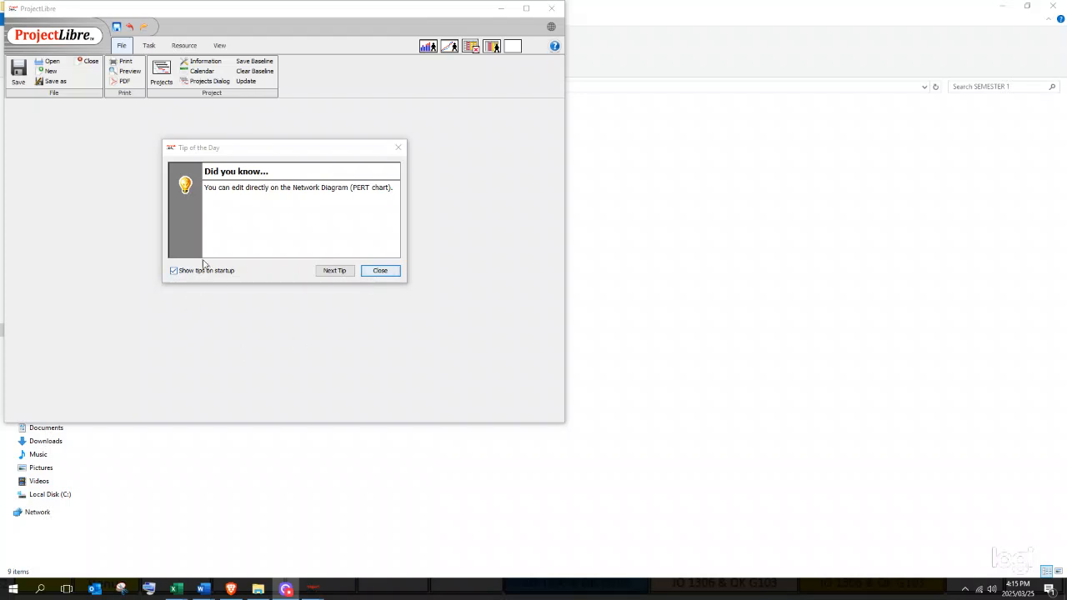
# - Dismiss the Tip of the Day and choose Create Project in the Welcome dialog
pyautogui.click(380, 271)
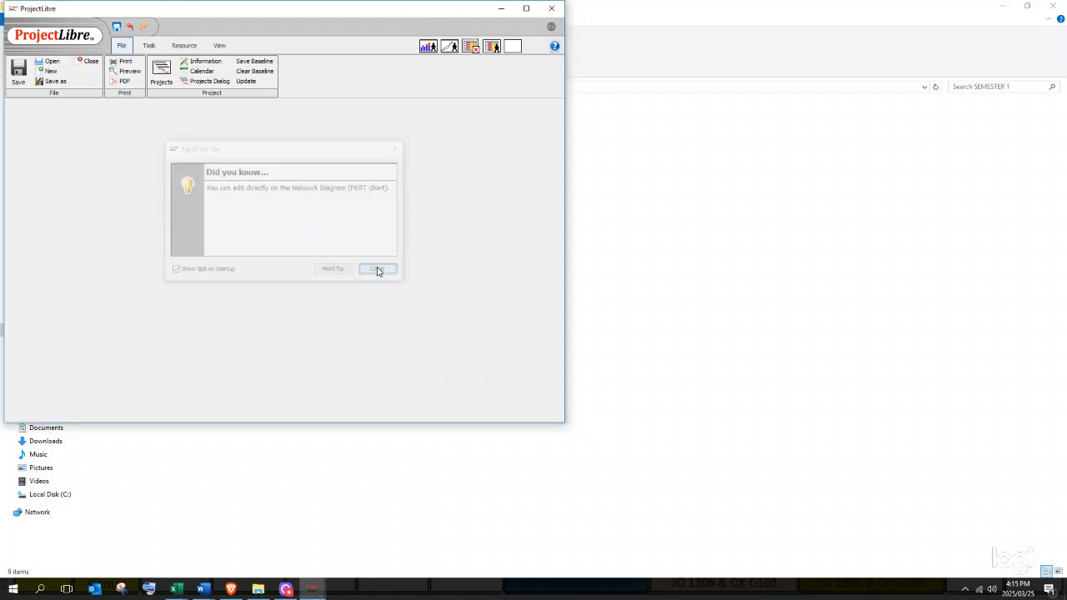
pyautogui.click(298, 217)
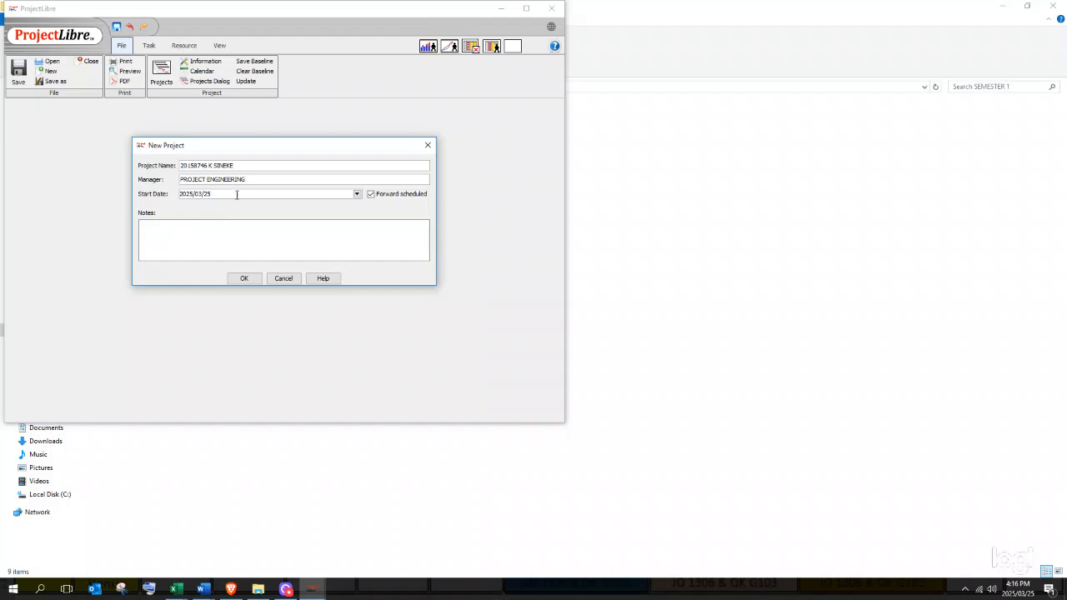
# - Set the project start date to 2 April 2024 and create the project
pyautogui.click(358, 195)
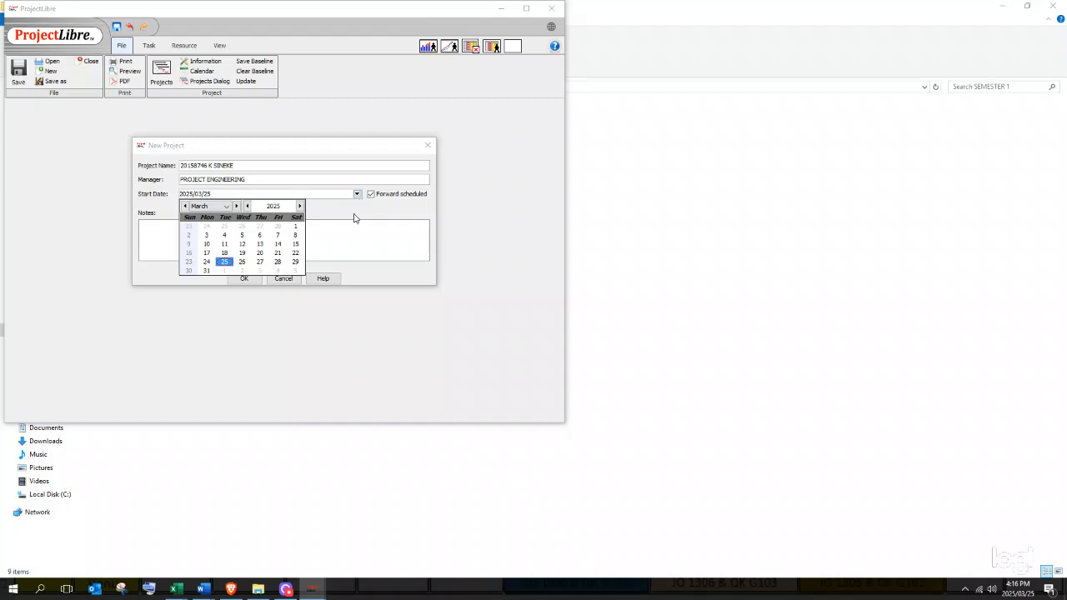
pyautogui.click(246, 206)
pyautogui.click(236, 206)
pyautogui.click(223, 226)
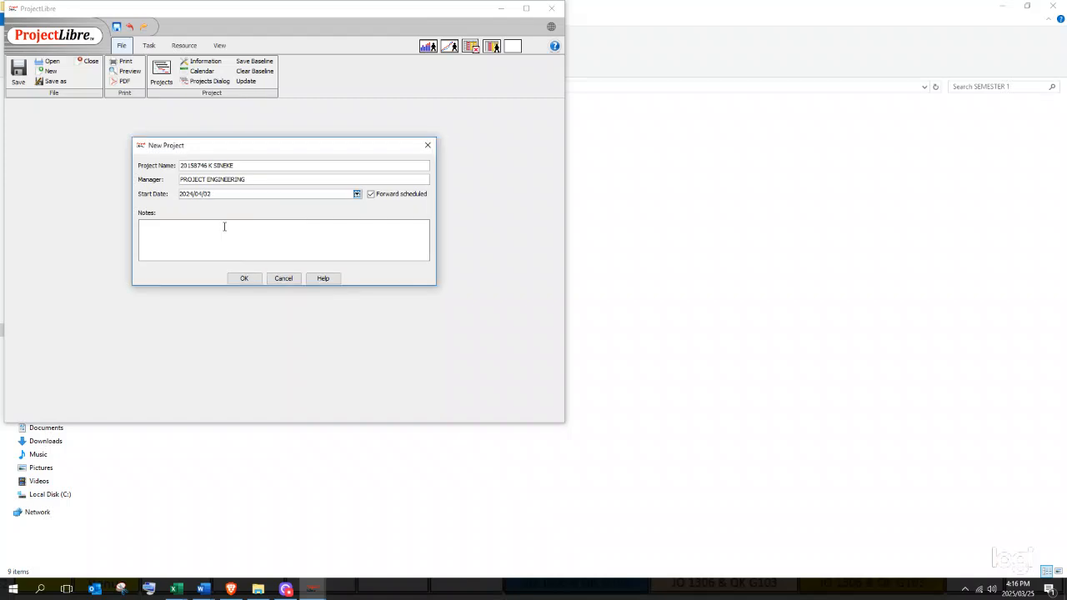
pyautogui.click(244, 280)
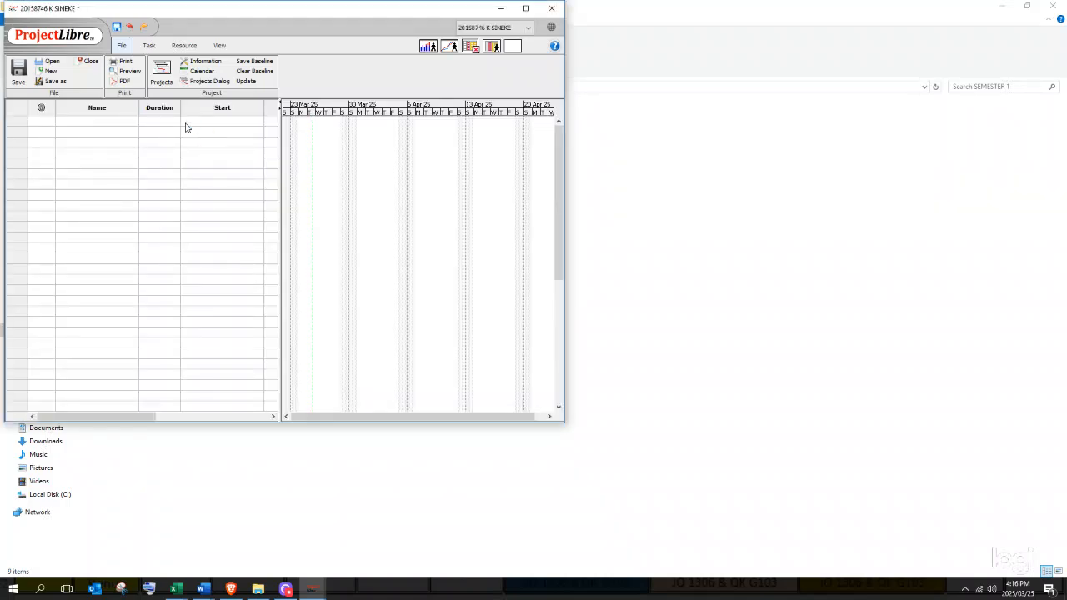
# - Enter PHASE 1 and tasks T1–T4 in the Name column, correcting the fourth entry to T3
pyautogui.click(88, 131)
pyautogui.write('PHASE 1')
pyautogui.press('Return')
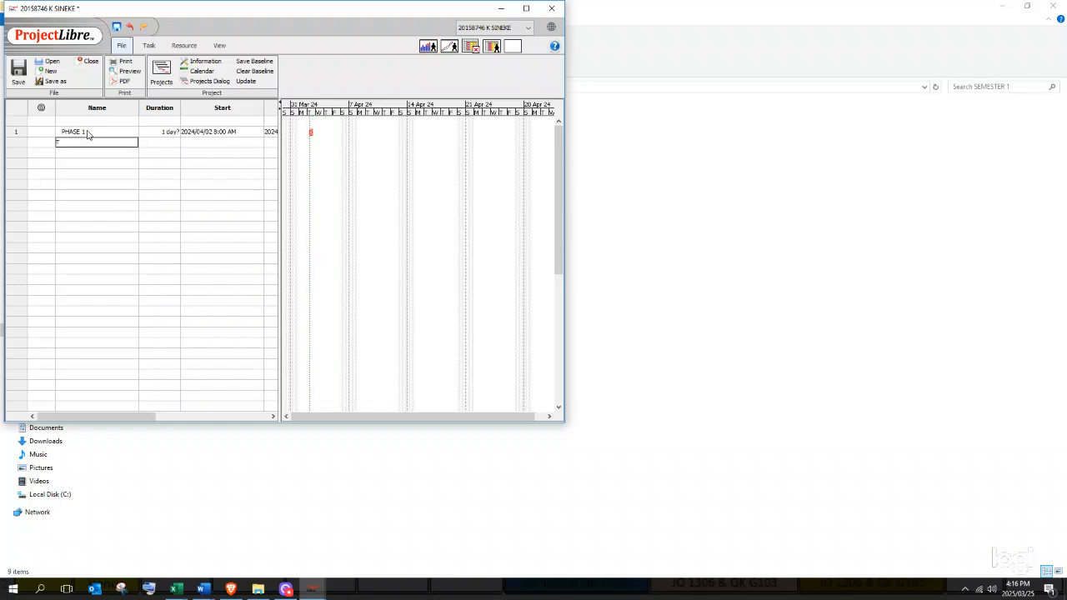
pyautogui.write('T1')
pyautogui.press('Return')
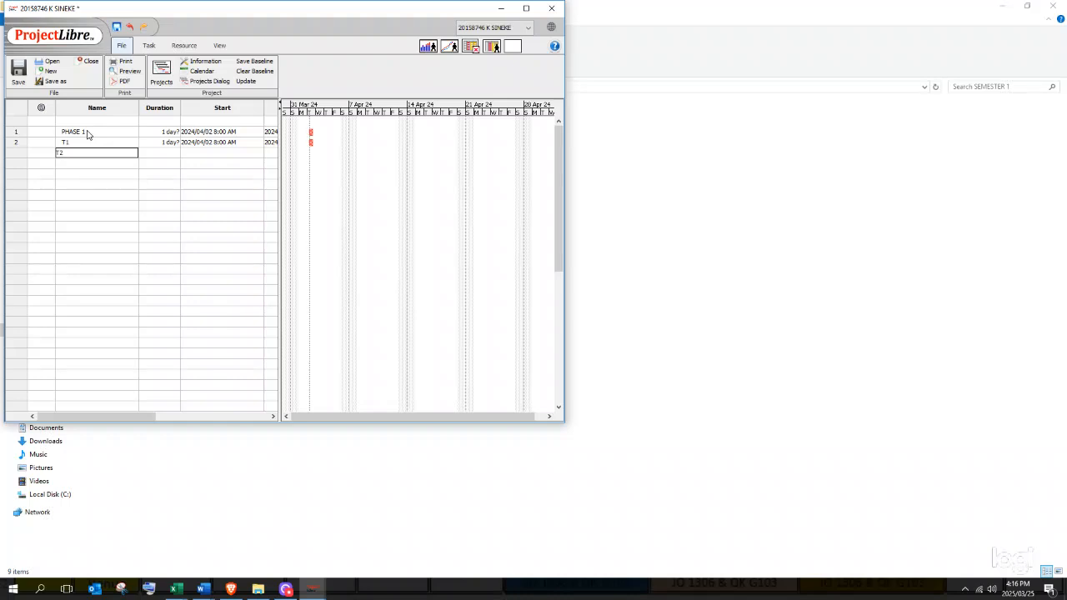
pyautogui.press('Return')
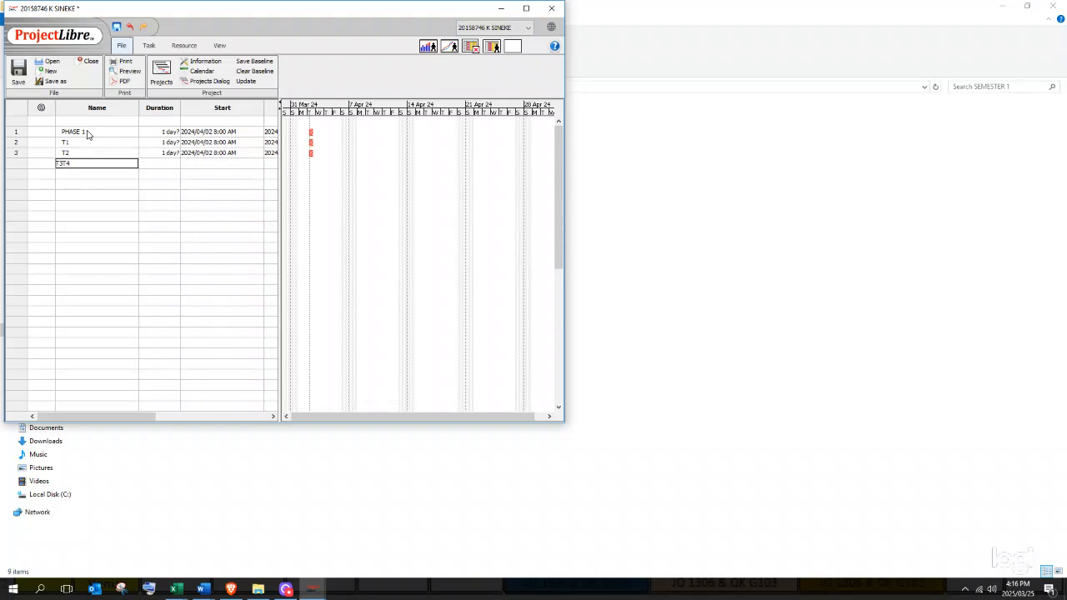
pyautogui.press('Return')
pyautogui.press('Up')
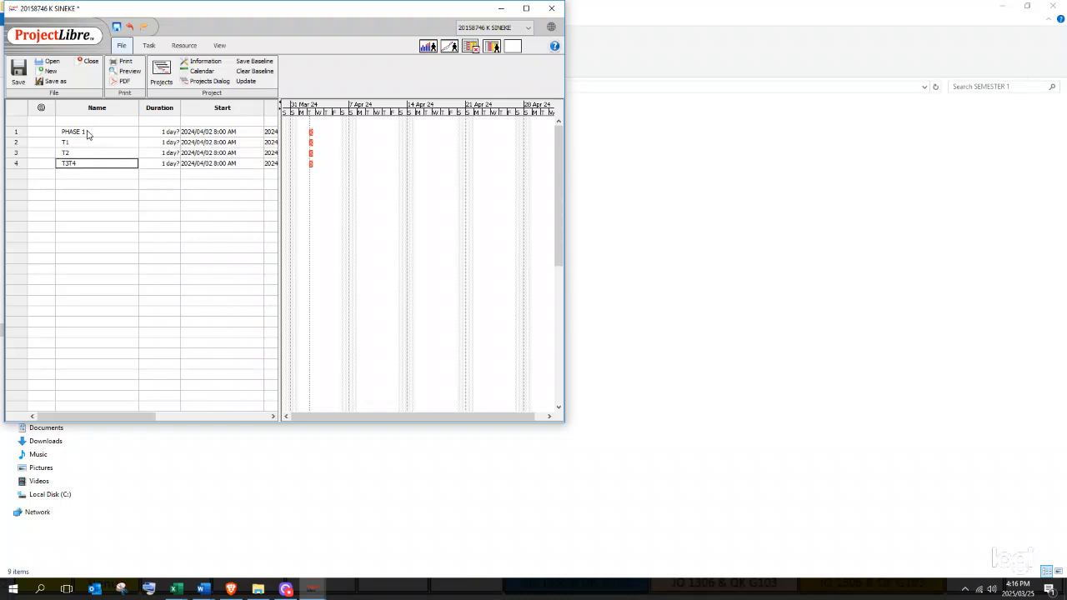
pyautogui.write('T3')
pyautogui.press('Return')
pyautogui.write('T4')
pyautogui.press('Return')
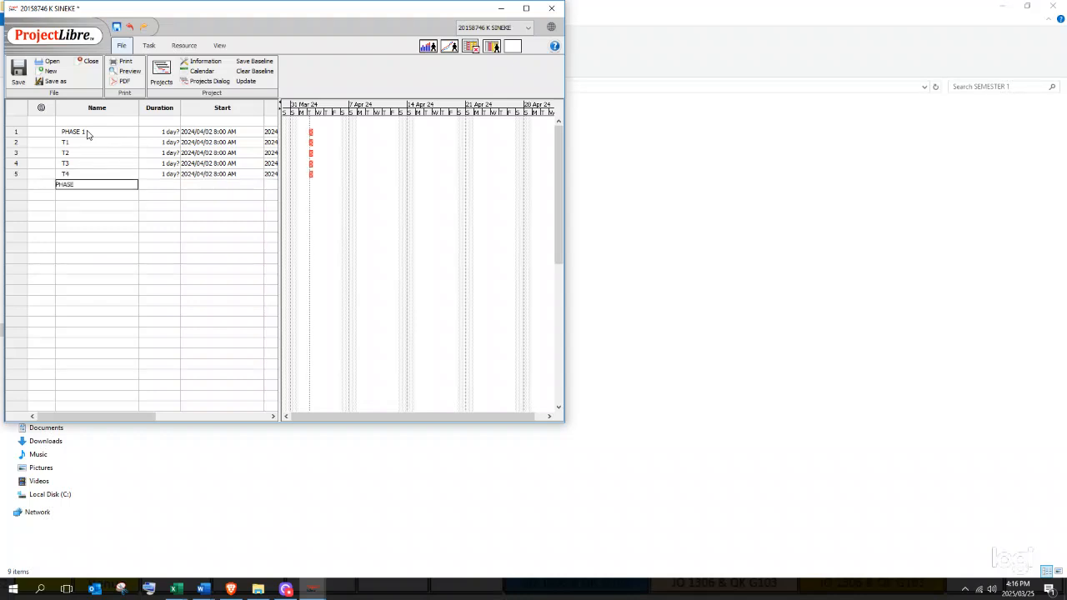
# - Add PHASE 2, T5, a second T5 replacing the mistyped R6, and T6
pyautogui.press('Return')
pyautogui.write('T')
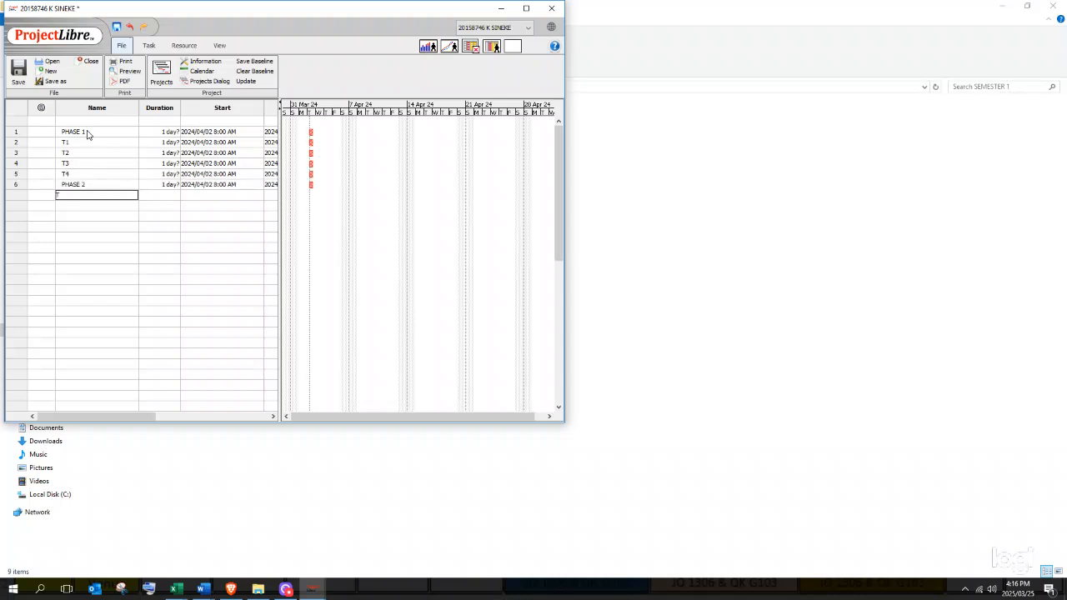
pyautogui.write('5')
pyautogui.press('Return')
pyautogui.write('R6')
pyautogui.press('Return')
pyautogui.write('R')
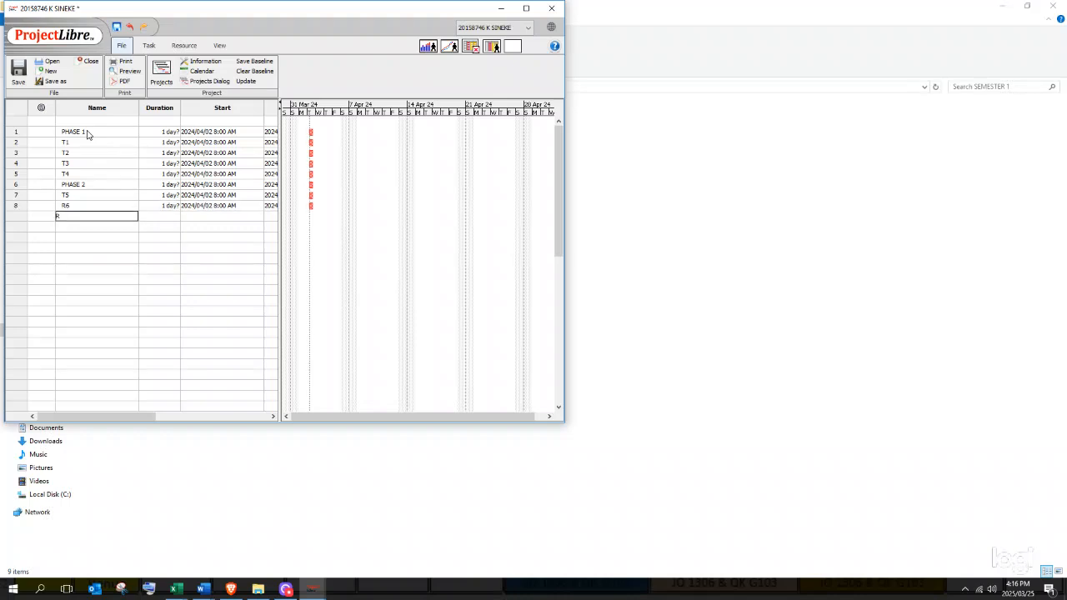
pyautogui.press('Up')
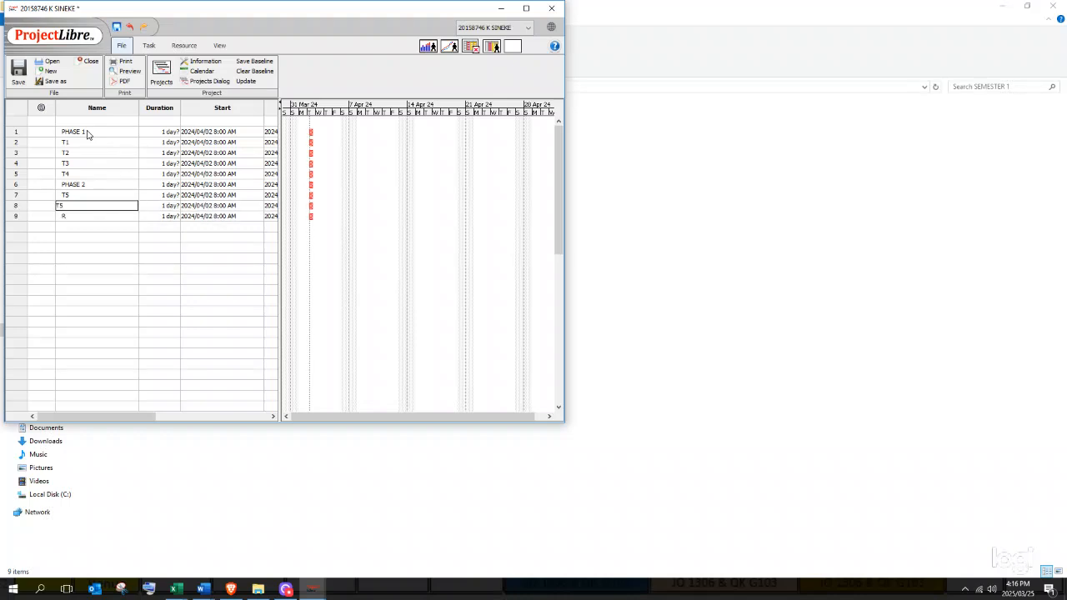
pyautogui.press('Return')
pyautogui.write('T6')
pyautogui.press('Return')
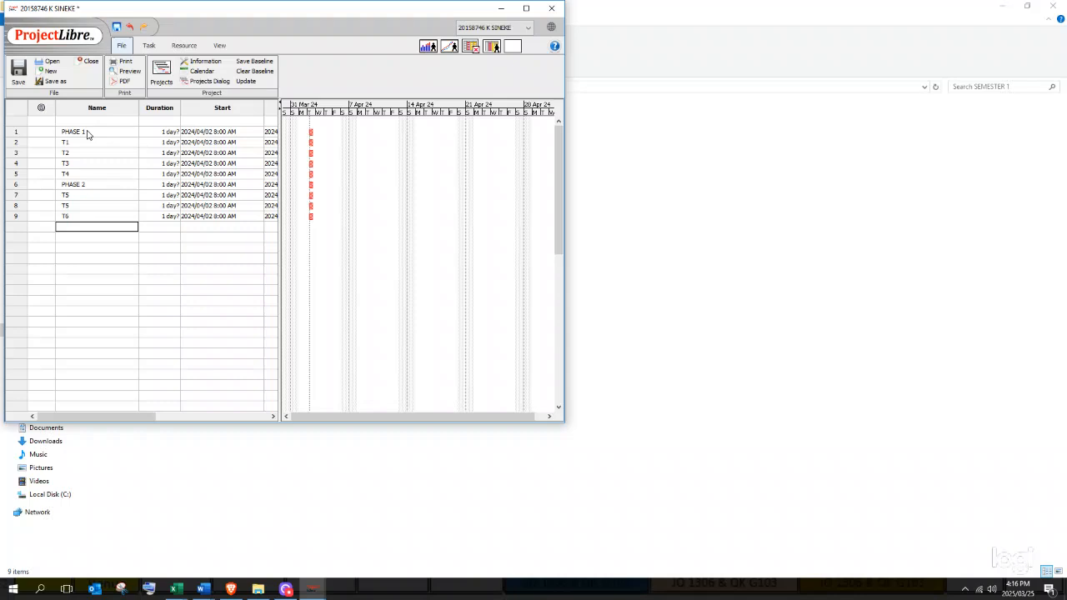
# - Add tasks T7 through T12 to the list
pyautogui.write('T7')
pyautogui.press('Return')
pyautogui.write('T8')
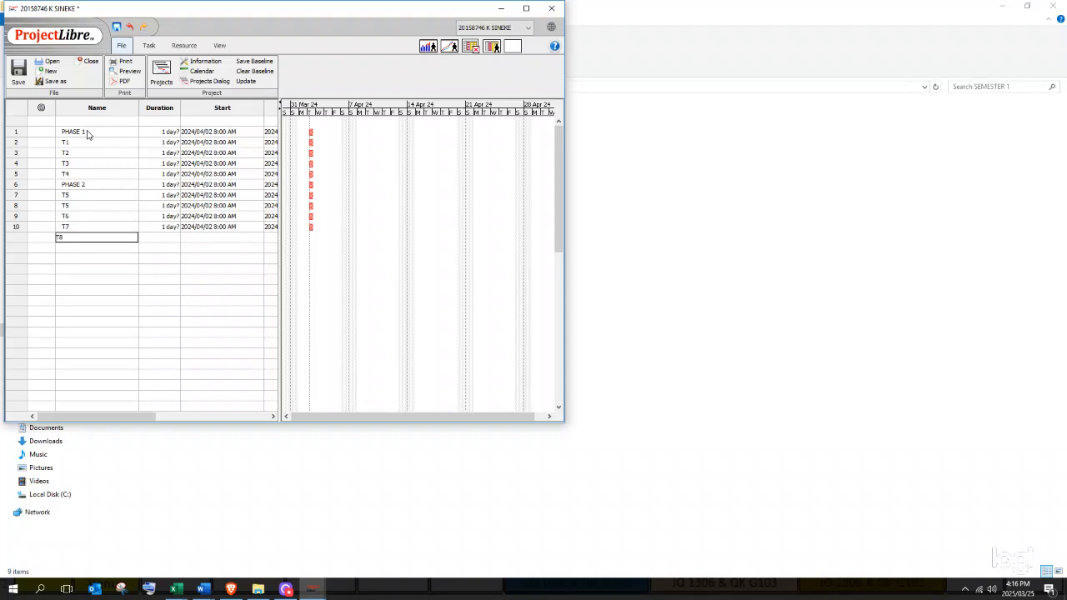
pyautogui.press('Return')
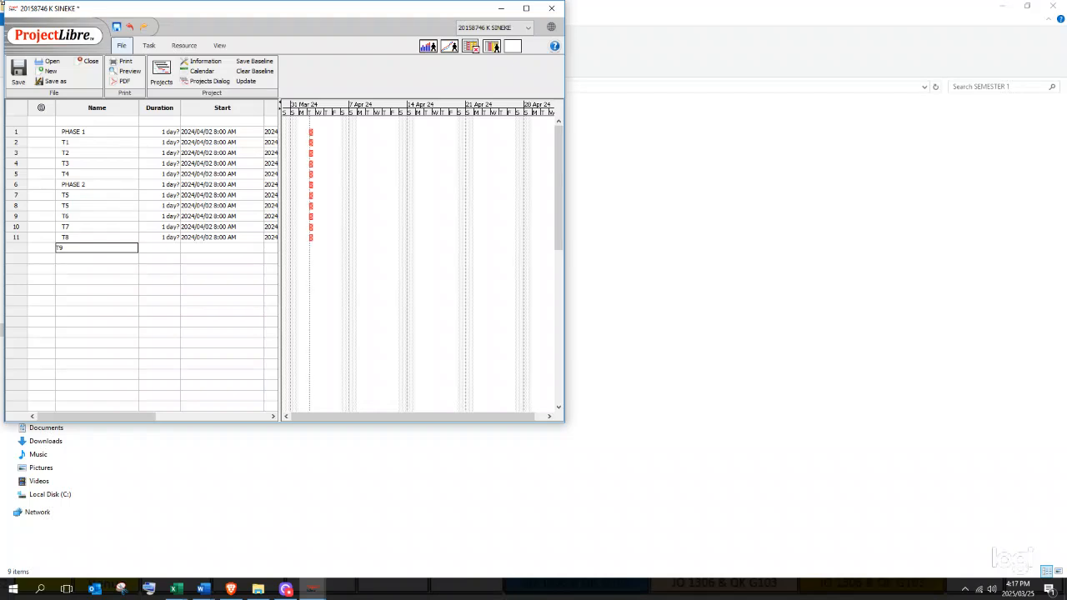
pyautogui.press('Return')
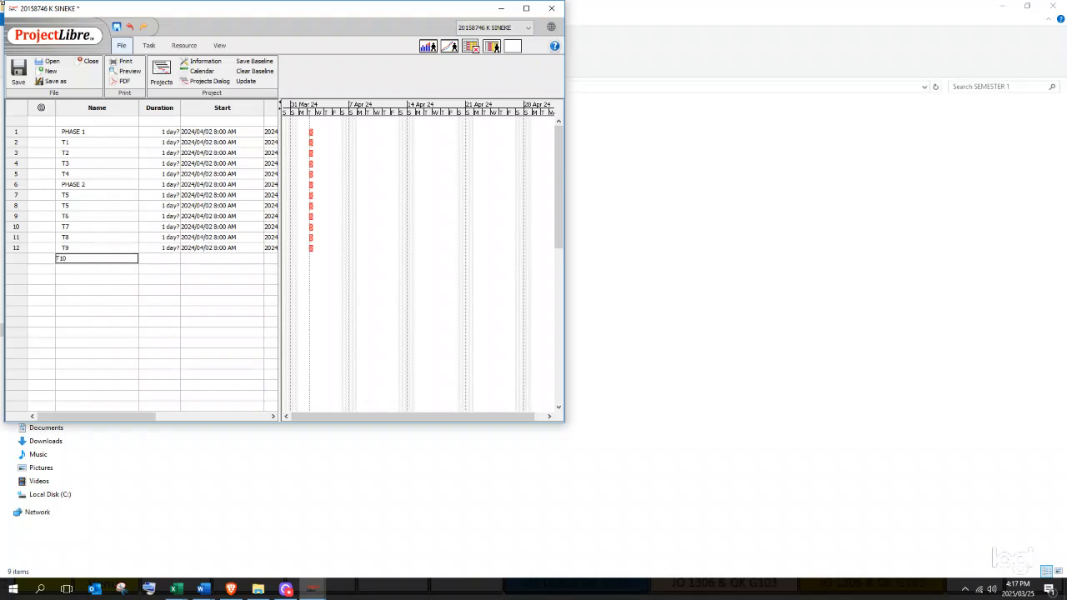
pyautogui.press('Return')
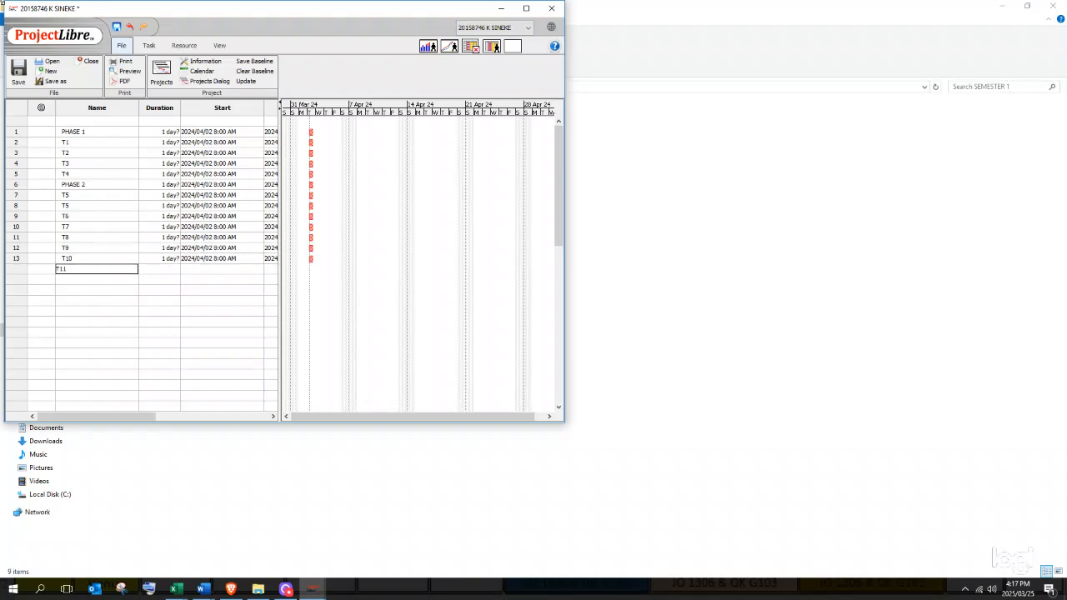
pyautogui.press('Return')
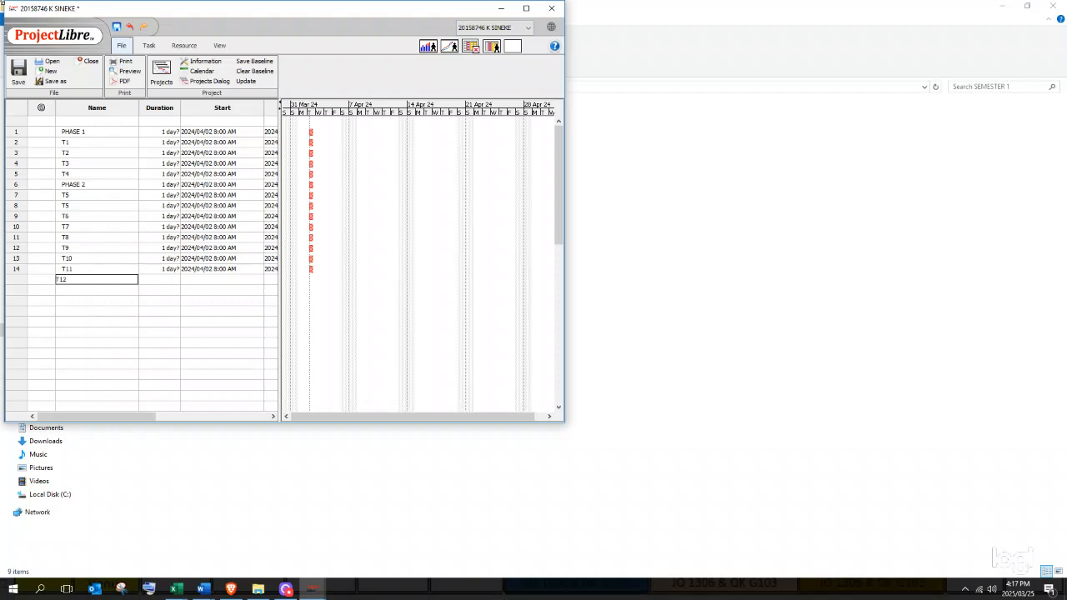
pyautogui.press('Return')
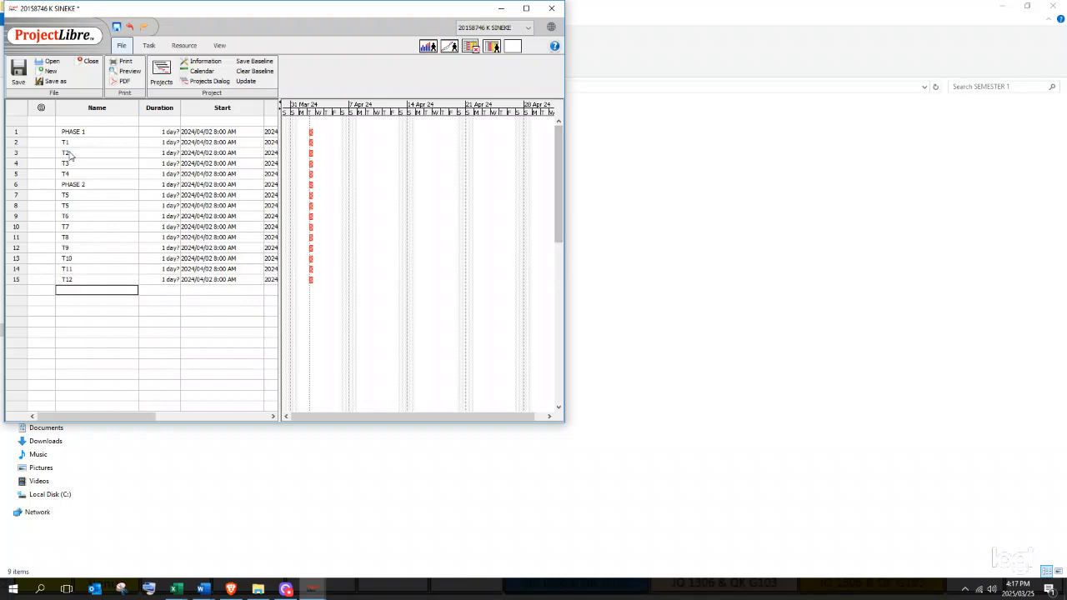
# - Indent tasks T1–T4 under PHASE 1
pyautogui.click(17, 143)
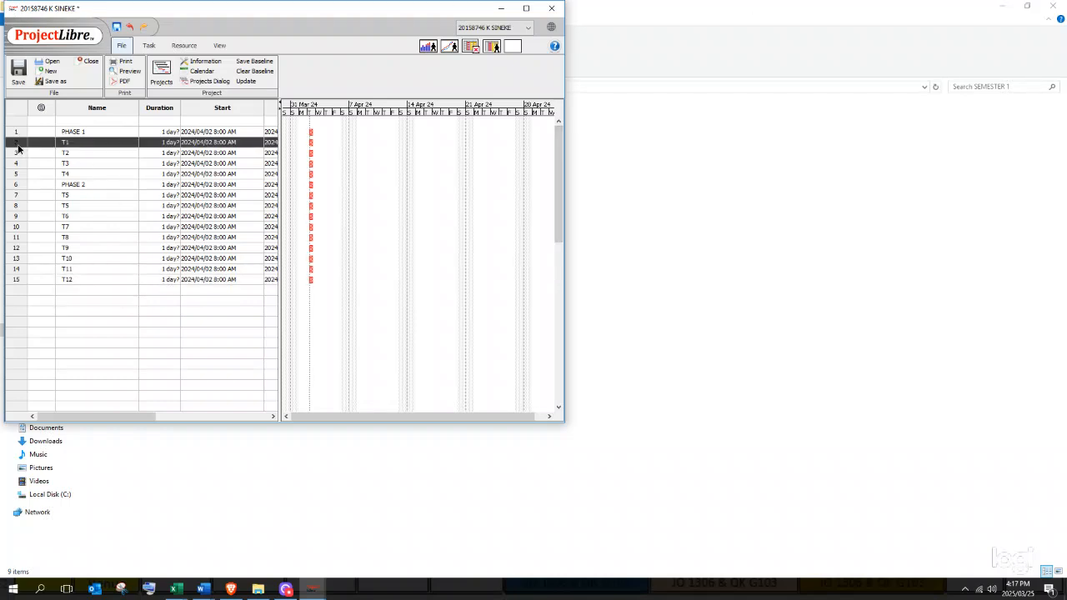
pyautogui.moveTo(18, 147); pyautogui.dragTo(17, 175)
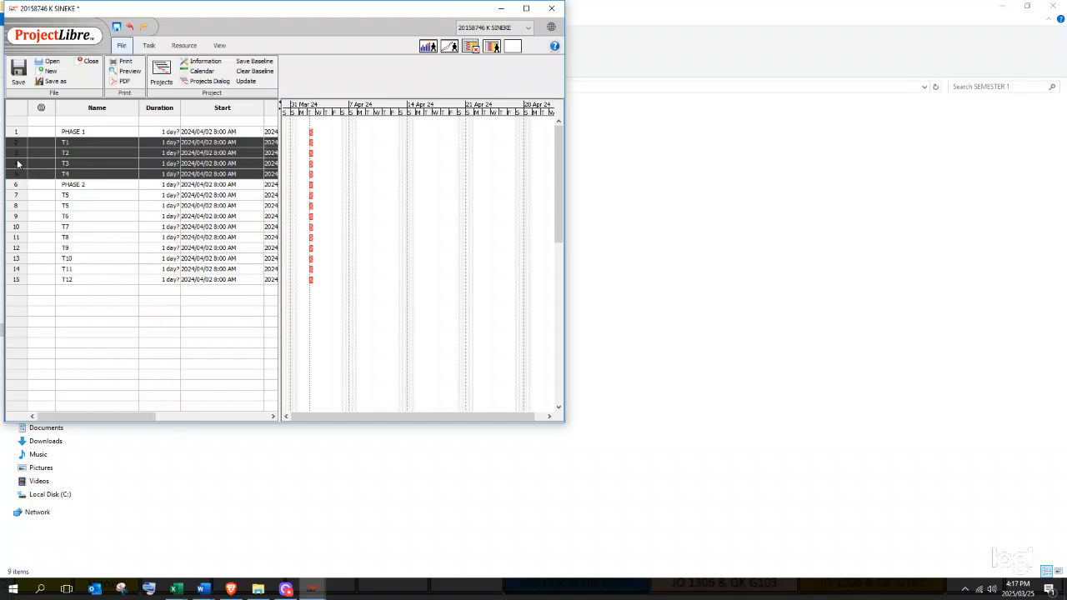
pyautogui.rightClick(14, 164)
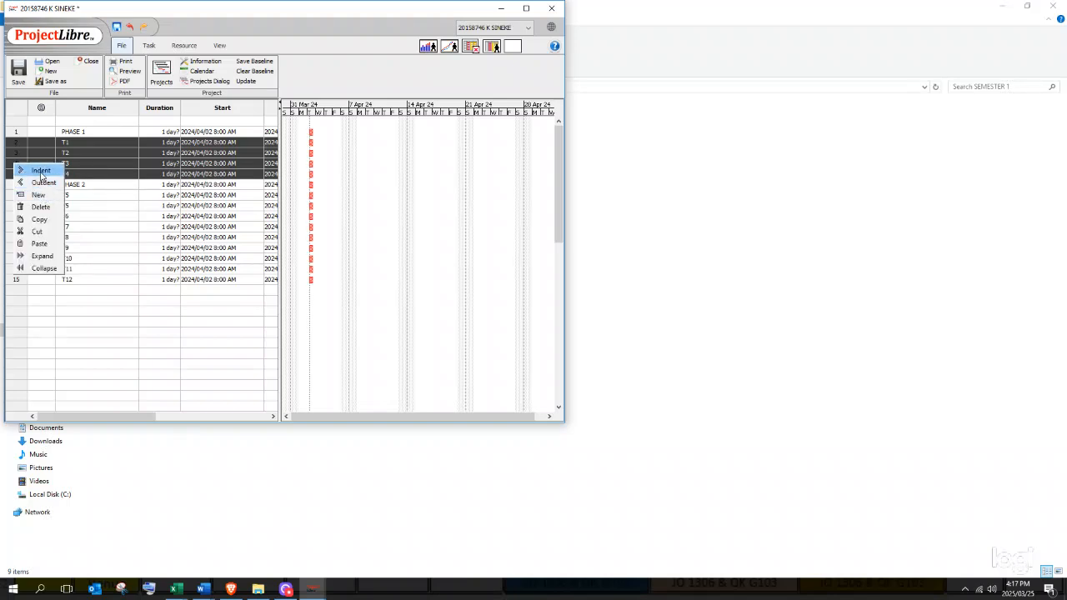
pyautogui.click(41, 171)
# - Indent tasks T5–T12 under PHASE 2 and clear the selection
pyautogui.click(18, 196)
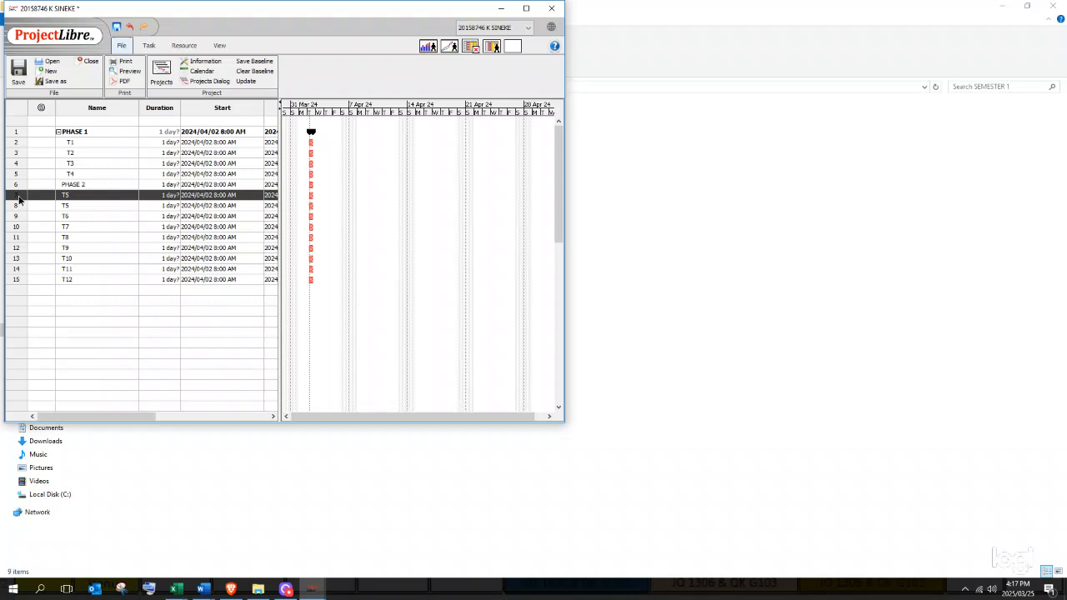
pyautogui.moveTo(18, 198); pyautogui.dragTo(19, 280)
pyautogui.rightClick(20, 280)
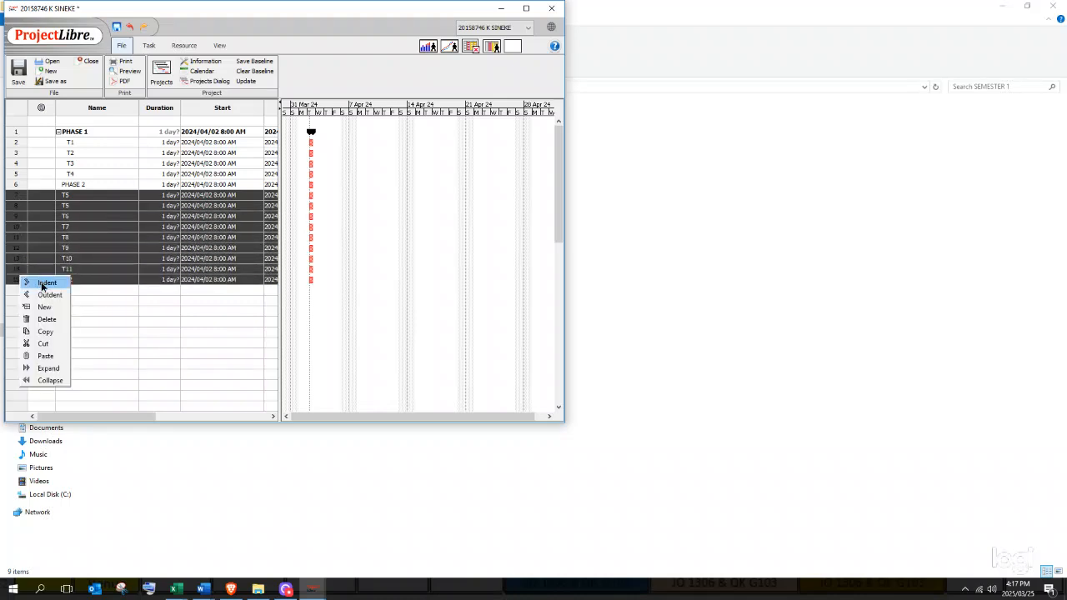
pyautogui.click(43, 286)
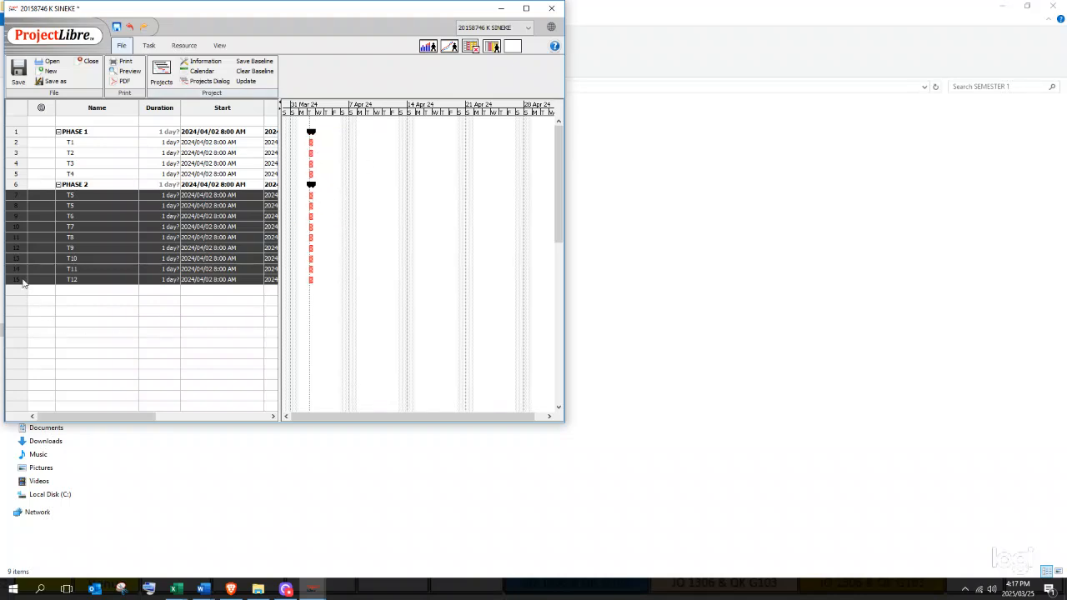
pyautogui.click(170, 321)
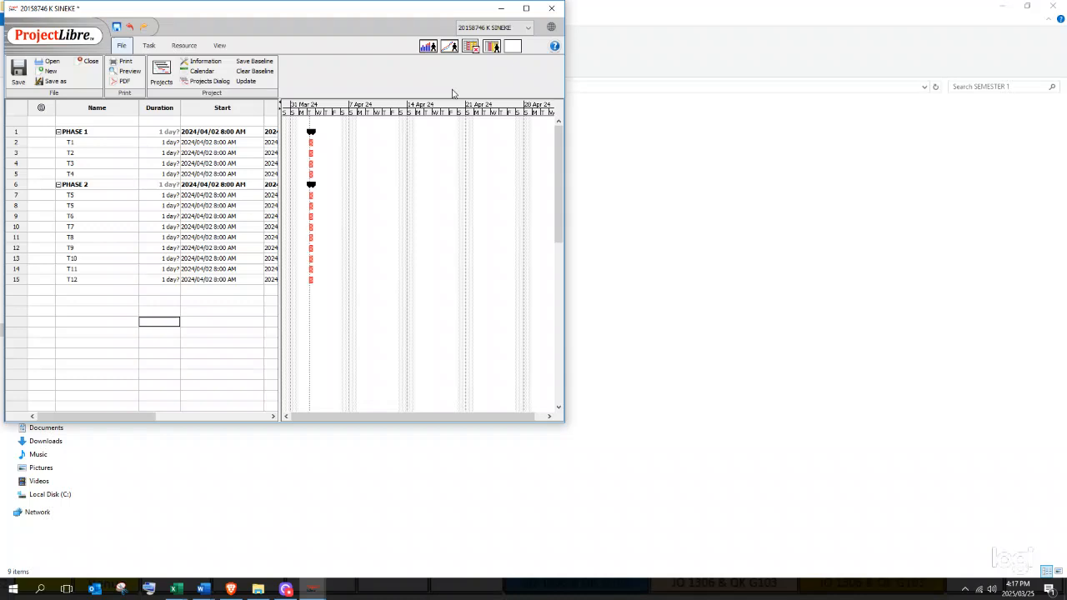
# - Widen the table to show Finish and set T1's finish to April 9, 2024
pyautogui.moveTo(283, 165); pyautogui.dragTo(361, 180)
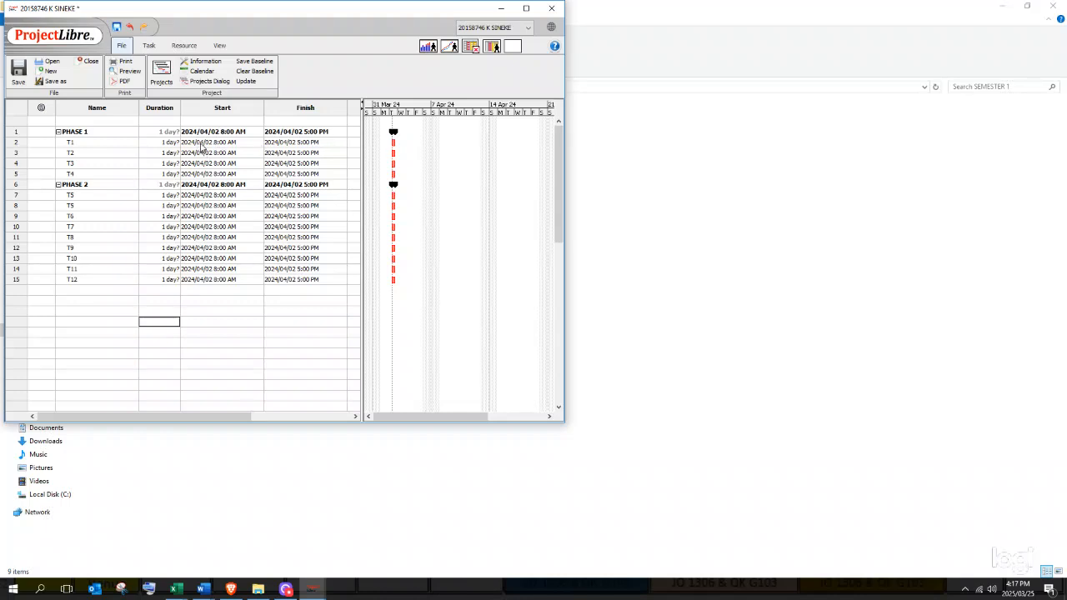
pyautogui.doubleClick(202, 143)
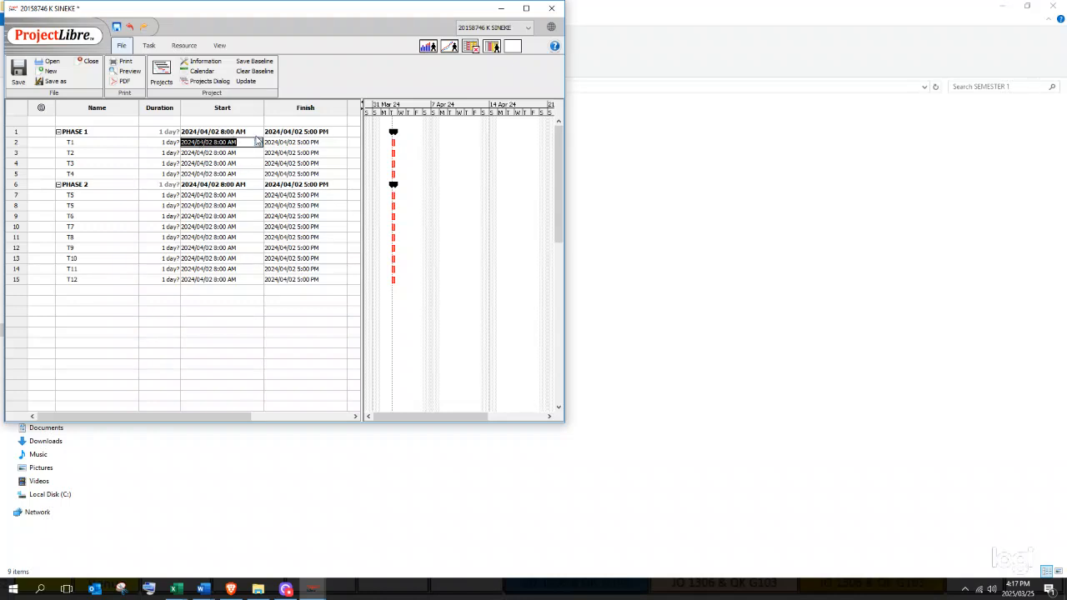
pyautogui.doubleClick(286, 143)
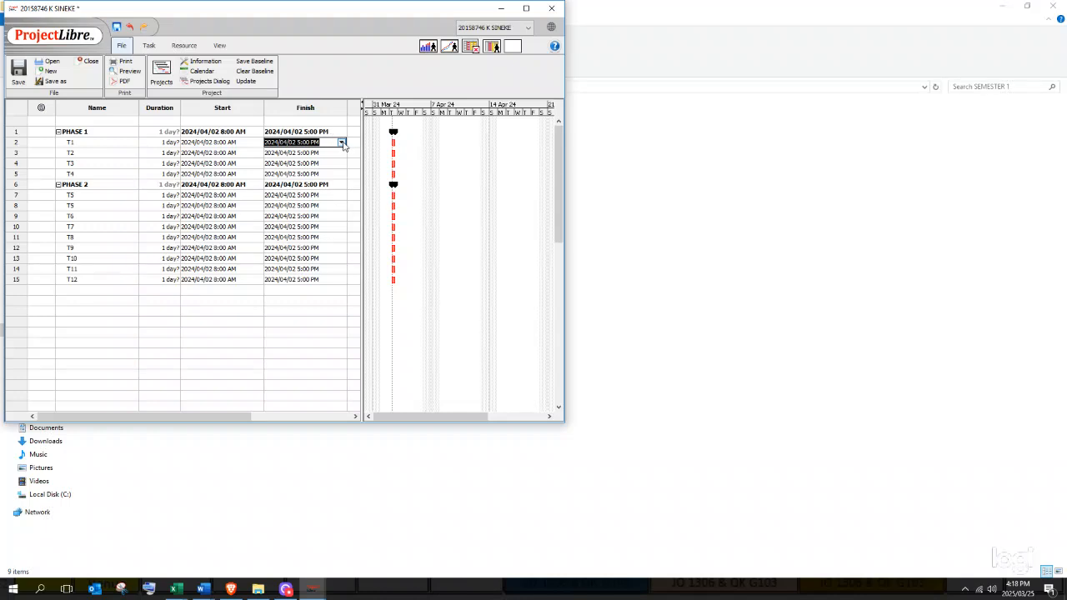
pyautogui.click(341, 143)
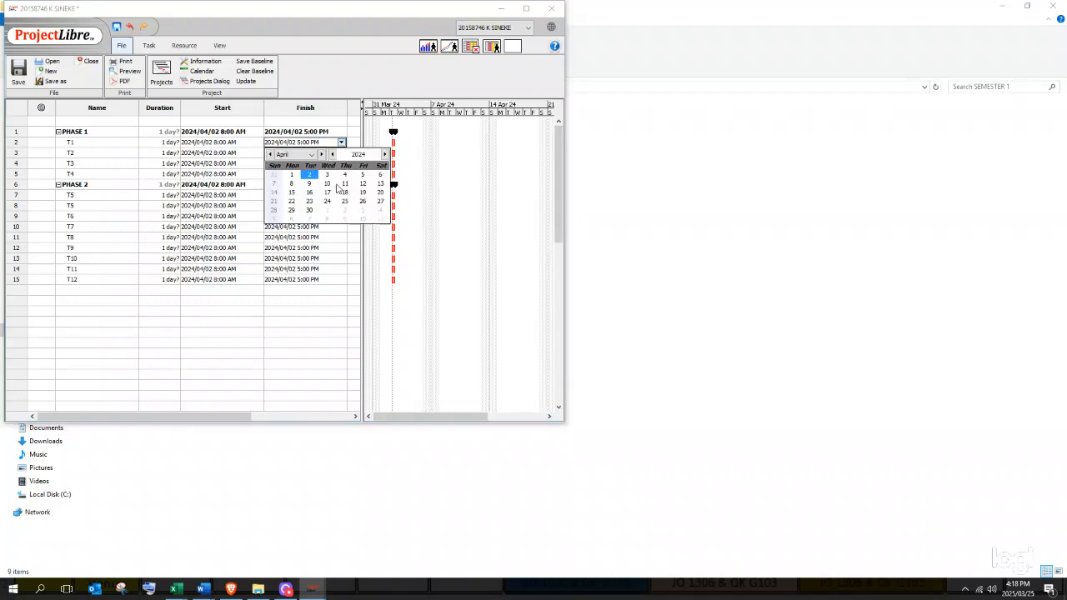
pyautogui.click(310, 185)
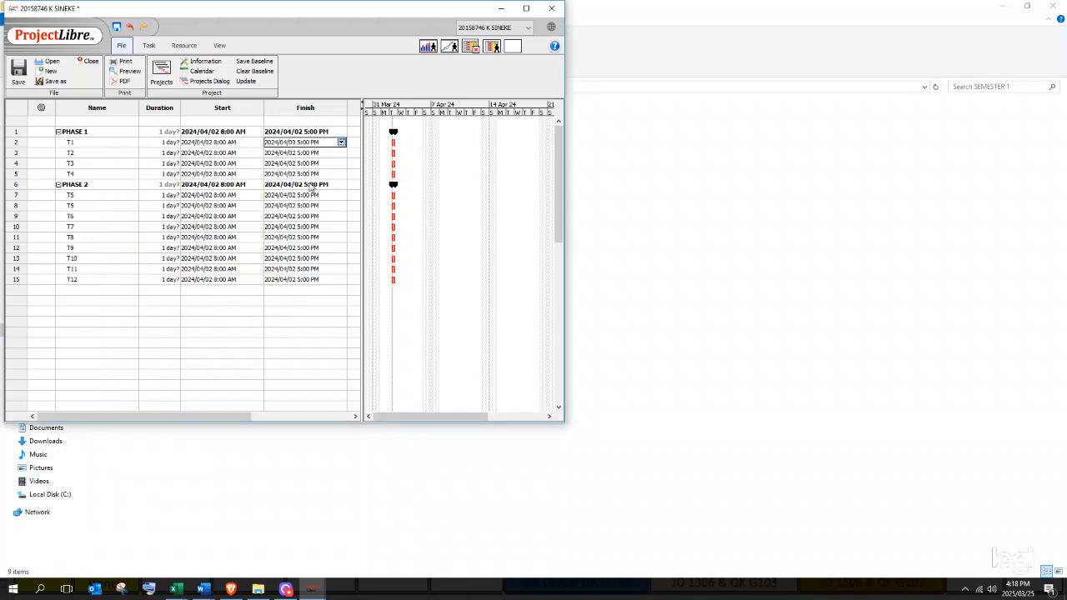
pyautogui.doubleClick(300, 155)
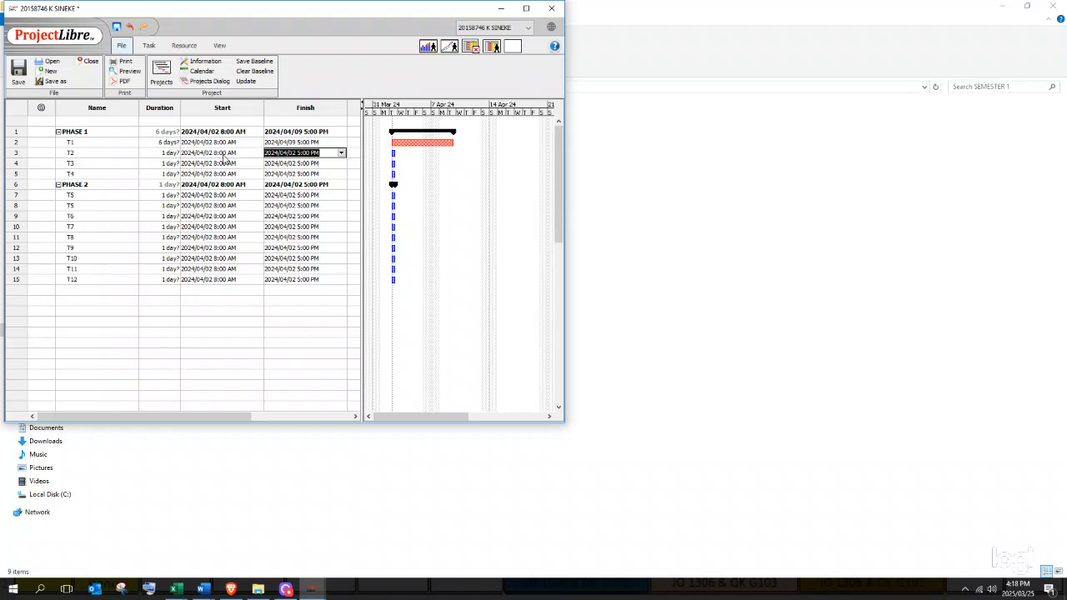
# - Schedule T2 from April 4 to April 16, 2024
pyautogui.click(250, 155)
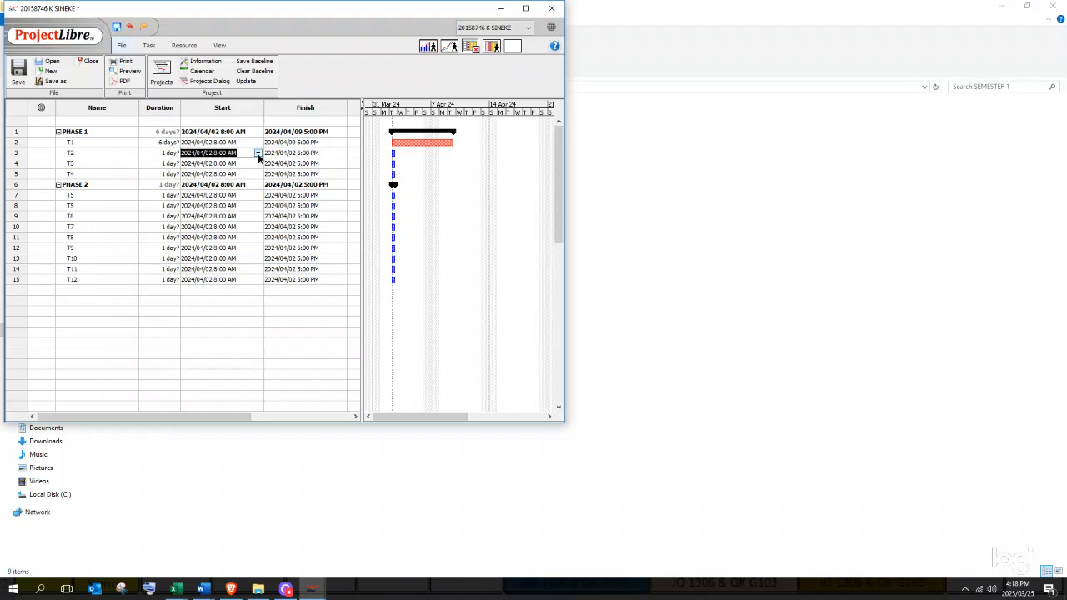
pyautogui.click(259, 153)
pyautogui.click(263, 186)
pyautogui.click(334, 153)
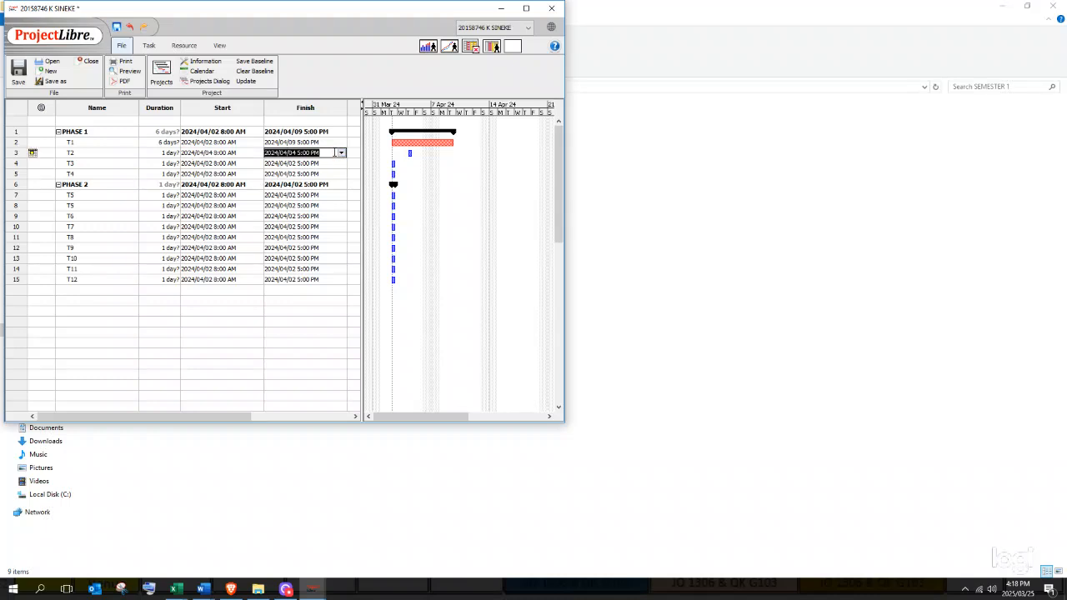
pyautogui.click(341, 152)
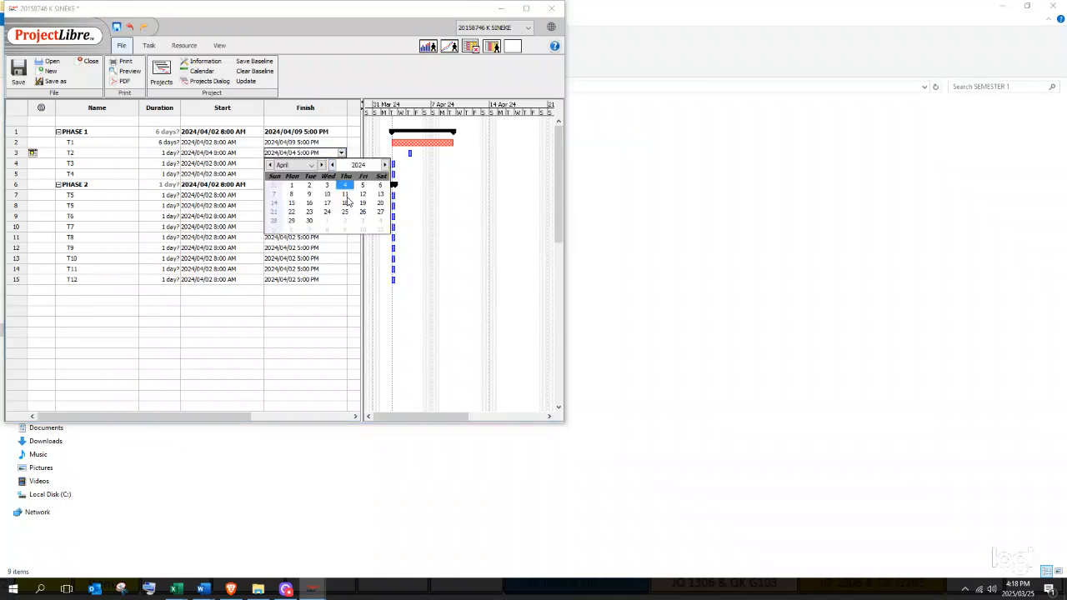
pyautogui.click(311, 205)
# - Schedule T3 from April 11 to April 26, 2024
pyautogui.click(242, 164)
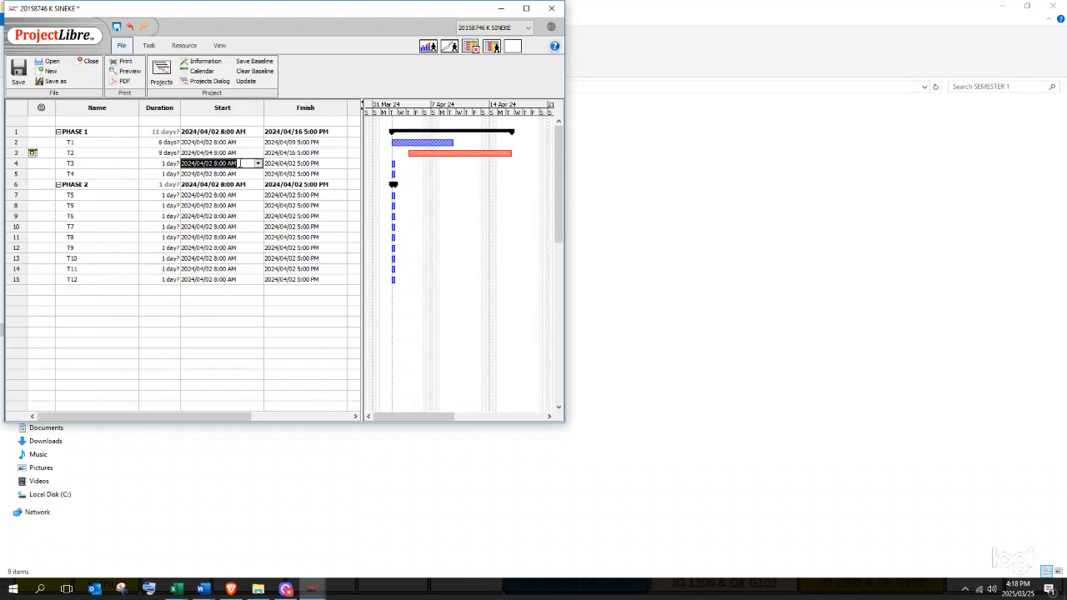
pyautogui.click(259, 163)
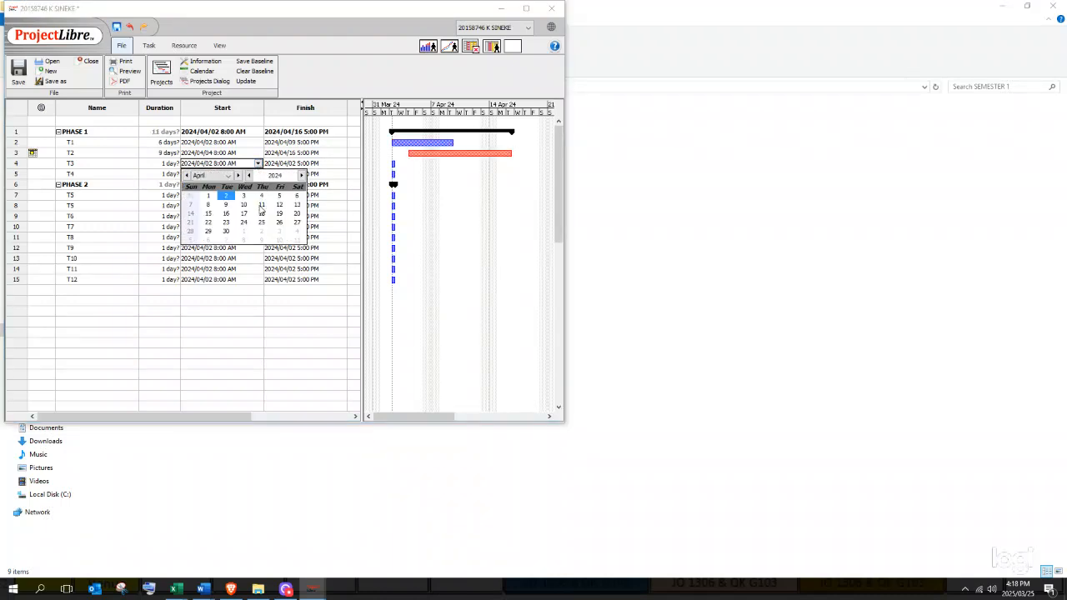
pyautogui.click(261, 205)
pyautogui.click(293, 164)
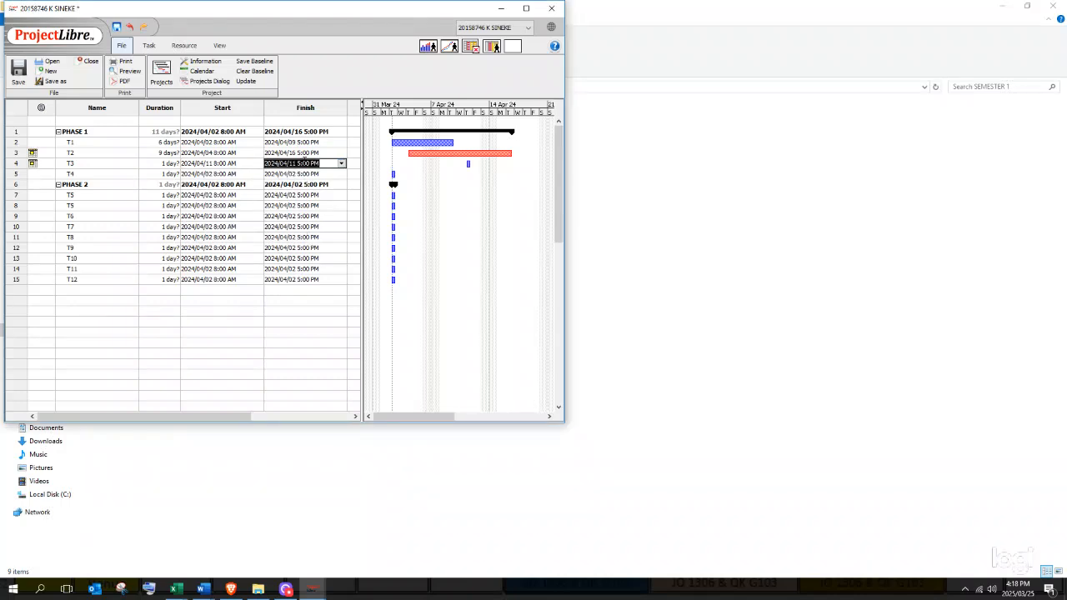
pyautogui.click(342, 165)
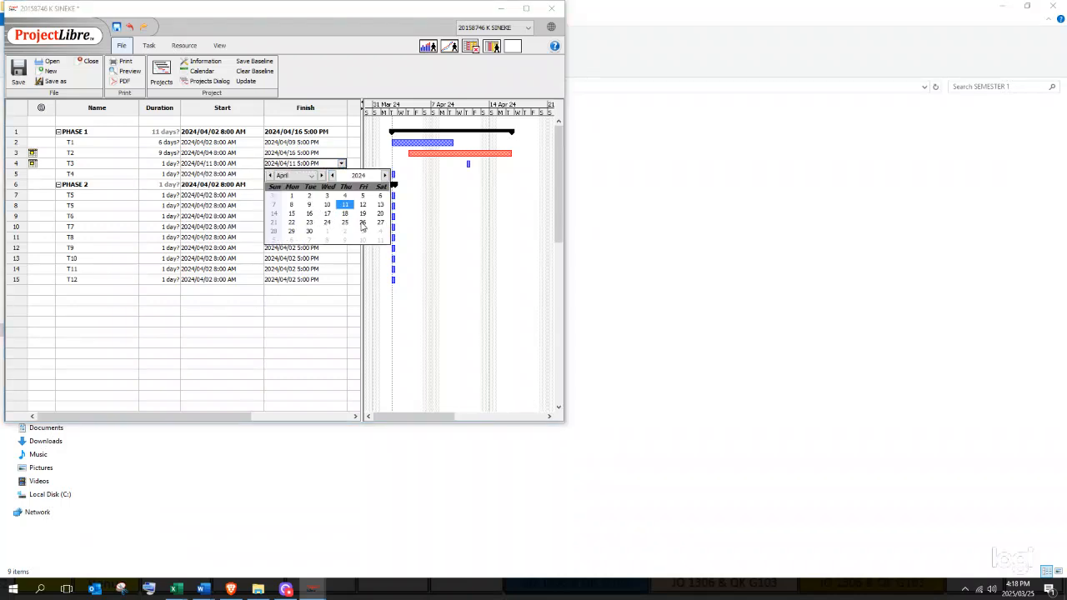
pyautogui.click(362, 222)
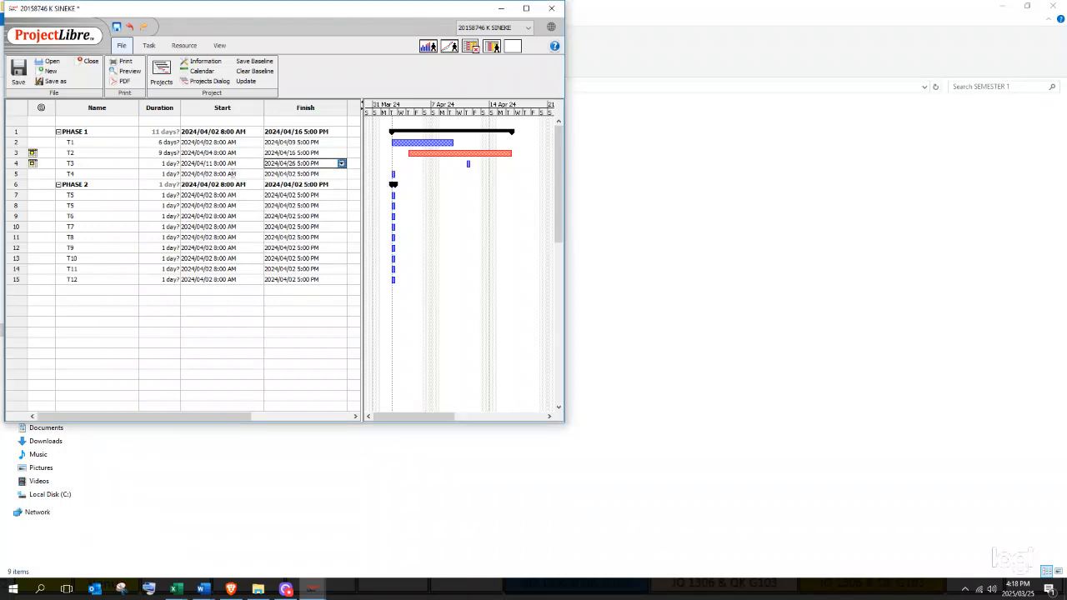
# - Schedule T4 from April 3 to April 11, 2024
pyautogui.click(235, 174)
pyautogui.click(258, 174)
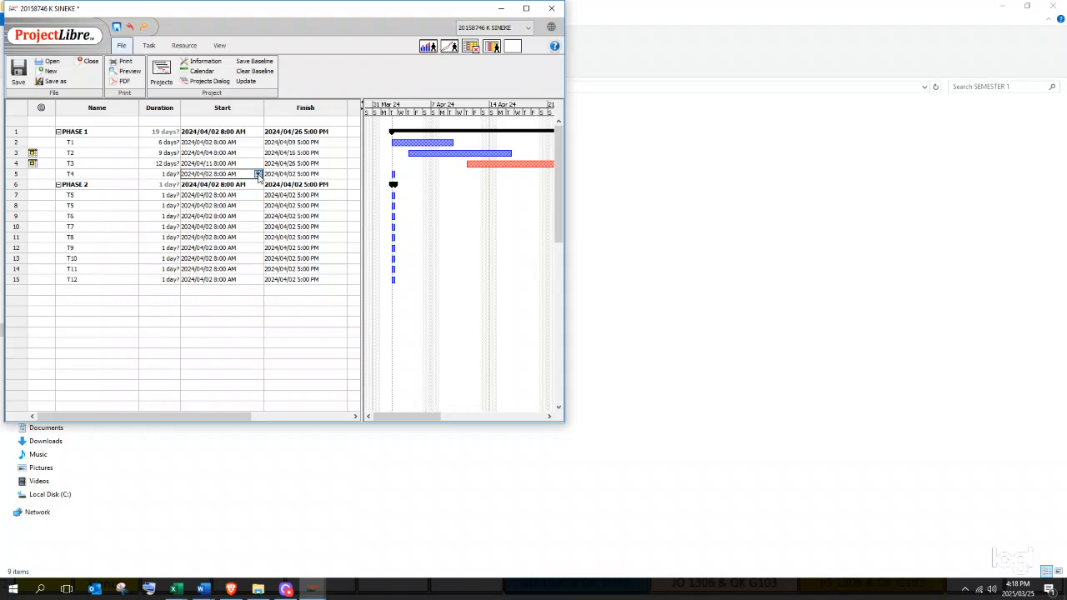
pyautogui.click(244, 207)
pyautogui.click(306, 174)
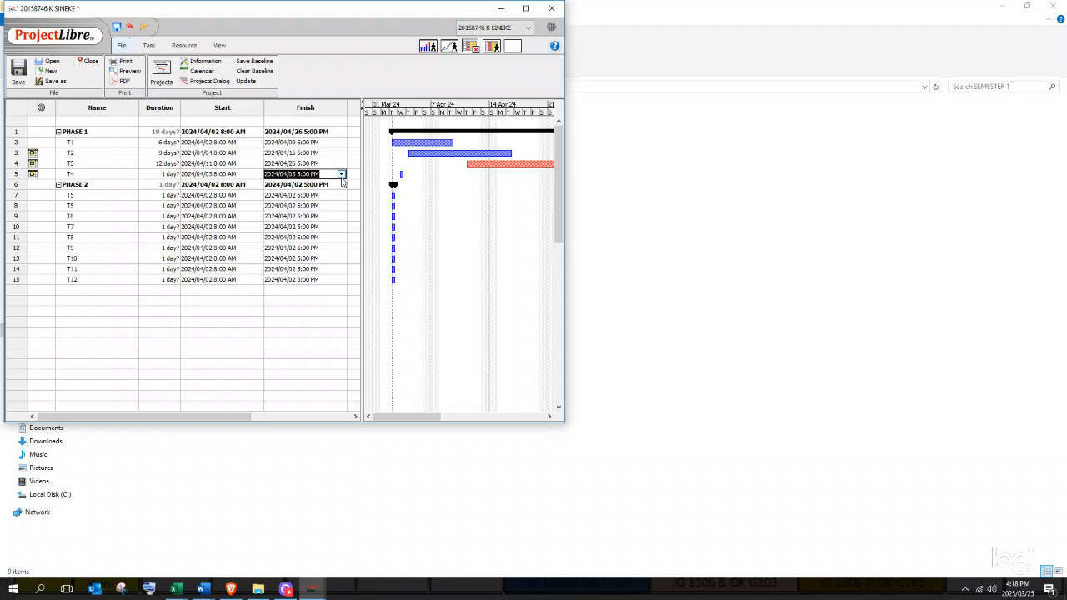
pyautogui.click(341, 173)
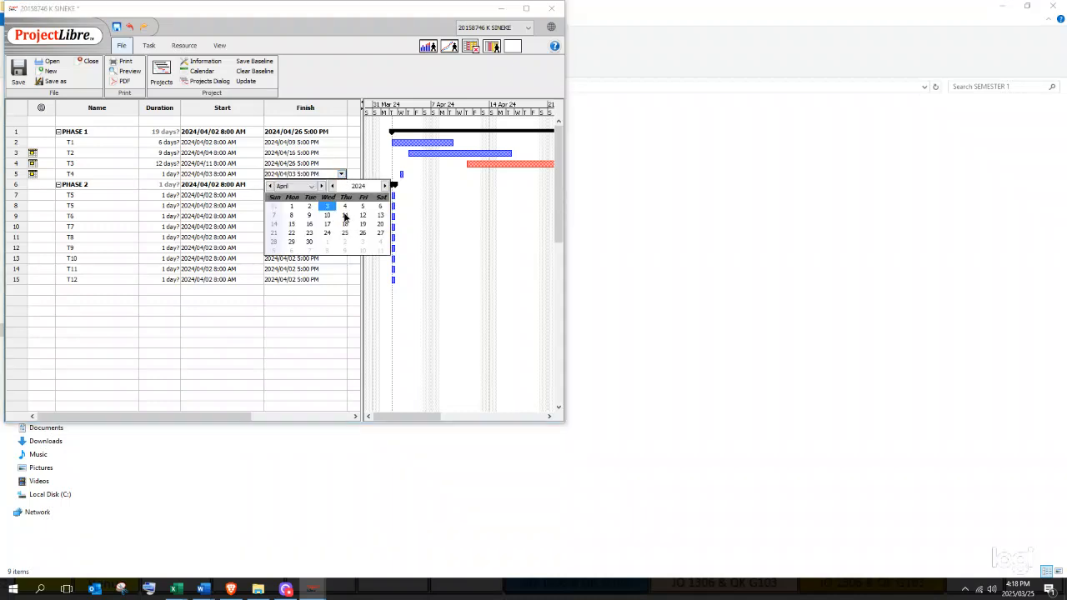
pyautogui.click(345, 216)
pyautogui.click(342, 216)
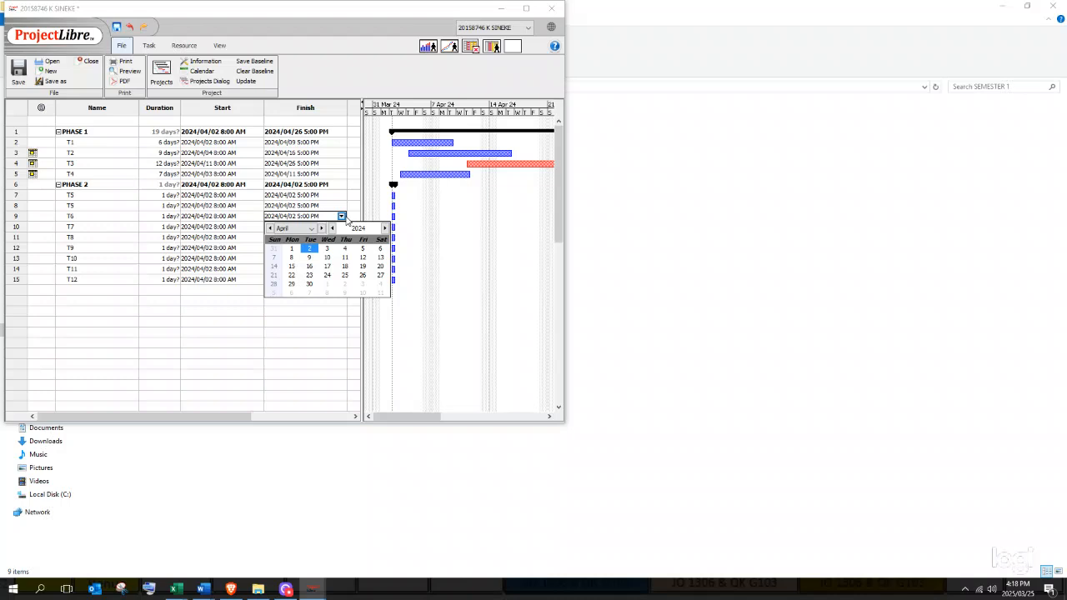
pyautogui.click(307, 174)
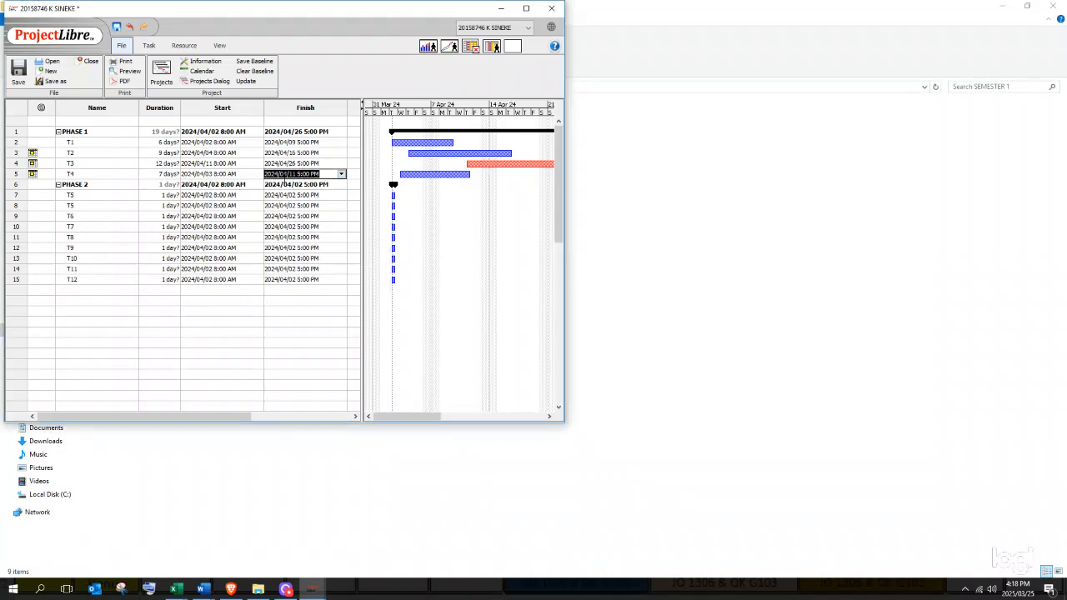
pyautogui.click(234, 174)
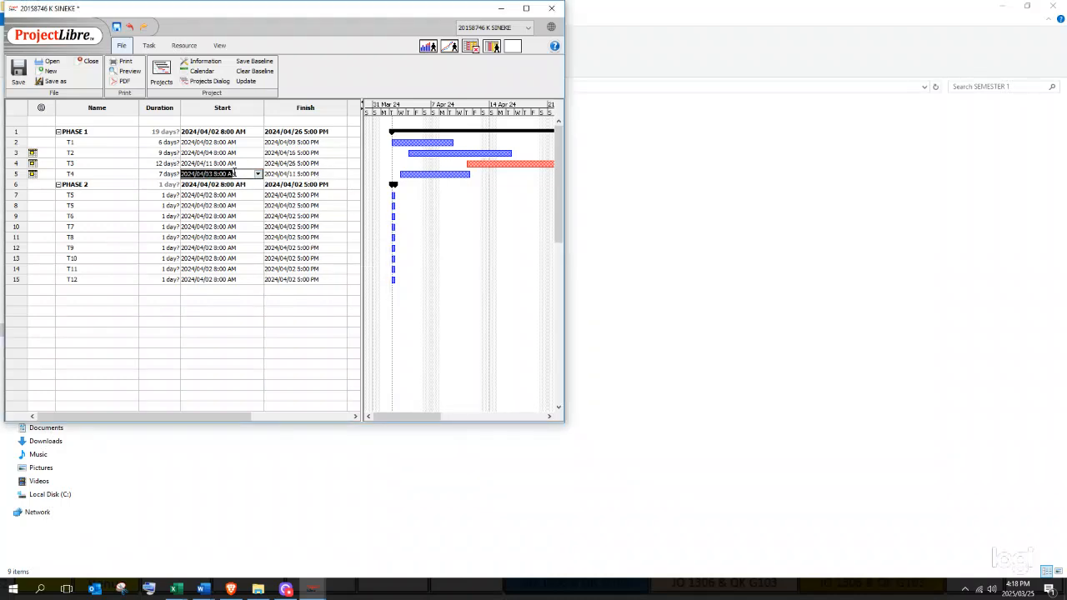
pyautogui.click(288, 173)
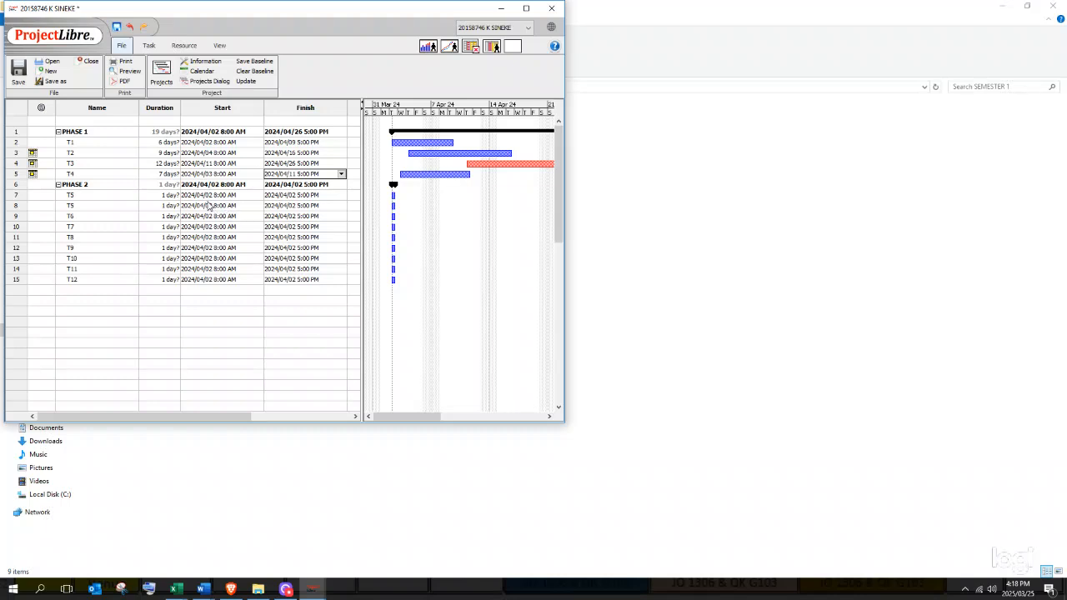
# - Schedule the first T5 from May 1 to May 10, 2024
pyautogui.click(209, 195)
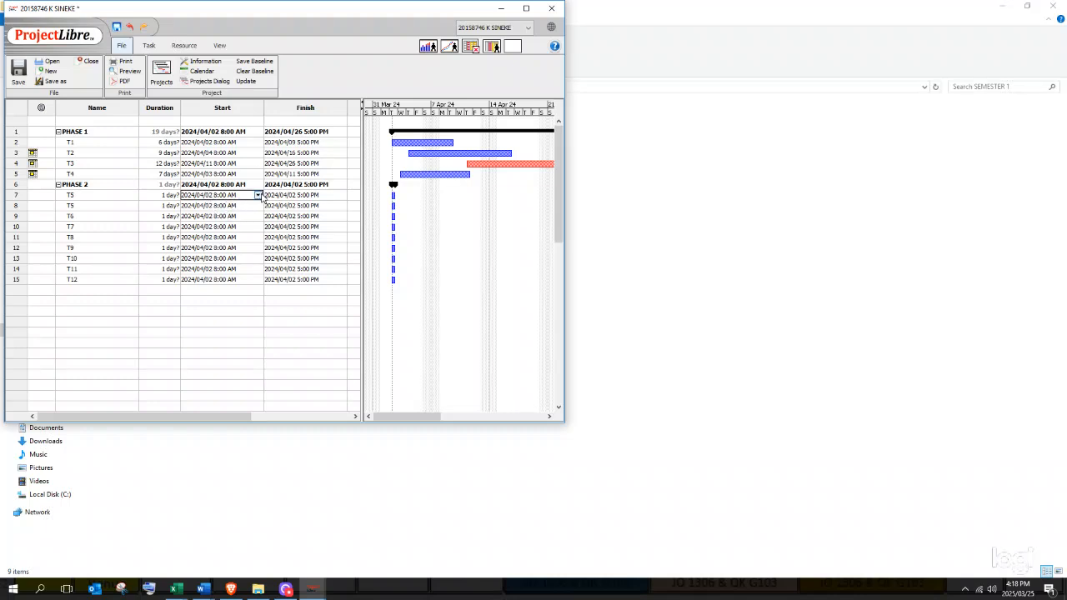
pyautogui.click(260, 196)
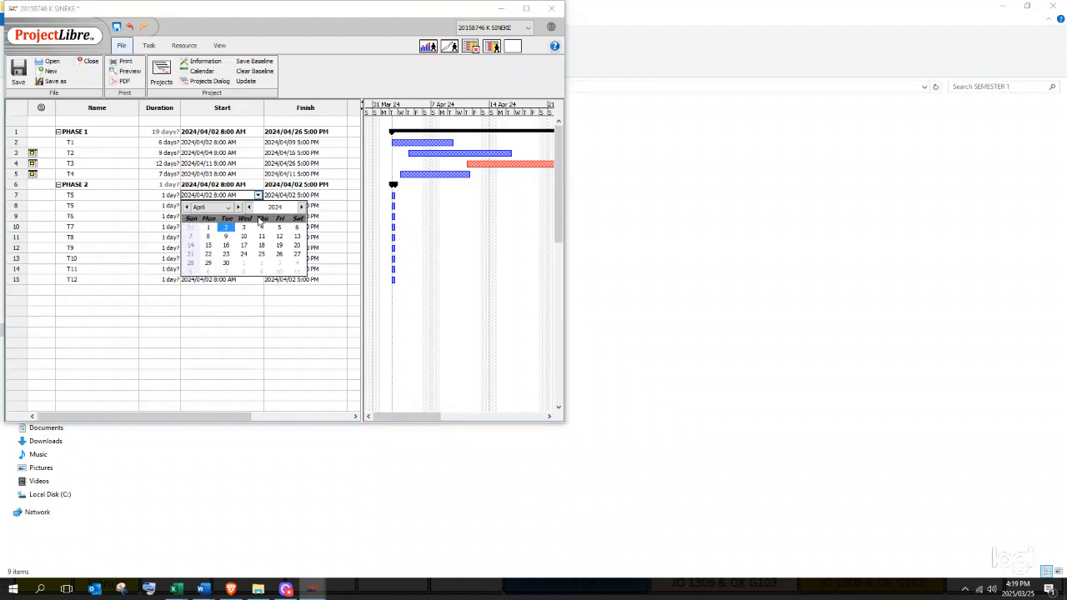
pyautogui.click(239, 207)
pyautogui.click(280, 237)
pyautogui.click(258, 196)
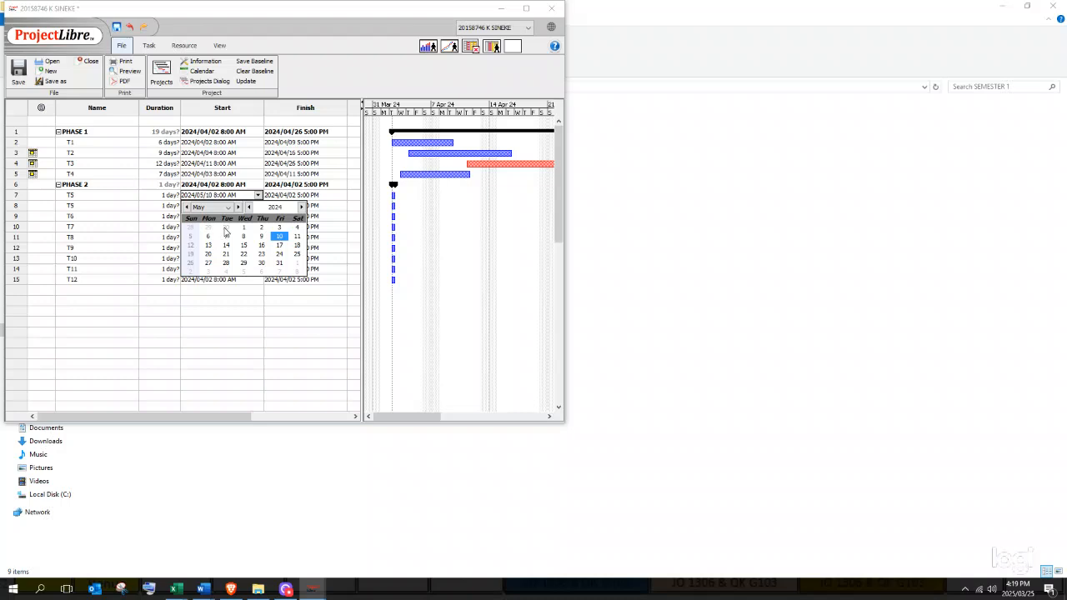
pyautogui.click(243, 230)
pyautogui.click(288, 195)
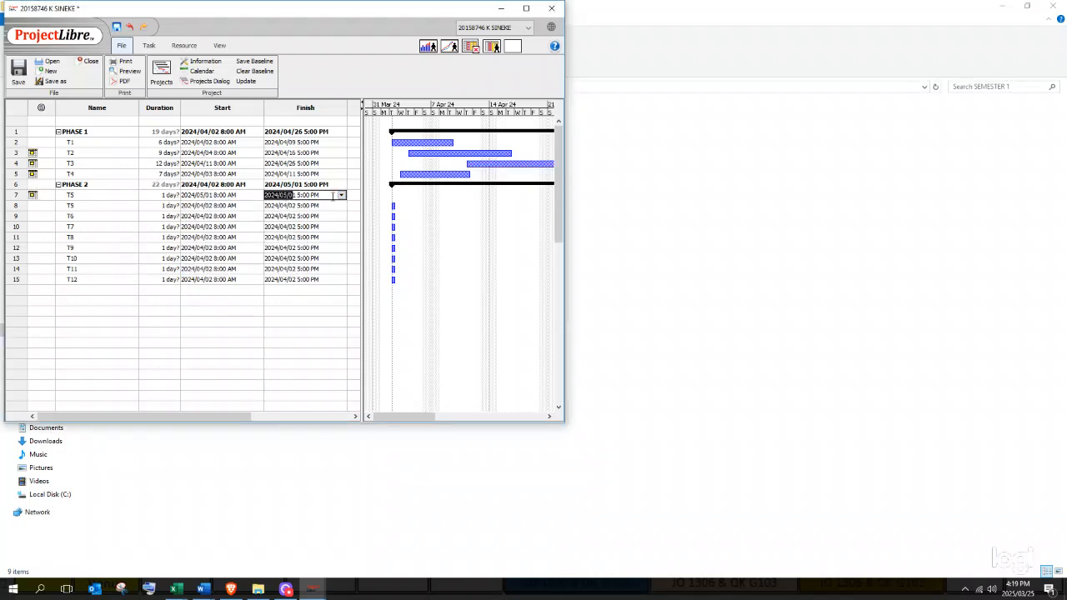
pyautogui.click(341, 196)
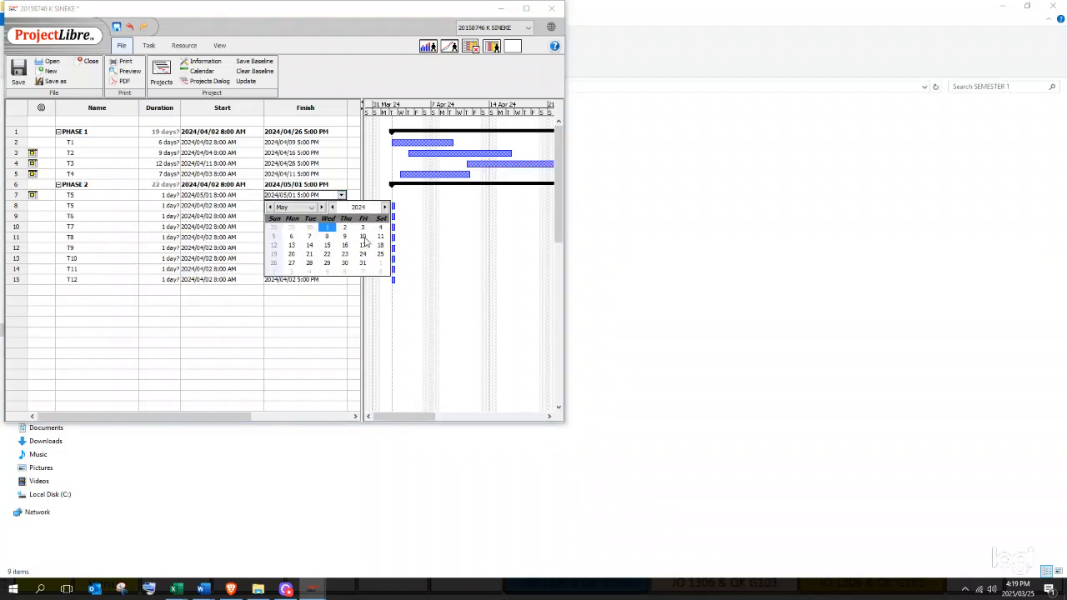
pyautogui.click(367, 241)
pyautogui.click(235, 206)
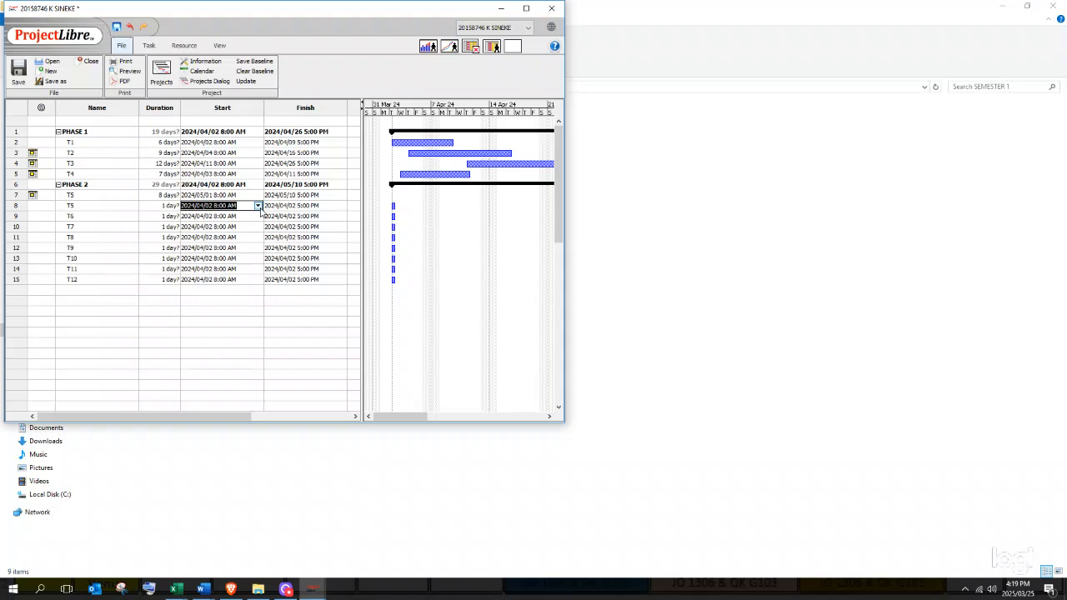
pyautogui.click(259, 206)
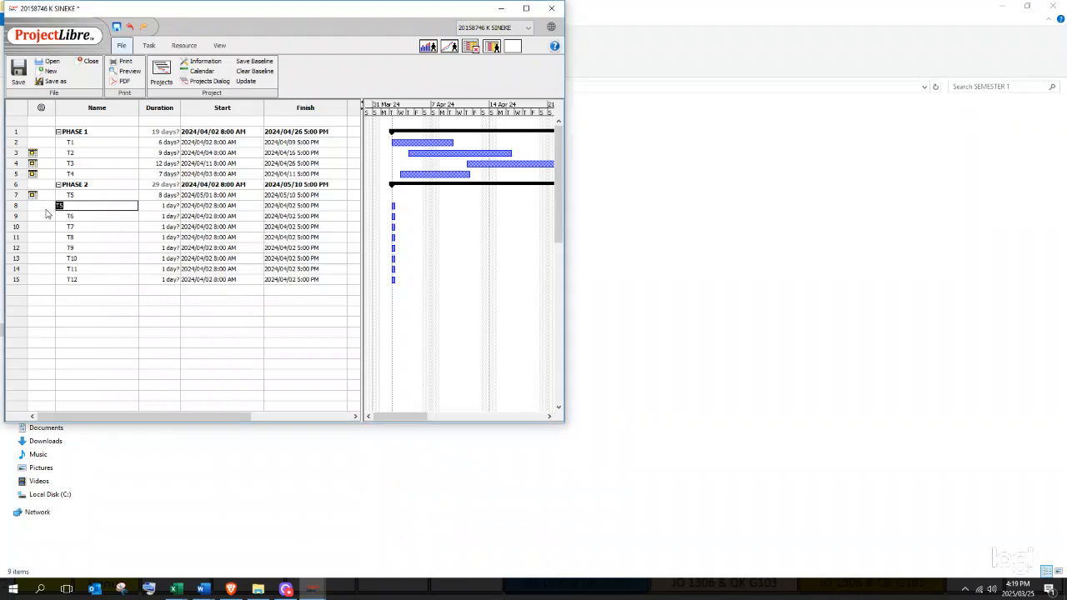
# - Delete the duplicate second T5 row from the task sheet
pyautogui.click(17, 206)
pyautogui.rightClick(17, 206)
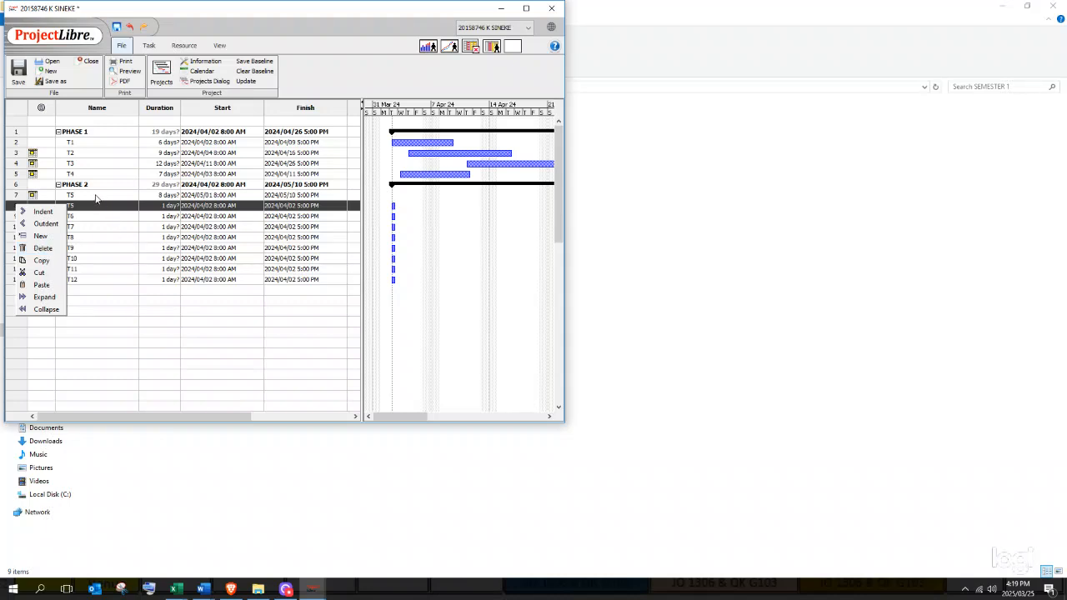
pyautogui.click(42, 247)
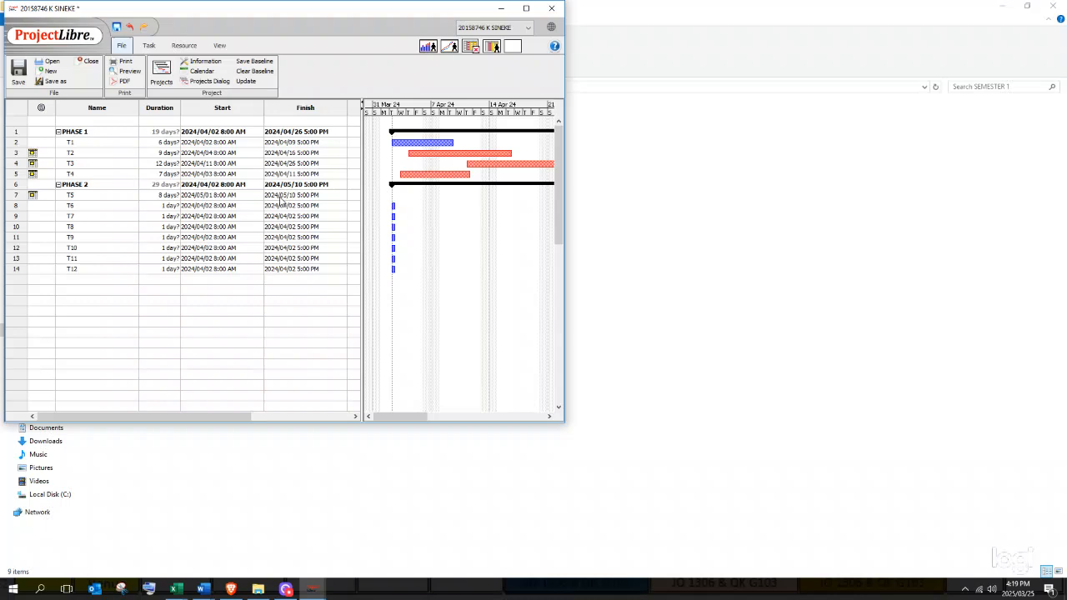
pyautogui.click(228, 207)
# - Schedule T6 from May 1 to May 6, 2024
pyautogui.click(258, 206)
pyautogui.click(238, 217)
pyautogui.click(243, 238)
pyautogui.click(292, 209)
pyautogui.click(341, 206)
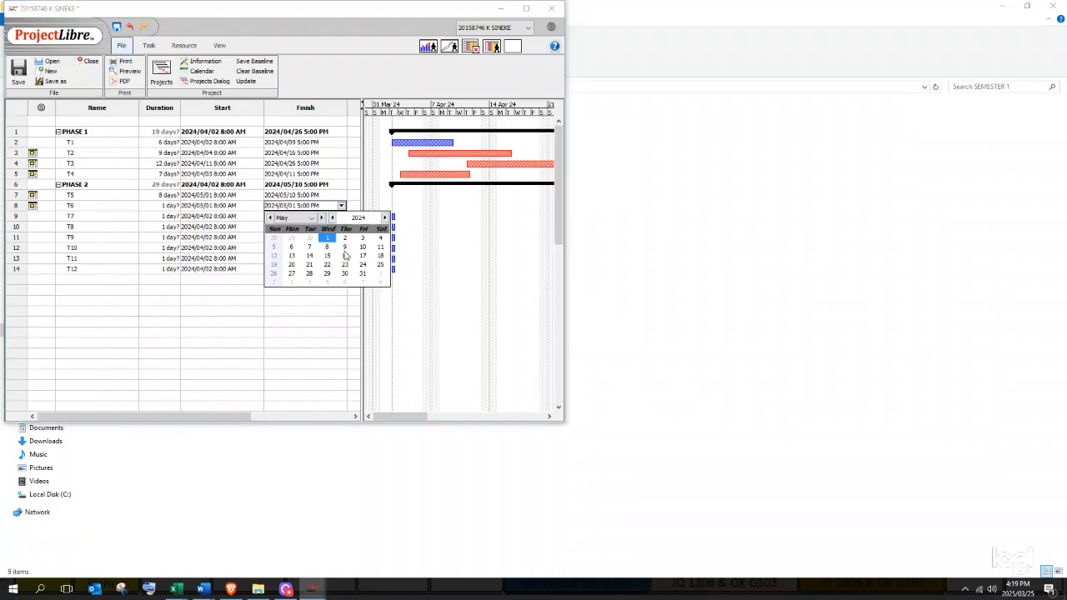
pyautogui.click(293, 248)
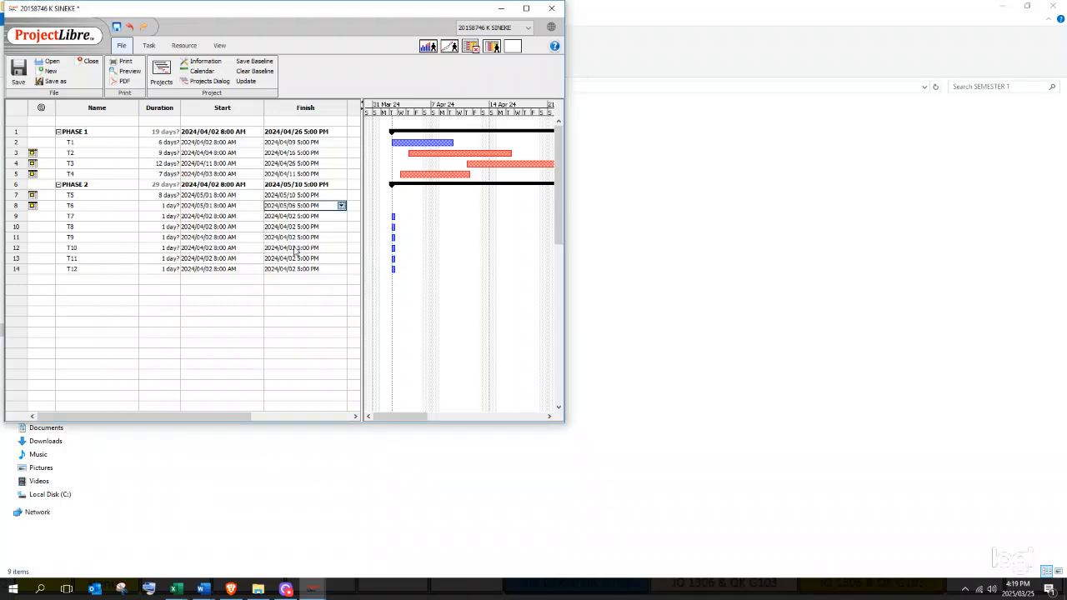
# - Schedule T7 from May 11 to May 31, 2024
pyautogui.click(252, 217)
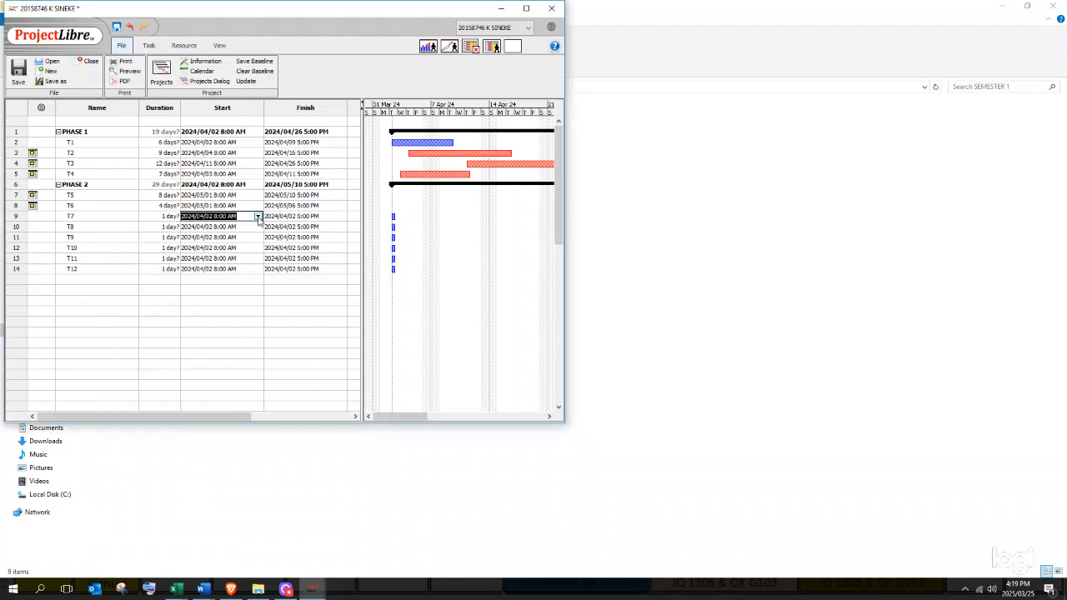
pyautogui.click(258, 216)
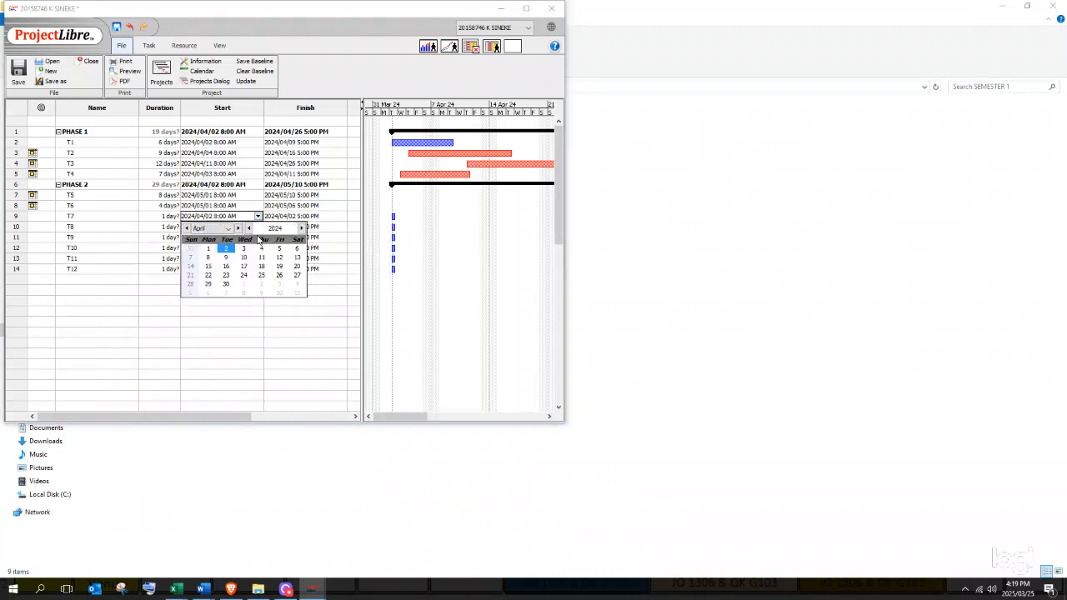
pyautogui.click(239, 228)
pyautogui.click(297, 257)
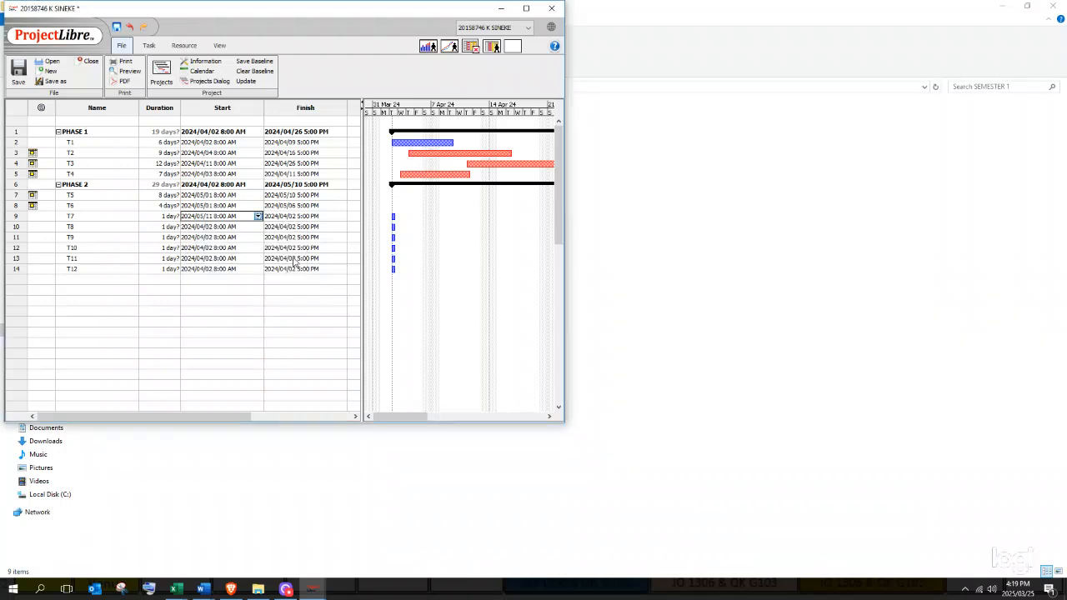
pyautogui.click(327, 215)
pyautogui.click(341, 215)
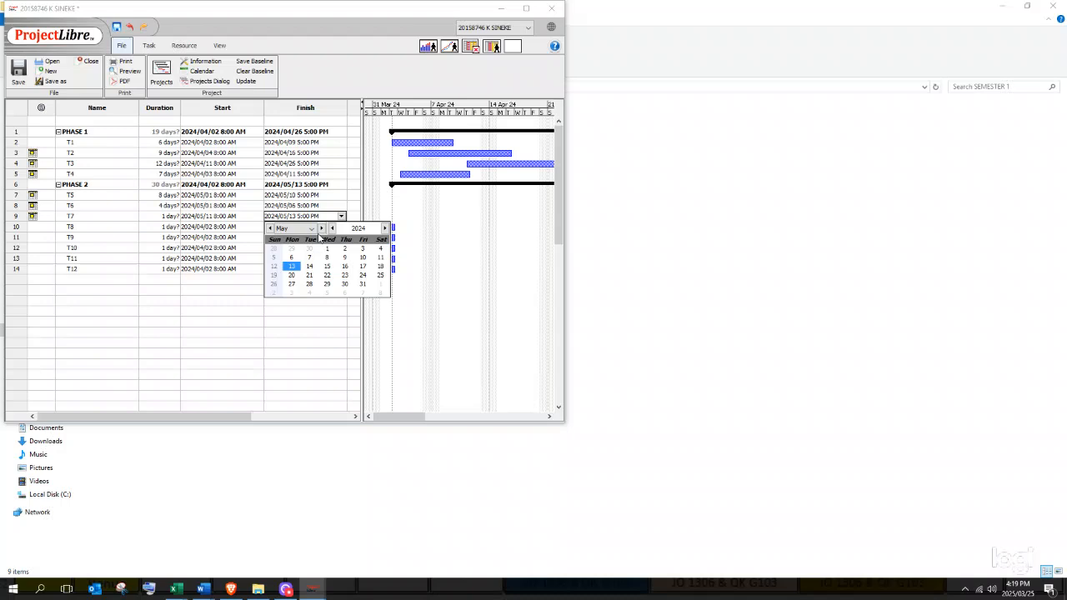
pyautogui.click(321, 228)
pyautogui.click(270, 228)
pyautogui.click(362, 285)
# - Schedule T8 from May 1 to May 24, 2024
pyautogui.click(242, 227)
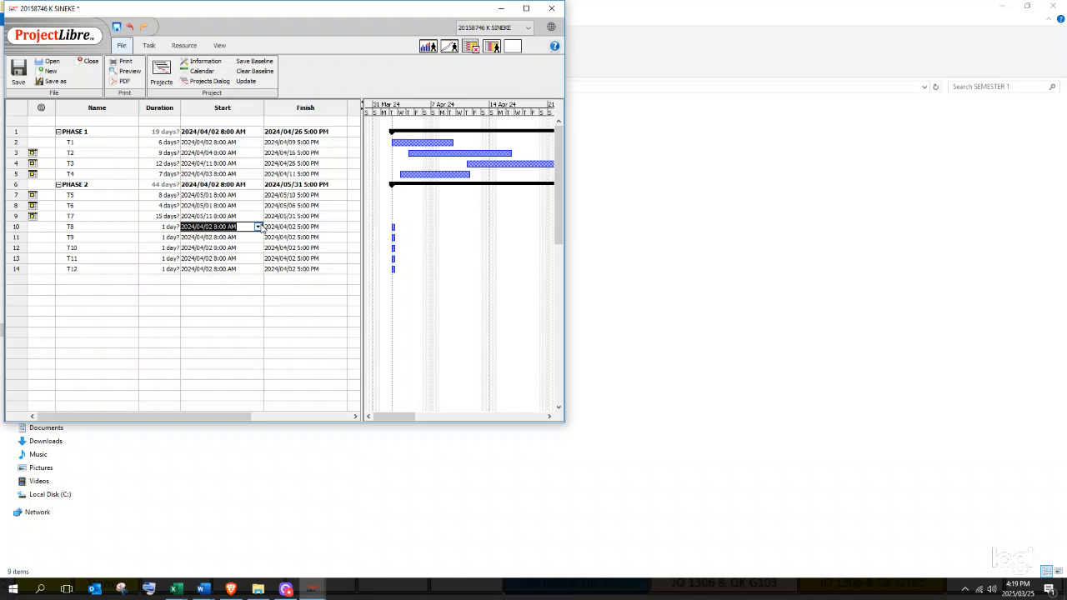
pyautogui.click(260, 228)
pyautogui.click(238, 240)
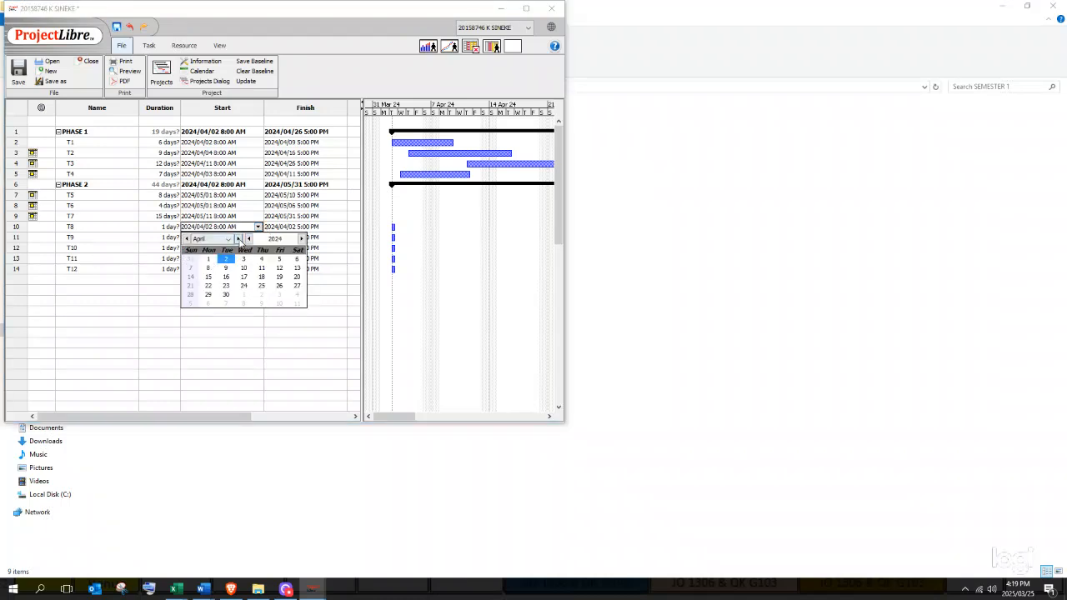
pyautogui.click(243, 260)
pyautogui.click(283, 227)
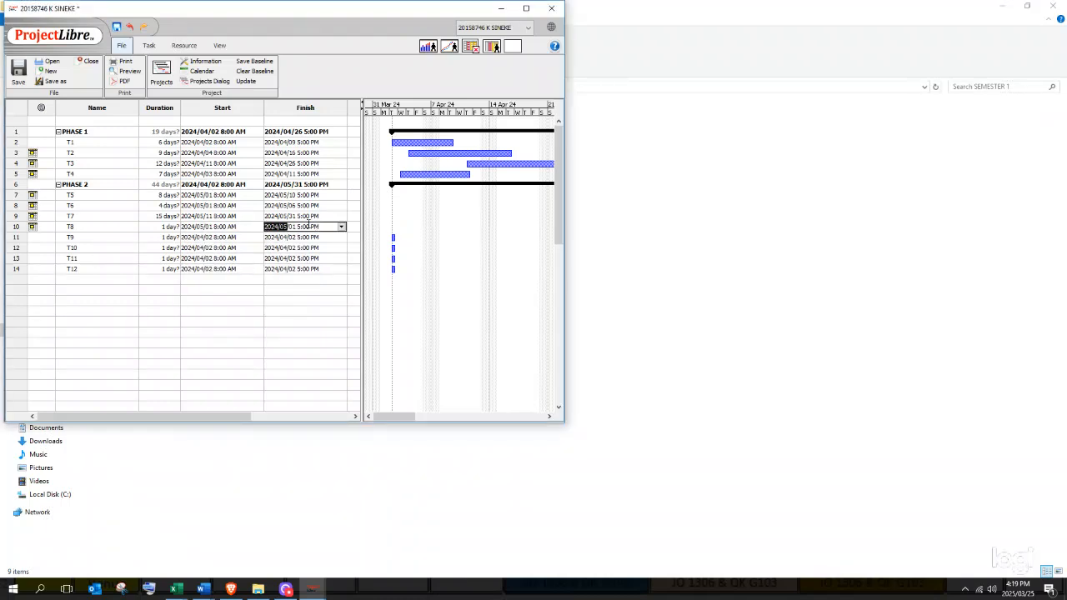
pyautogui.click(341, 227)
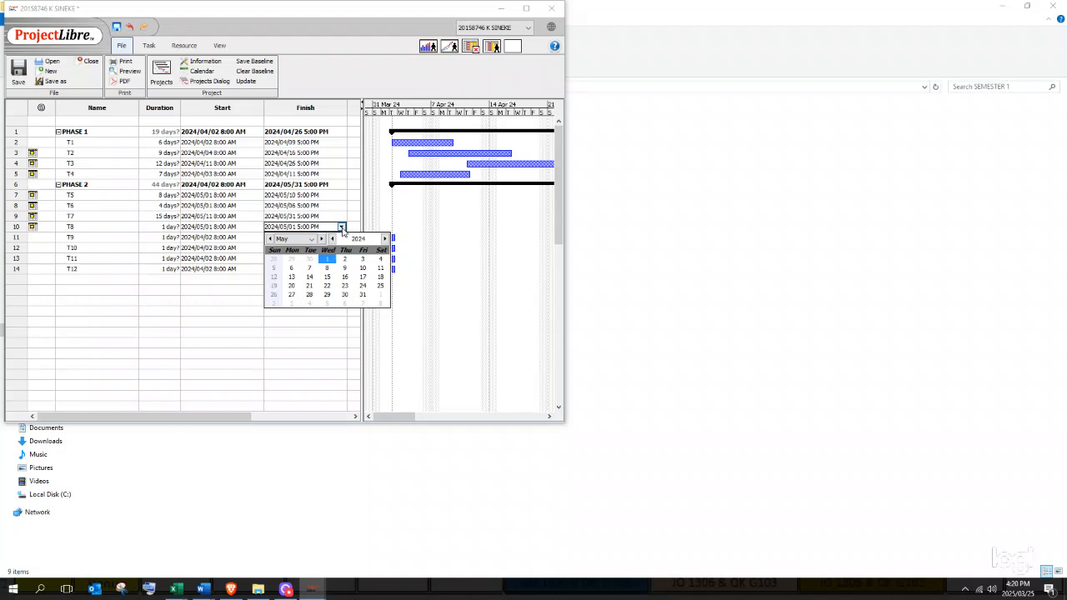
pyautogui.click(363, 285)
pyautogui.click(249, 239)
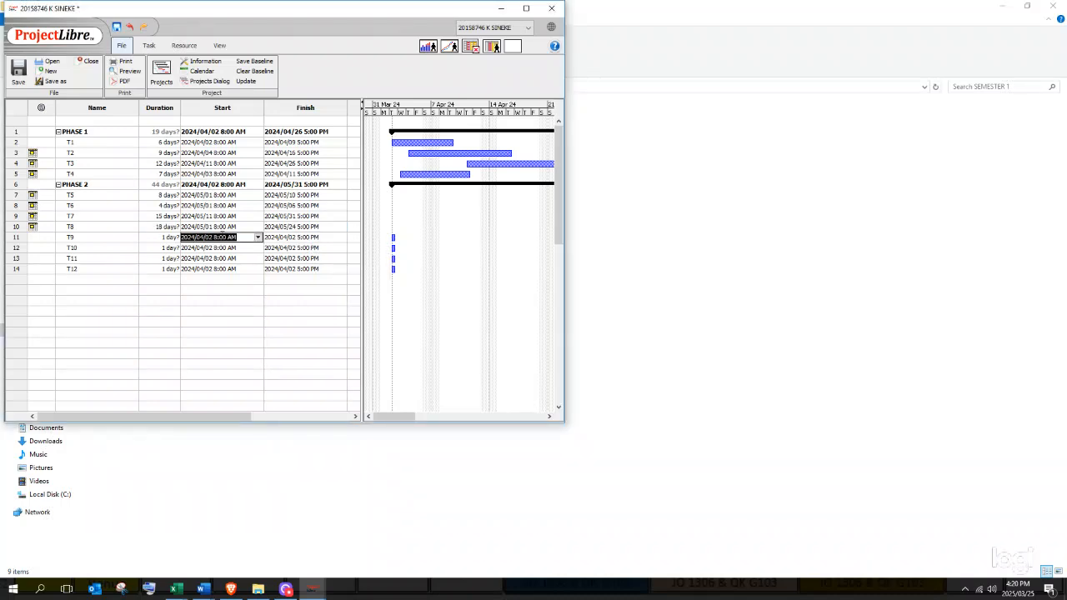
# - Schedule T9 from May 27 to June 6, 2024
pyautogui.click(258, 238)
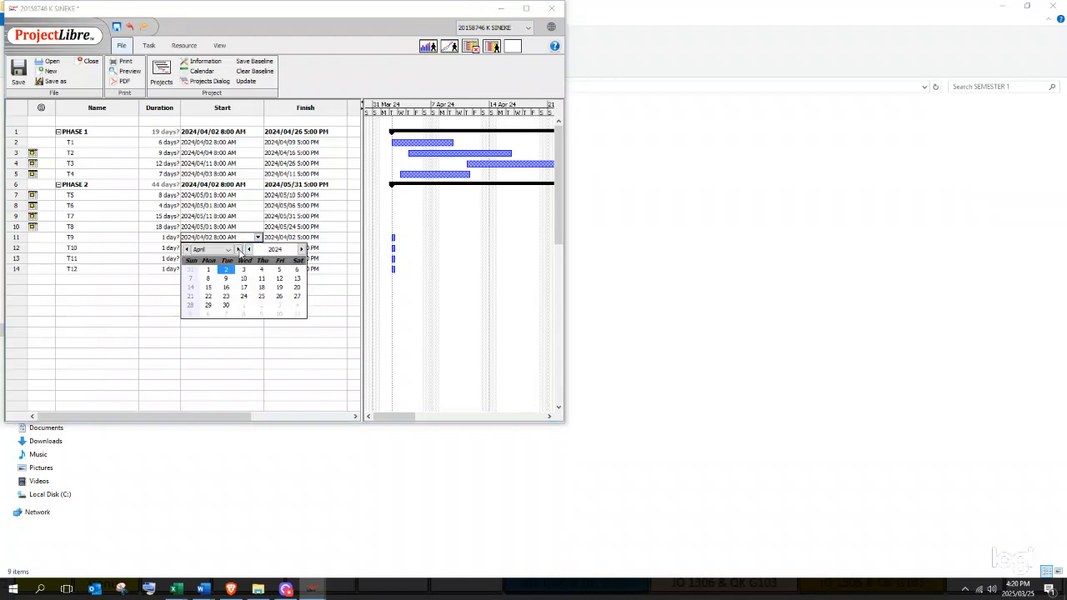
pyautogui.click(238, 249)
pyautogui.click(211, 305)
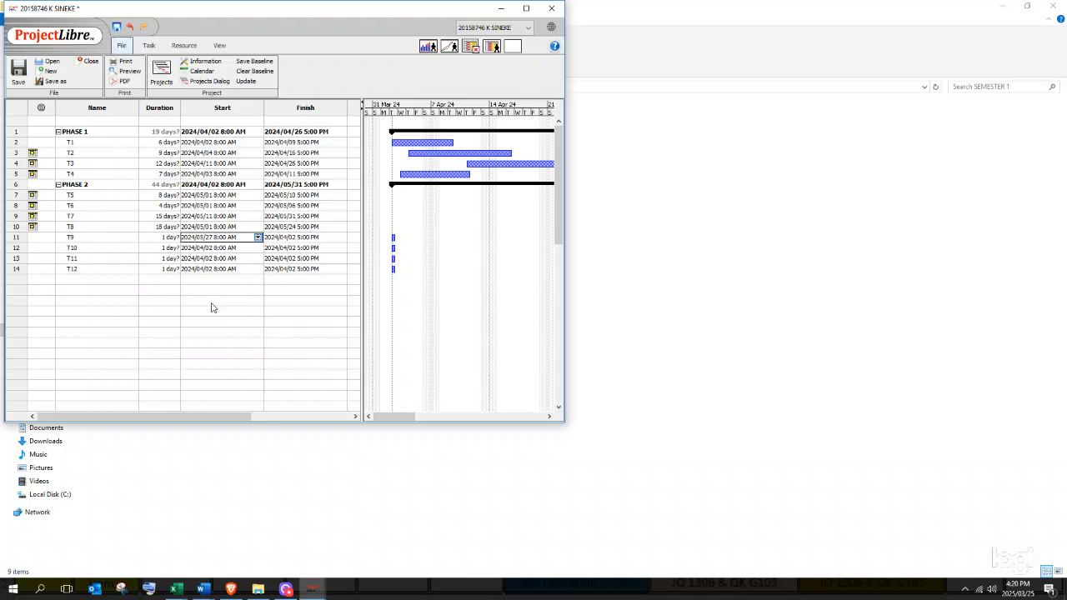
pyautogui.click(313, 237)
pyautogui.click(342, 237)
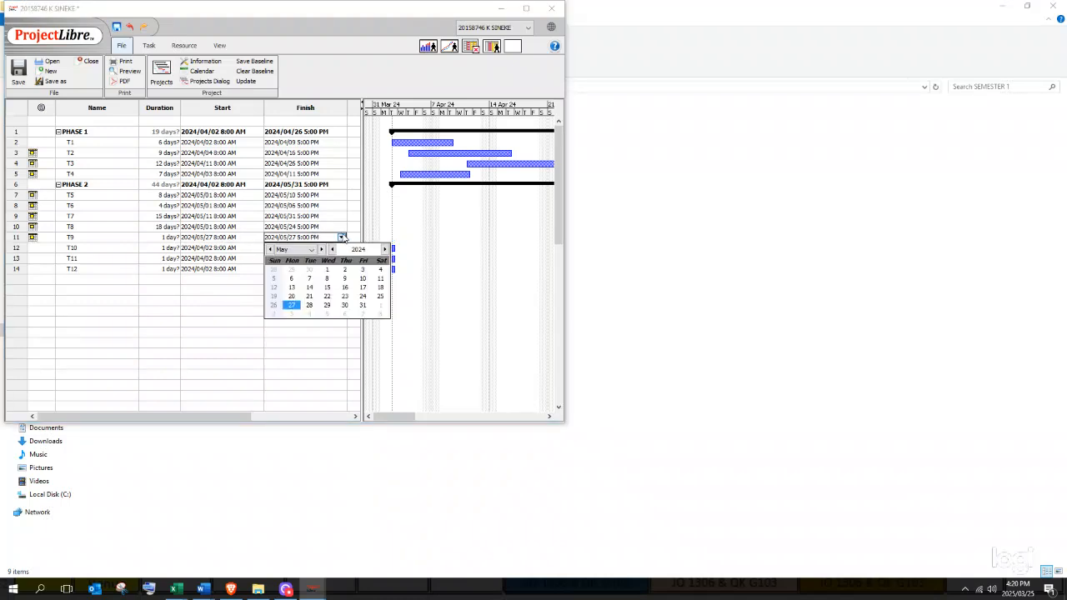
pyautogui.click(321, 249)
pyautogui.click(344, 278)
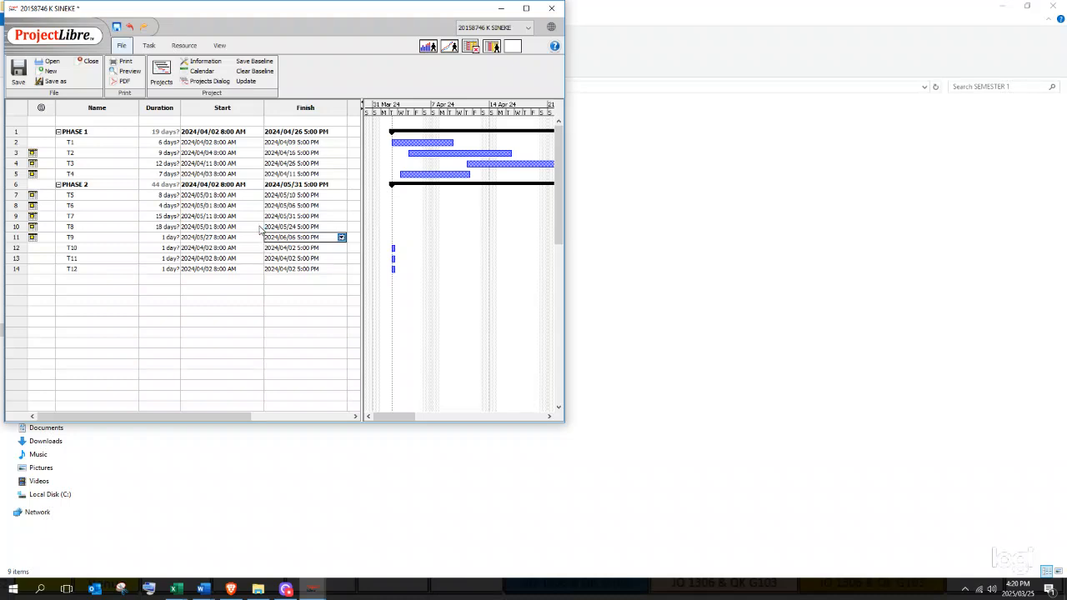
pyautogui.click(221, 236)
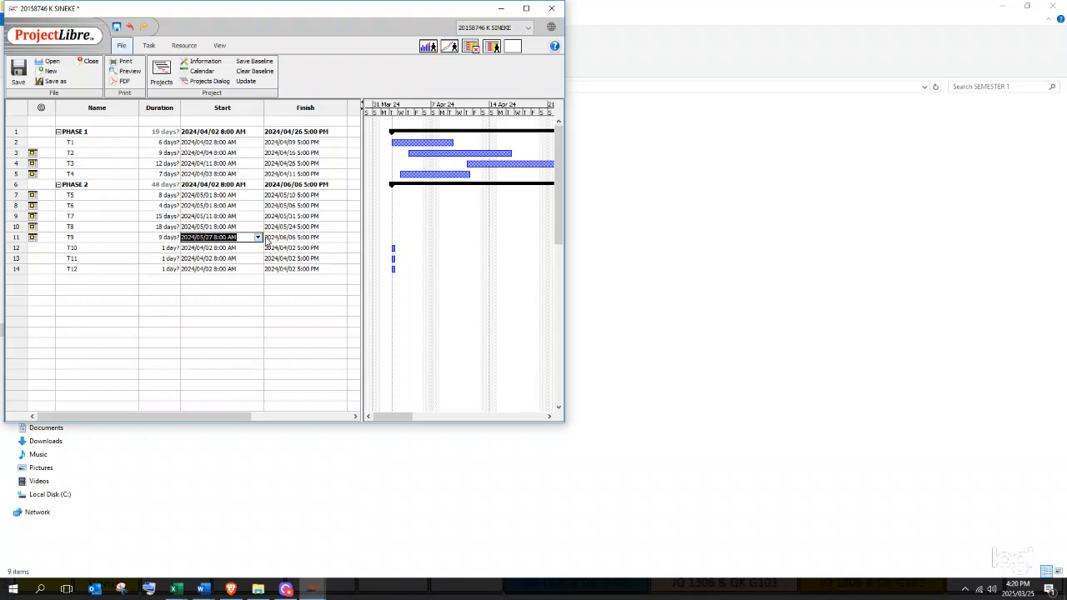
pyautogui.click(258, 237)
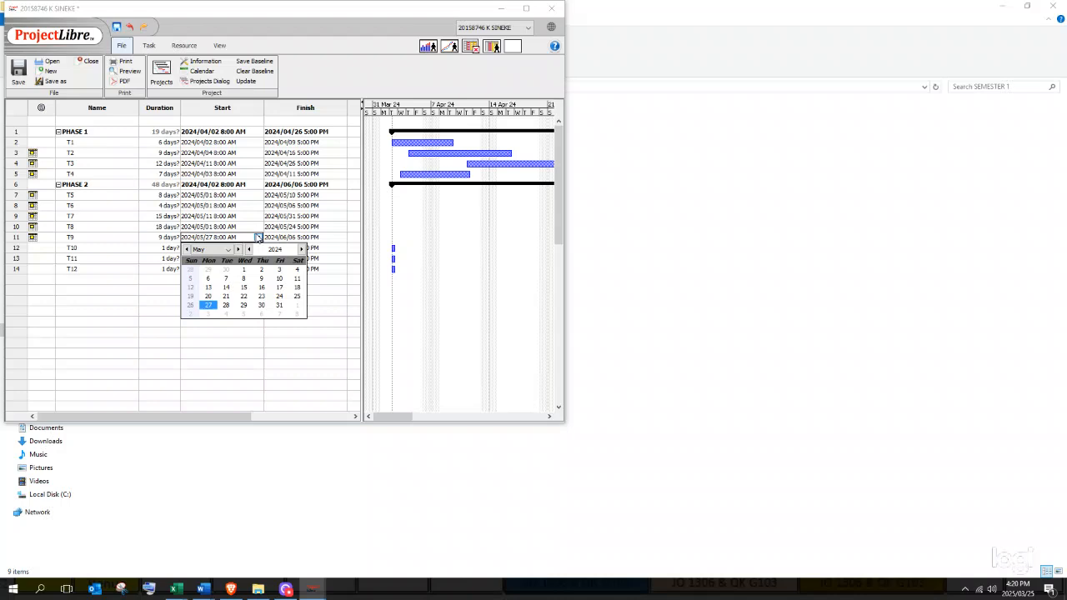
pyautogui.click(219, 216)
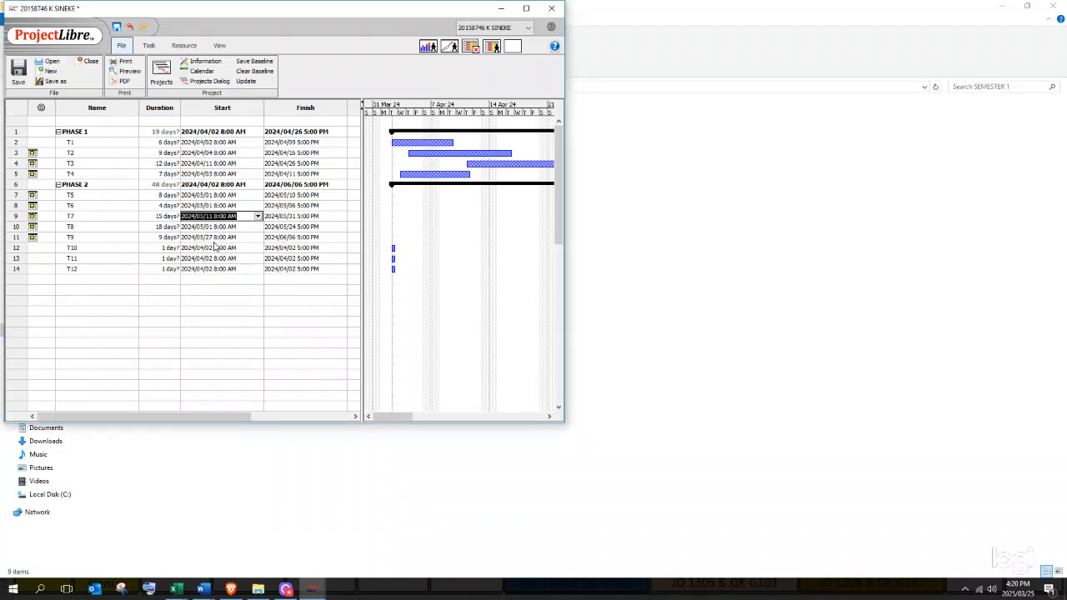
# - Schedule T10 from June 5 to June 20, 2024
pyautogui.click(219, 249)
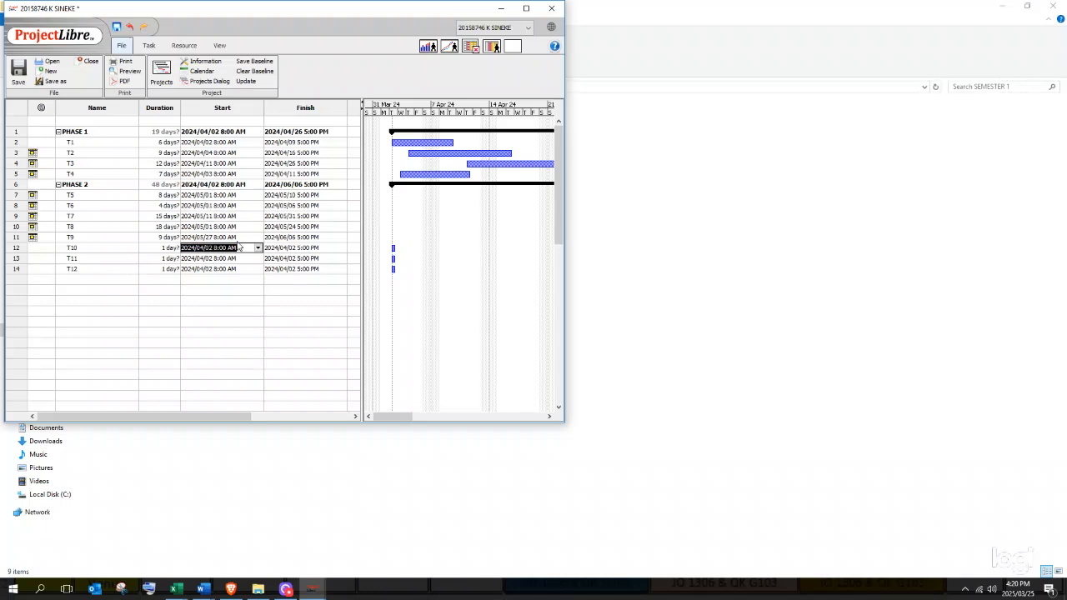
pyautogui.click(258, 248)
pyautogui.click(238, 260)
pyautogui.click(238, 260)
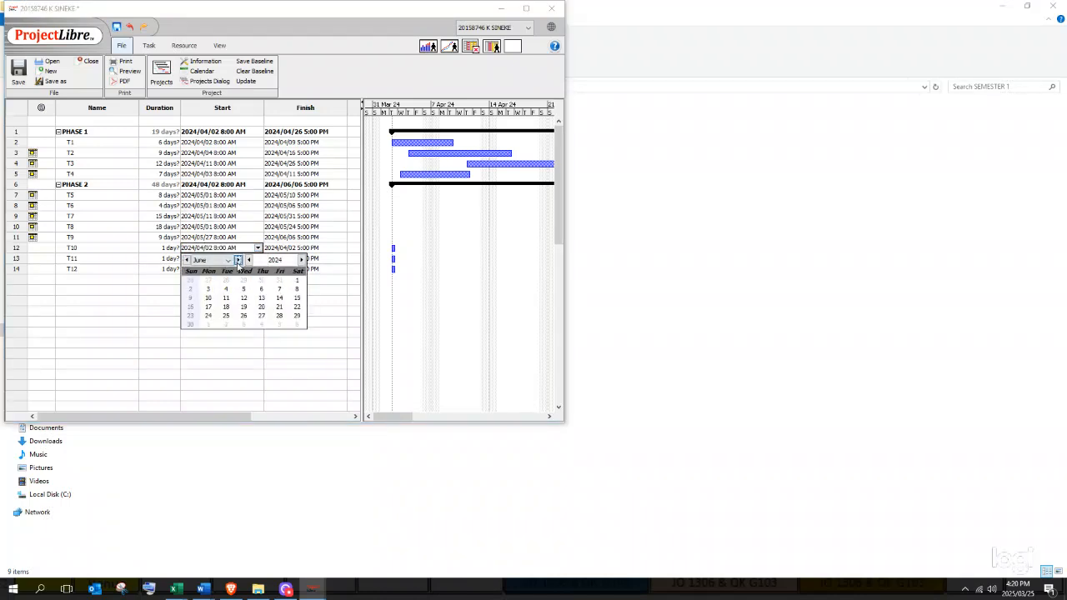
pyautogui.click(243, 289)
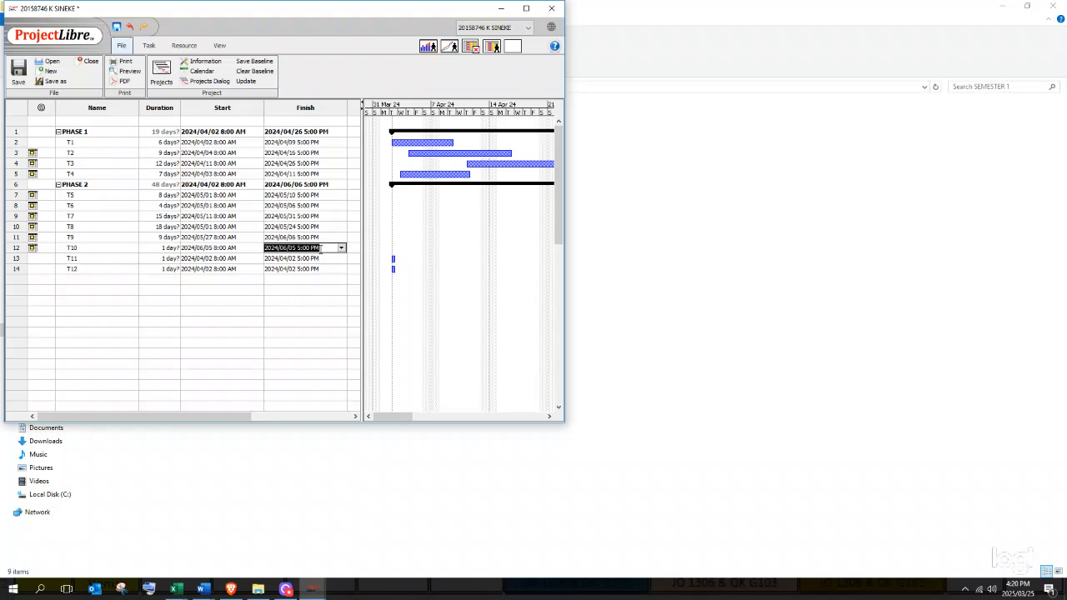
pyautogui.click(341, 248)
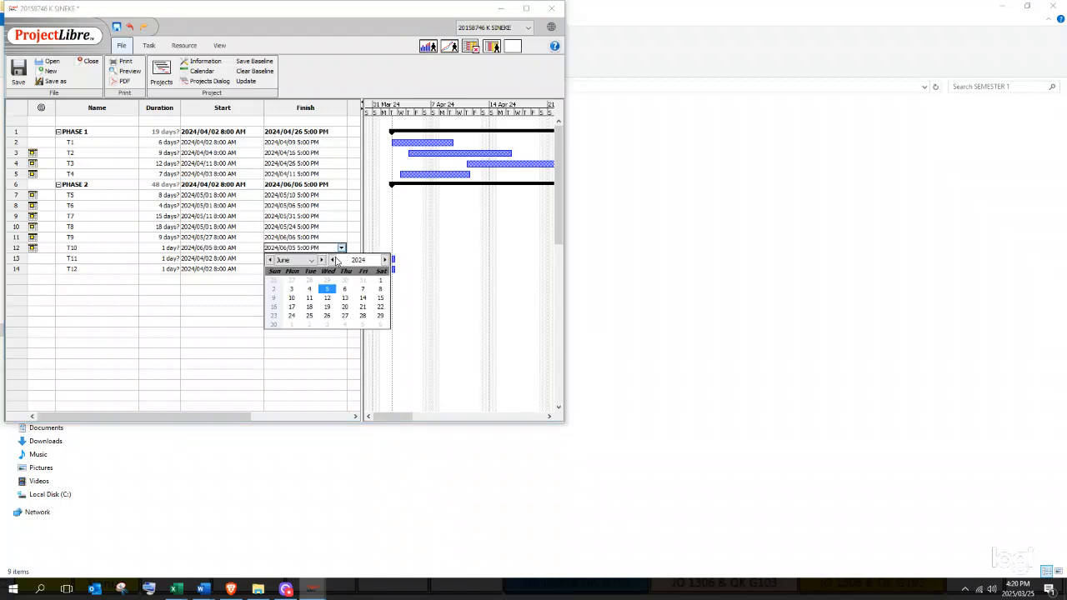
pyautogui.click(344, 307)
# - Schedule T11 from June 10 to June 20, 2024
pyautogui.click(225, 258)
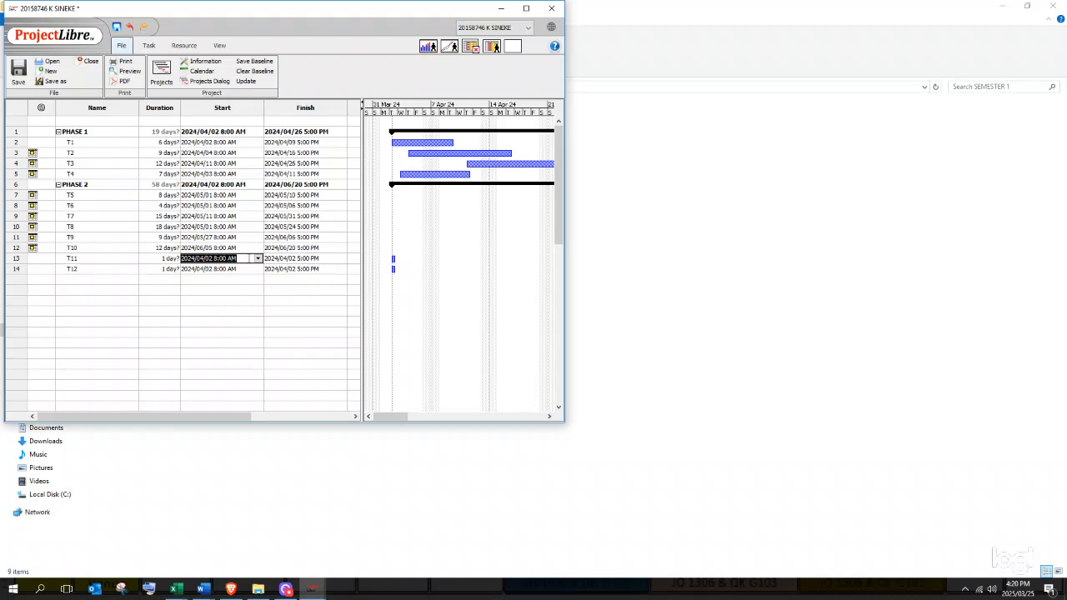
pyautogui.click(258, 259)
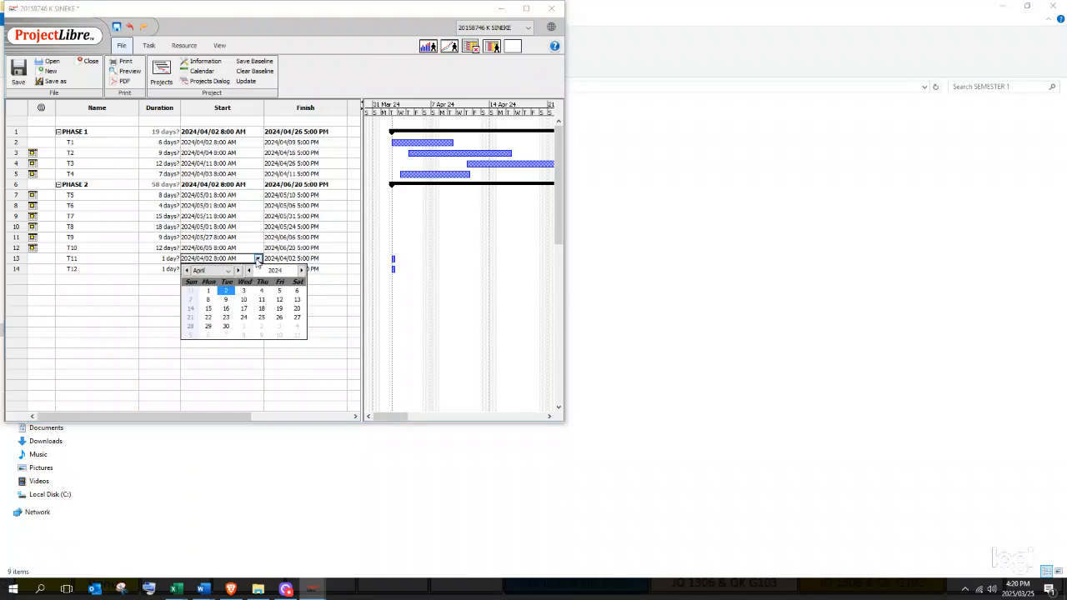
pyautogui.click(237, 271)
pyautogui.click(238, 271)
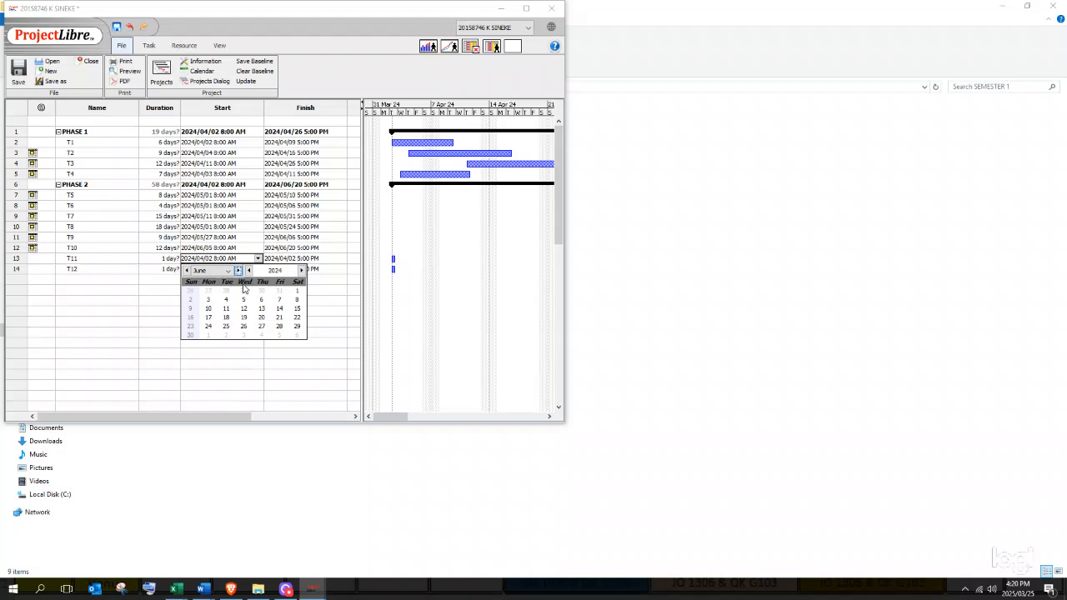
pyautogui.click(207, 312)
pyautogui.click(304, 258)
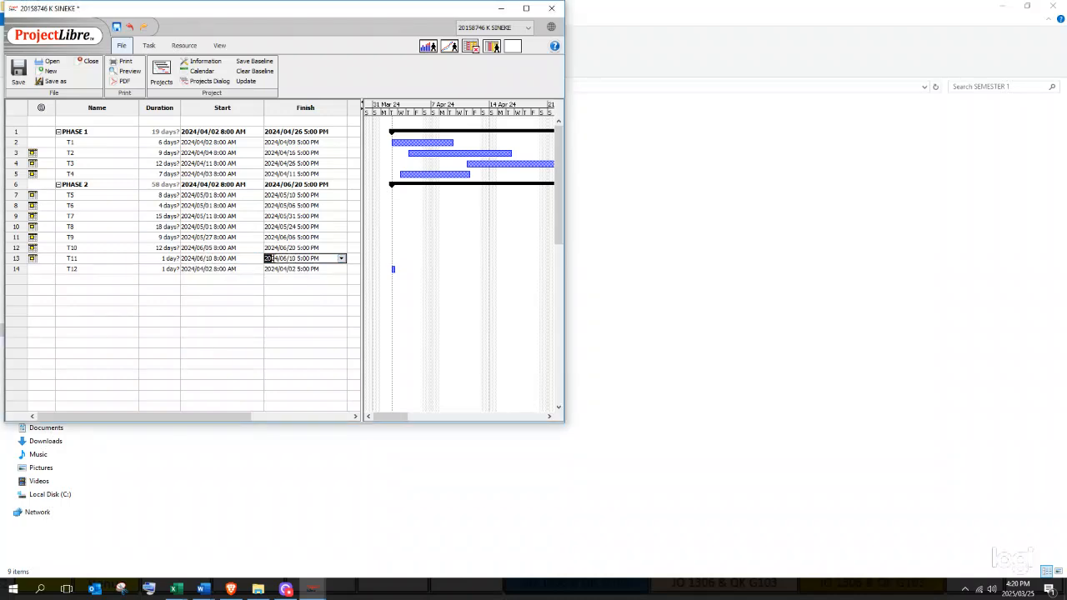
pyautogui.click(341, 258)
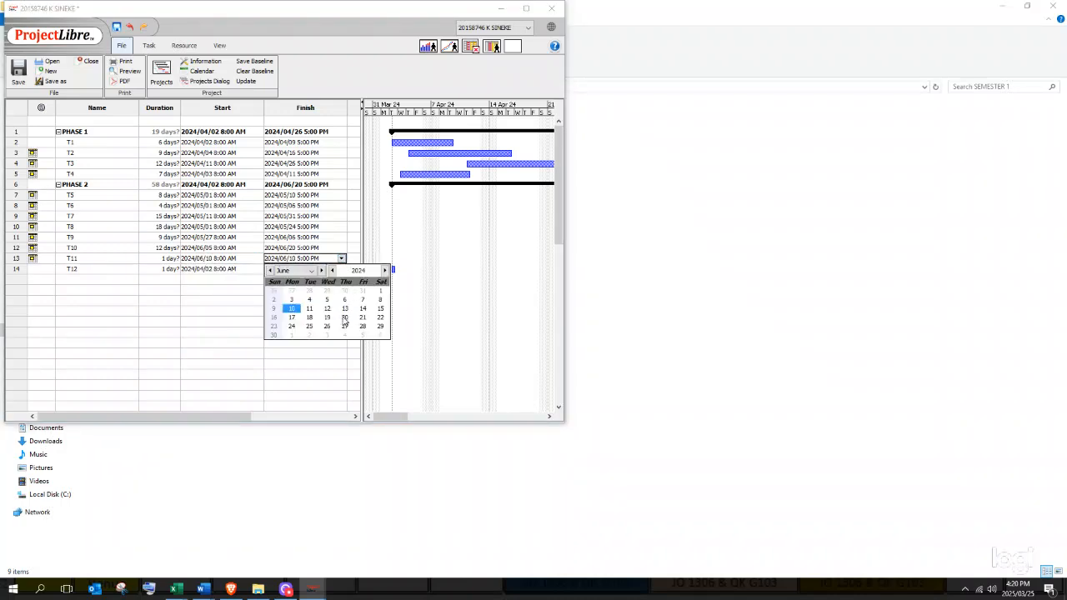
pyautogui.click(345, 317)
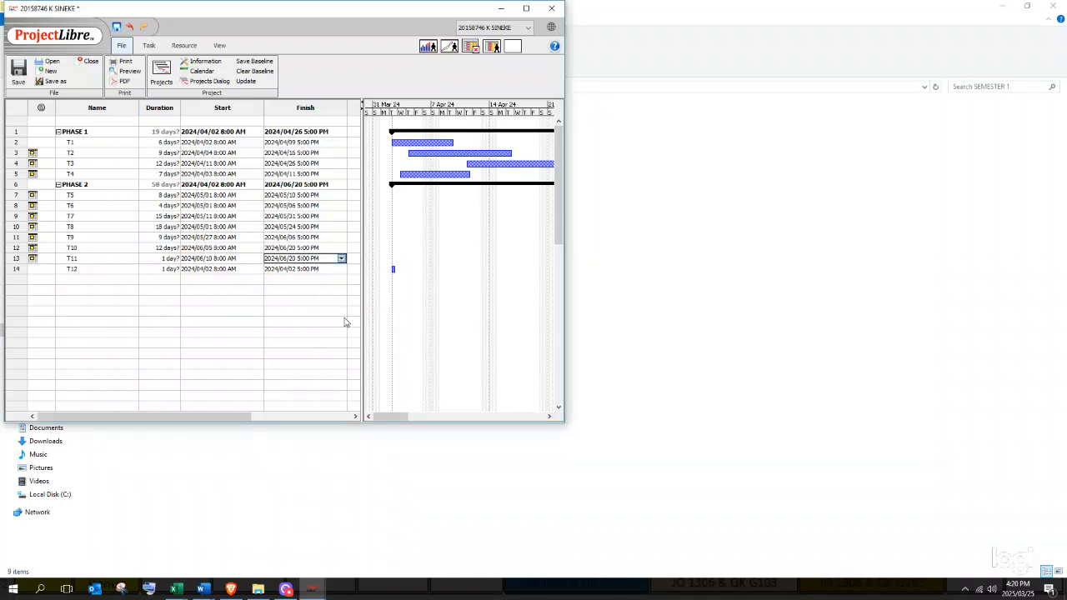
# - Schedule T12 from June 21 to July 1, 2024
pyautogui.click(232, 269)
pyautogui.click(257, 269)
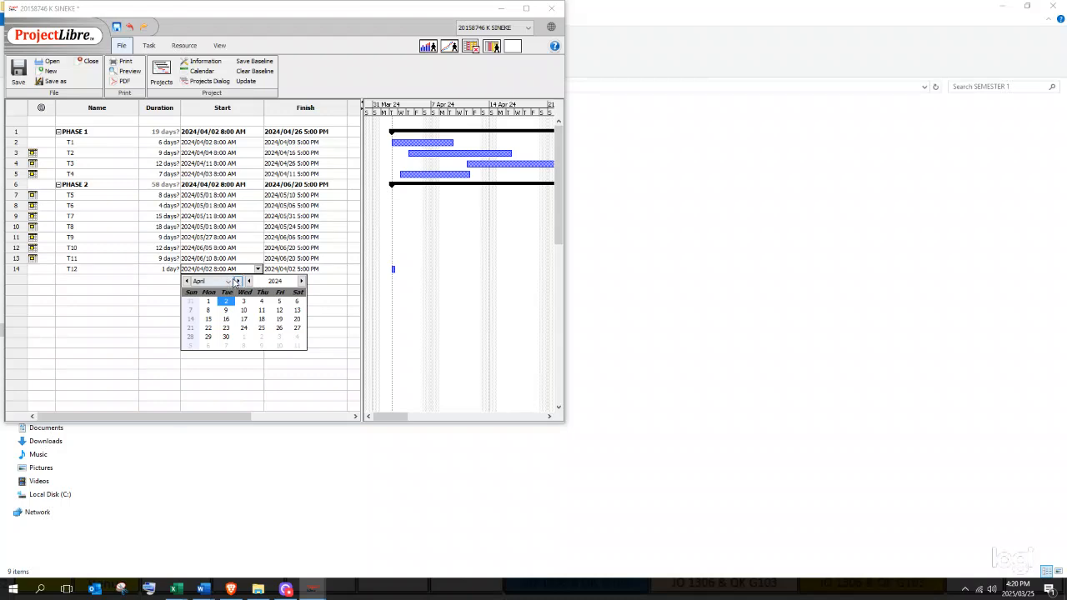
pyautogui.click(238, 281)
pyautogui.click(238, 281)
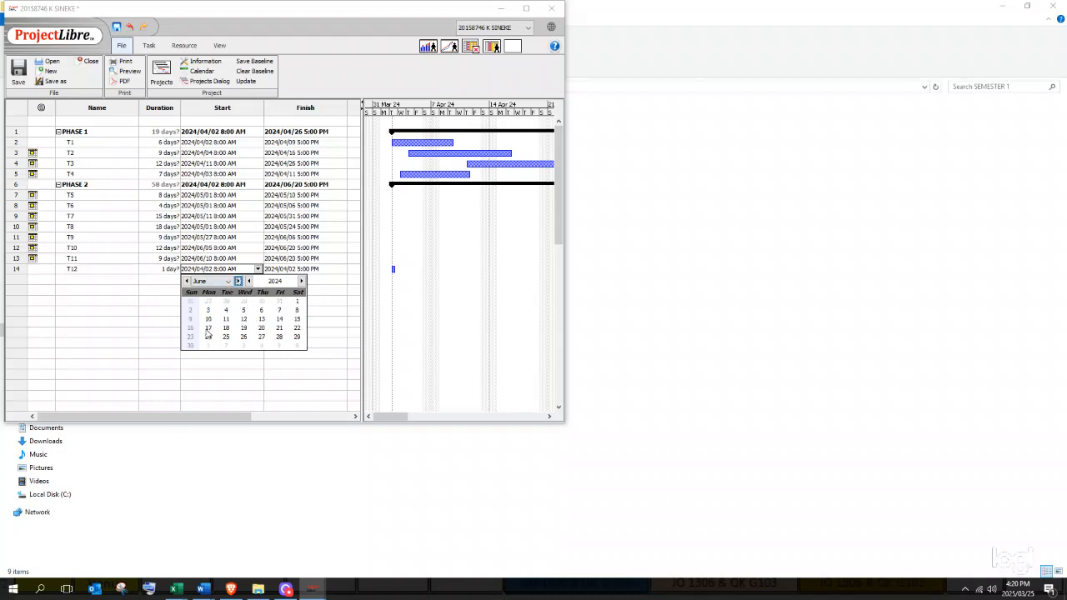
pyautogui.click(281, 330)
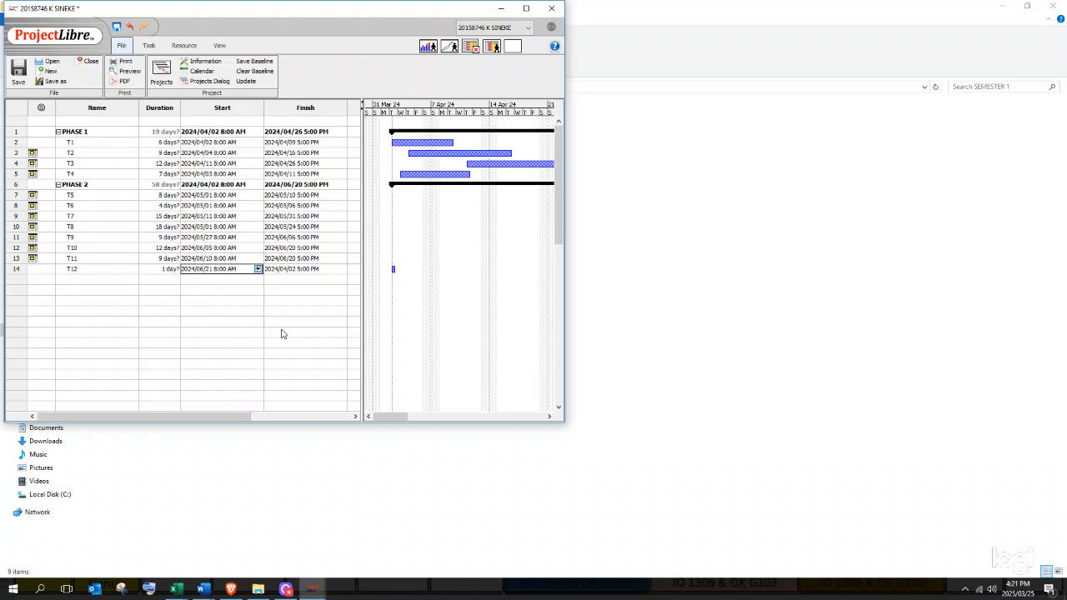
pyautogui.click(289, 270)
pyautogui.click(342, 269)
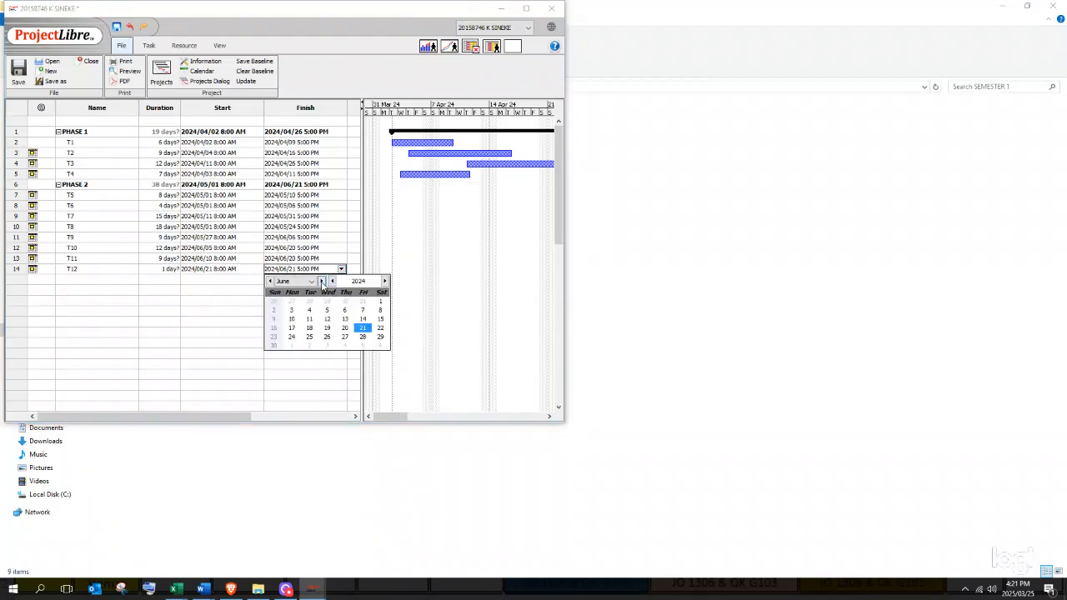
pyautogui.click(322, 281)
pyautogui.click(290, 302)
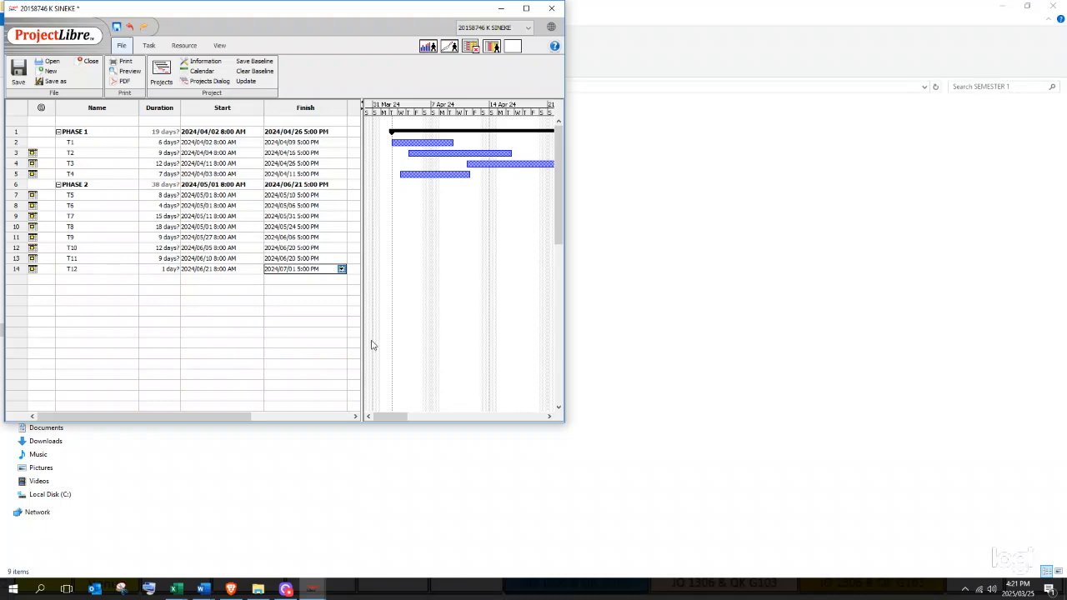
pyautogui.click(222, 302)
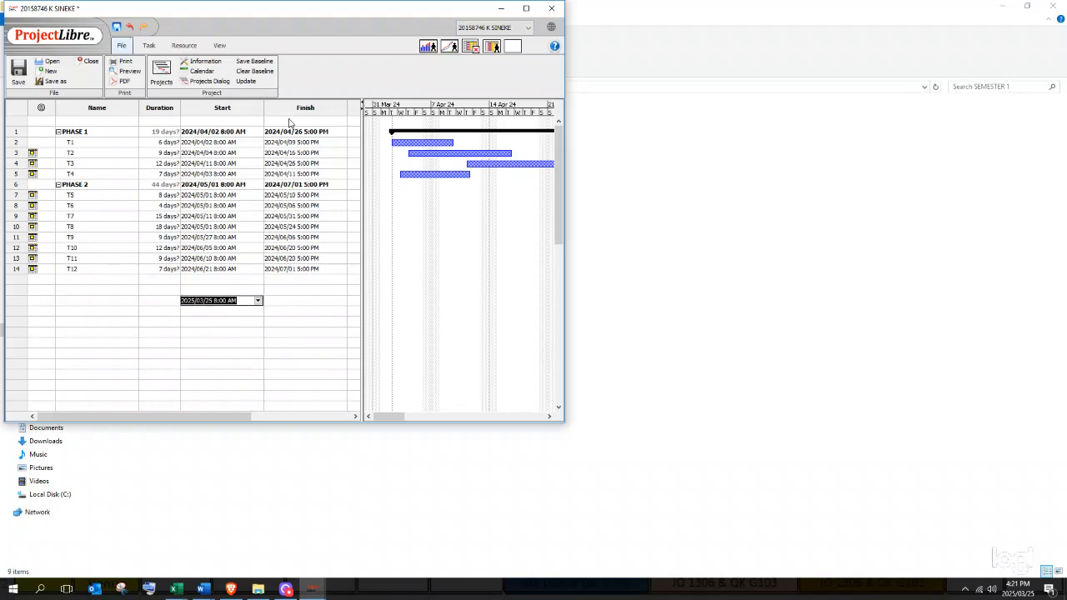
# - Set the project status date to 2024/07/01 in Project Information and close the dialog
pyautogui.click(205, 62)
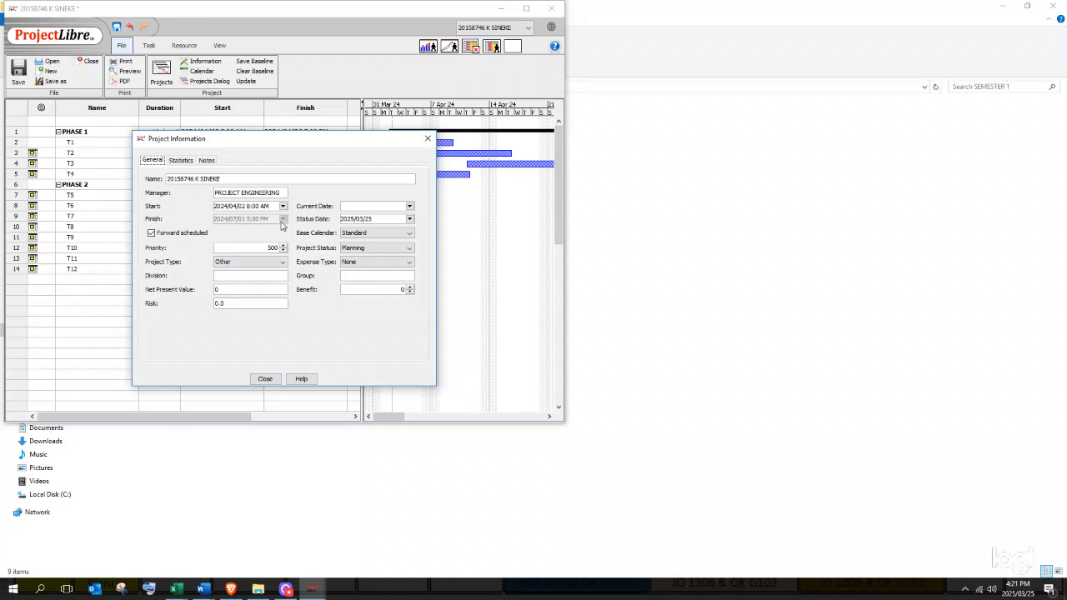
pyautogui.click(410, 218)
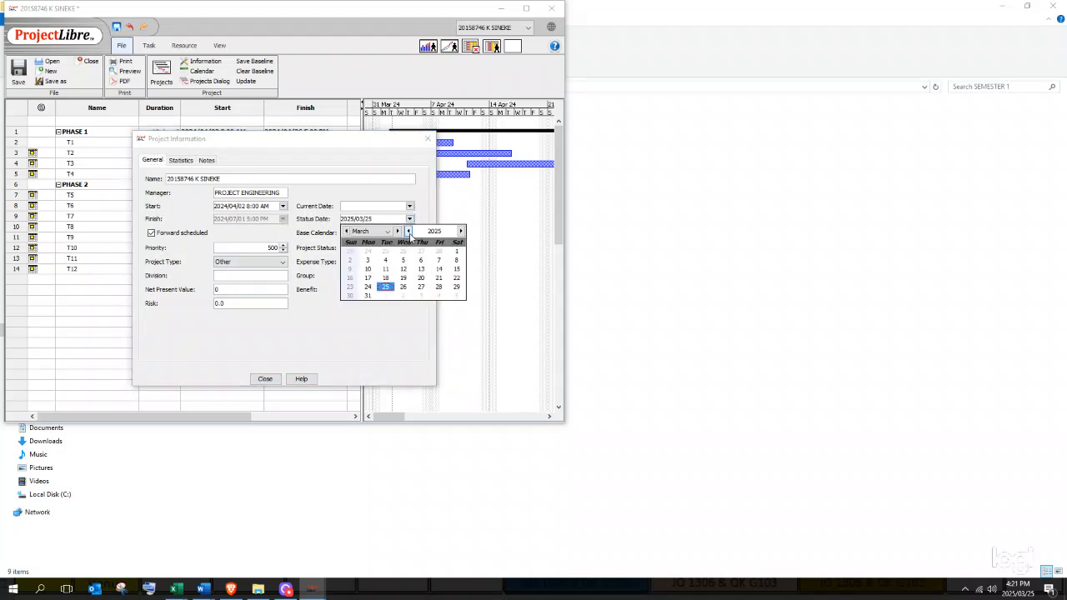
pyautogui.click(407, 231)
pyautogui.click(398, 231)
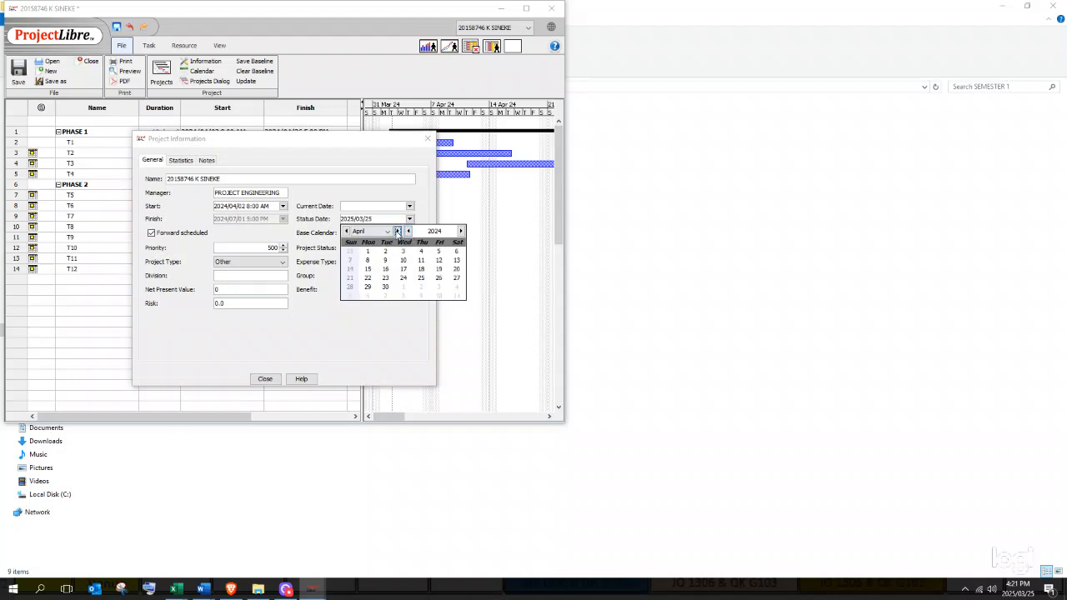
pyautogui.click(398, 231)
pyautogui.click(397, 231)
pyautogui.click(397, 231)
pyautogui.click(367, 251)
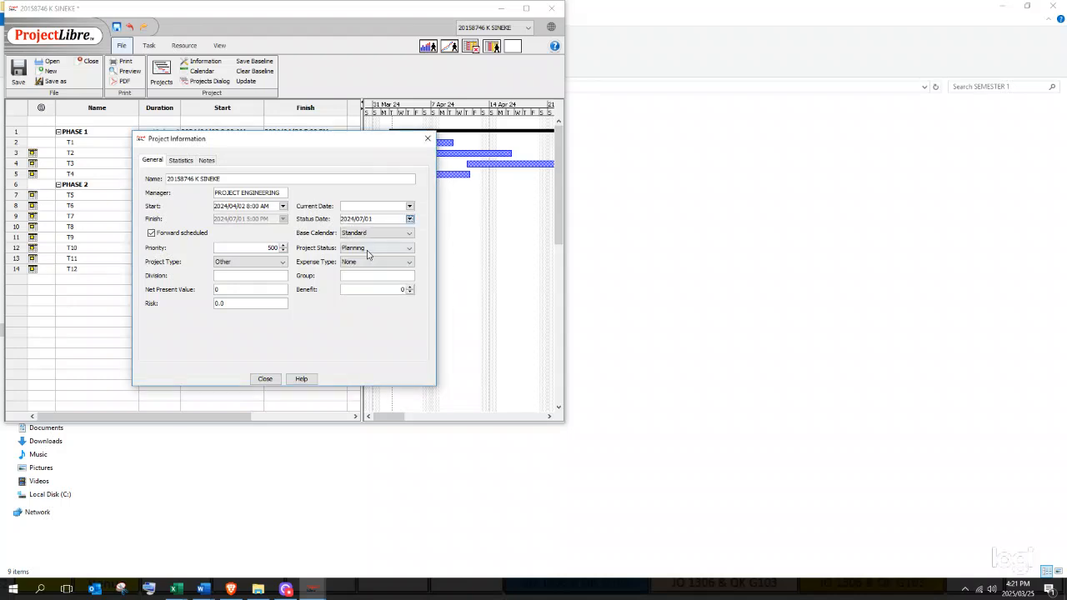
pyautogui.click(262, 379)
pyautogui.click(322, 279)
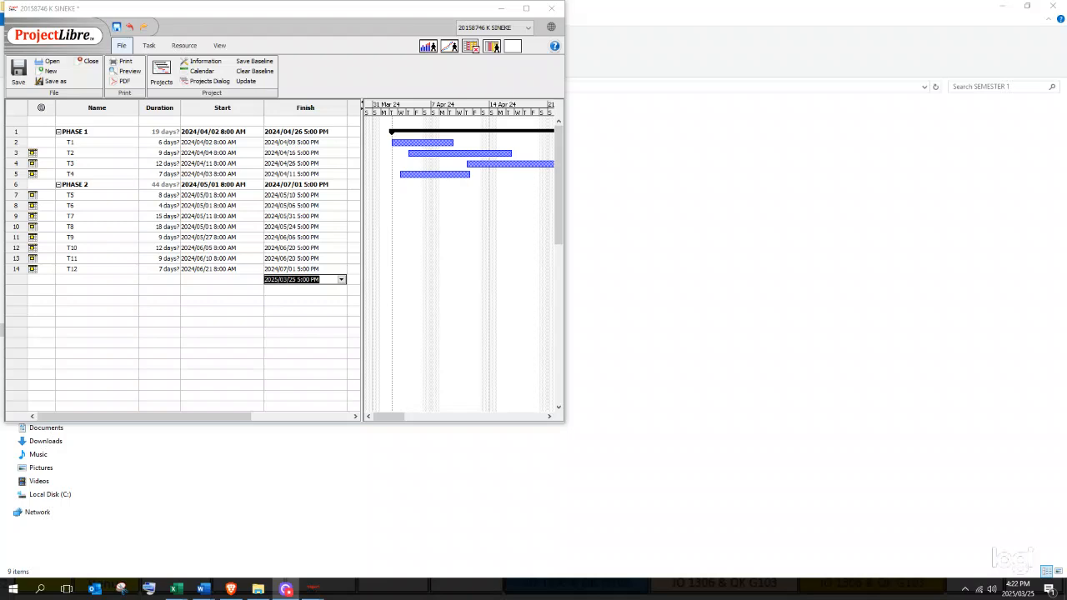
pyautogui.click(222, 260)
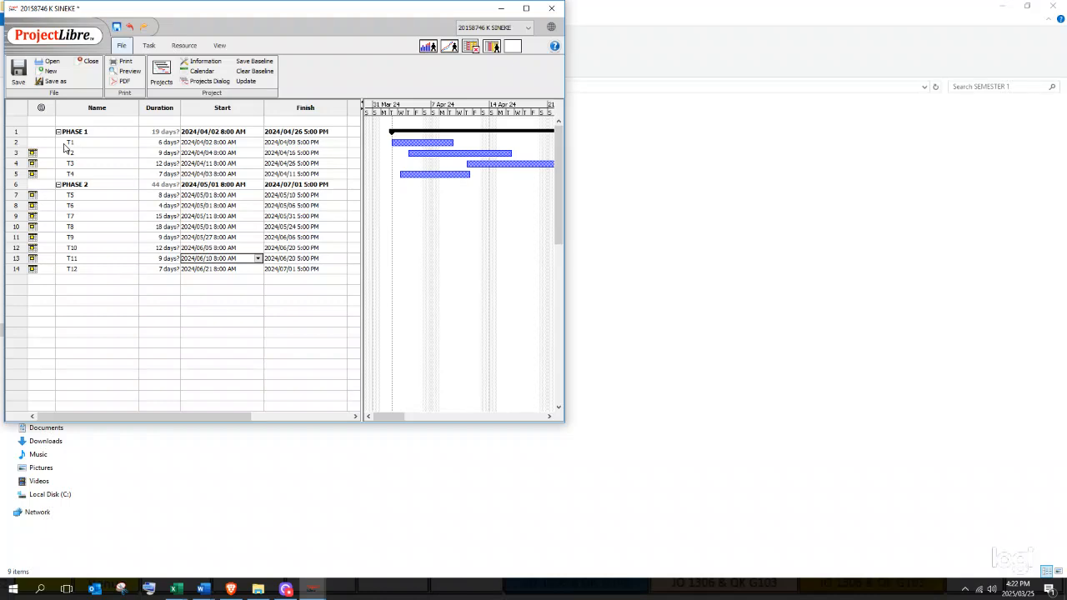
# - Insert a new task named M1 above T2
pyautogui.rightClick(16, 156)
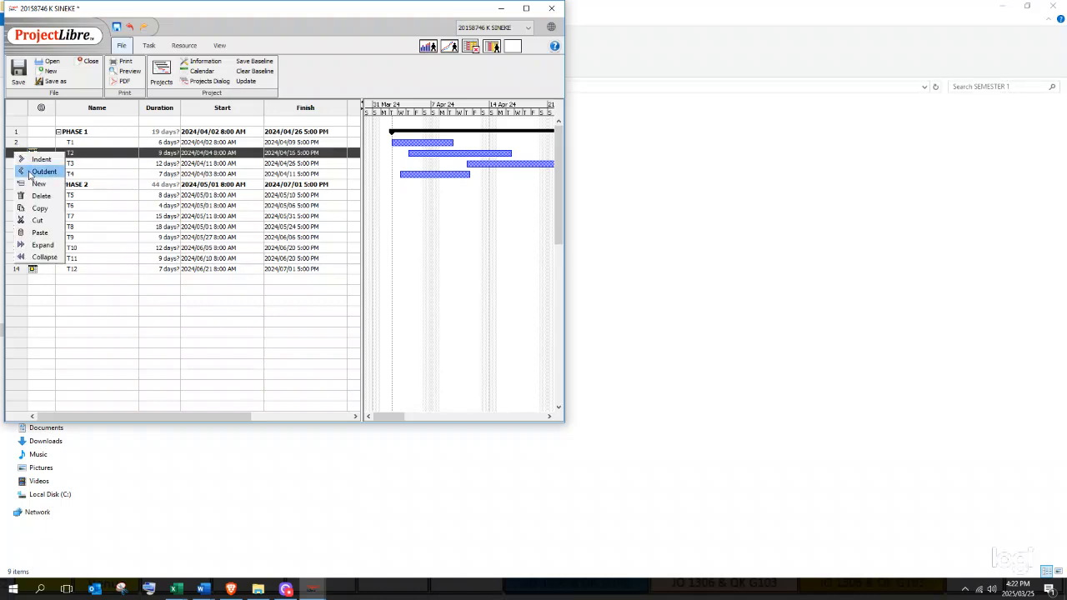
pyautogui.click(36, 185)
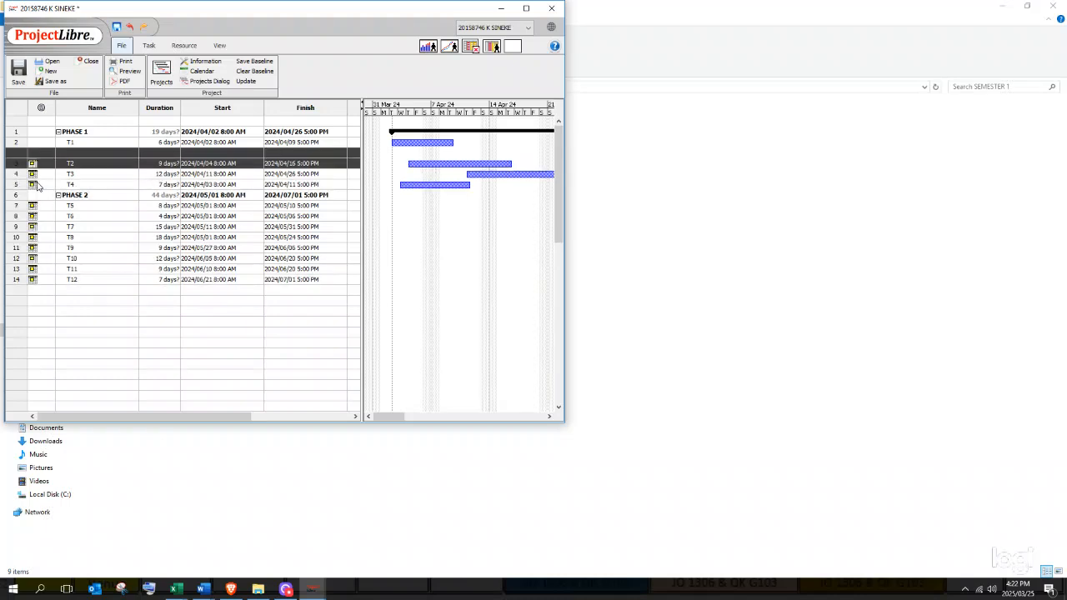
pyautogui.click(67, 152)
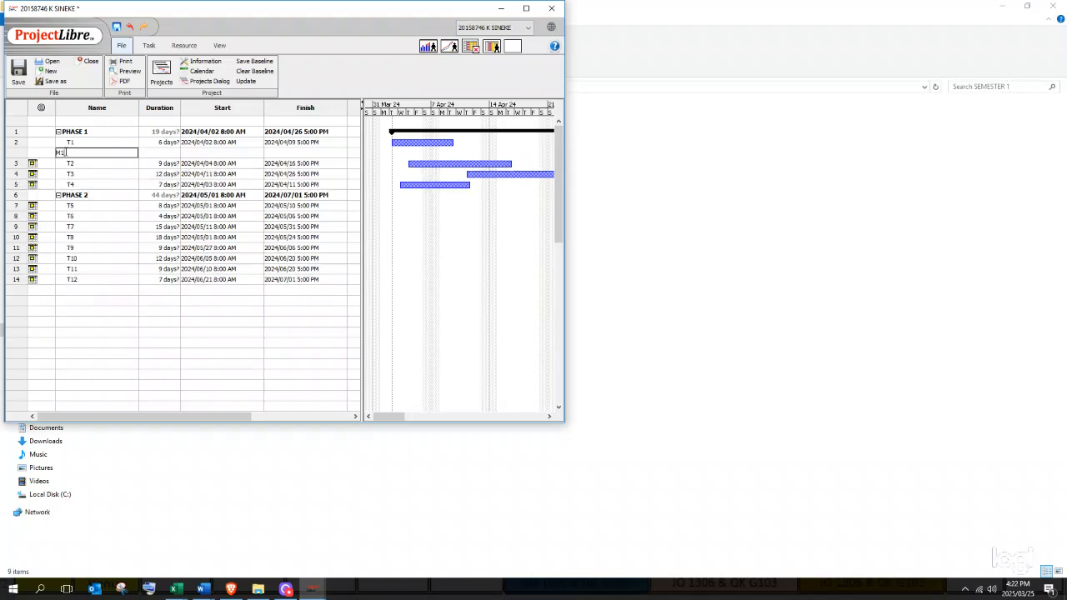
pyautogui.write('M1')
pyautogui.click(151, 150)
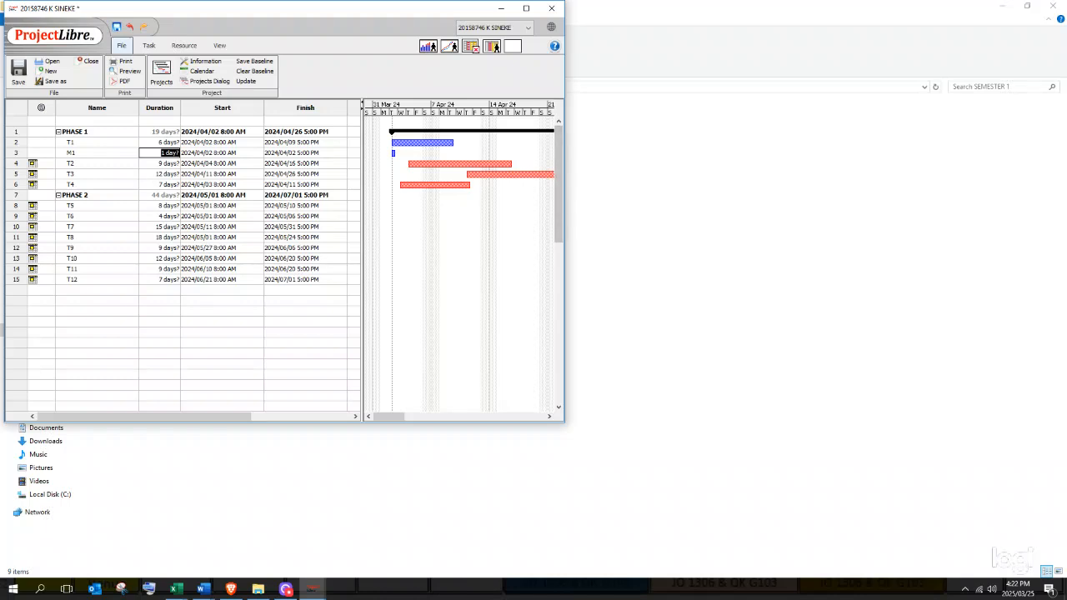
pyautogui.click(286, 589)
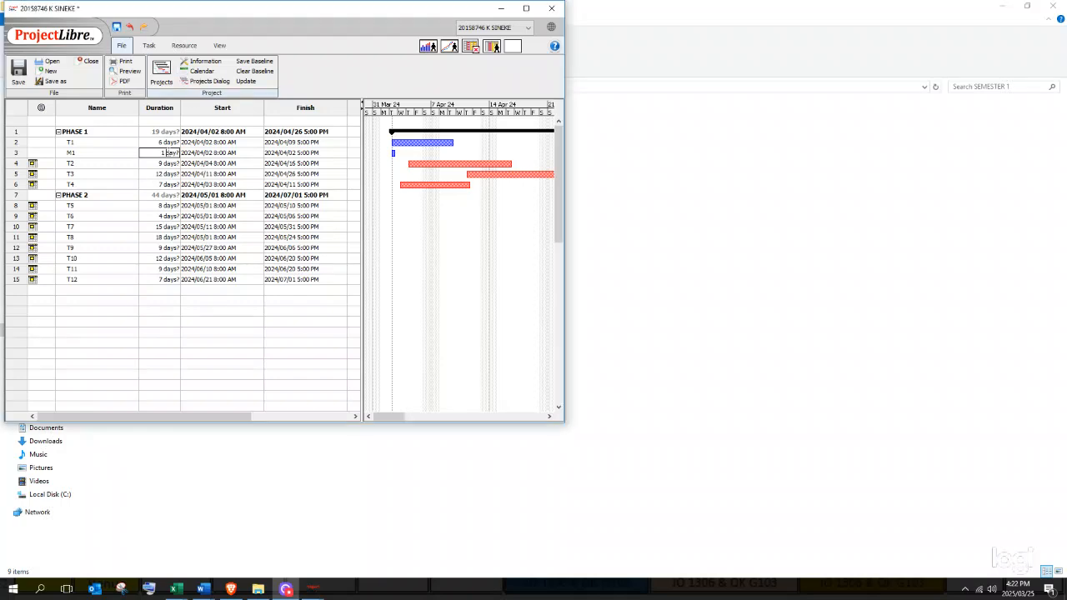
pyautogui.click(193, 153)
# - Give M1 a 0-day duration and a start date of April 9, 2024
pyautogui.click(169, 152)
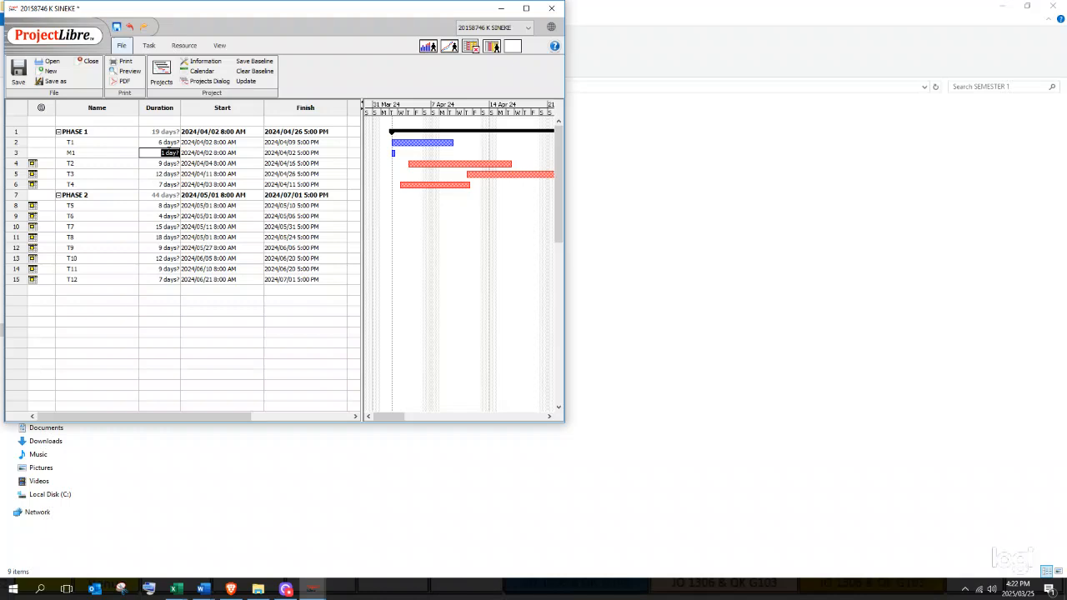
pyautogui.write('0')
pyautogui.press('Return')
pyautogui.click(286, 588)
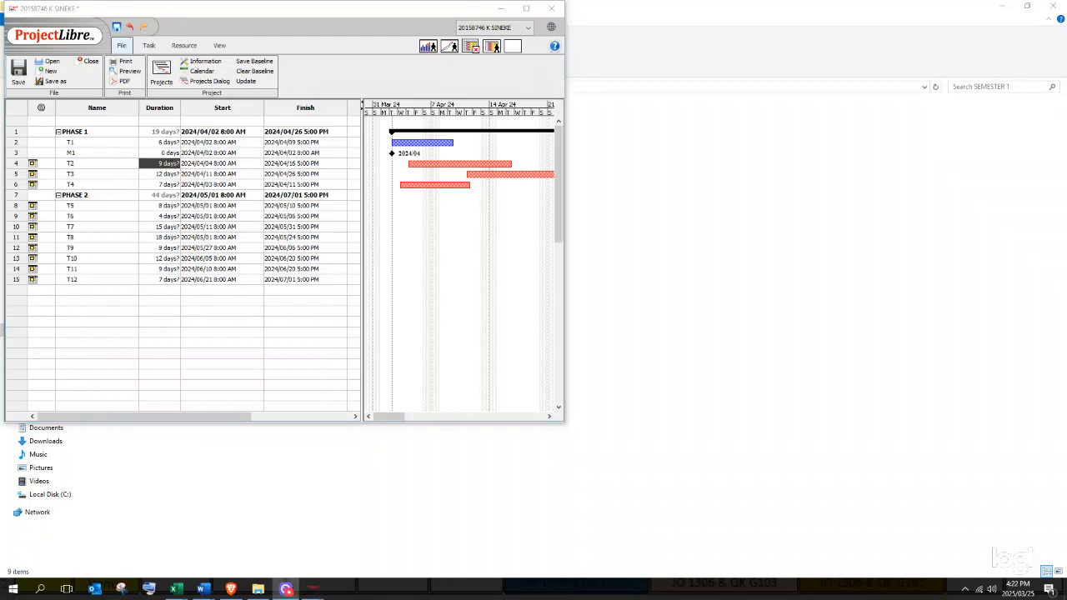
pyautogui.doubleClick(172, 153)
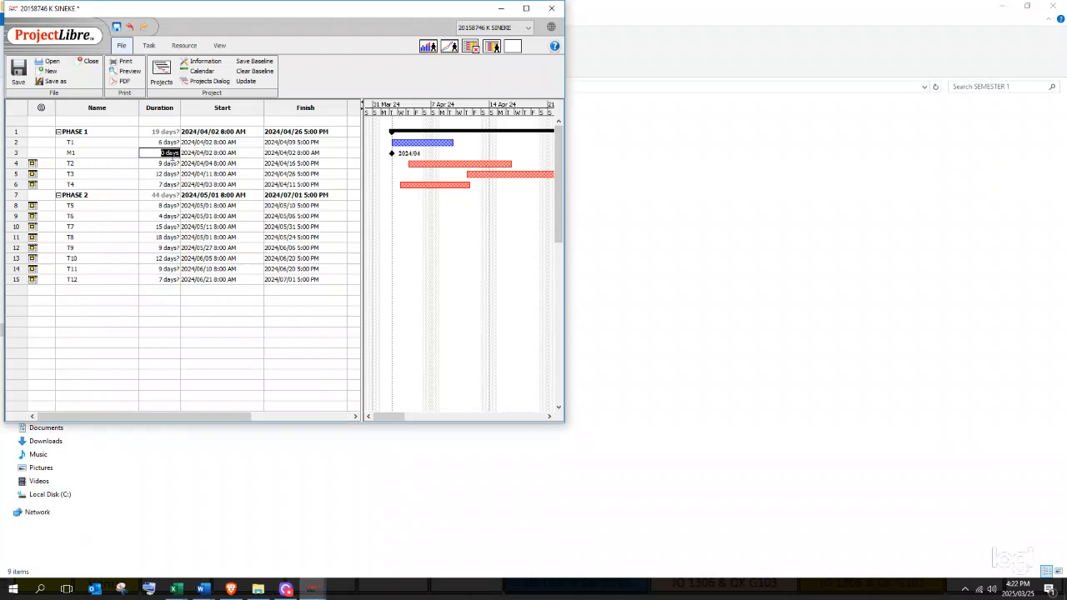
pyautogui.doubleClick(232, 154)
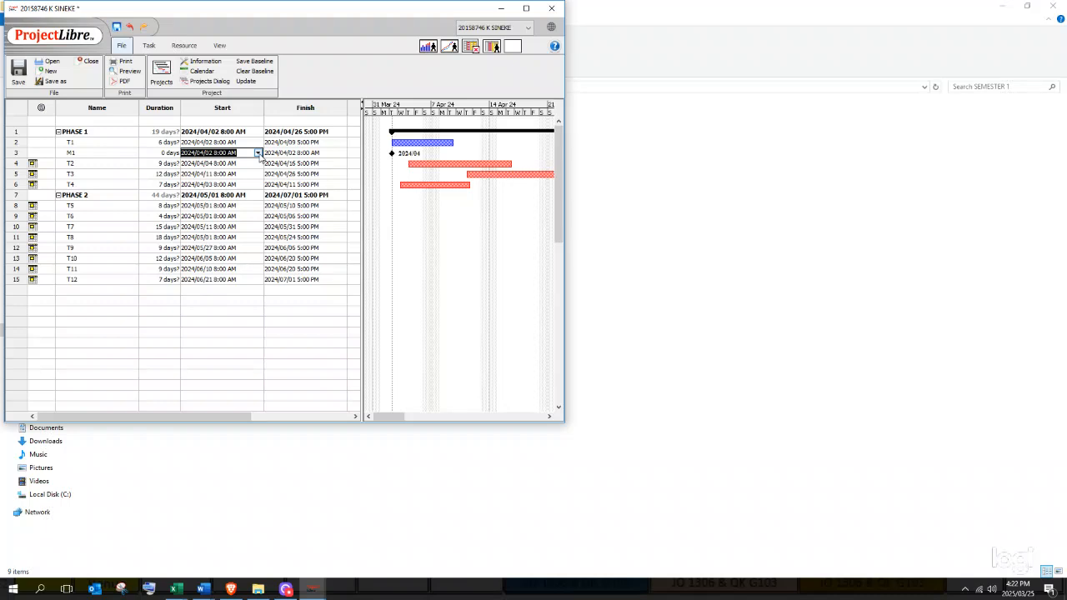
pyautogui.click(259, 154)
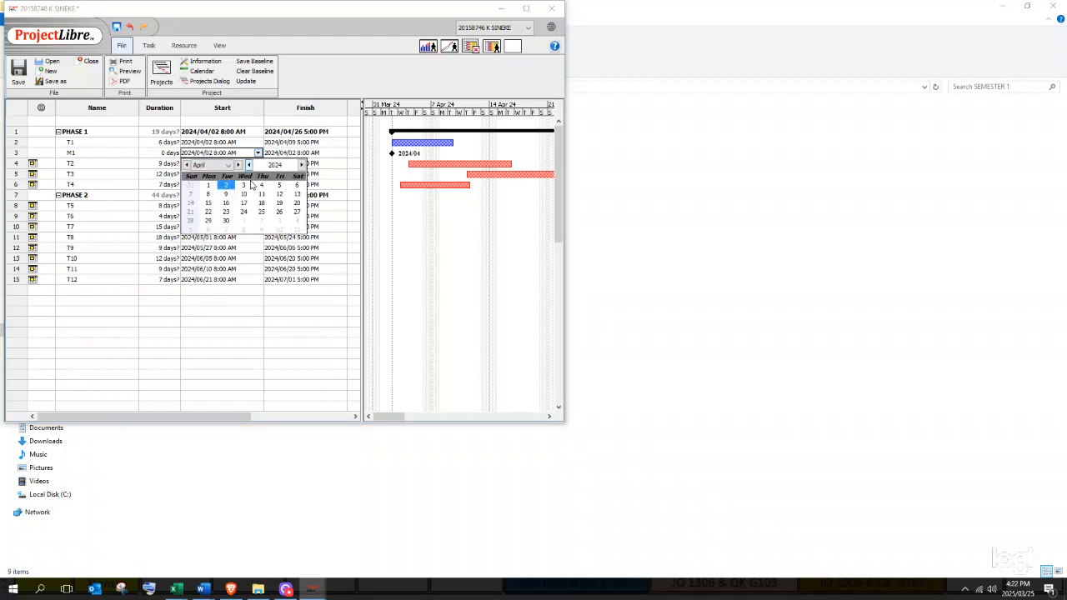
pyautogui.click(225, 194)
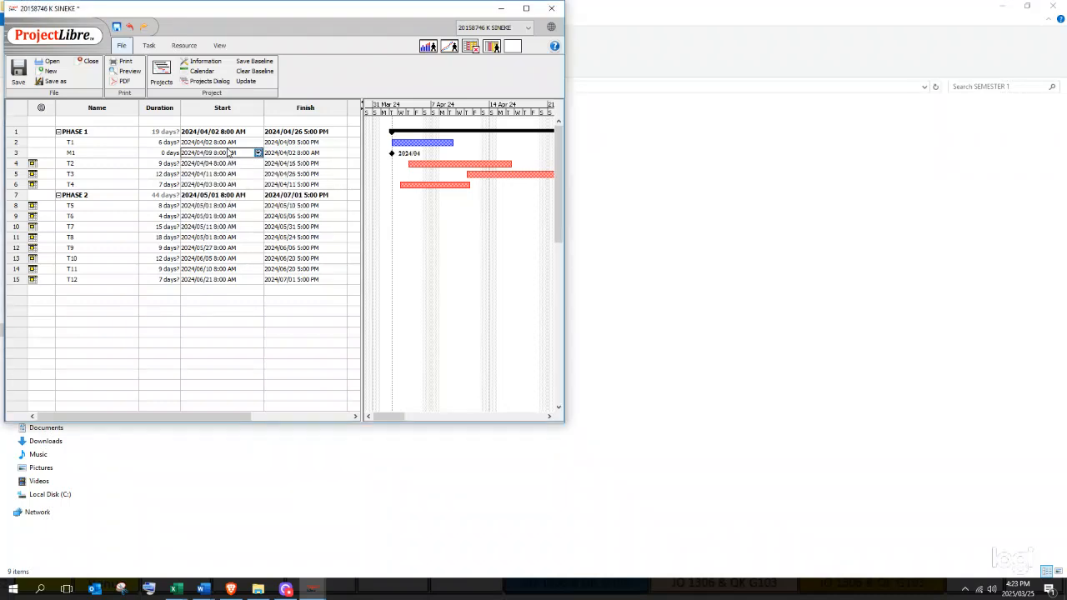
pyautogui.doubleClick(292, 155)
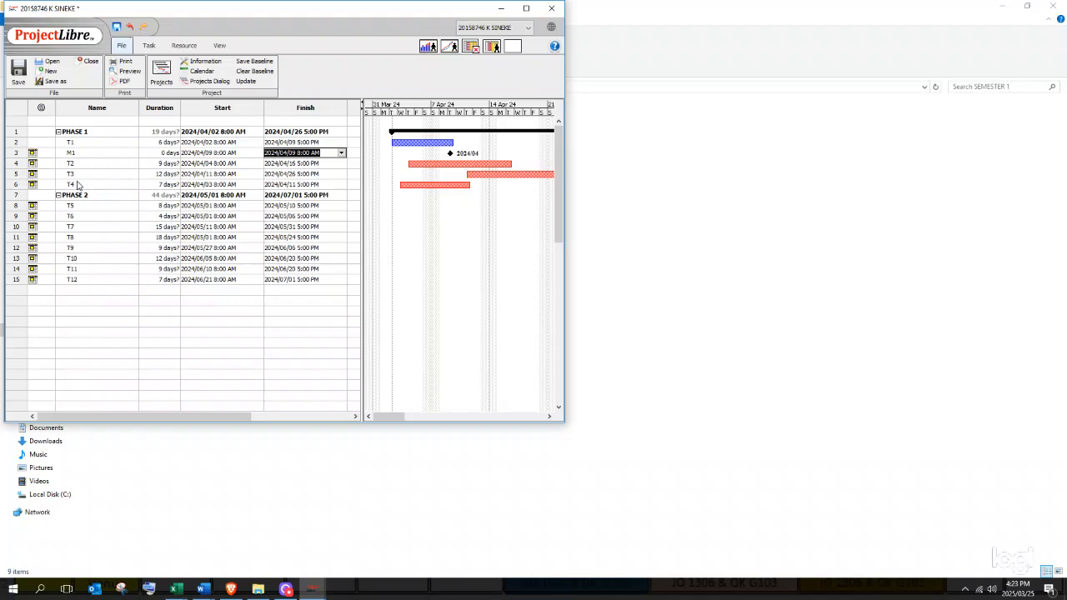
pyautogui.click(292, 163)
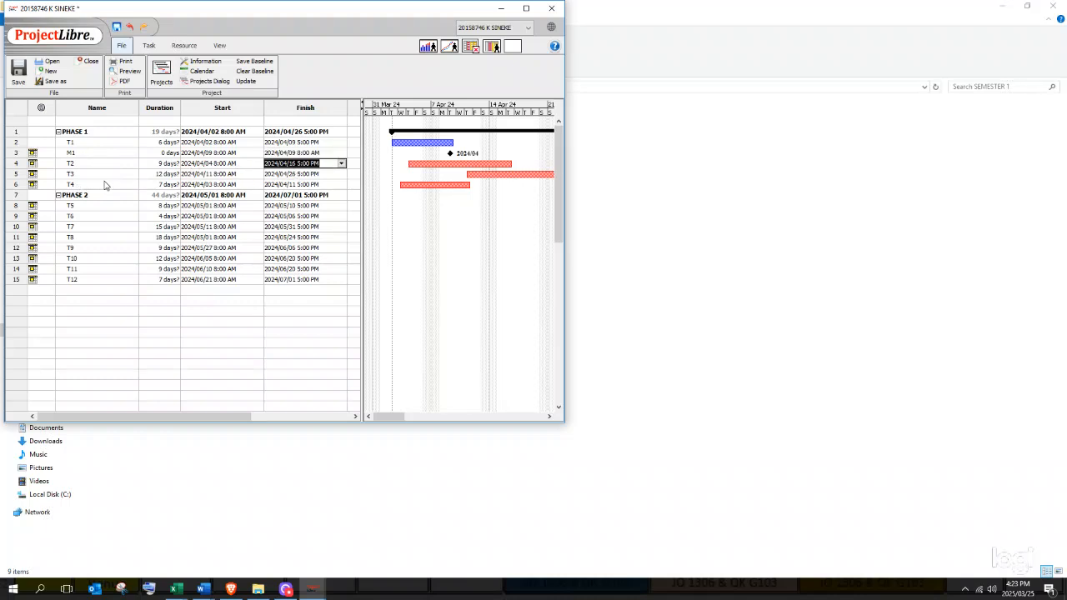
pyautogui.click(300, 185)
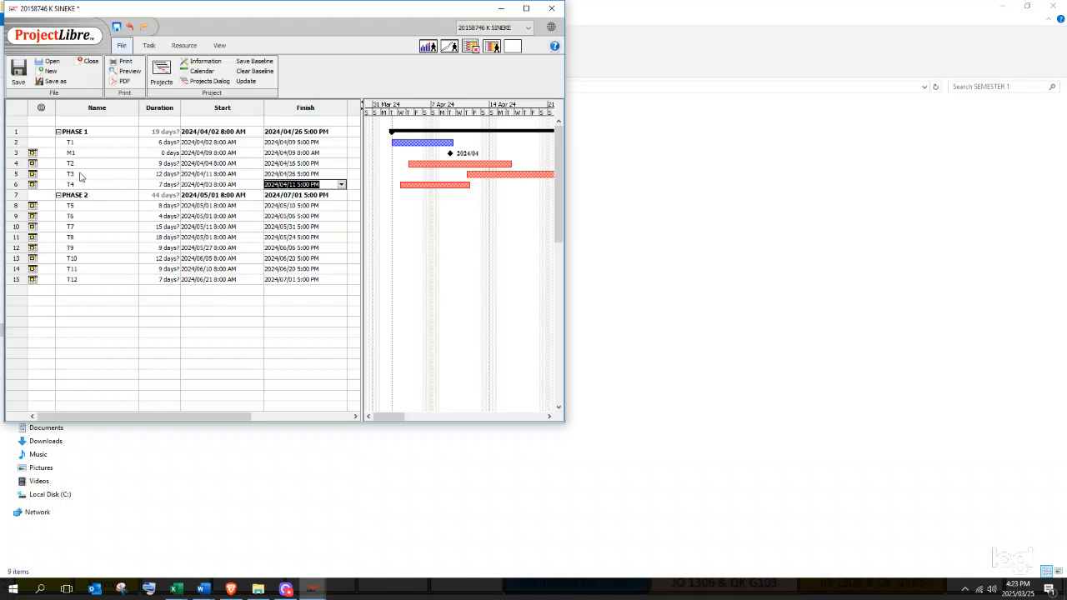
# - Insert milestone M3 above T3 with 0 duration, starting April 16, 2024
pyautogui.rightClick(13, 175)
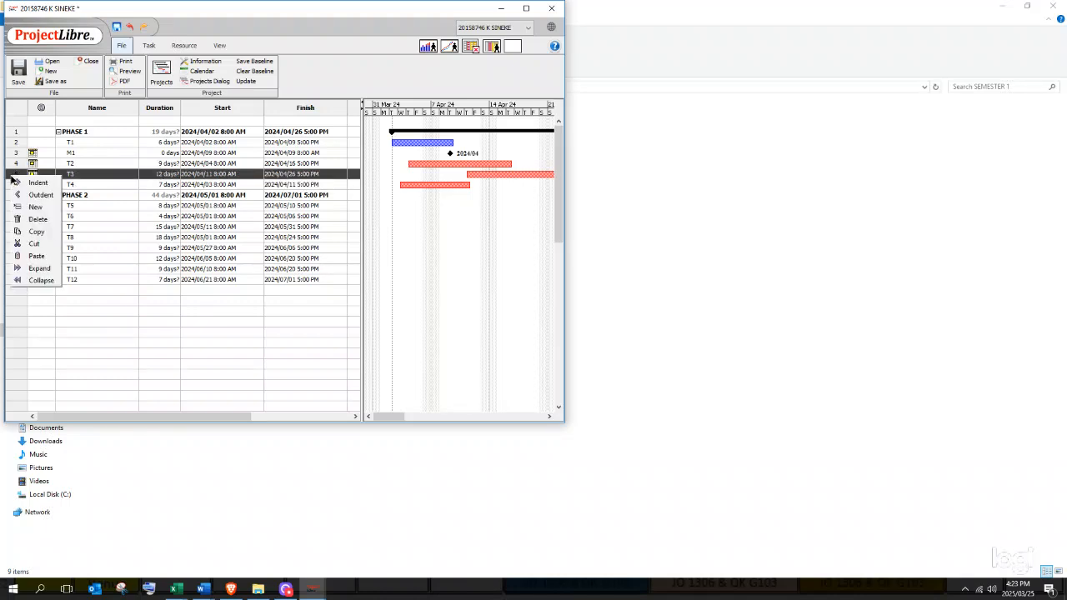
pyautogui.click(35, 207)
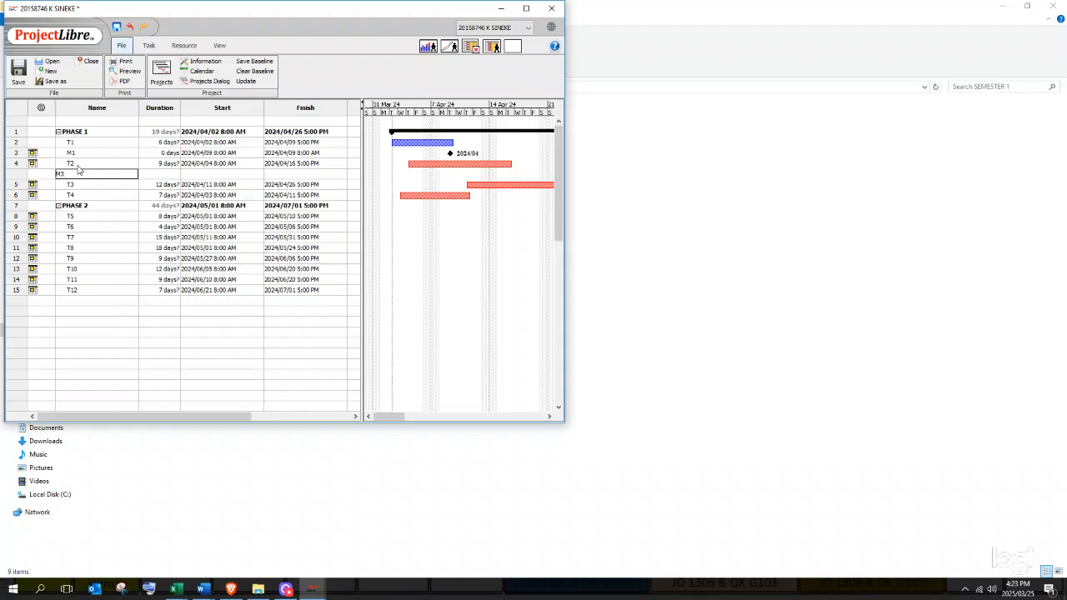
pyautogui.click(149, 174)
pyautogui.click(148, 173)
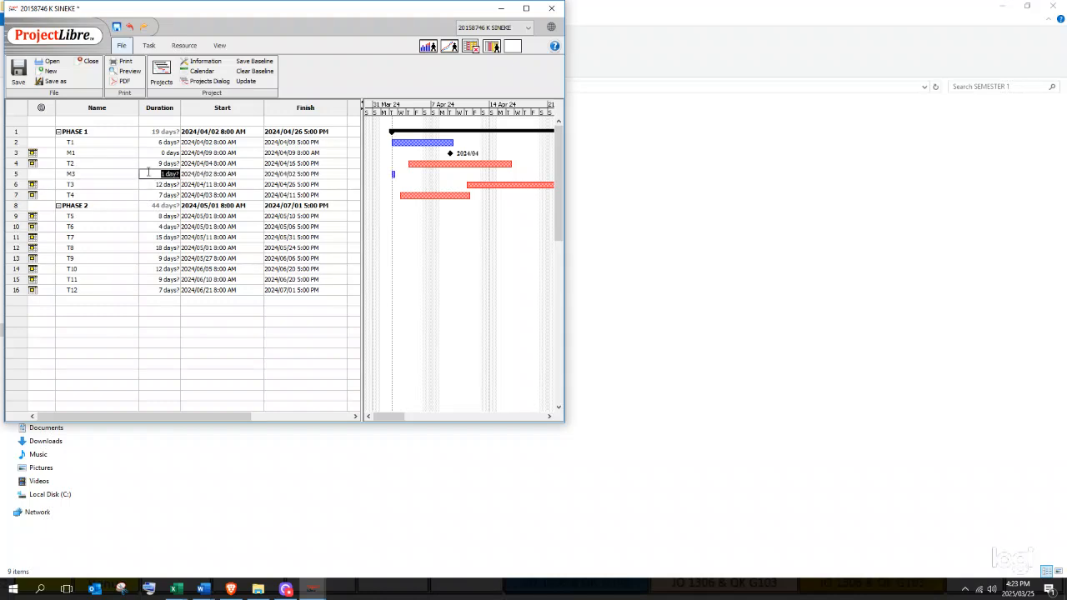
pyautogui.write('0')
pyautogui.click(196, 176)
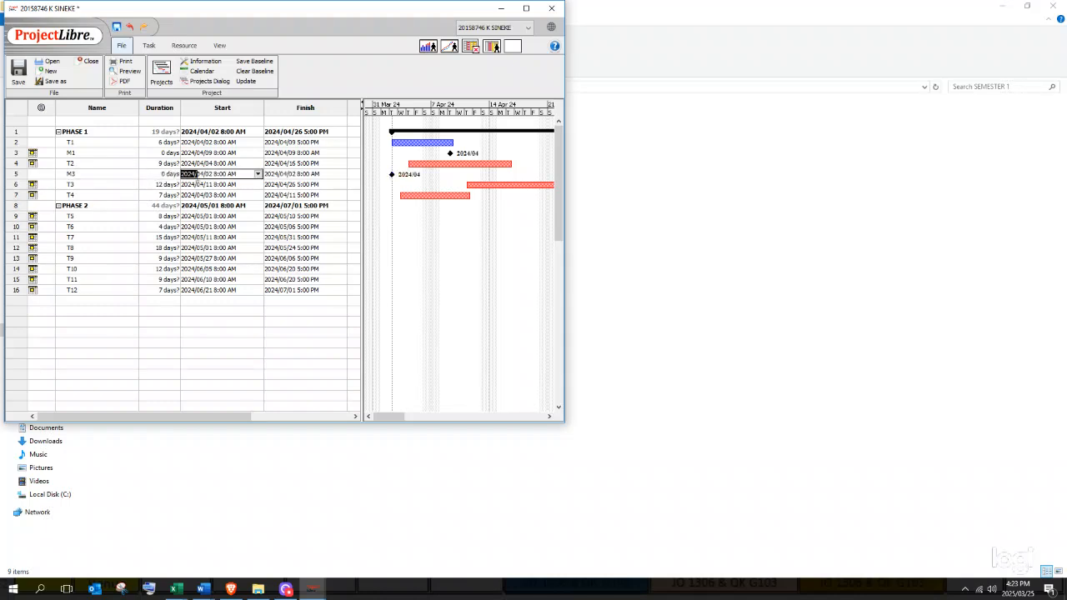
pyautogui.click(257, 173)
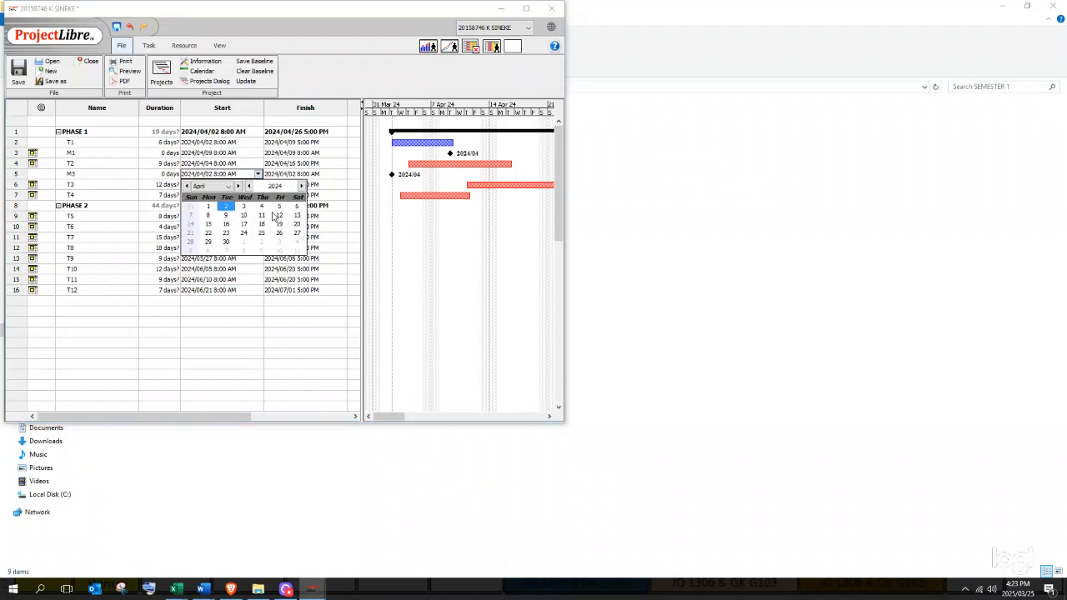
pyautogui.click(227, 224)
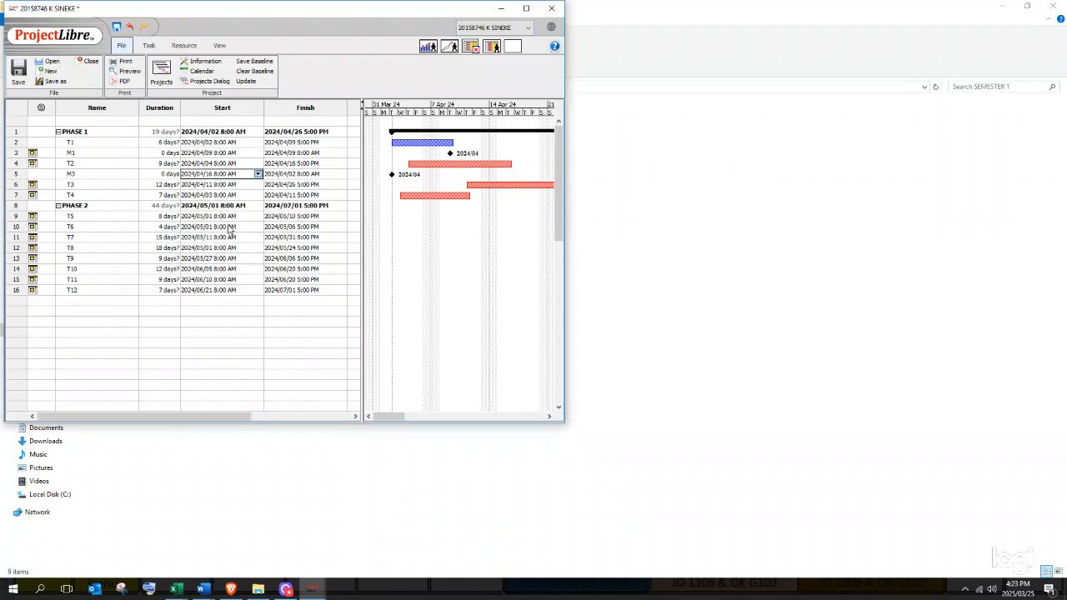
pyautogui.click(262, 183)
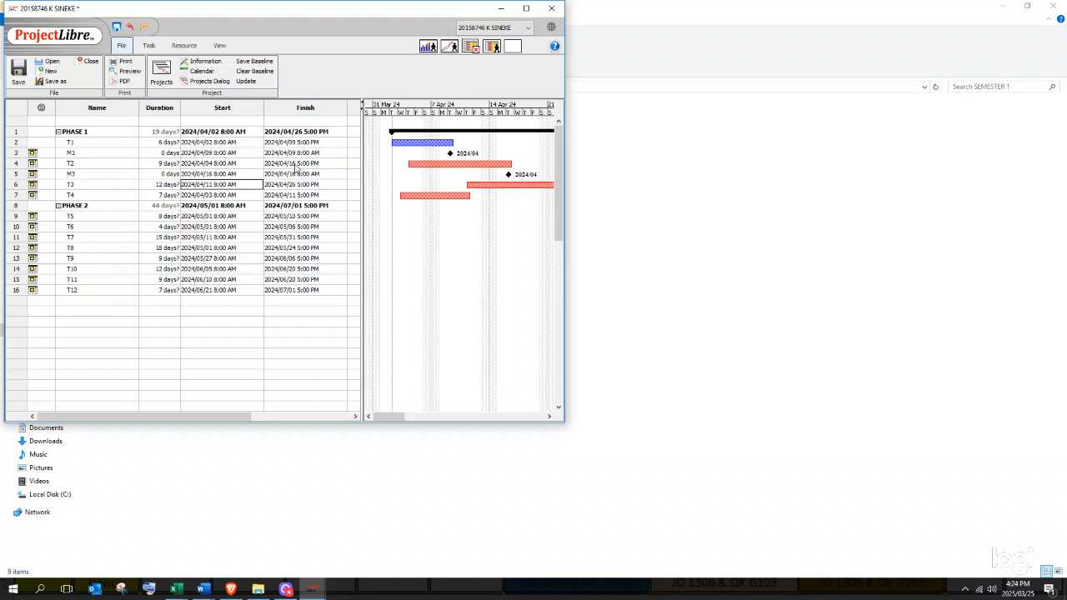
pyautogui.doubleClick(66, 185)
pyautogui.click(17, 187)
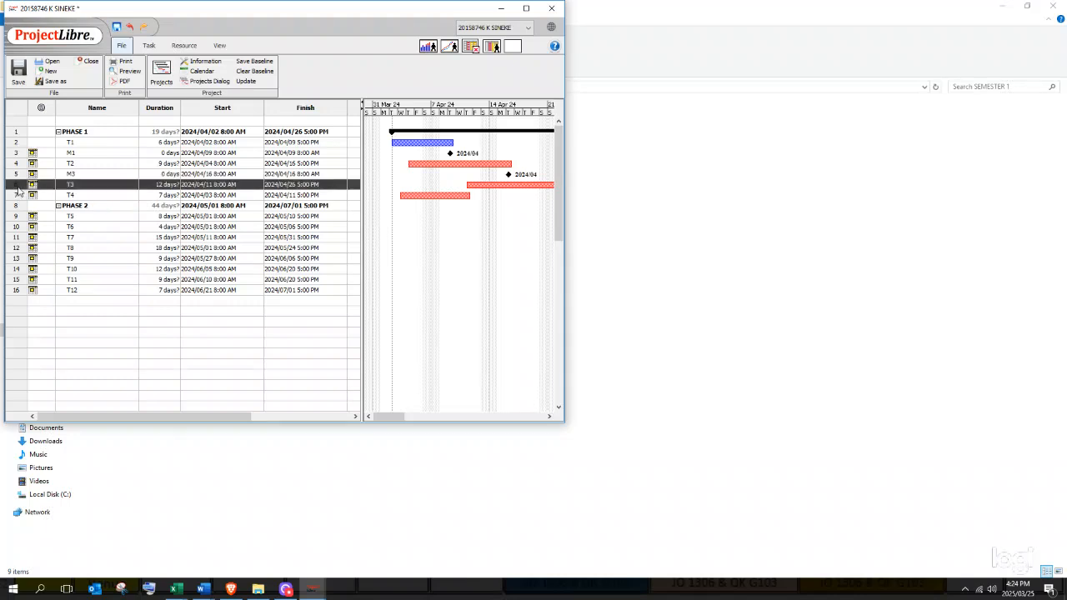
# - Insert milestone M4 above T3 with 0 duration, starting April 16, 2024
pyautogui.rightClick(18, 189)
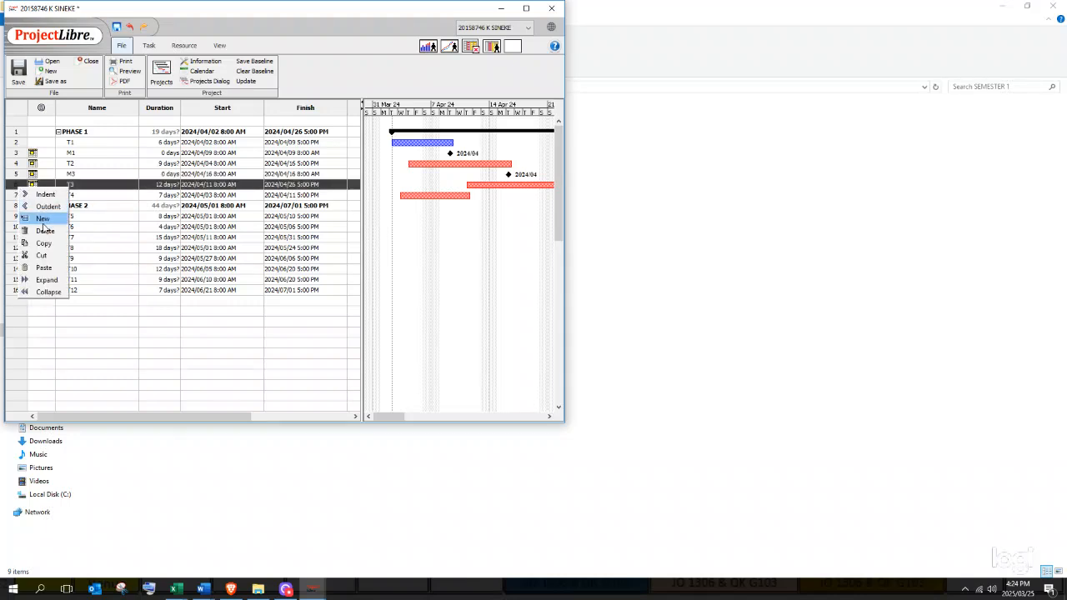
pyautogui.click(41, 219)
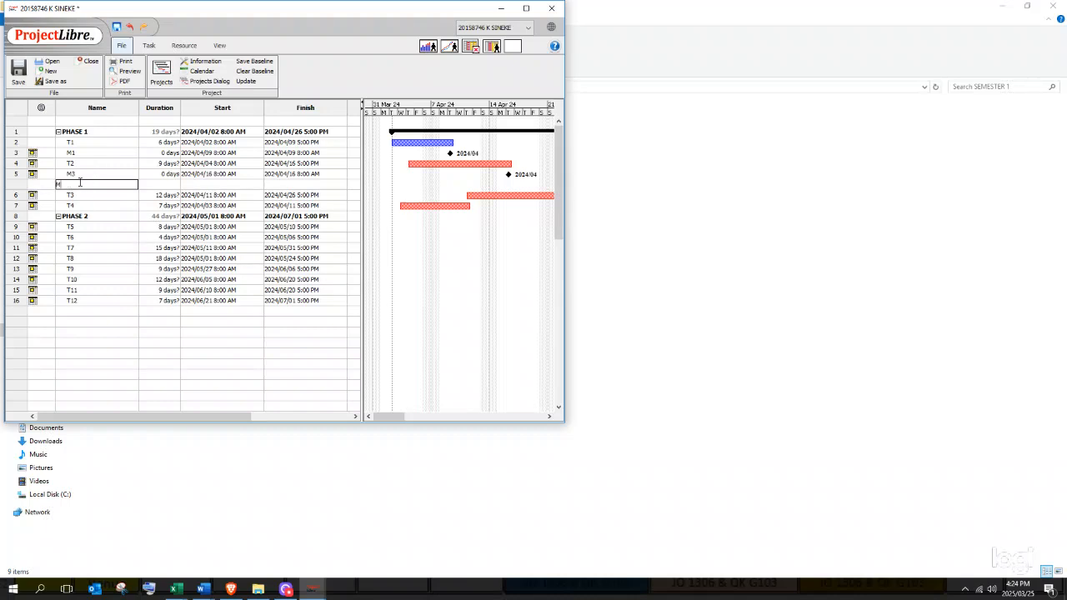
pyautogui.write('M4')
pyautogui.click(167, 184)
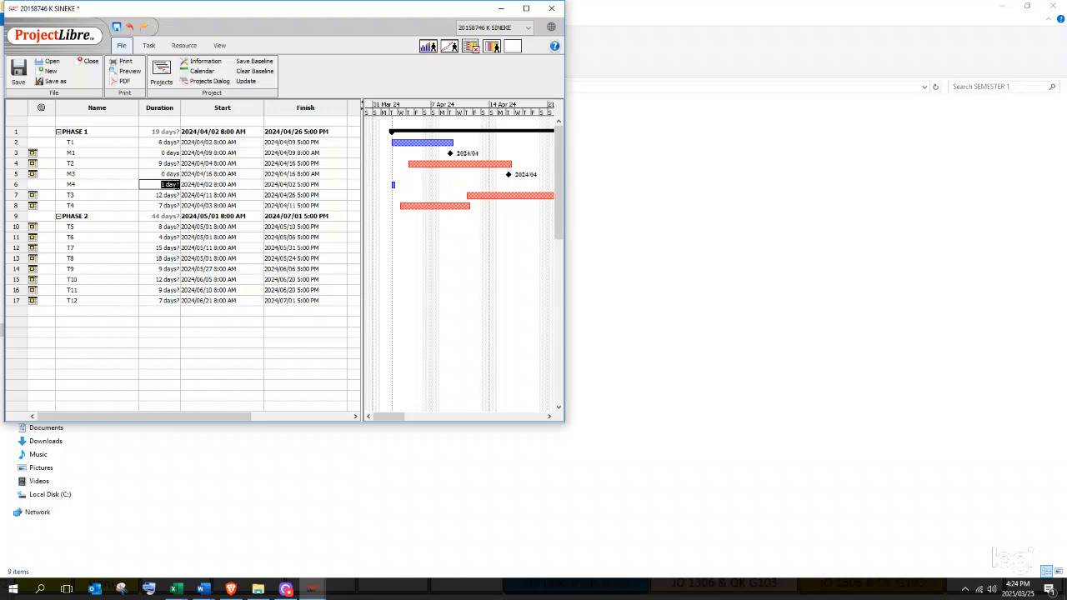
pyautogui.write('0')
pyautogui.click(245, 184)
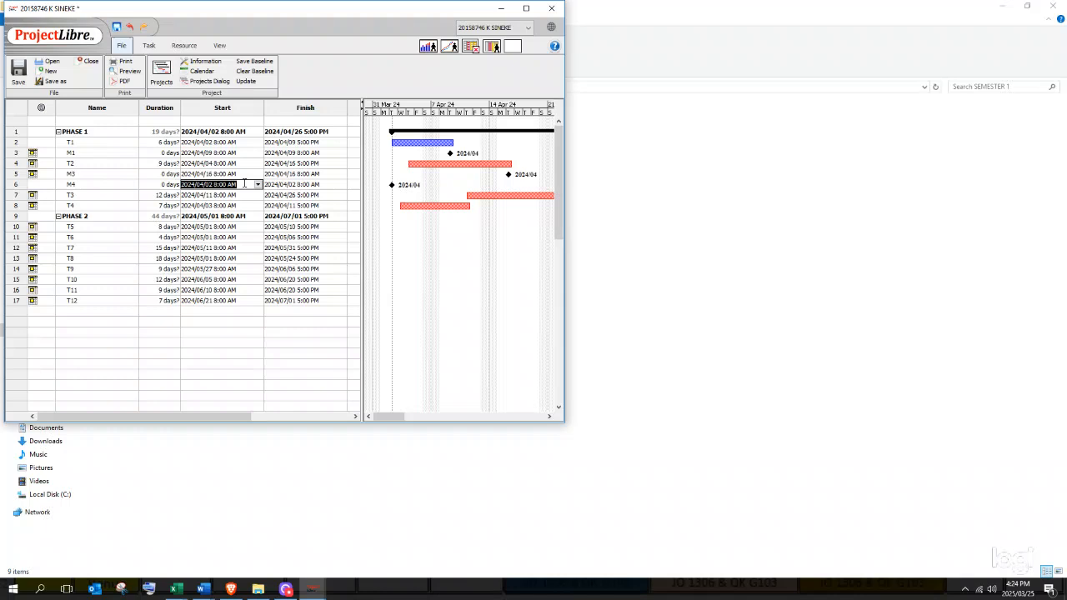
pyautogui.click(257, 184)
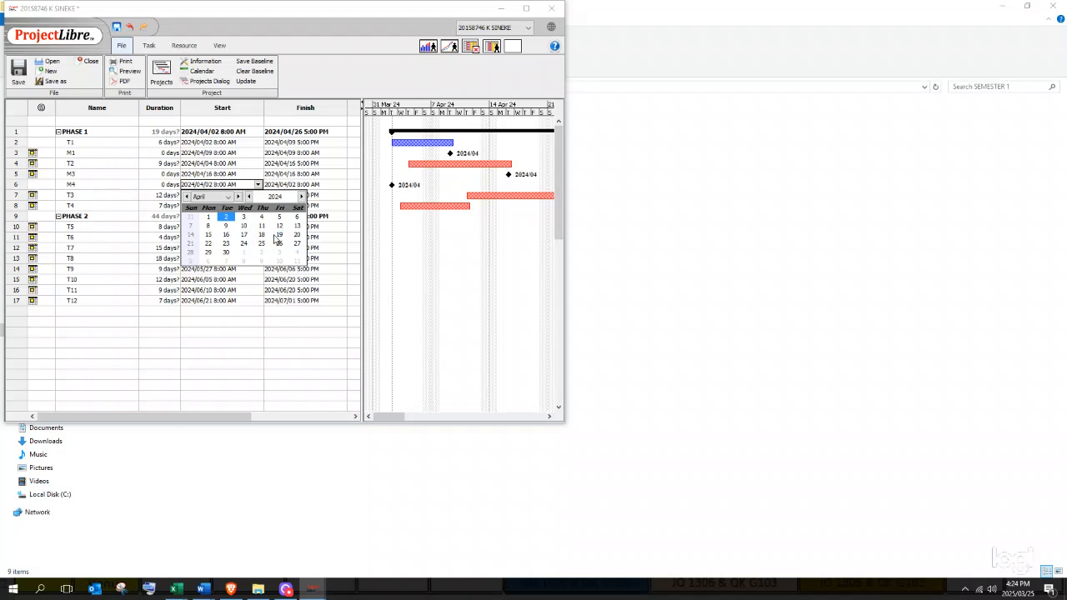
pyautogui.click(226, 235)
pyautogui.click(285, 184)
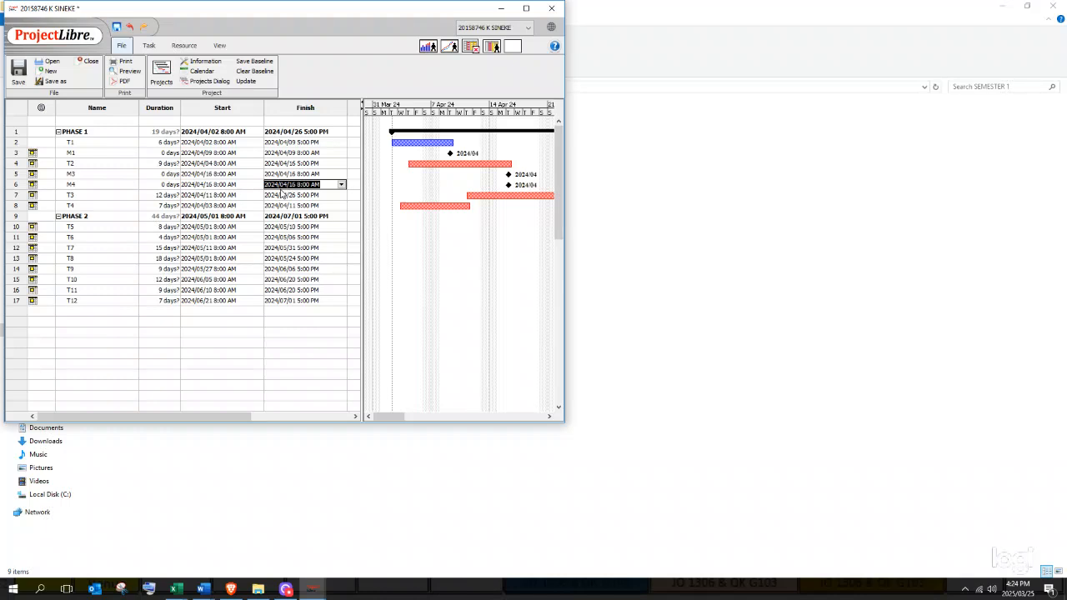
# - Add milestone M2 above PHASE 2 with 0 duration, dated April 11, 2024
pyautogui.click(15, 219)
pyautogui.rightClick(15, 219)
pyautogui.click(41, 259)
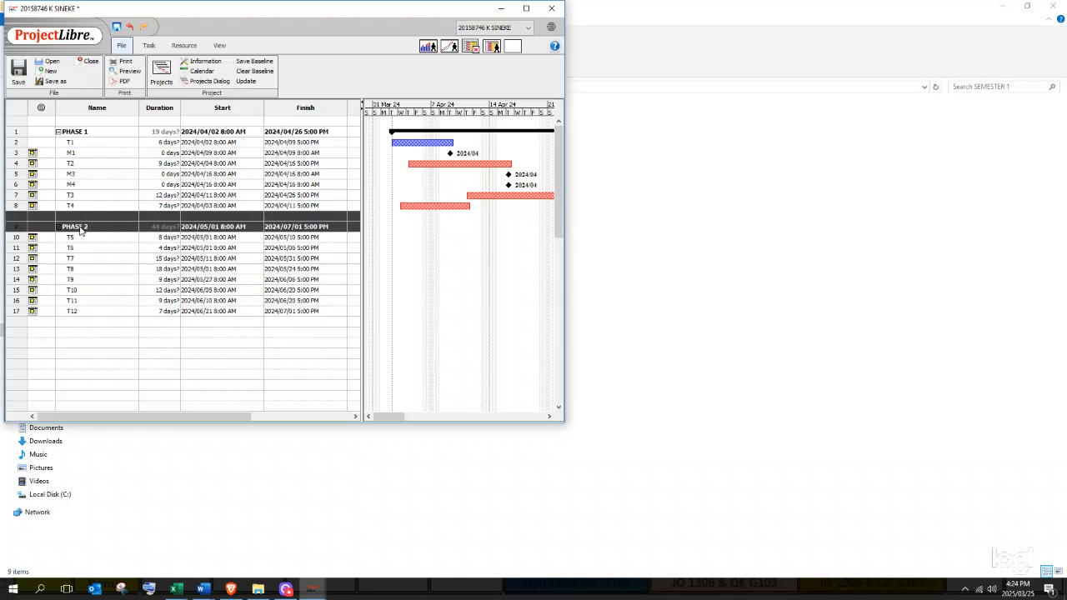
pyautogui.click(81, 215)
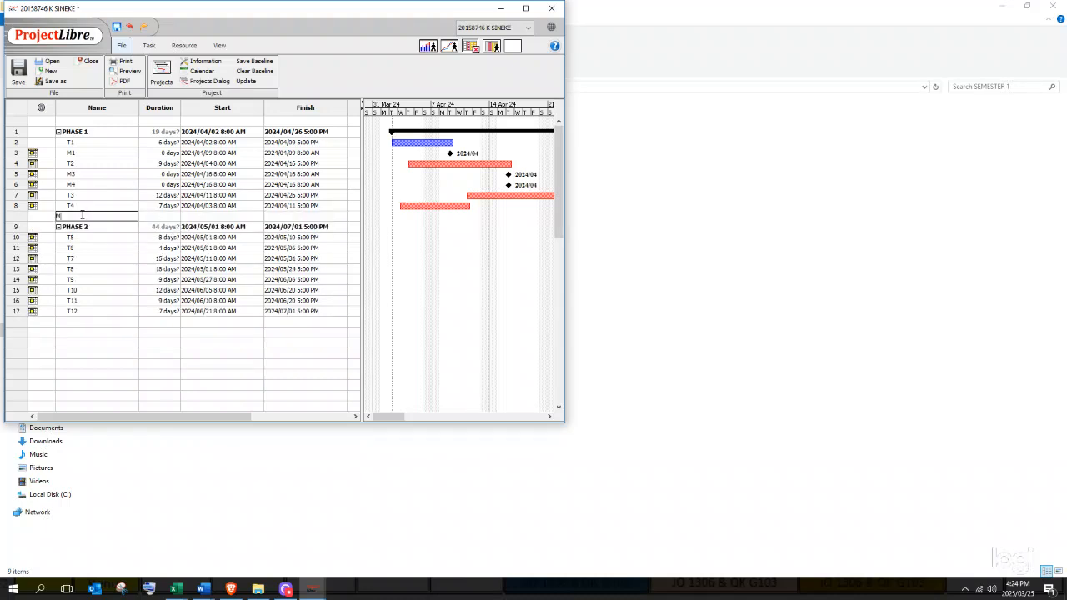
pyautogui.press('Tab')
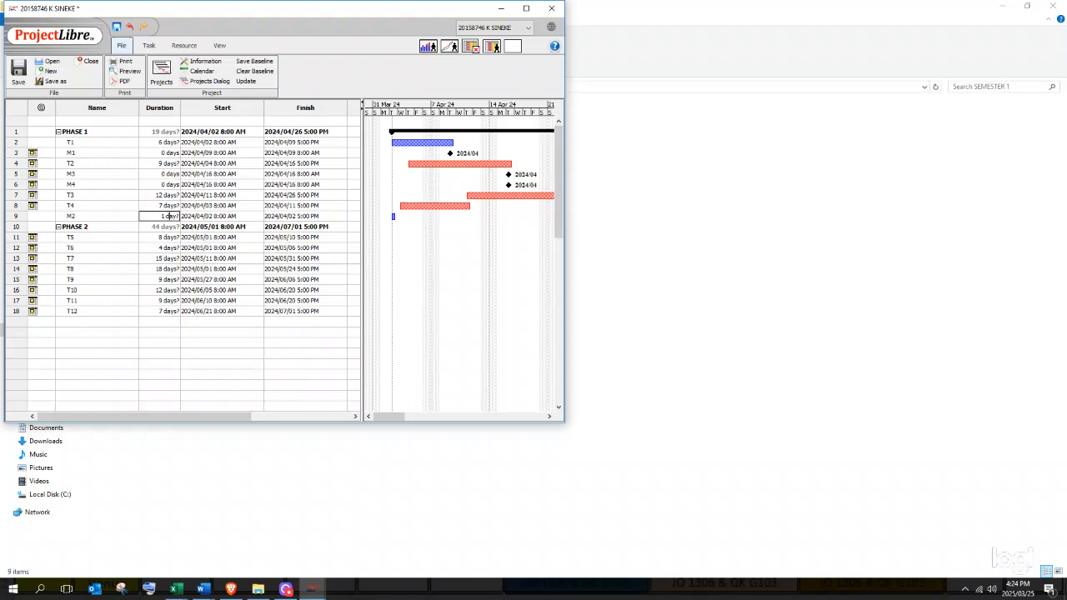
pyautogui.write('0')
pyautogui.press('Tab')
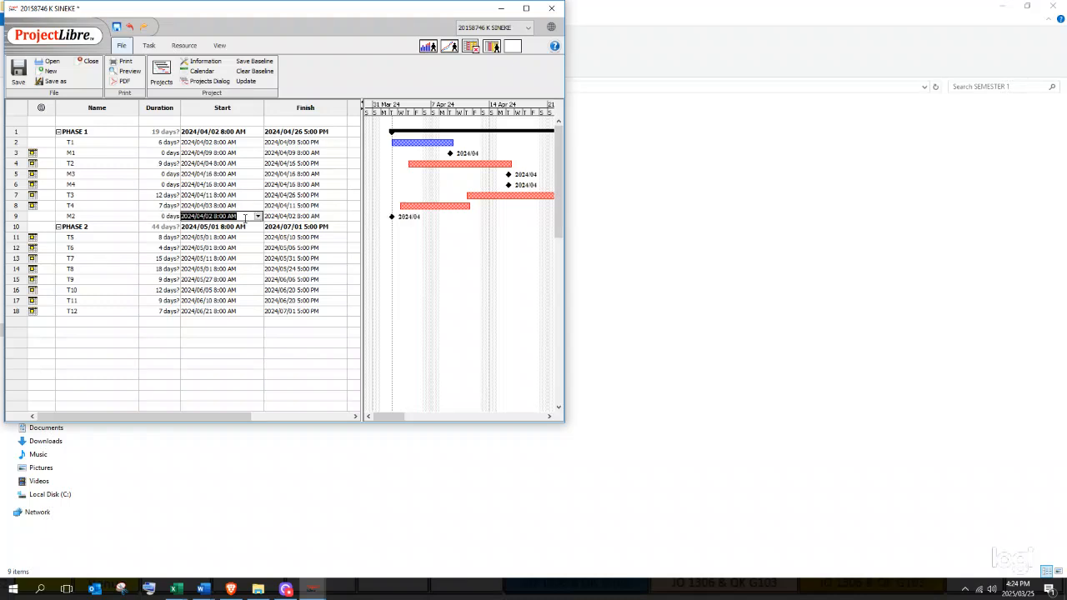
pyautogui.click(258, 217)
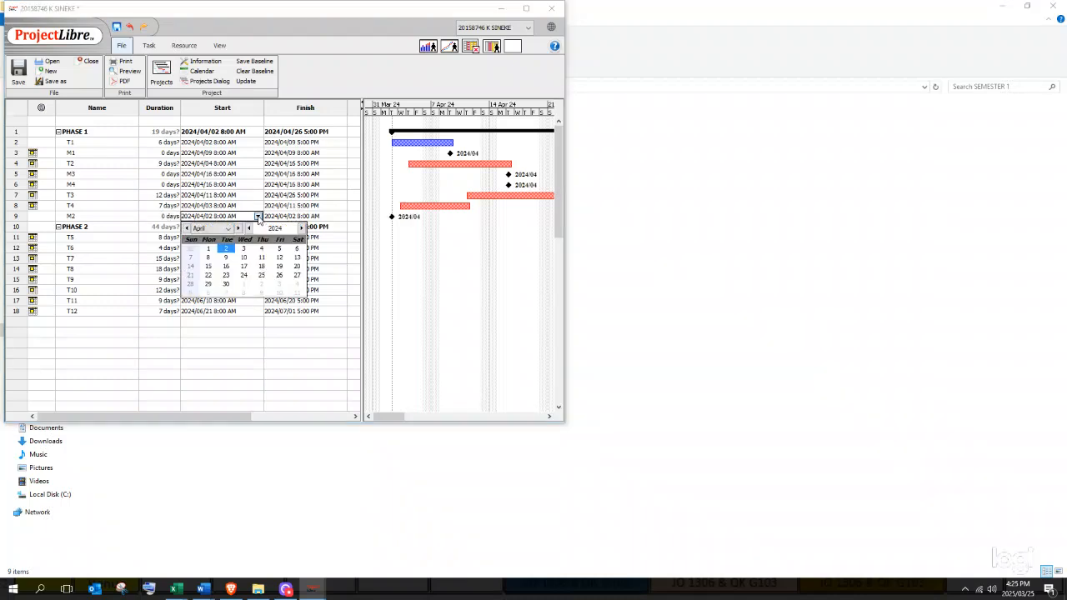
pyautogui.click(261, 257)
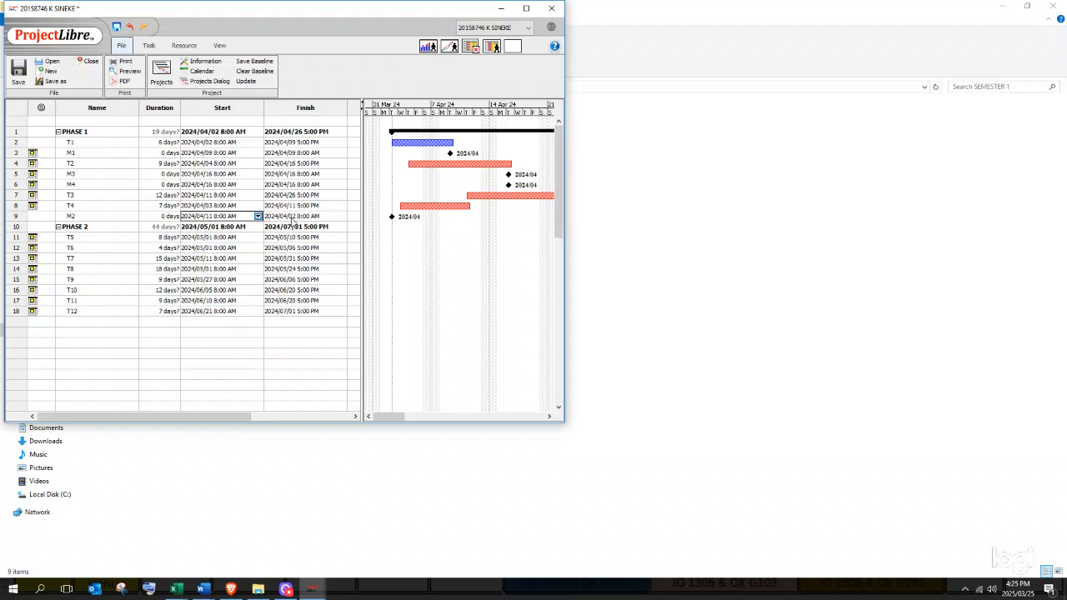
pyautogui.click(293, 217)
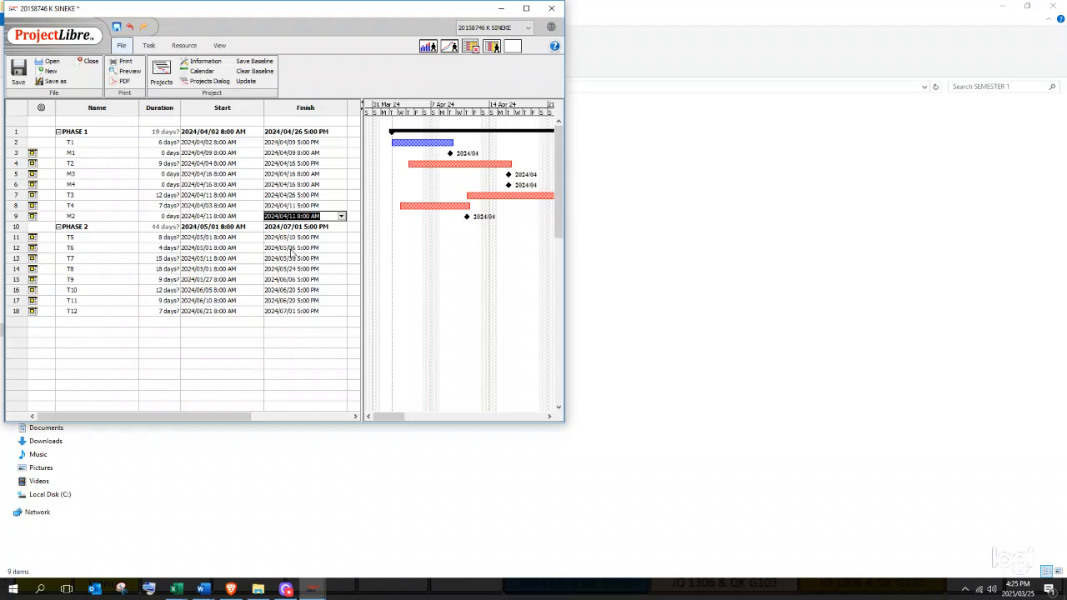
pyautogui.click(293, 253)
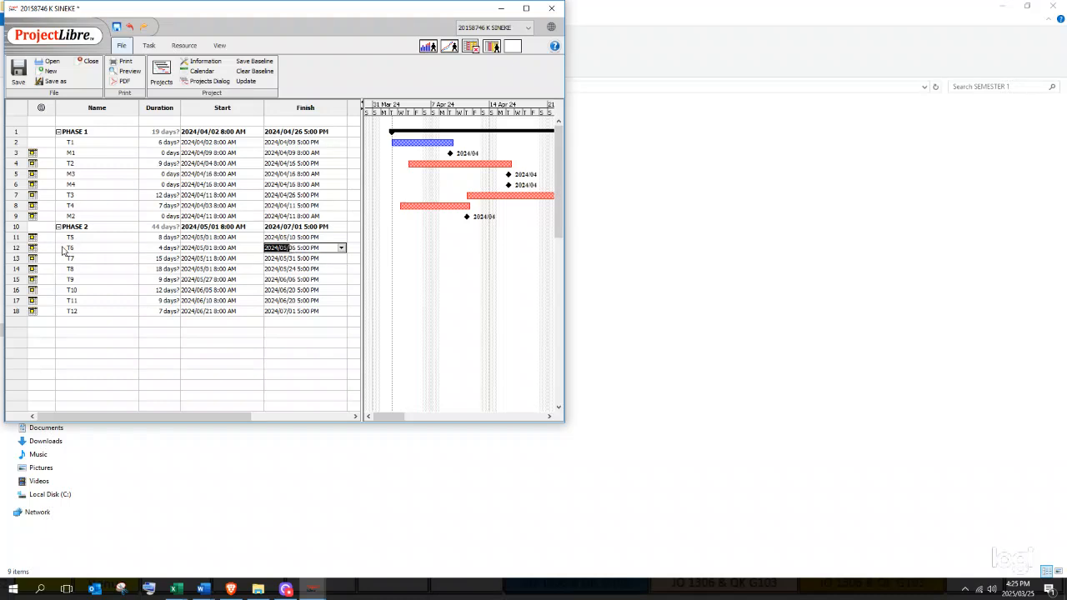
# - Insert milestone M5 above T7 with 0 duration, dated May 6, 2024
pyautogui.click(23, 259)
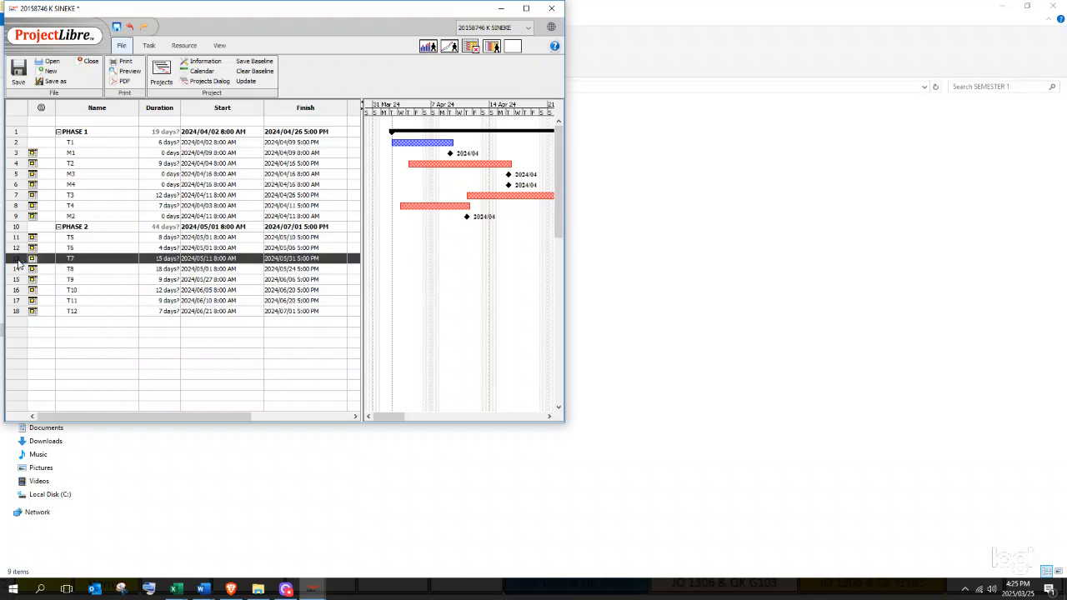
pyautogui.rightClick(21, 260)
pyautogui.click(41, 292)
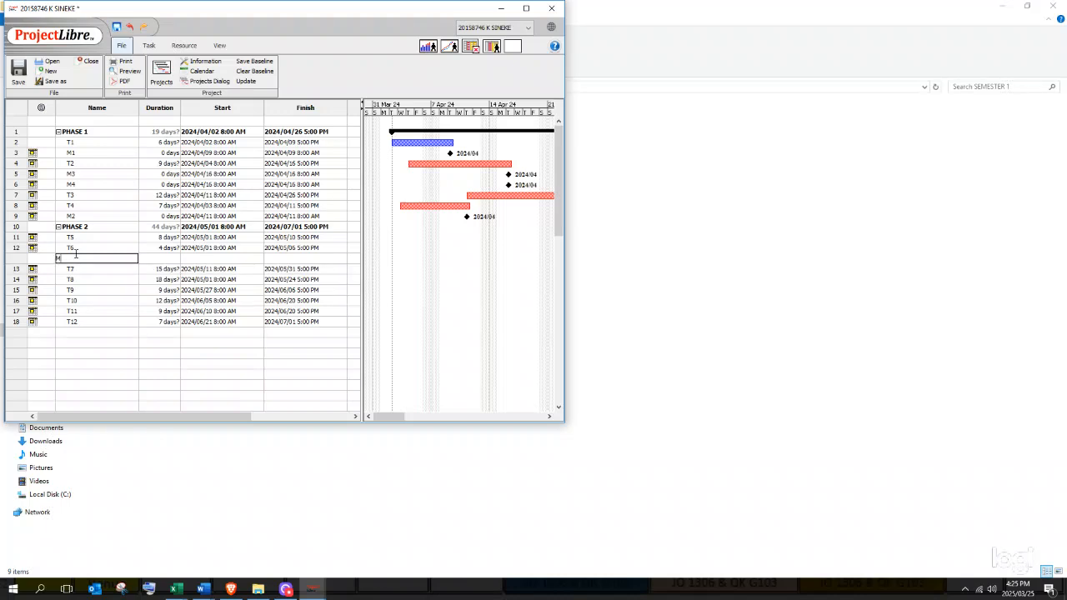
pyautogui.write('M5')
pyautogui.click(171, 259)
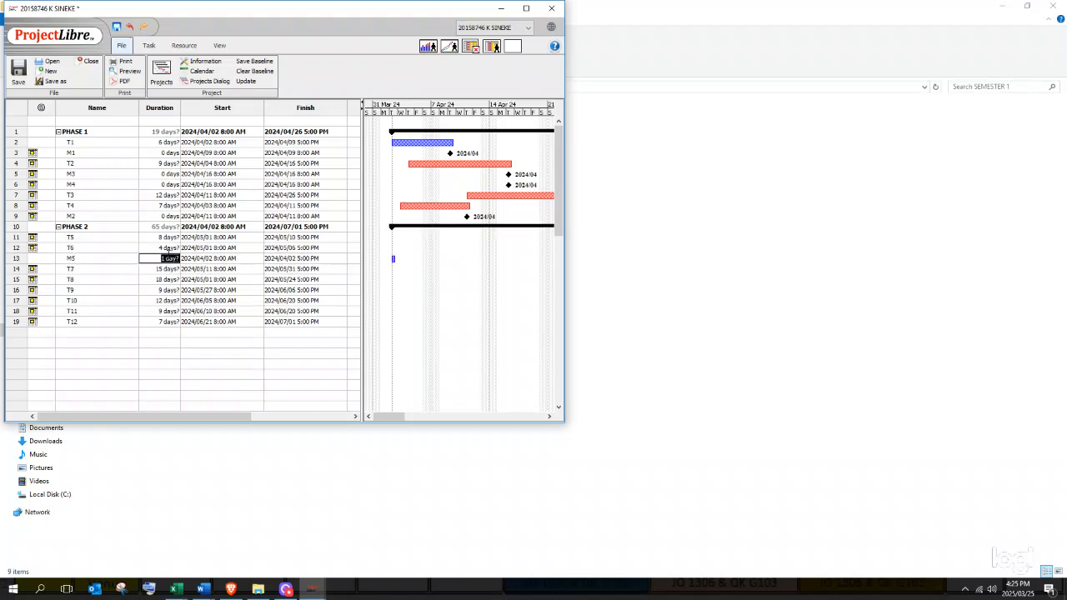
pyautogui.write('0')
pyautogui.doubleClick(200, 260)
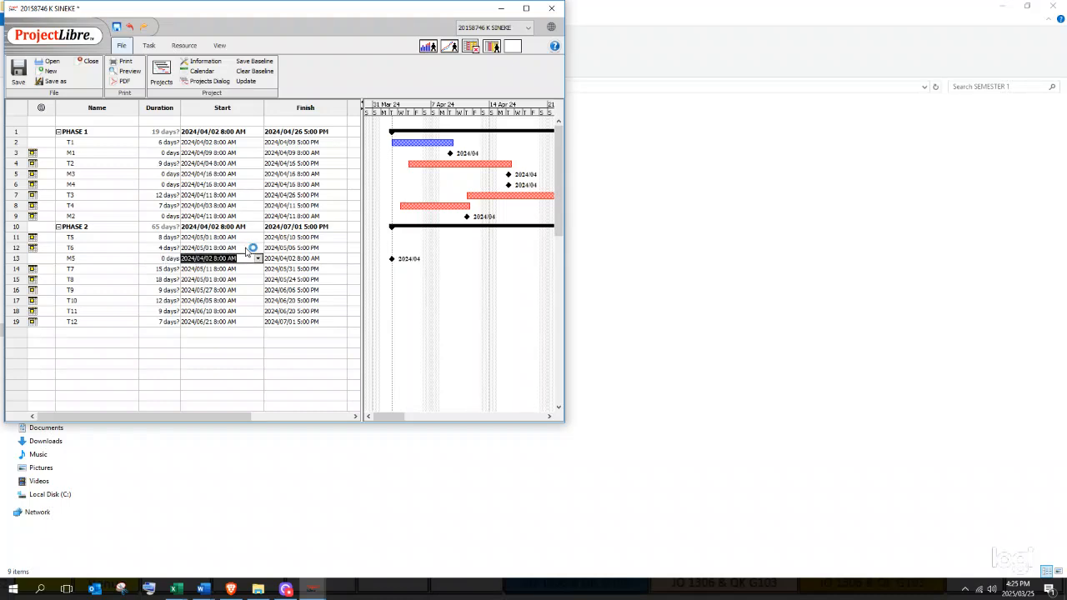
pyautogui.click(259, 258)
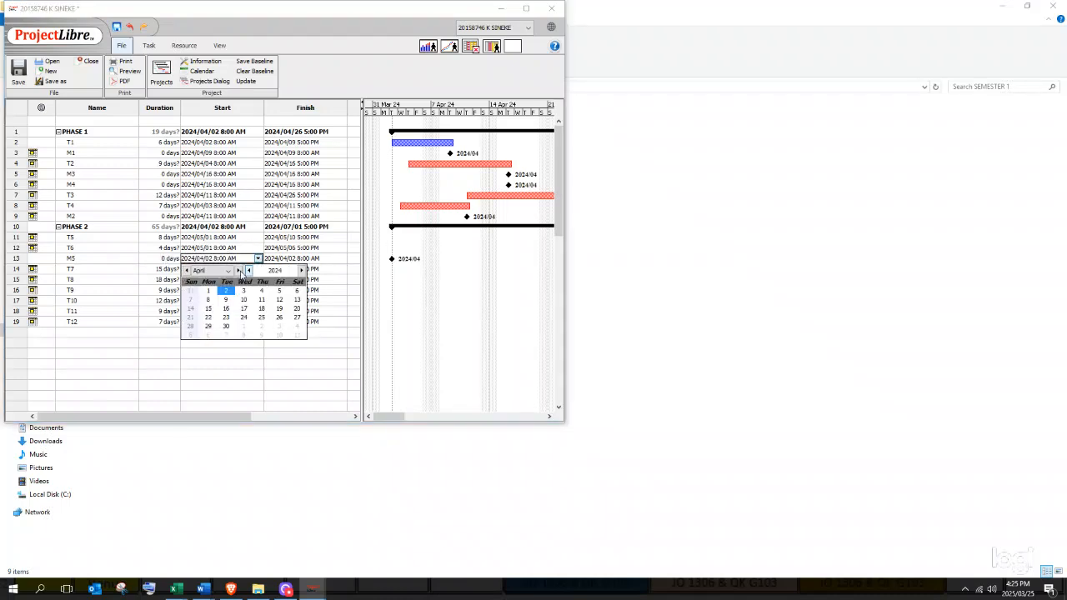
pyautogui.click(238, 270)
pyautogui.click(209, 300)
pyautogui.doubleClick(284, 260)
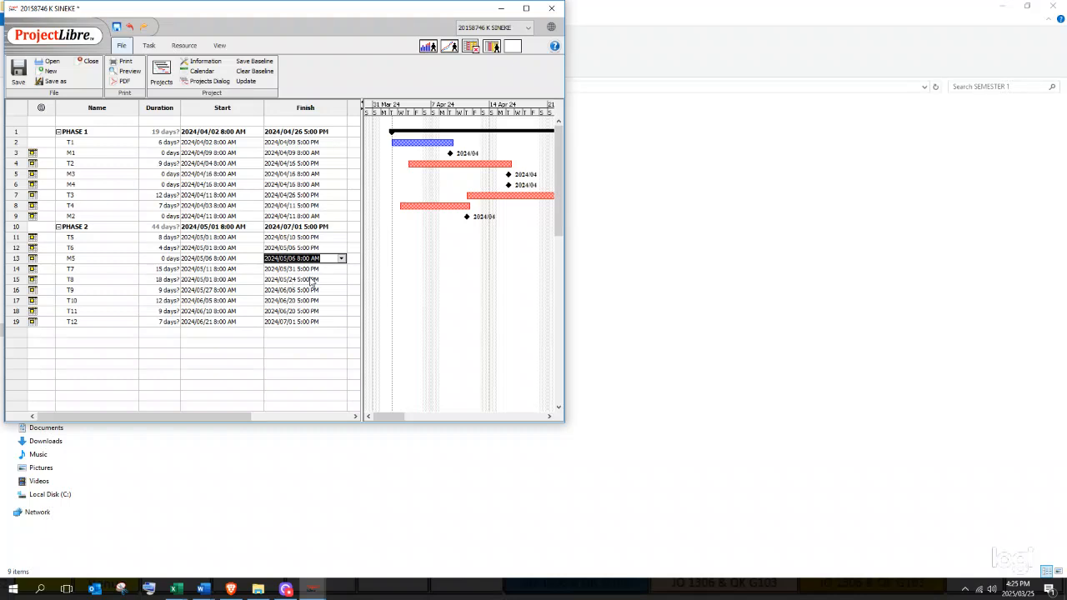
# - Insert milestone M6 above T8 with 0 duration, dated May 31, 2024
pyautogui.rightClick(14, 285)
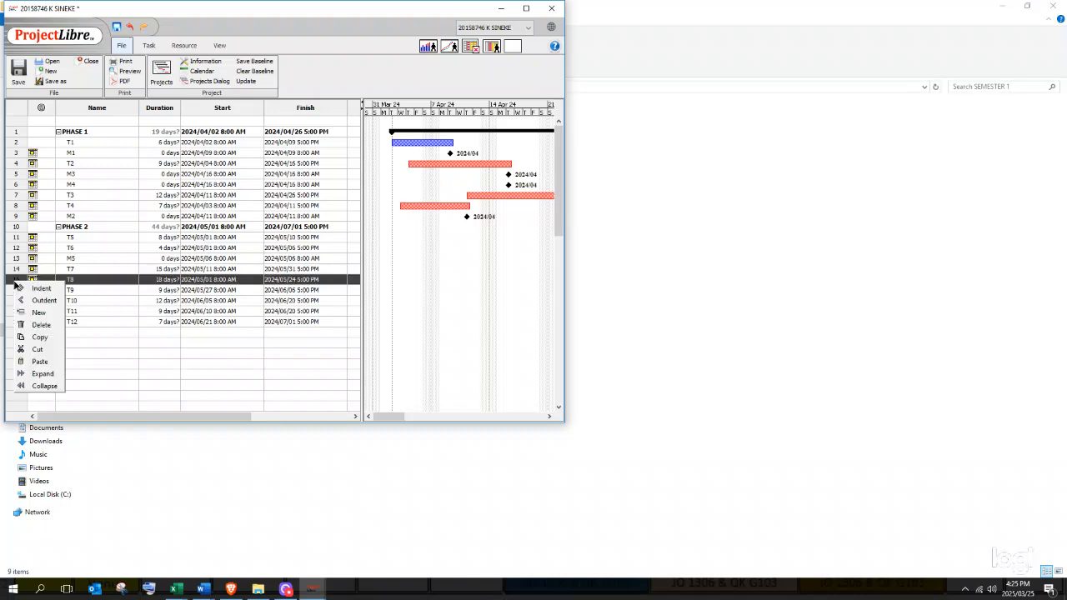
pyautogui.click(38, 313)
pyautogui.click(73, 279)
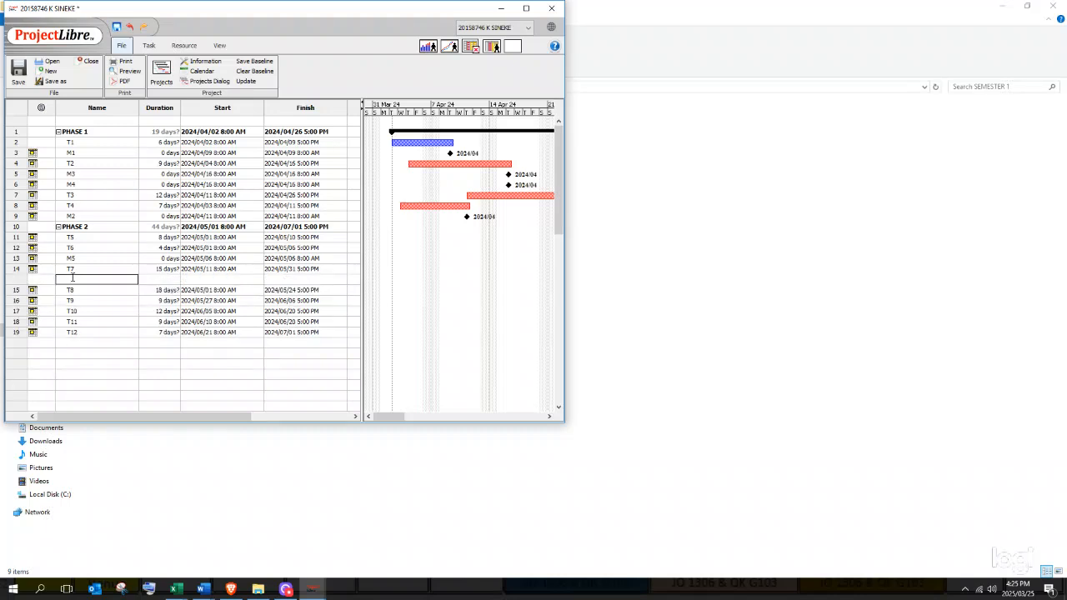
pyautogui.write('M6')
pyautogui.click(154, 278)
pyautogui.write('0')
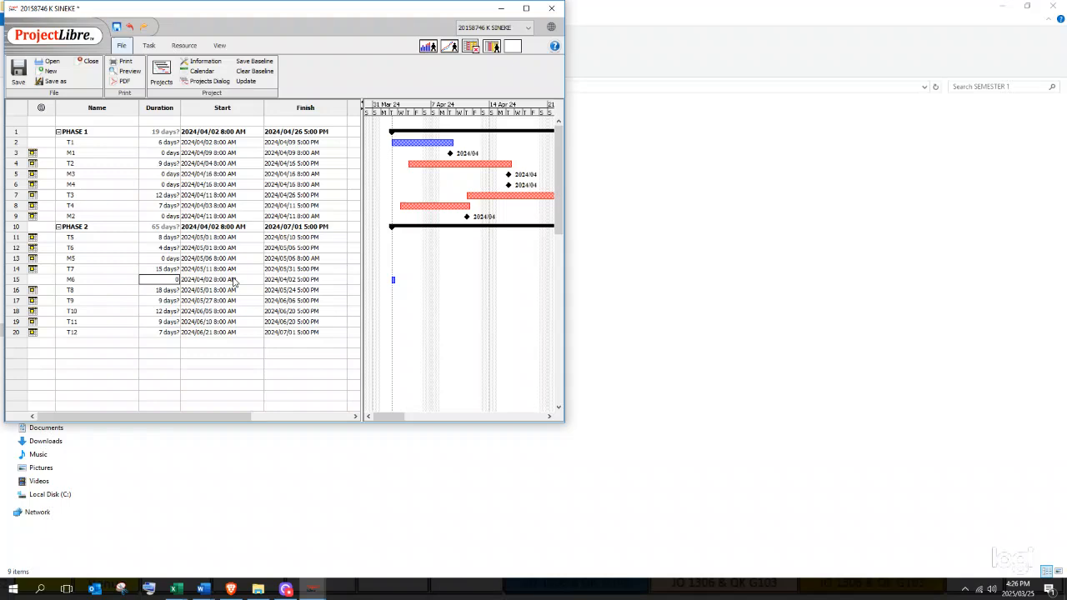
pyautogui.click(235, 281)
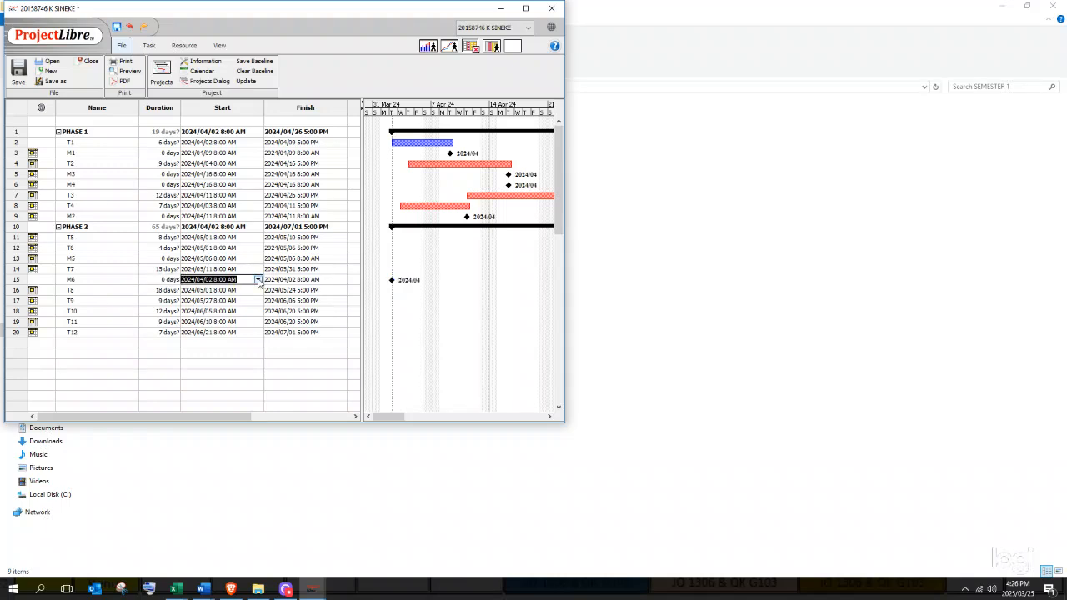
pyautogui.click(257, 279)
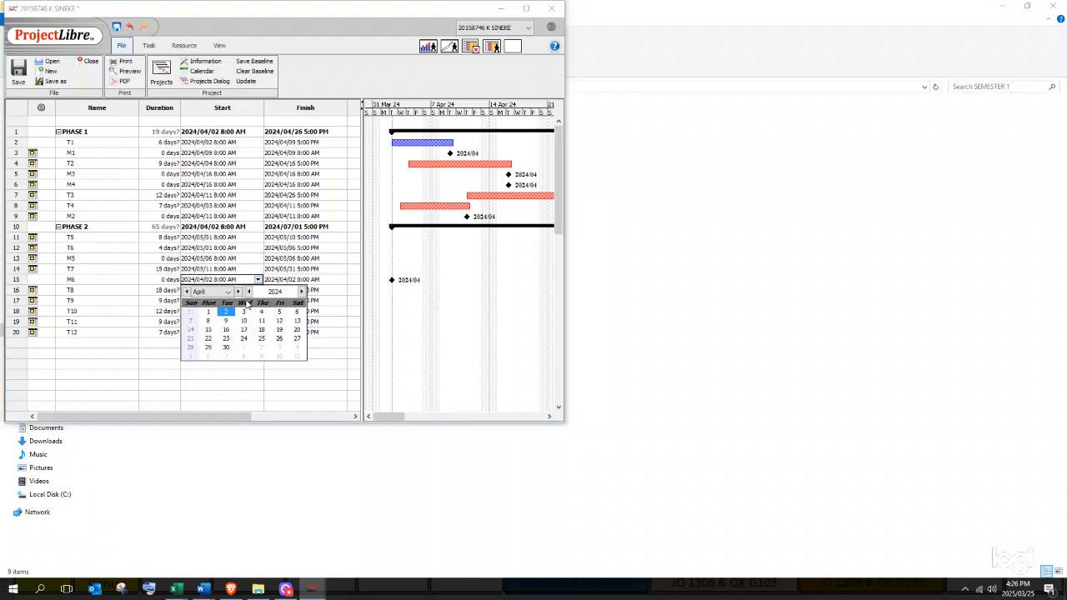
pyautogui.click(238, 291)
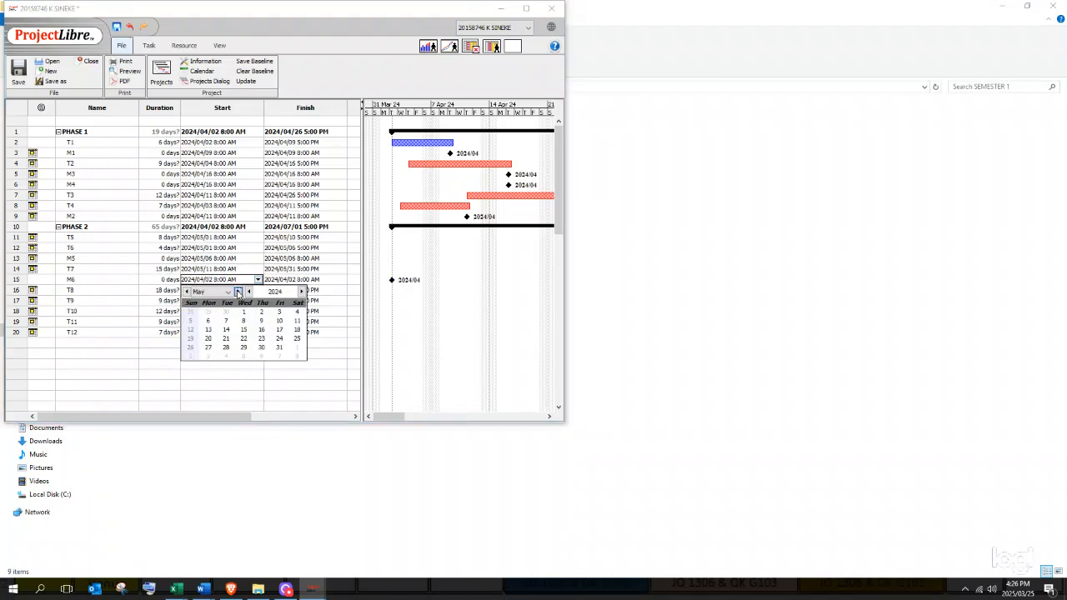
pyautogui.click(278, 348)
pyautogui.click(275, 280)
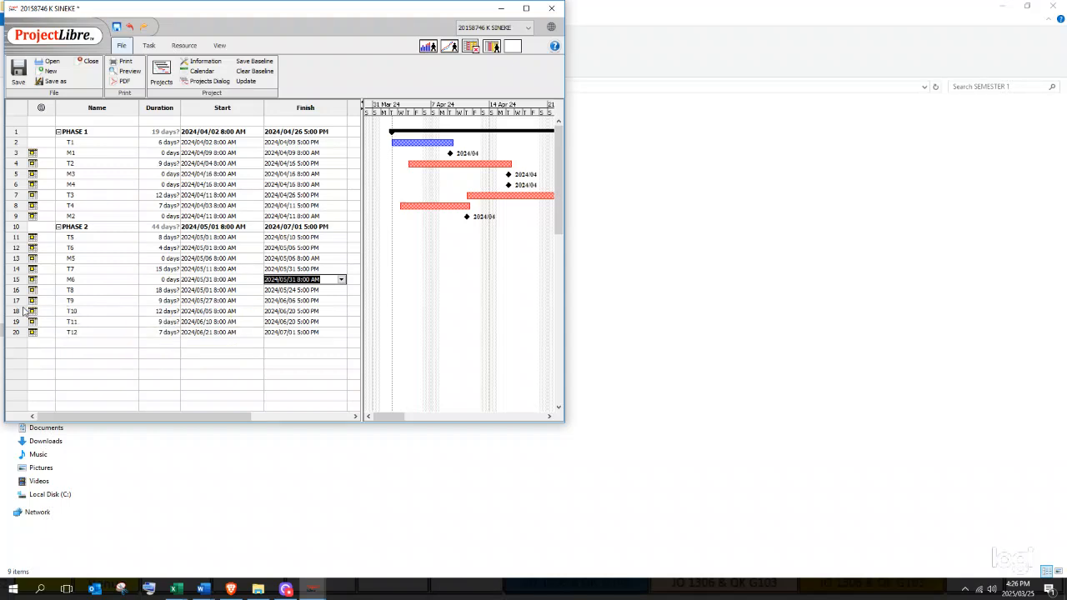
# - Insert milestone M7 above T10 with 0 duration, dated June 6, 2024
pyautogui.rightClick(25, 312)
pyautogui.click(50, 341)
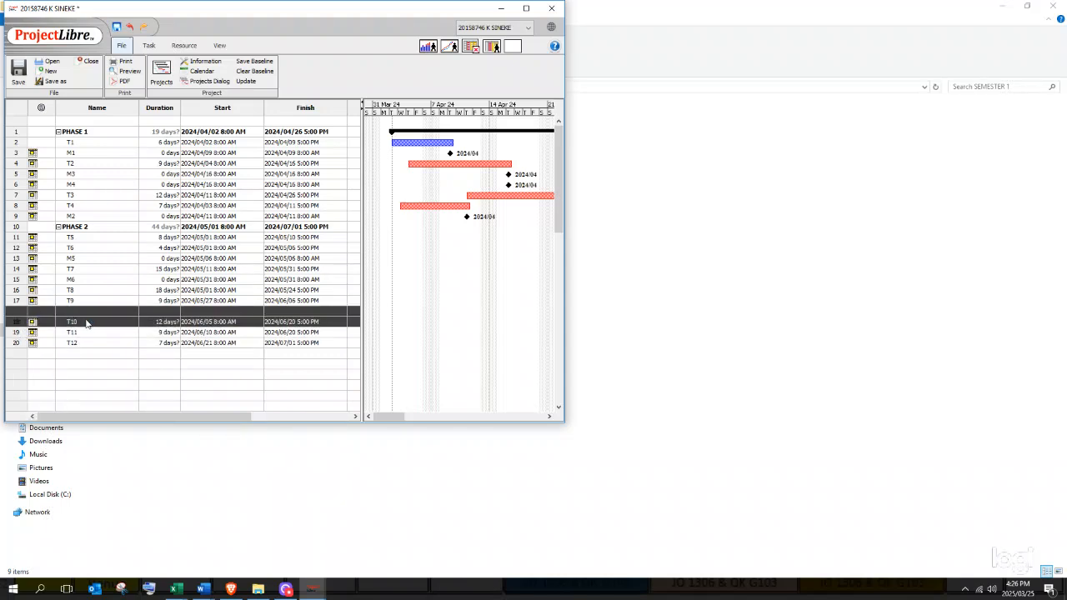
pyautogui.click(87, 310)
pyautogui.write('M')
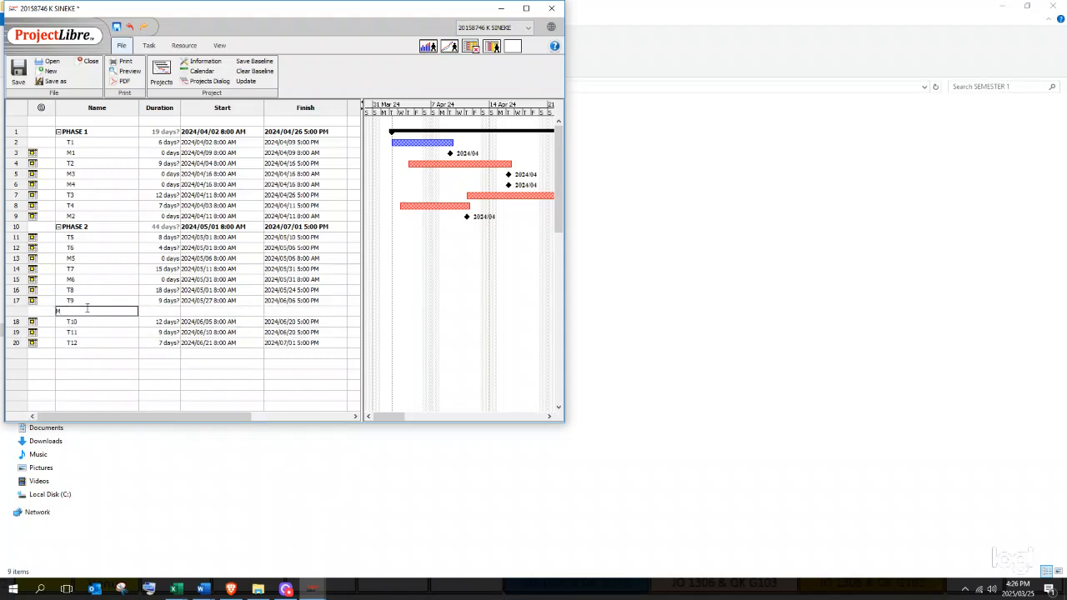
pyautogui.write('7')
pyautogui.click(147, 311)
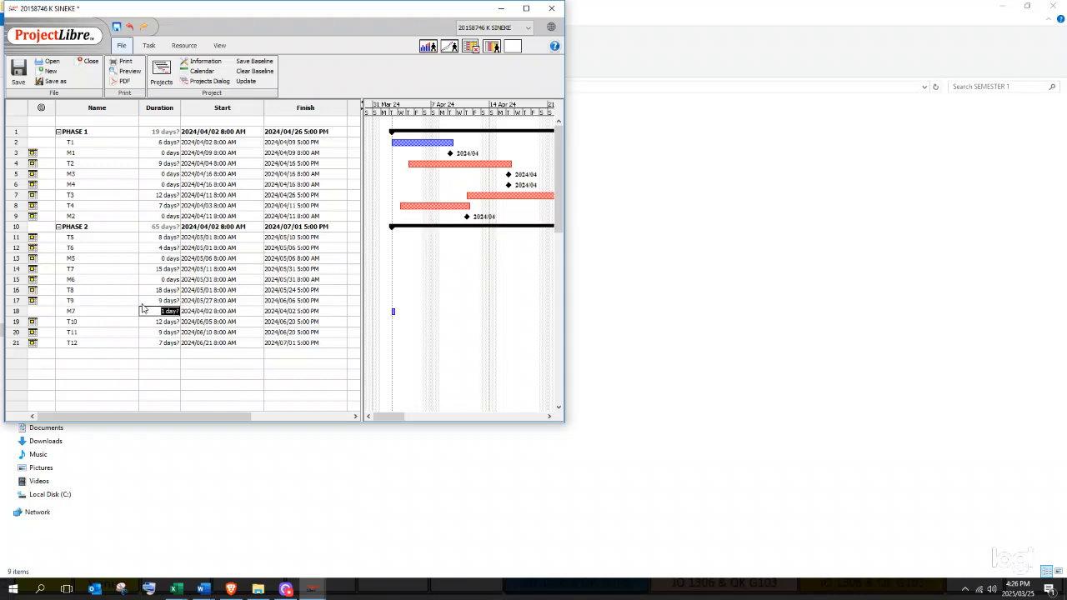
pyautogui.write('0')
pyautogui.click(235, 315)
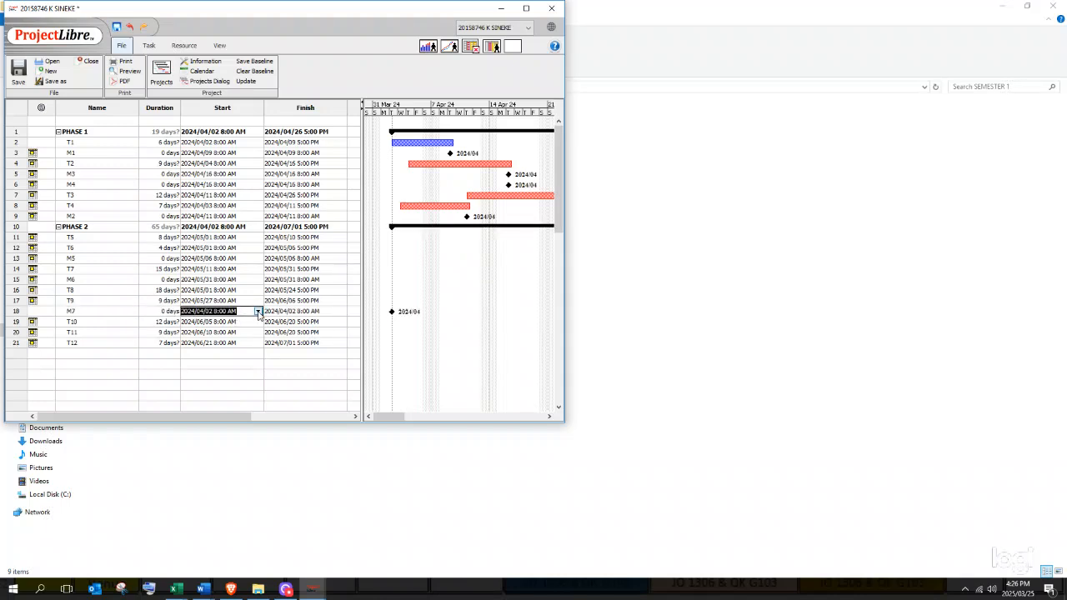
pyautogui.click(258, 311)
pyautogui.click(238, 324)
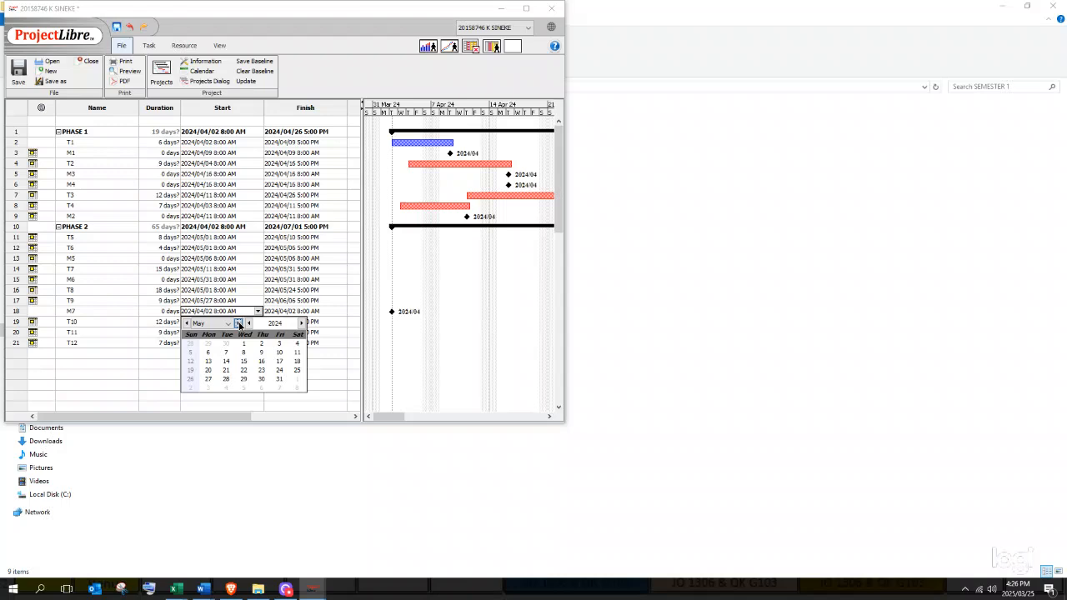
pyautogui.click(238, 323)
pyautogui.click(262, 353)
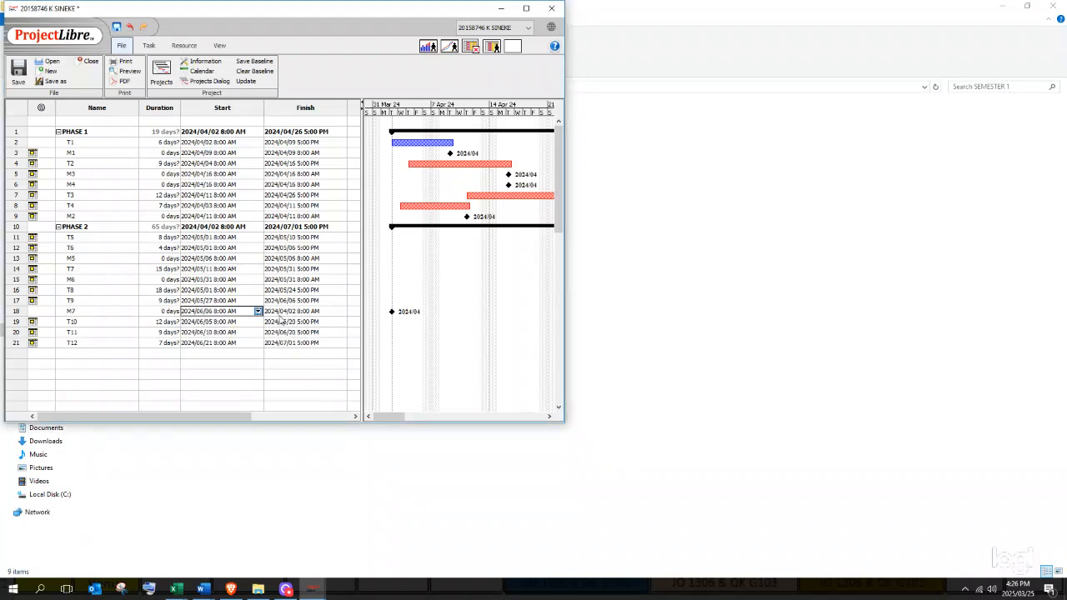
pyautogui.click(290, 311)
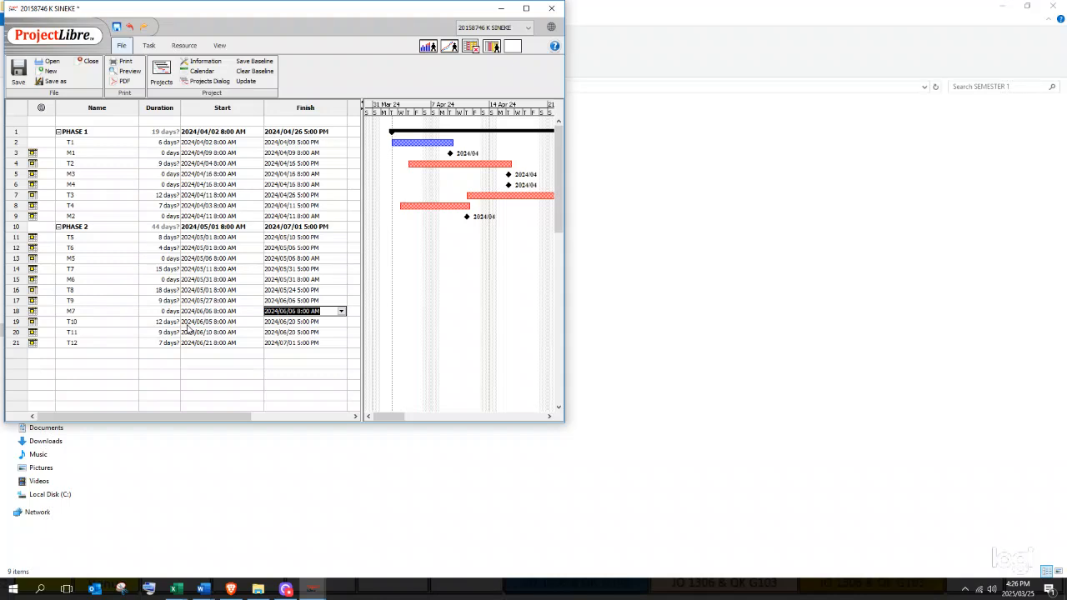
pyautogui.hotkey('alt', 'Tab')
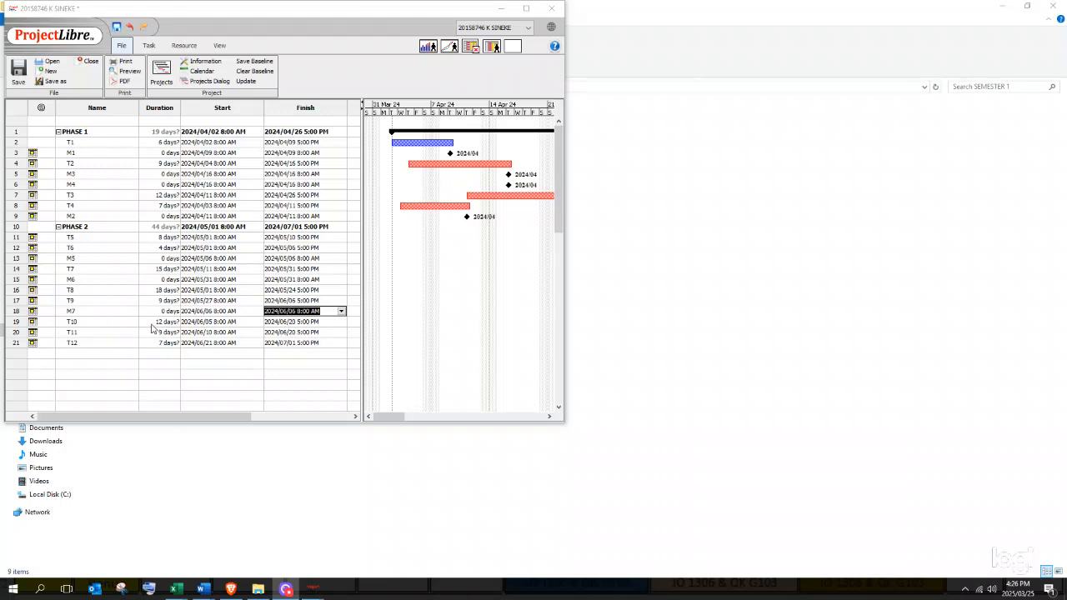
pyautogui.click(21, 333)
# - Insert a new row above T11 named M8 with a 0-day duration
pyautogui.rightClick(21, 333)
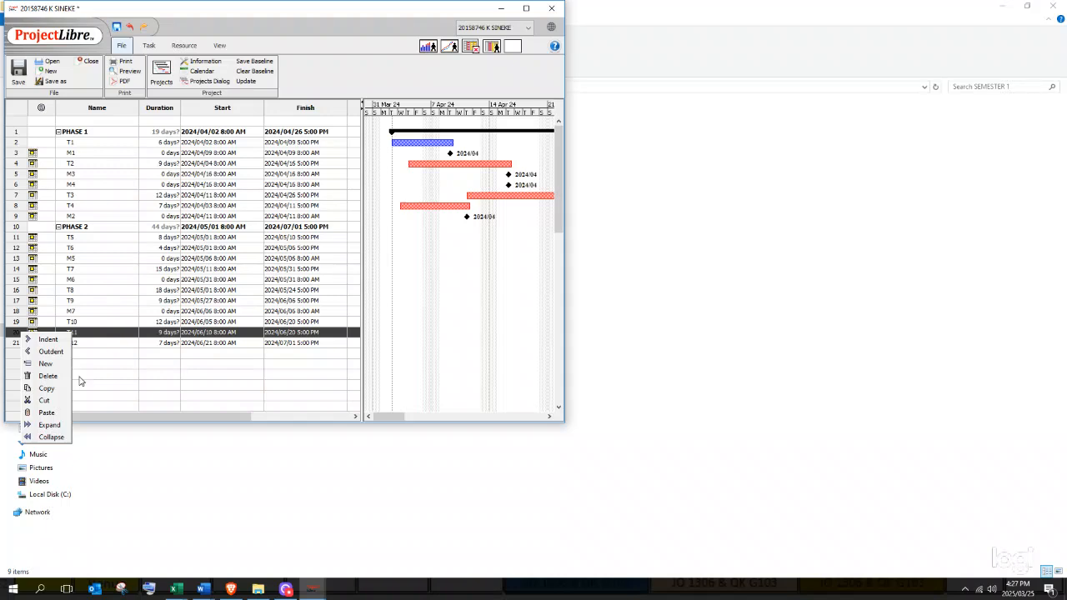
pyautogui.click(42, 364)
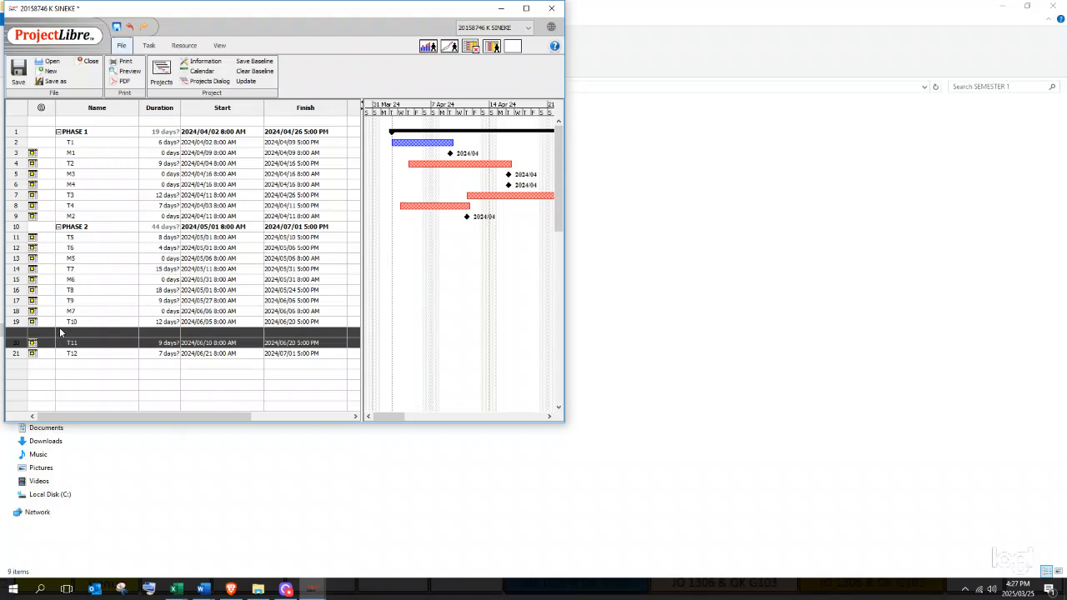
pyautogui.click(74, 331)
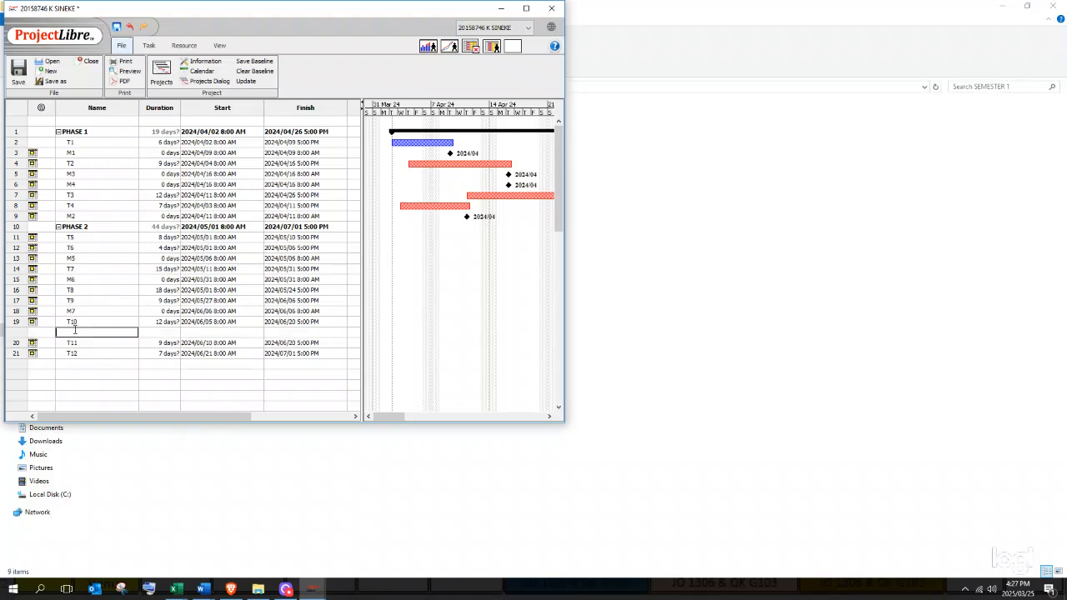
pyautogui.write('M8')
pyautogui.click(177, 332)
pyautogui.write('0')
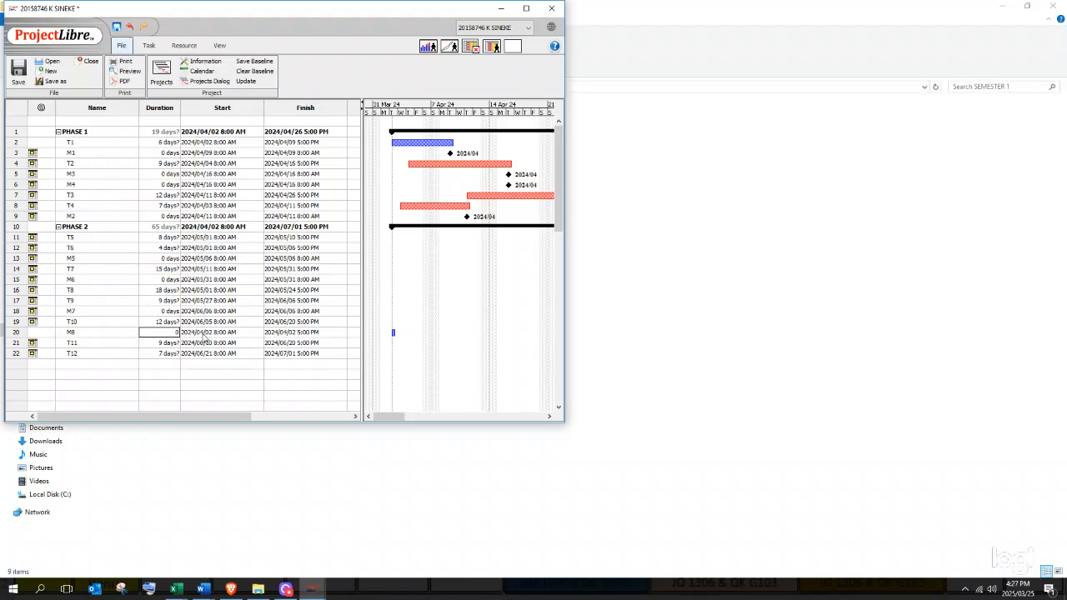
# - Set milestone M8's start date to 20 June 2024
pyautogui.click(206, 334)
pyautogui.click(258, 331)
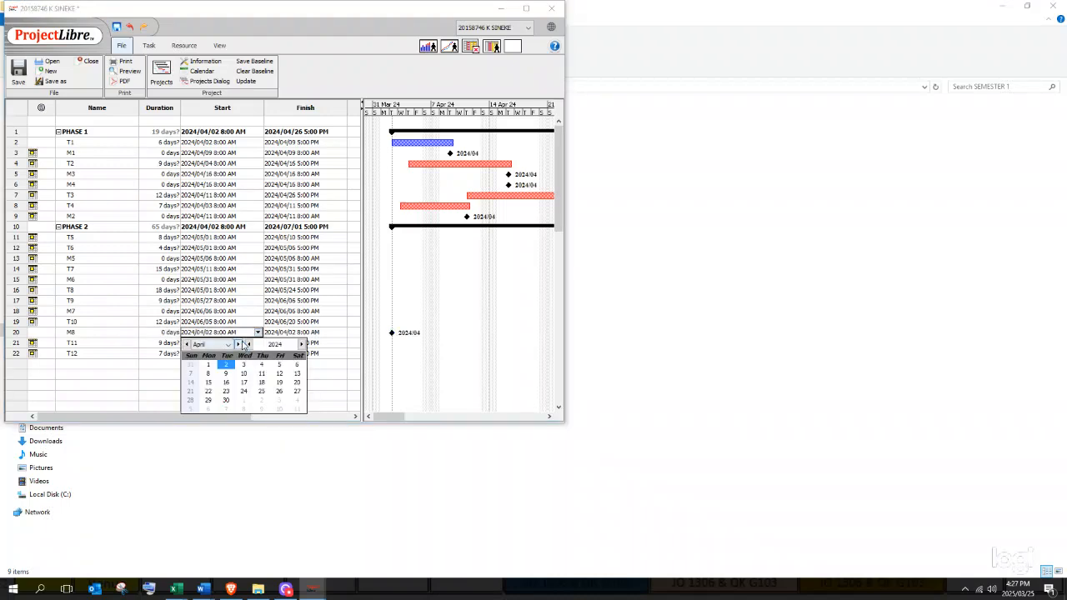
pyautogui.click(237, 344)
pyautogui.click(238, 344)
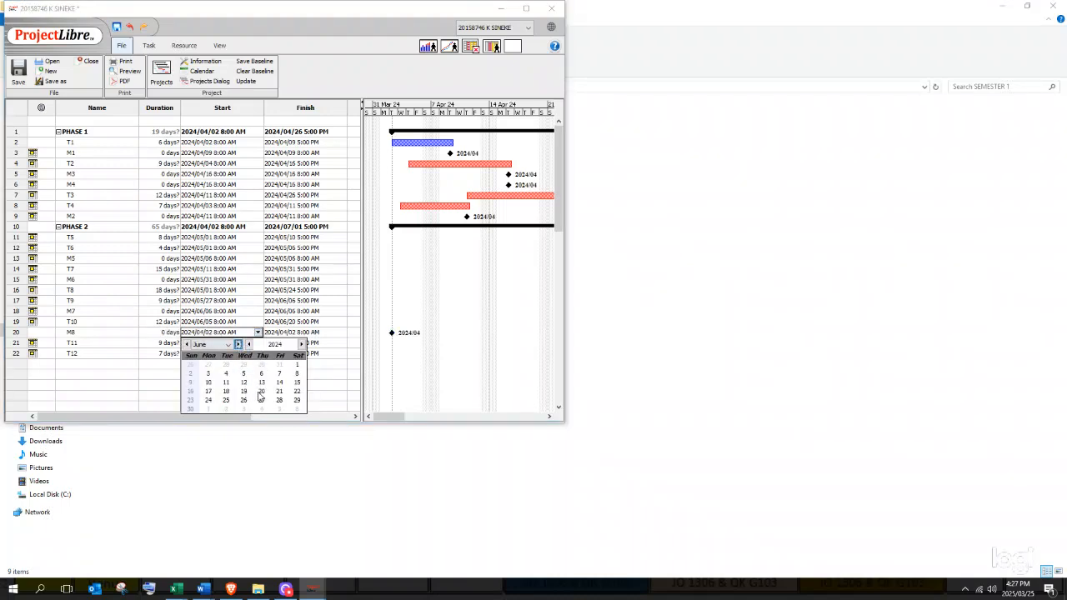
pyautogui.click(261, 390)
pyautogui.click(275, 333)
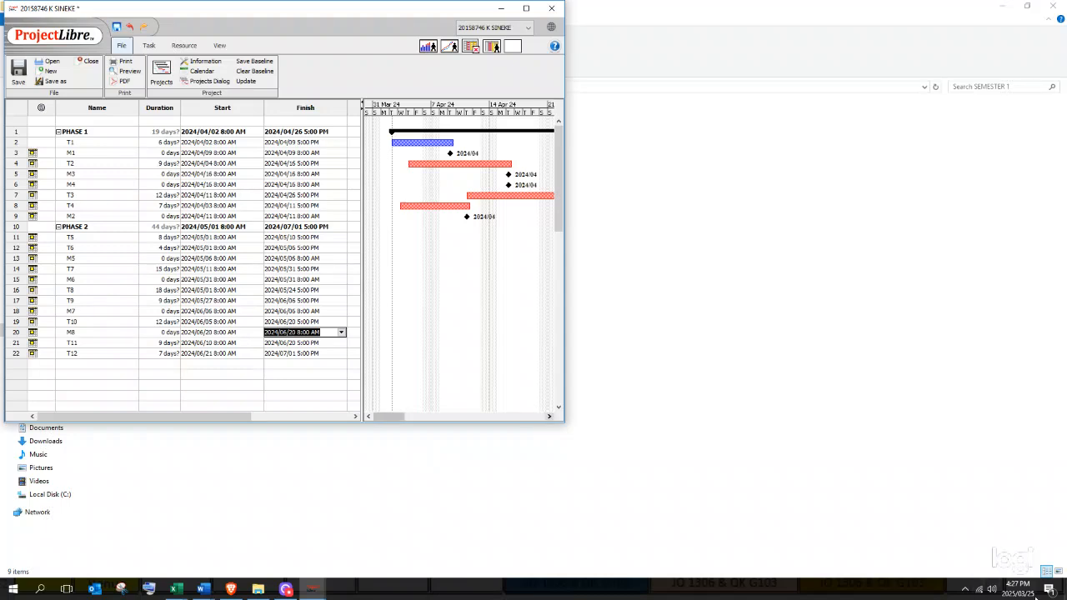
pyautogui.hotkey('alt', 'Tab')
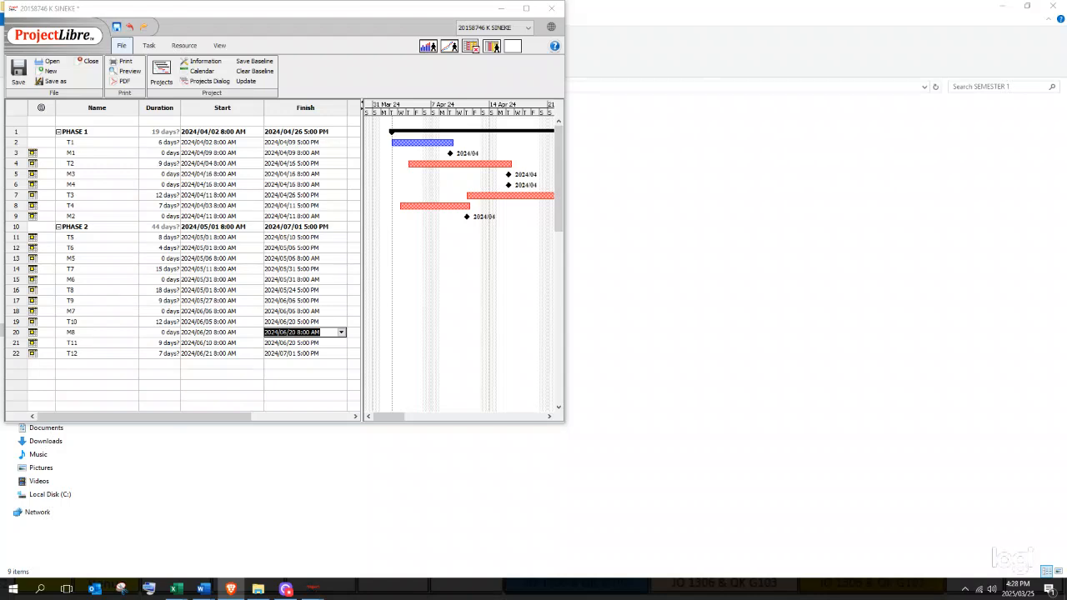
# - Widen the task table so the empty Predecessors column shows beside Finish
pyautogui.click(297, 364)
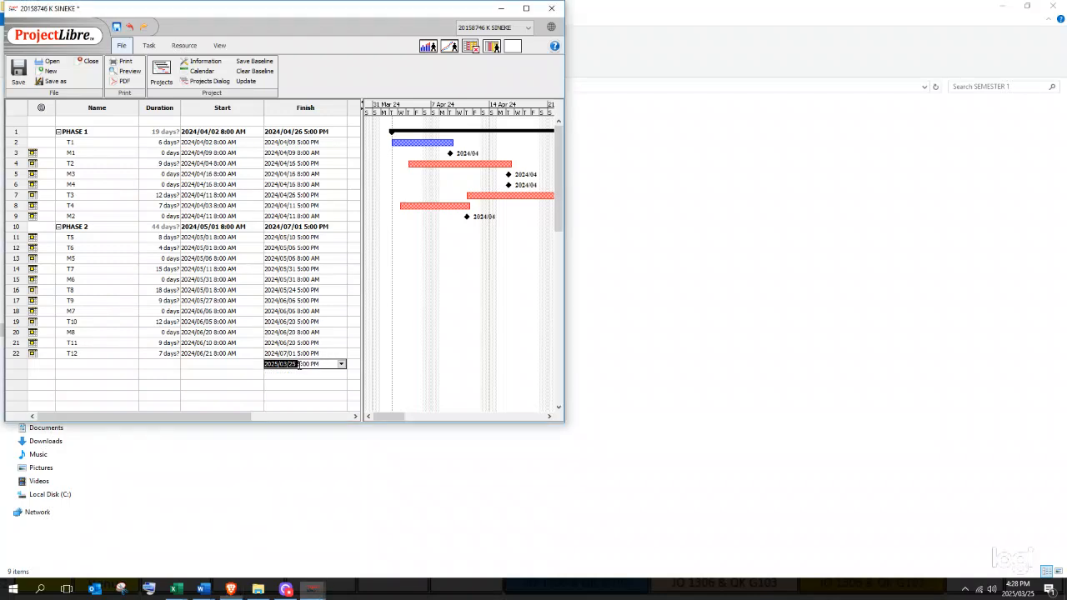
pyautogui.click(310, 354)
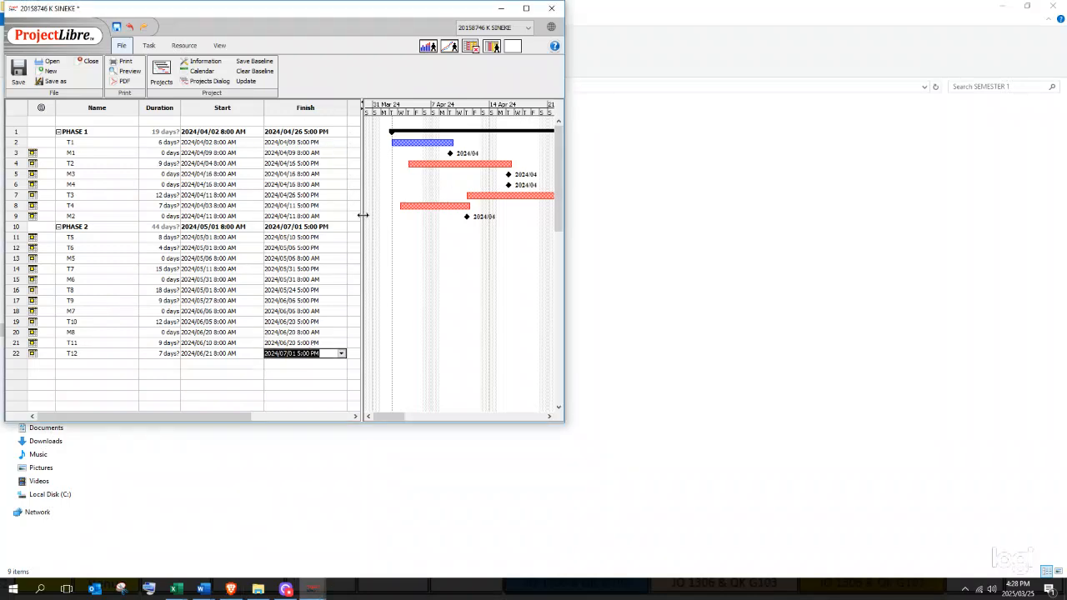
pyautogui.moveTo(457, 252); pyautogui.dragTo(451, 250)
pyautogui.click(391, 195)
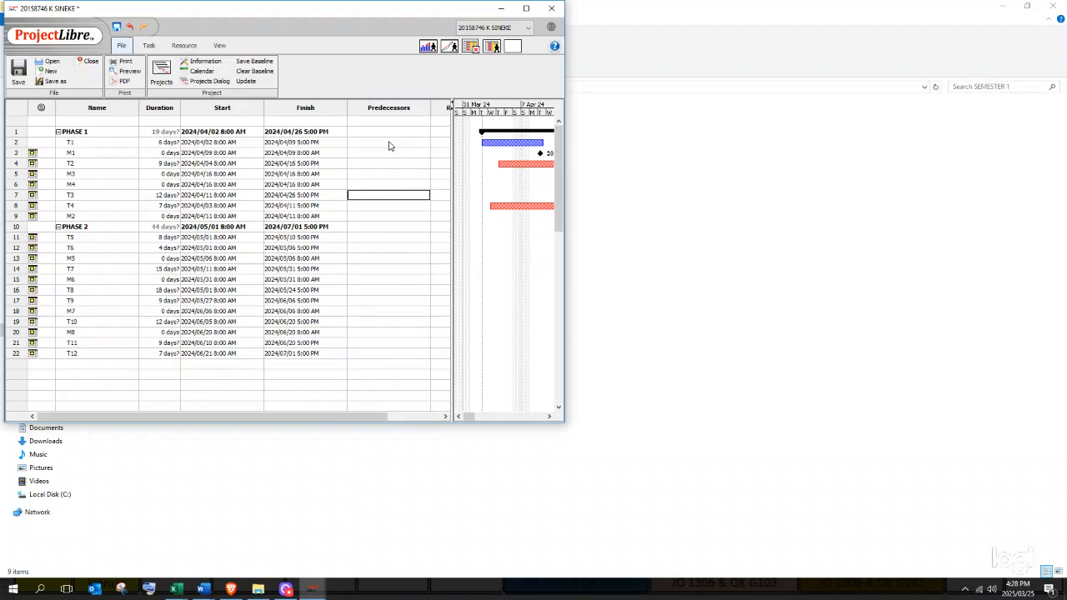
pyautogui.click(389, 143)
pyautogui.click(380, 173)
pyautogui.click(380, 147)
pyautogui.doubleClick(113, 155)
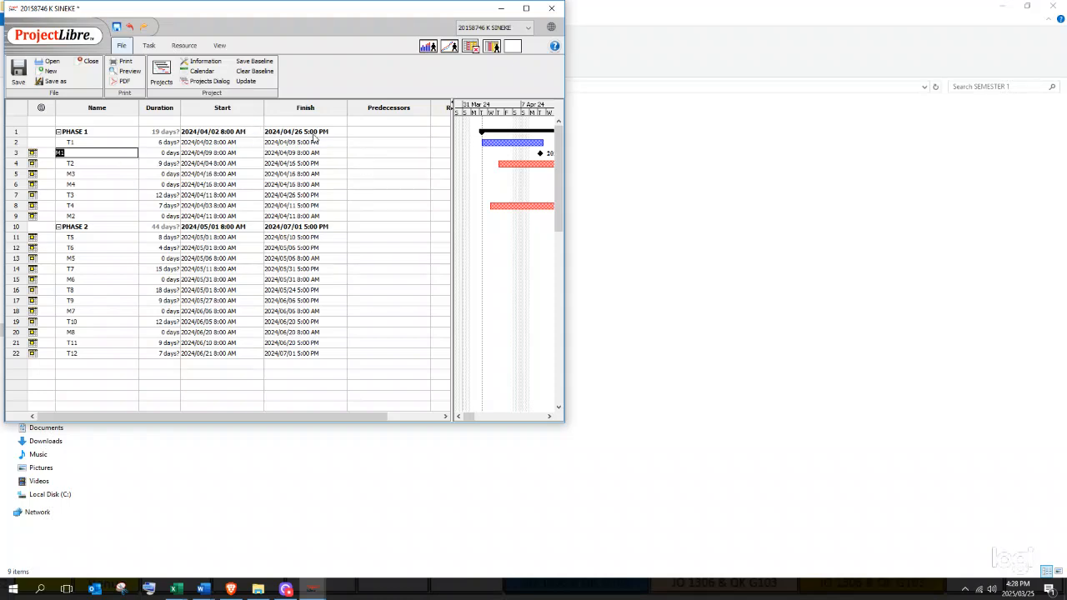
pyautogui.click(357, 153)
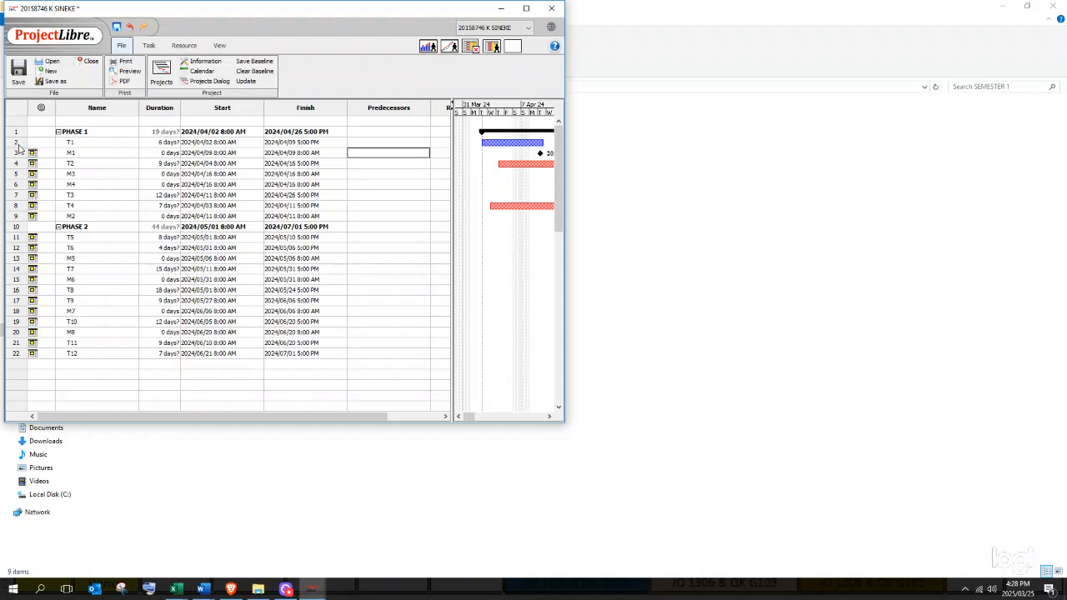
# - Make task 2 (T1) the predecessor of milestone M1, moving it to 2024/04/09
pyautogui.click(18, 143)
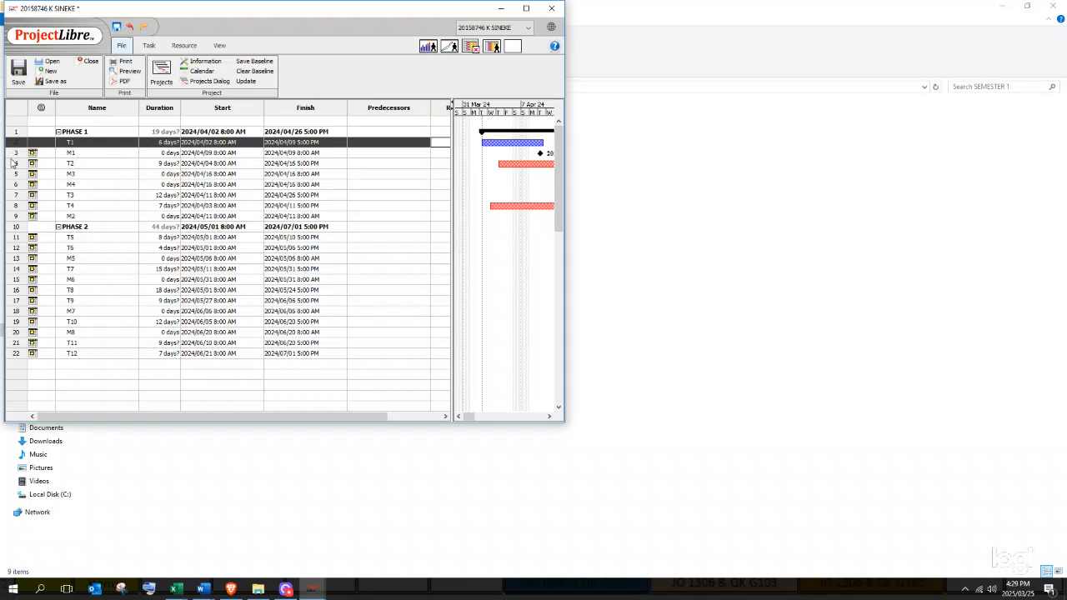
pyautogui.click(366, 154)
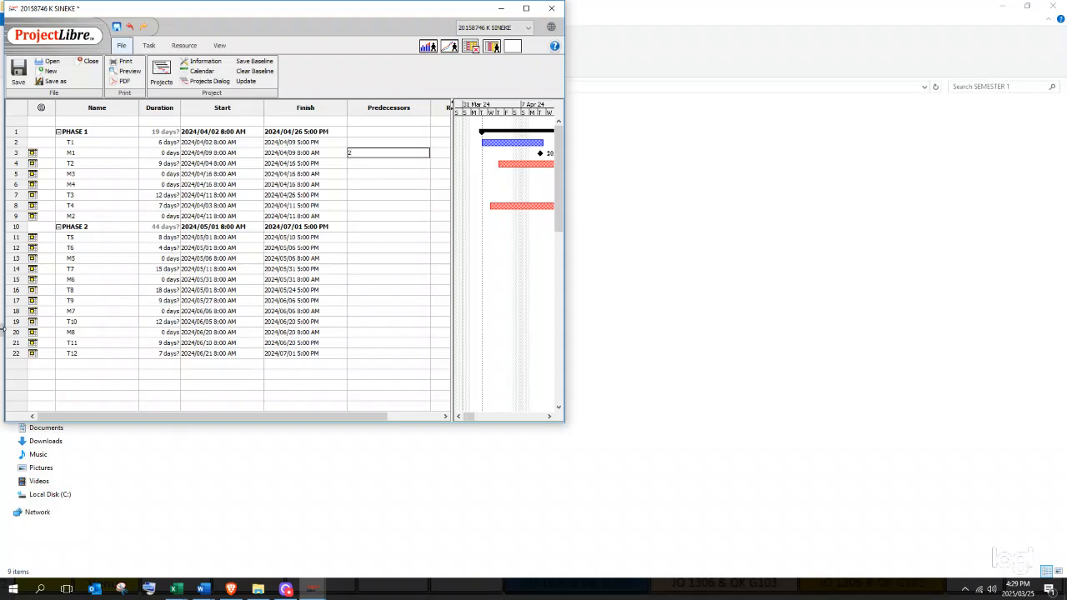
pyautogui.press('Return')
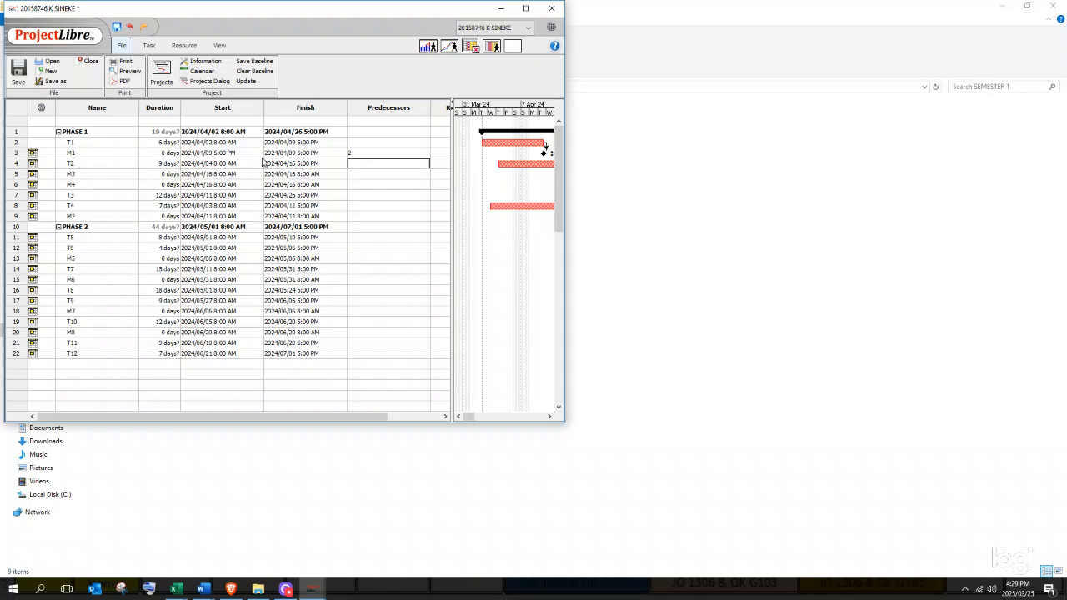
pyautogui.click(365, 173)
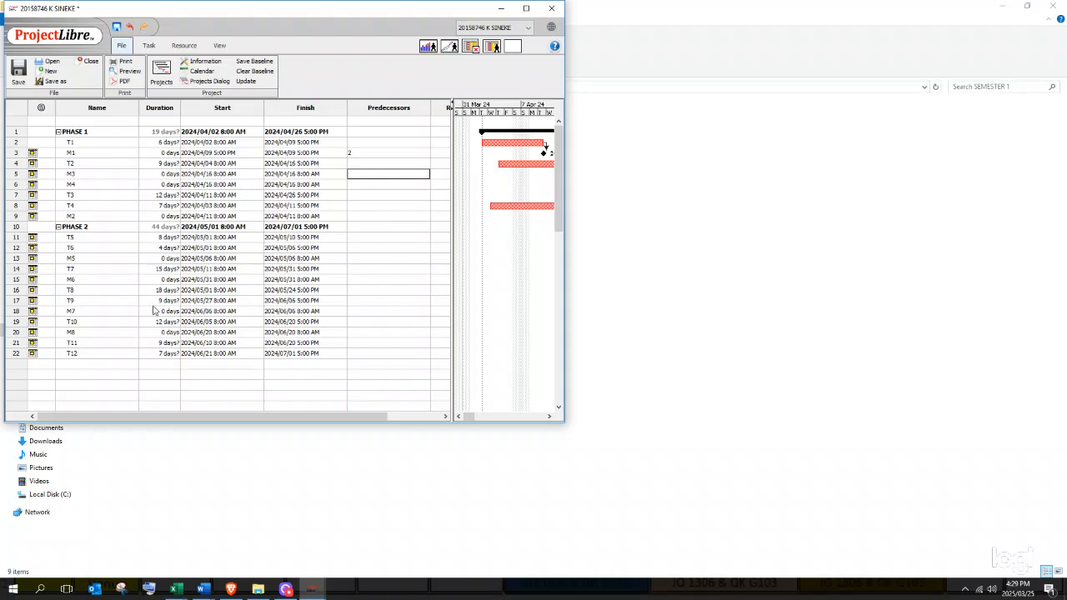
# - Enter predecessors 4;8 for M3, 2;4 for M4, 8 for M2, 7;12 for M5, 14;16 for M6
pyautogui.write('4')
pyautogui.write(';8')
pyautogui.press('Return')
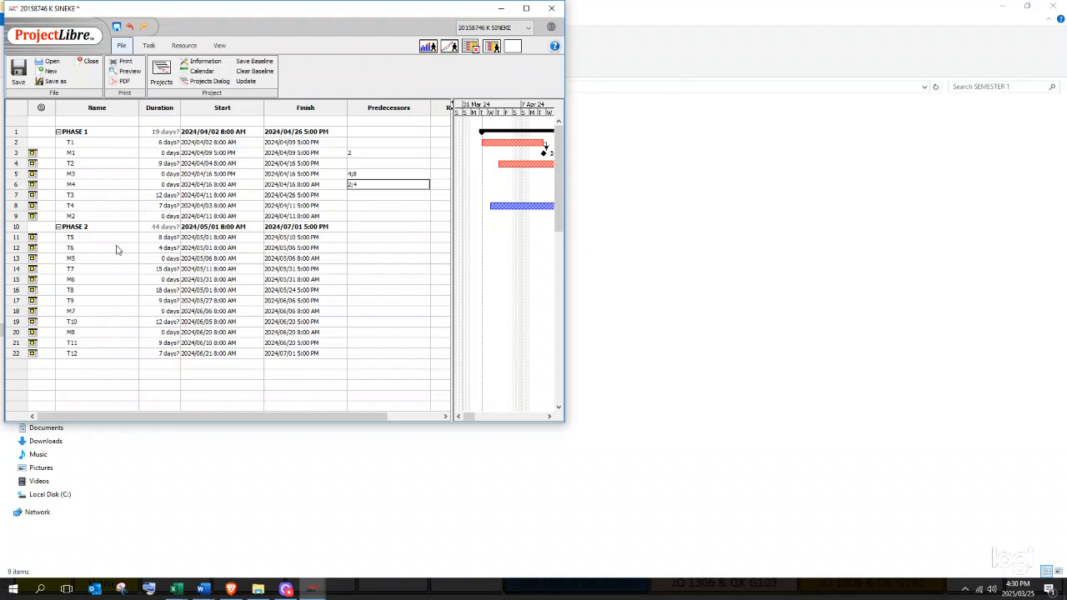
pyautogui.click(353, 217)
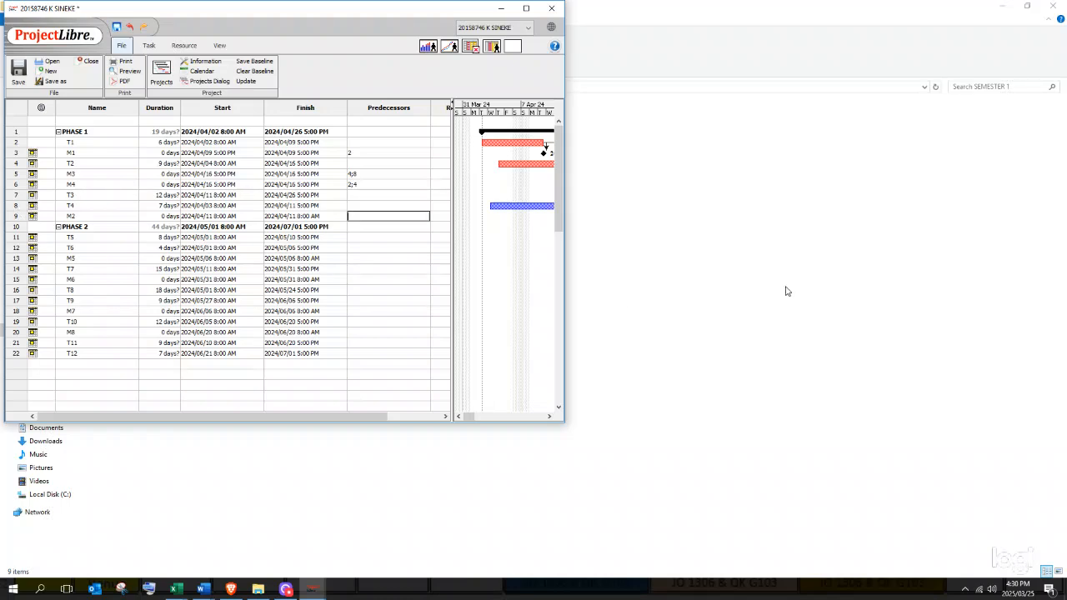
pyautogui.press('Return')
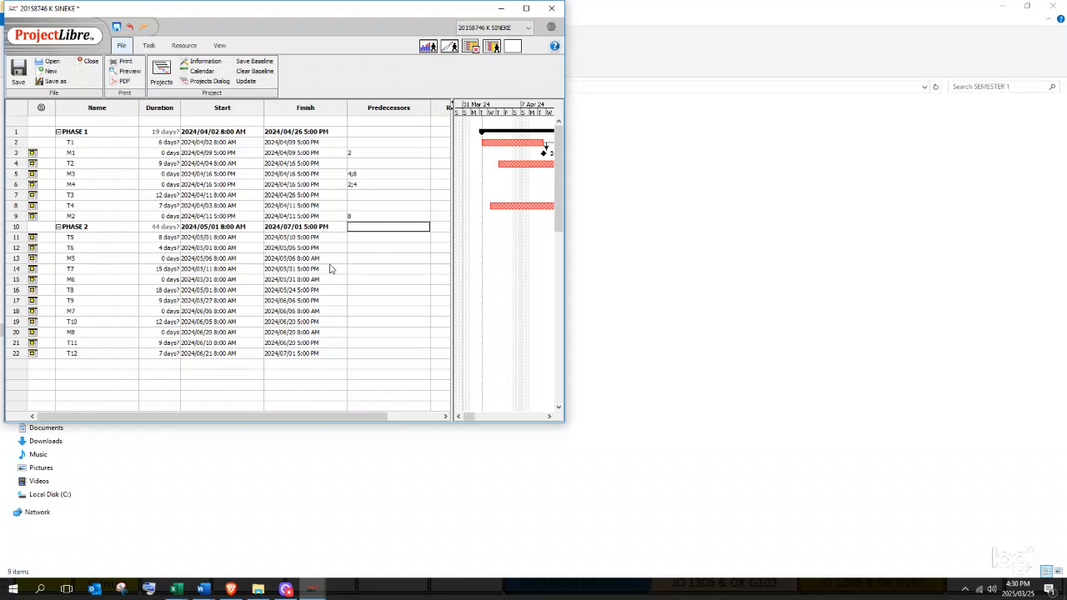
pyautogui.click(357, 259)
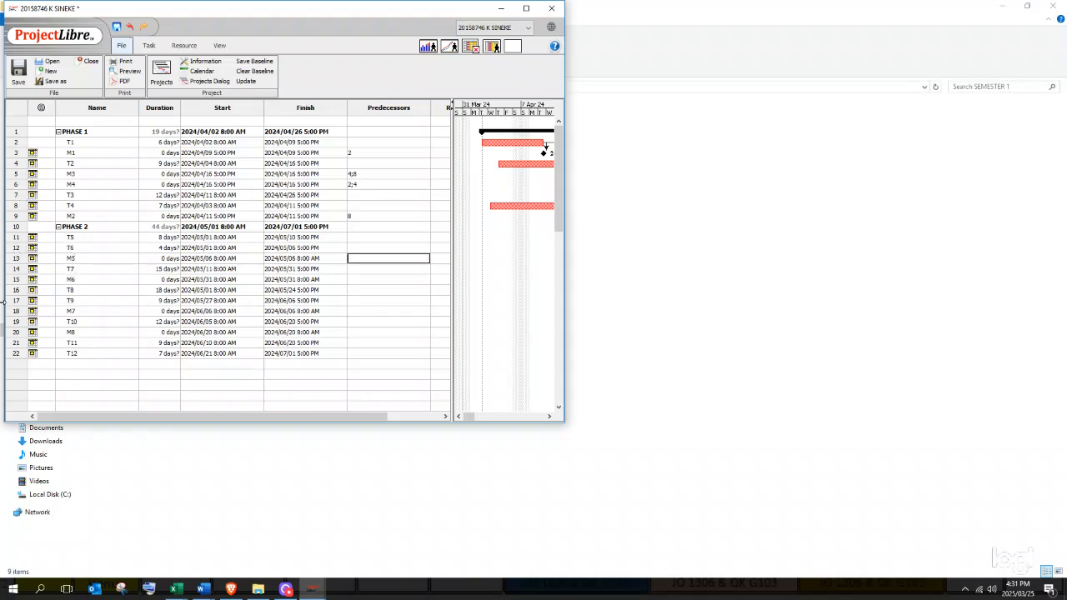
pyautogui.write(';12')
pyautogui.press('Return')
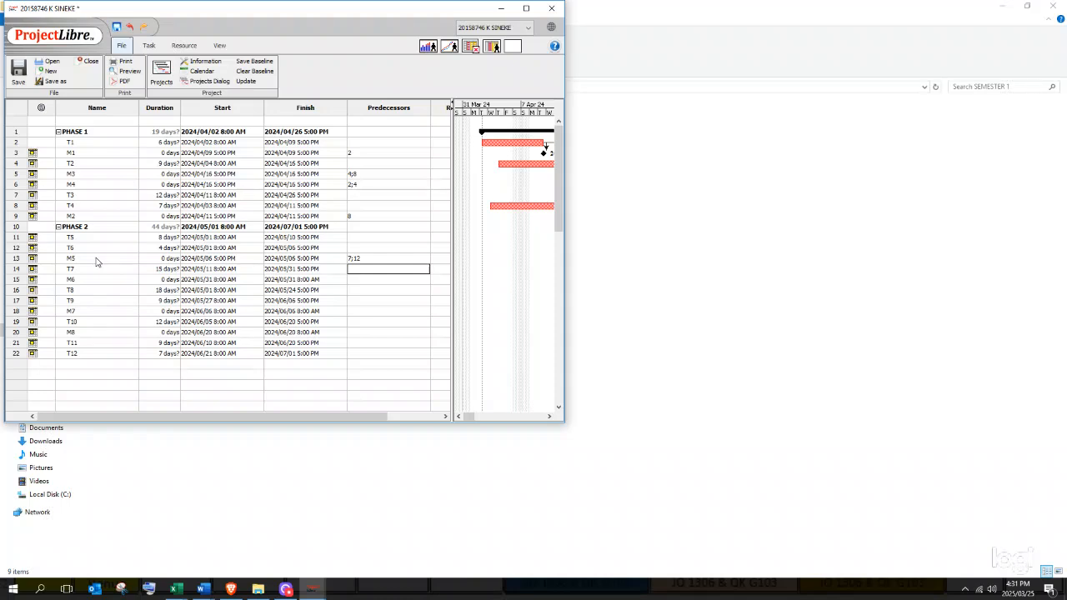
pyautogui.click(368, 280)
pyautogui.write('4;16')
pyautogui.press('Return')
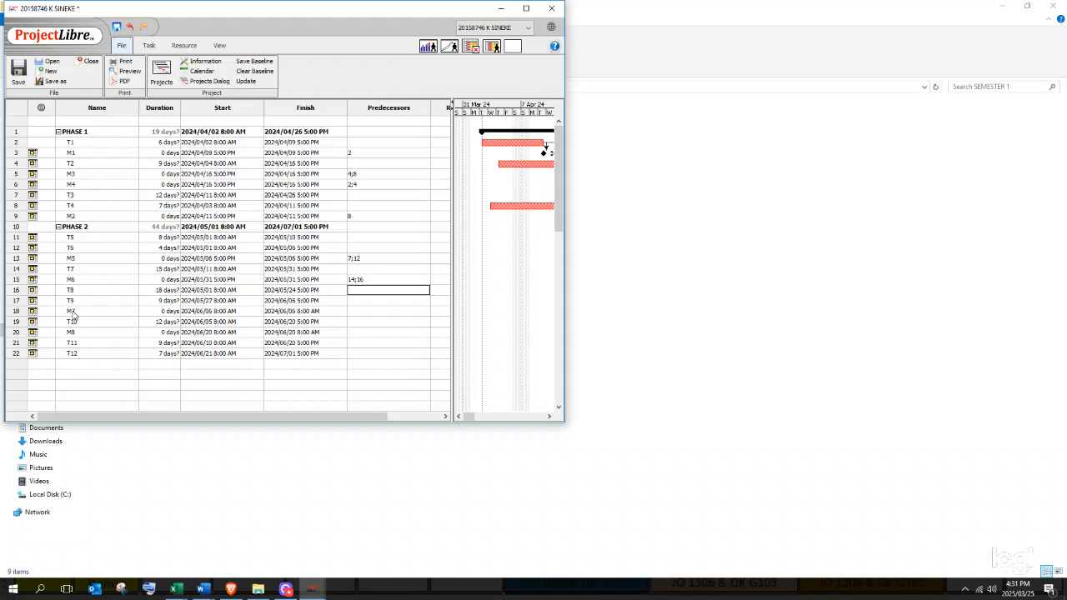
# - Give M7 predecessor 17 and M8 predecessors 19;21
pyautogui.click(360, 311)
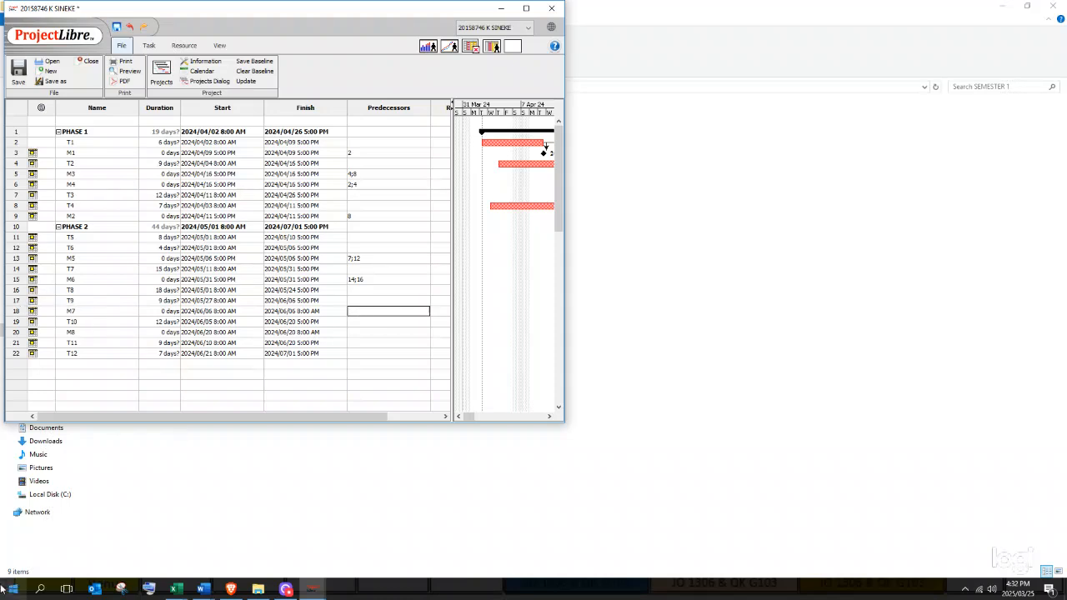
pyautogui.write('7')
pyautogui.press('Return')
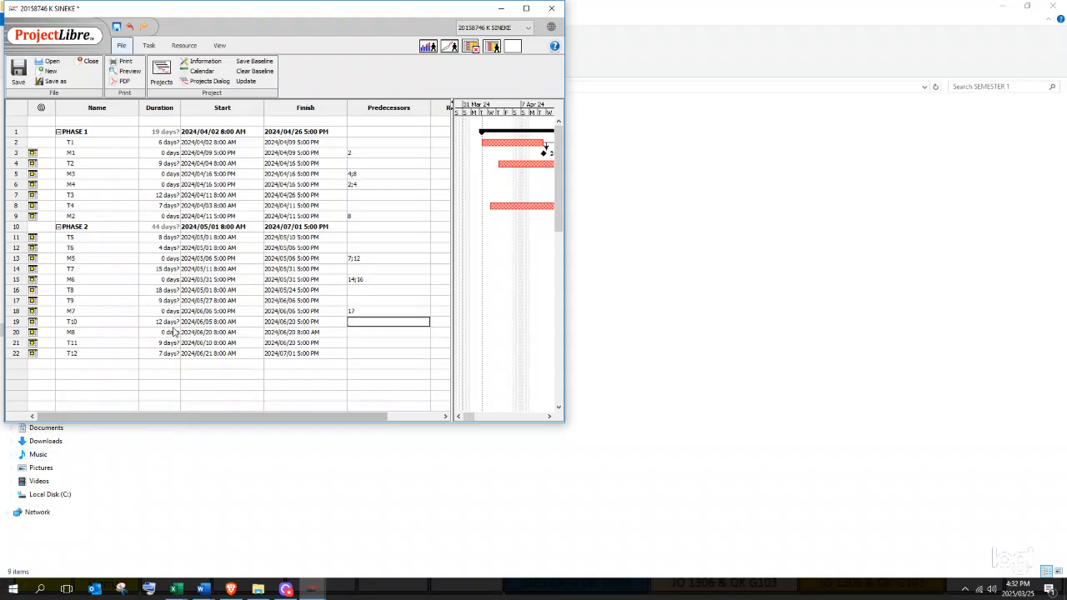
pyautogui.click(362, 334)
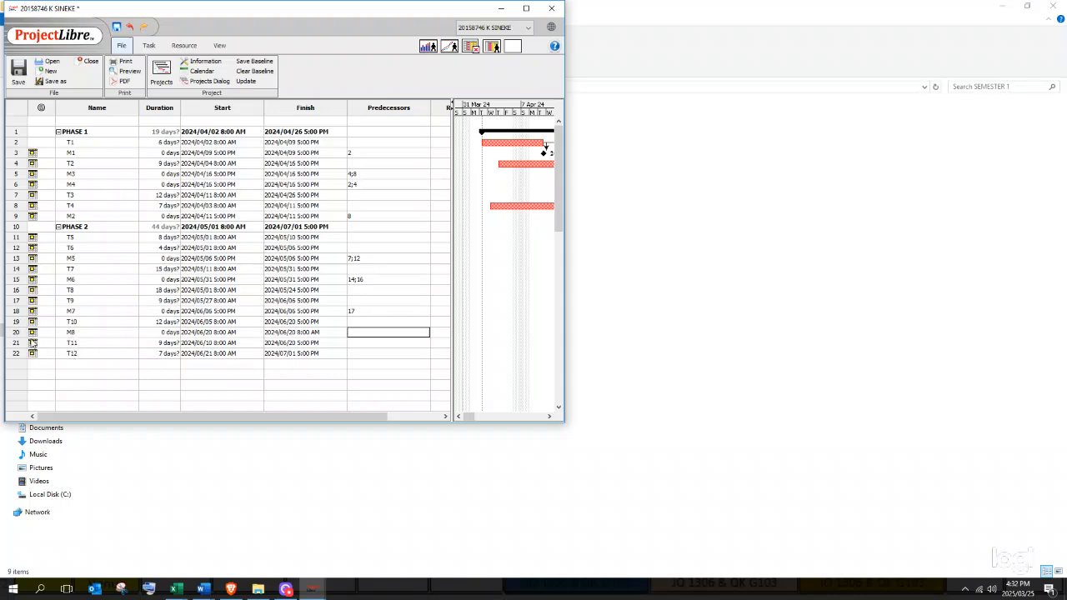
pyautogui.write('19')
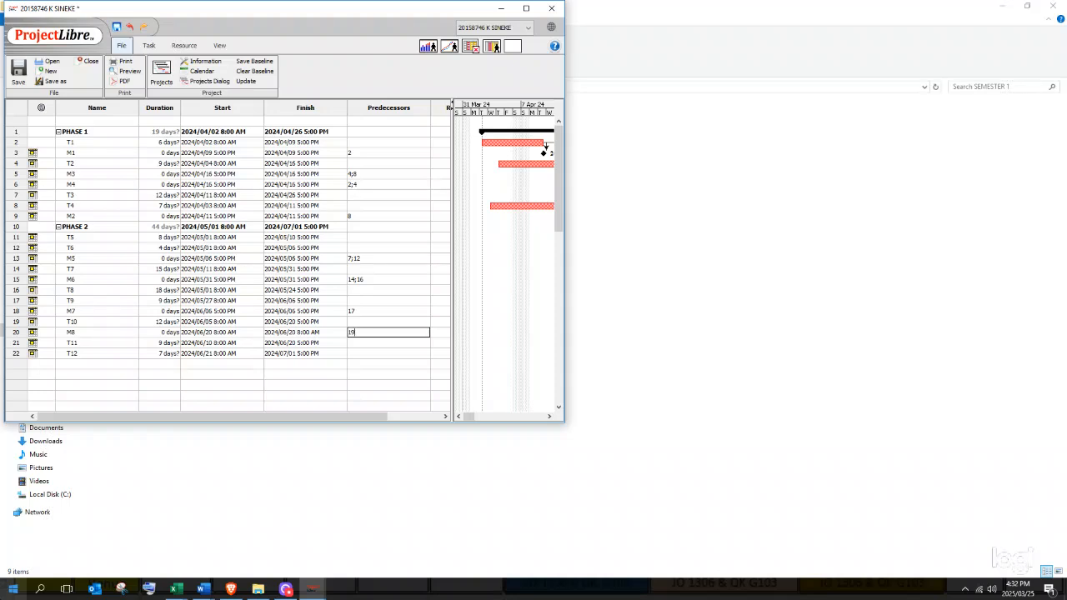
pyautogui.write(';21')
pyautogui.press('Return')
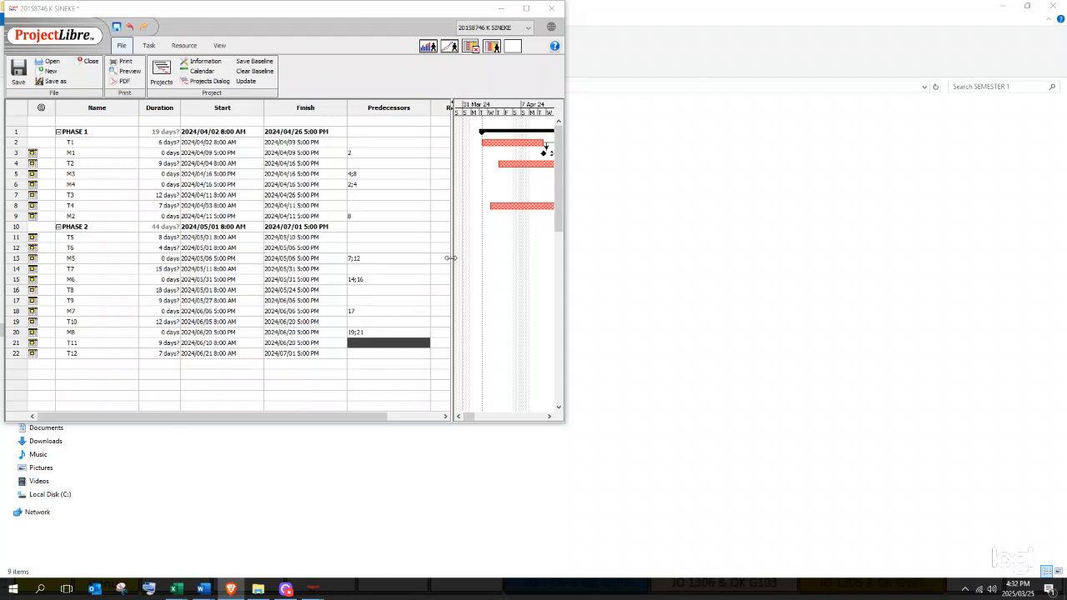
# - Widen the table to show Resource Names, then review and close T1's Task Information
pyautogui.moveTo(450, 258); pyautogui.dragTo(493, 279)
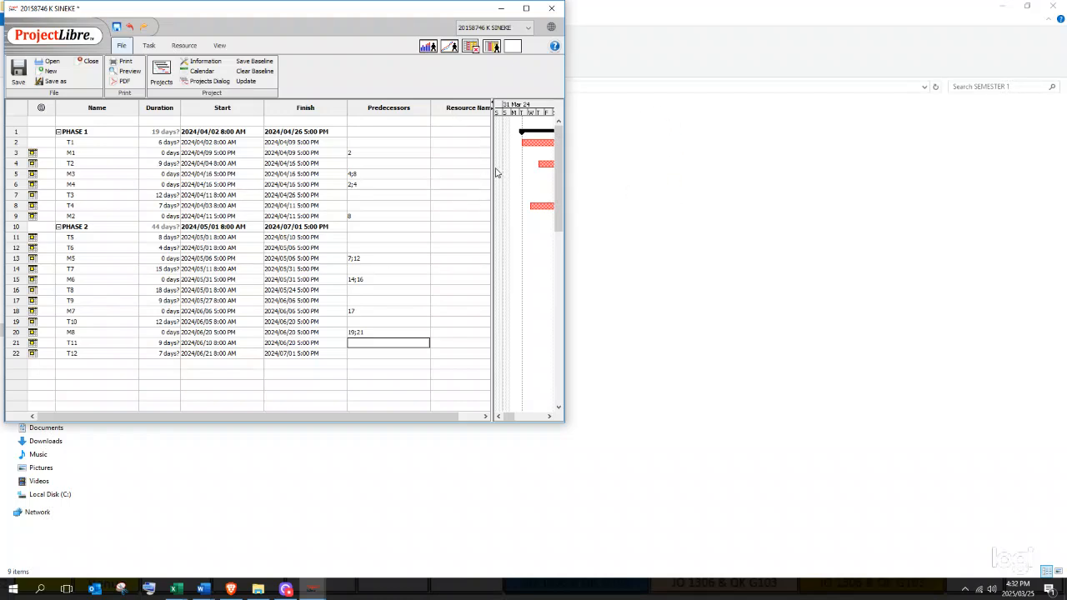
pyautogui.moveTo(495, 172); pyautogui.dragTo(517, 177)
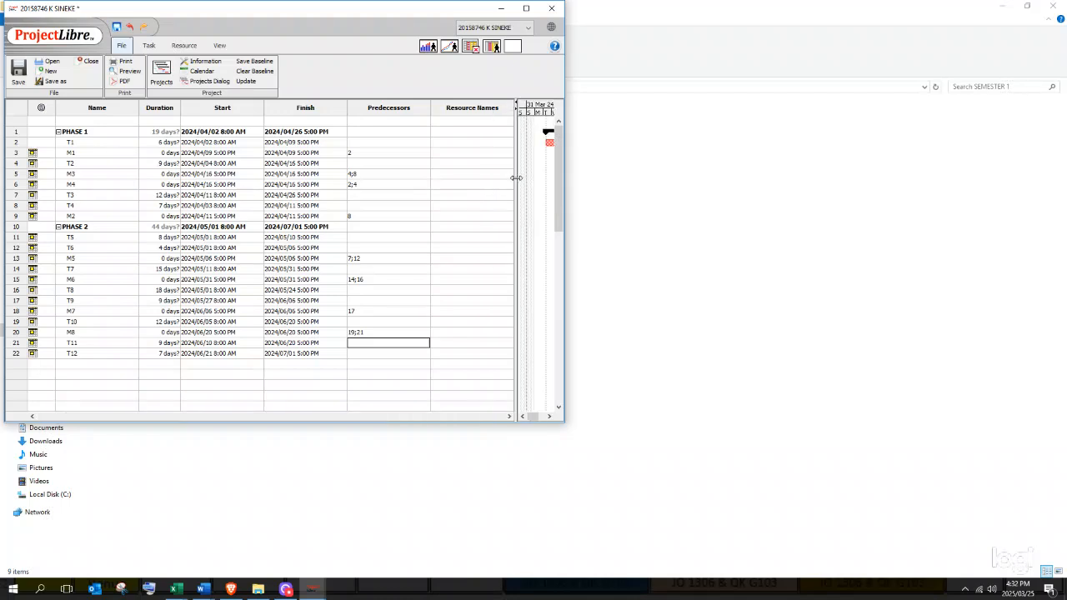
pyautogui.doubleClick(65, 142)
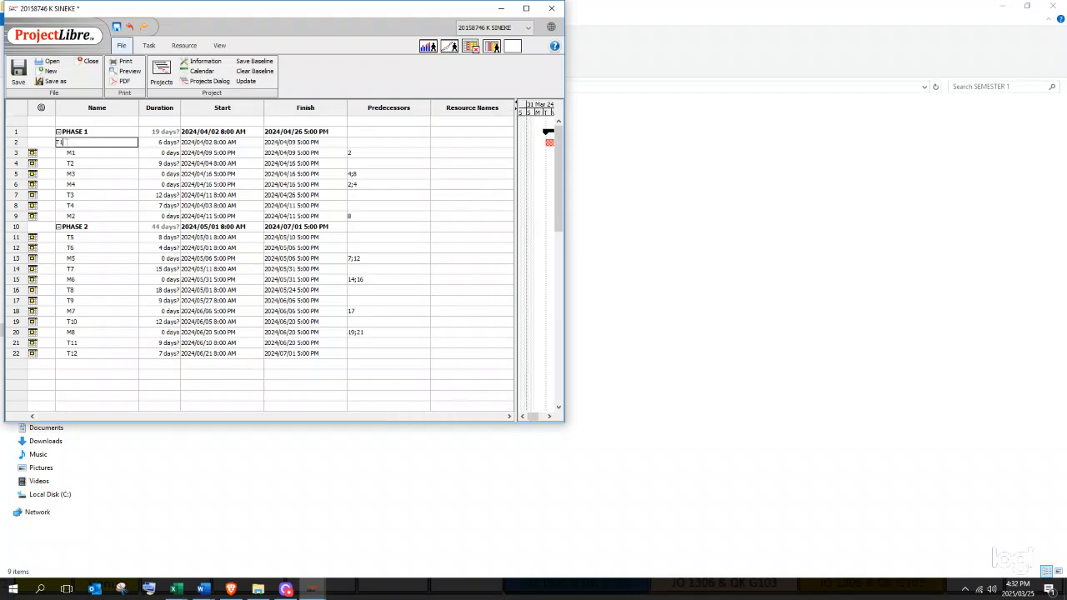
pyautogui.doubleClick(62, 146)
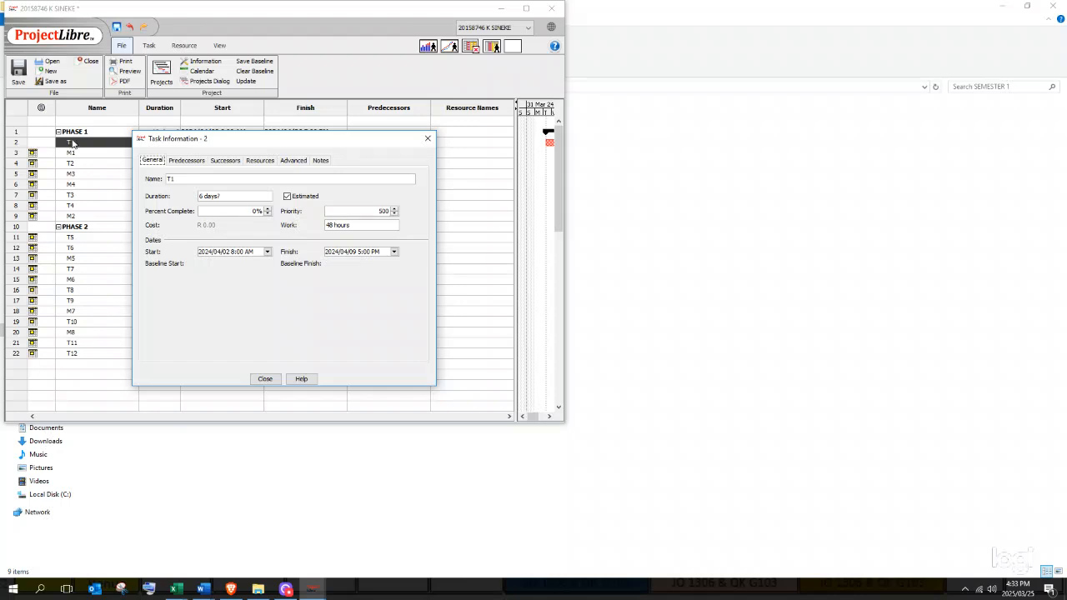
pyautogui.click(255, 162)
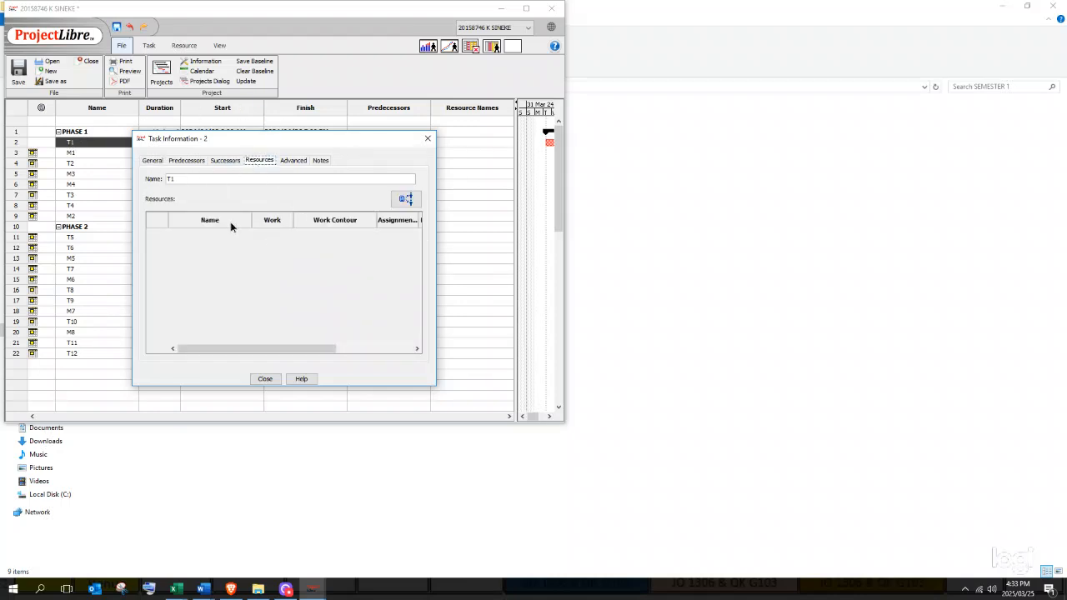
pyautogui.click(406, 198)
pyautogui.click(428, 139)
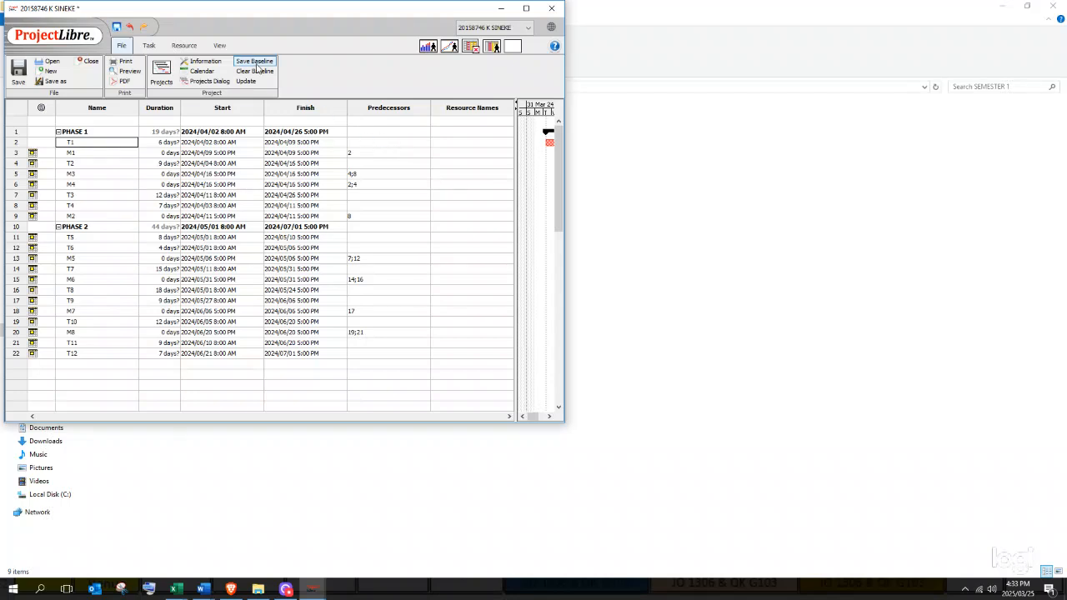
# - Open the resource sheet and enter the first six team members' names
pyautogui.click(194, 48)
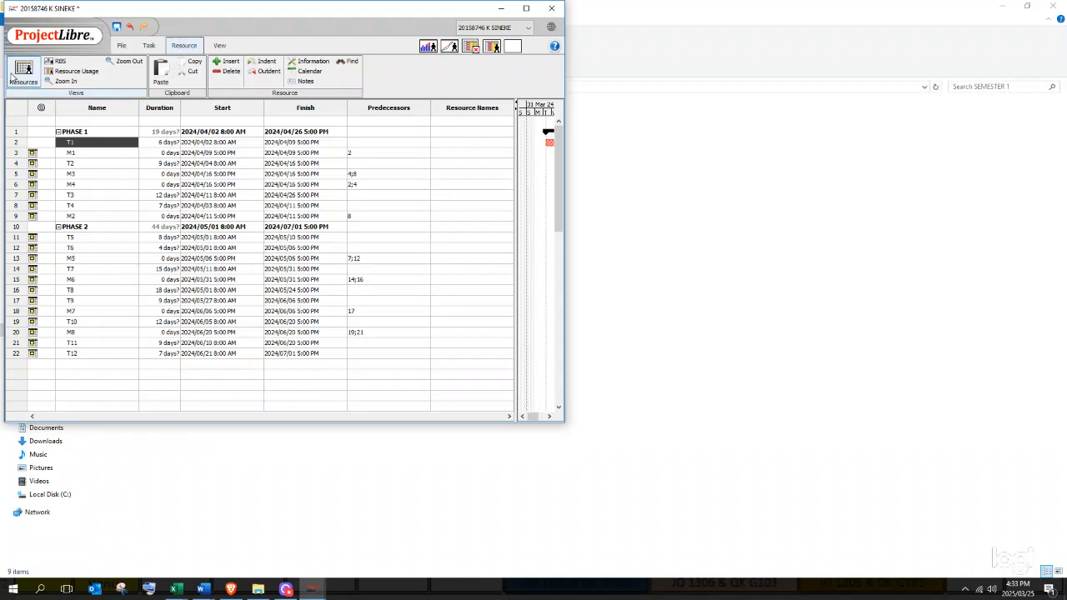
pyautogui.click(16, 73)
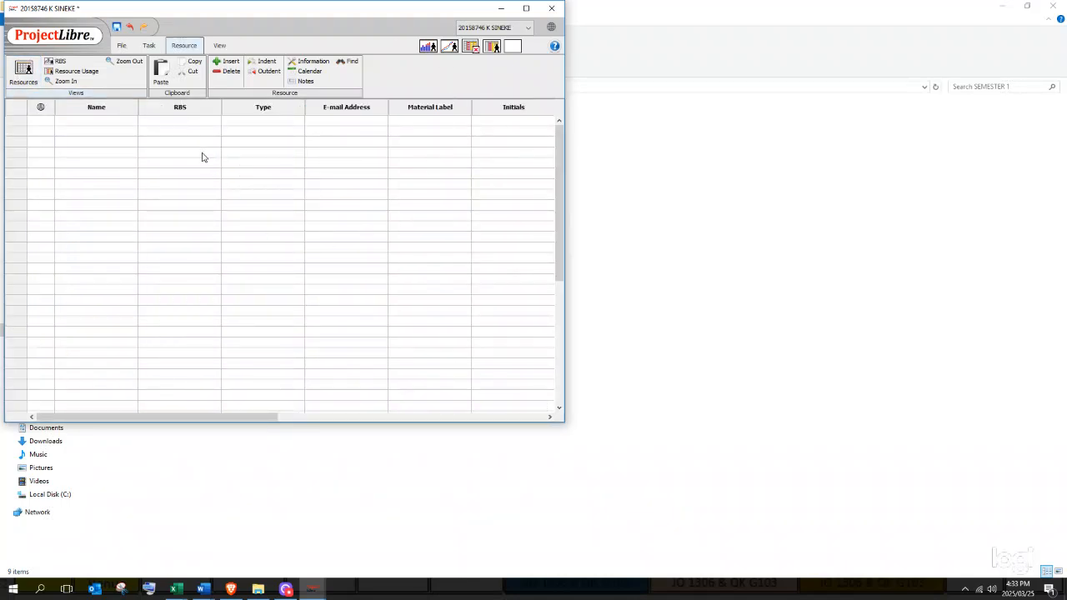
pyautogui.click(115, 130)
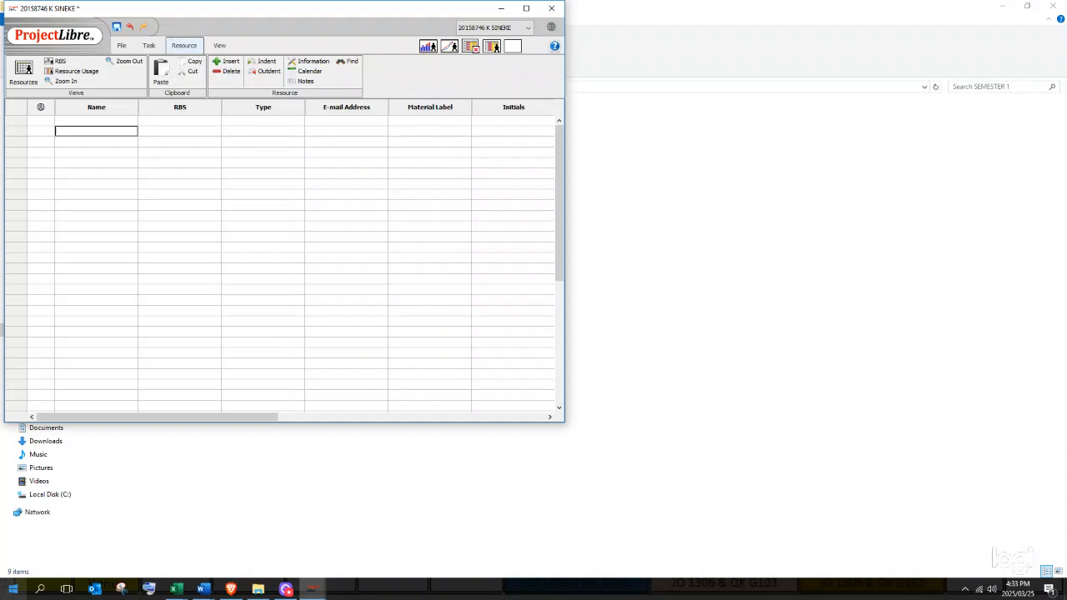
pyautogui.write('E')
pyautogui.press('BackSpace')
pyautogui.write('BEN, BIL')
pyautogui.press('Return')
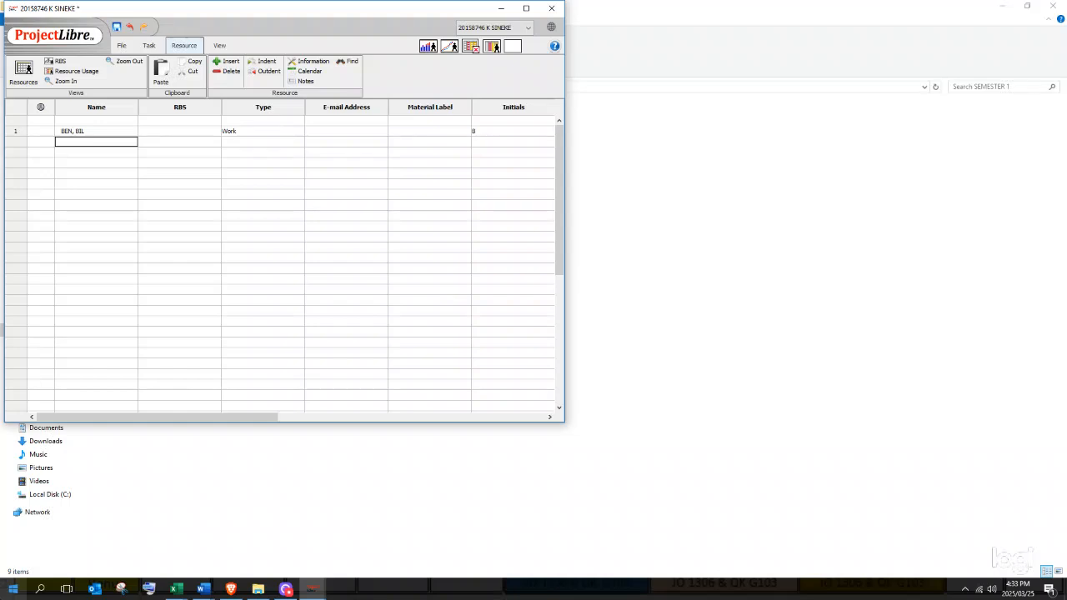
pyautogui.write('RUBEN')
pyautogui.press('Return')
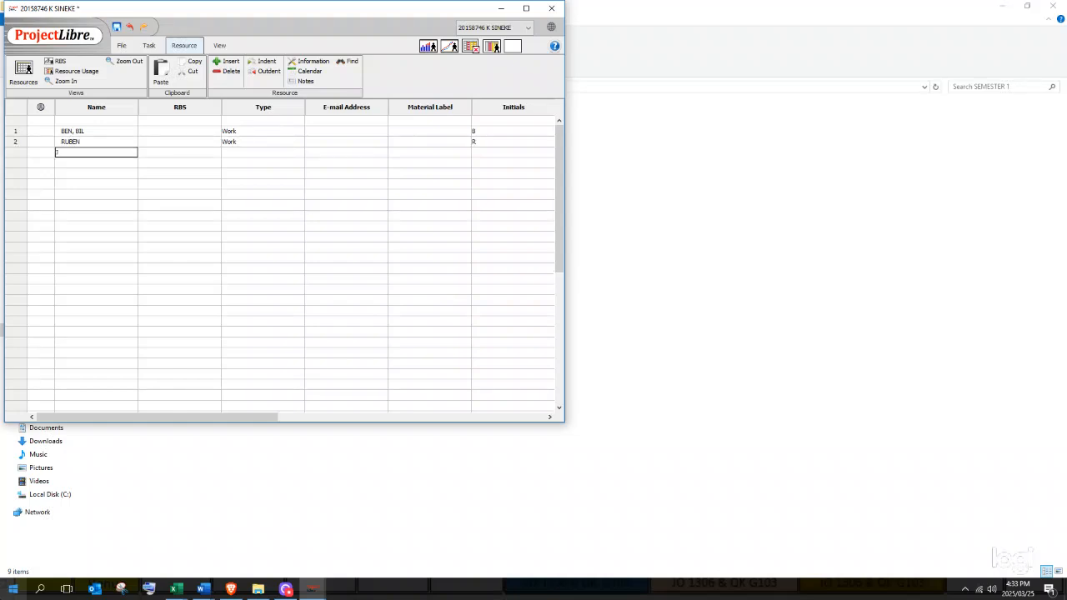
pyautogui.press('Return')
pyautogui.write('KATLEGO')
pyautogui.press('Return')
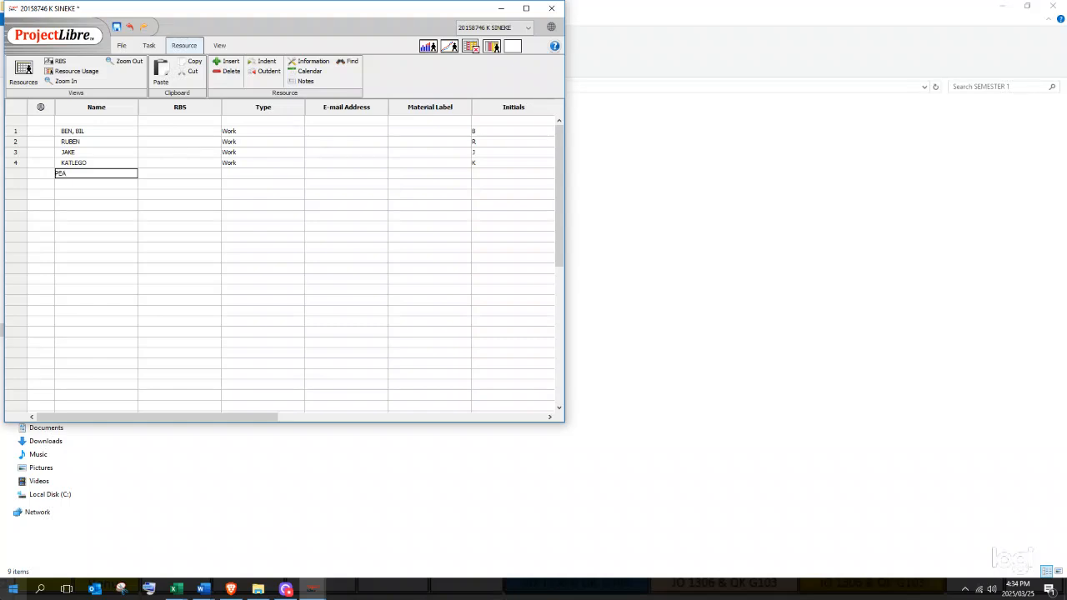
pyautogui.press('Return')
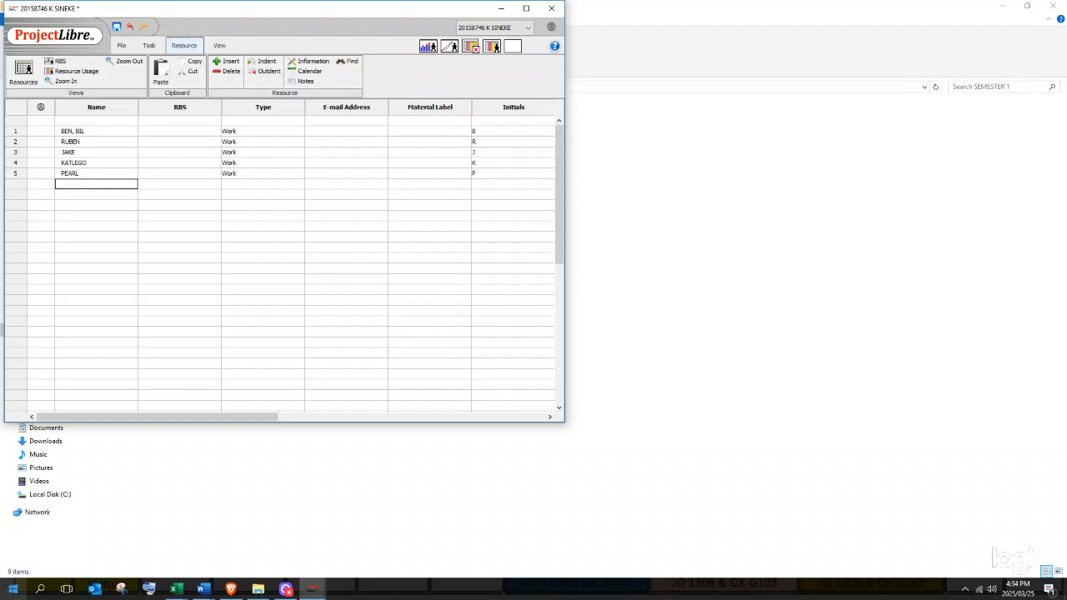
pyautogui.write('PAUL, MOSES')
pyautogui.press('Return')
# - Enter the remaining six team members' names, resources 7 through 12
pyautogui.write('ELIZABETH')
pyautogui.press('Return')
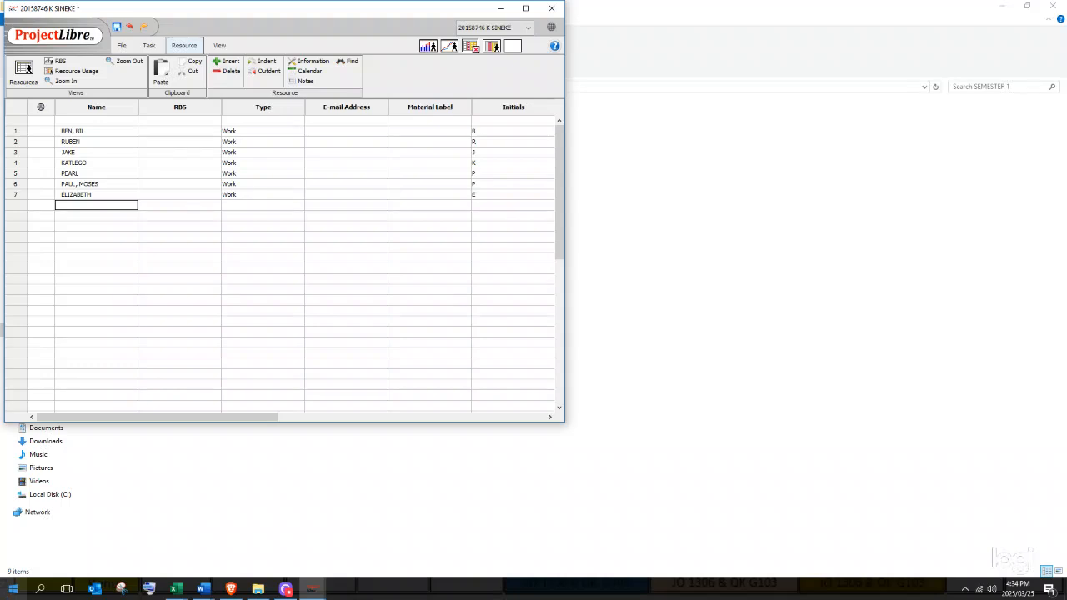
pyautogui.write('SHAUN')
pyautogui.press('Return')
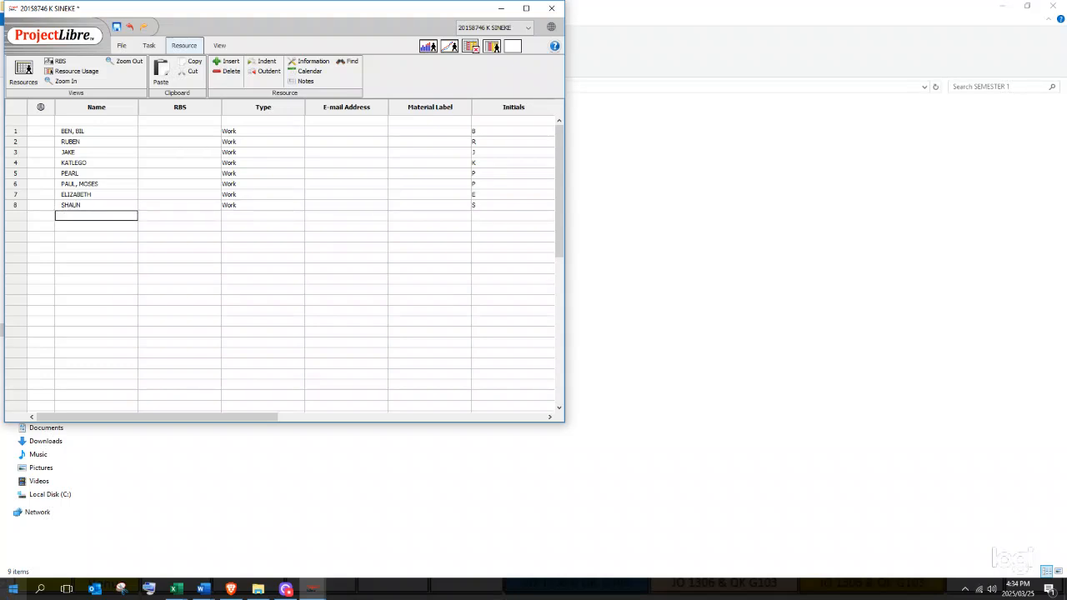
pyautogui.write('JONAH')
pyautogui.press('Return')
pyautogui.write('PETER')
pyautogui.press('Return')
pyautogui.write('MARK')
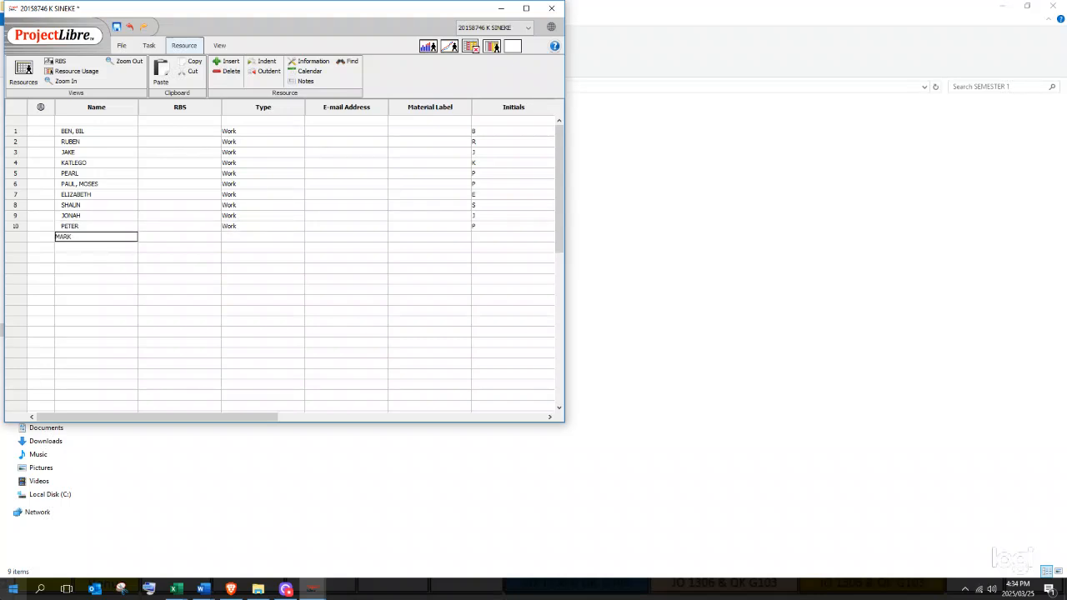
pyautogui.press('Return')
pyautogui.write('AN')
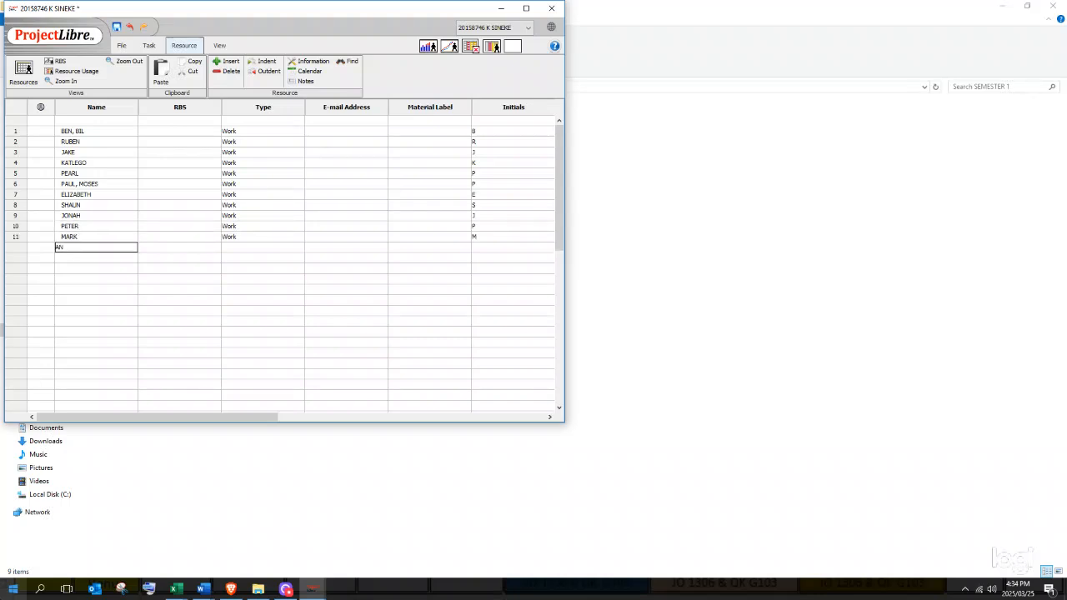
pyautogui.write('DREW')
pyautogui.press('Return')
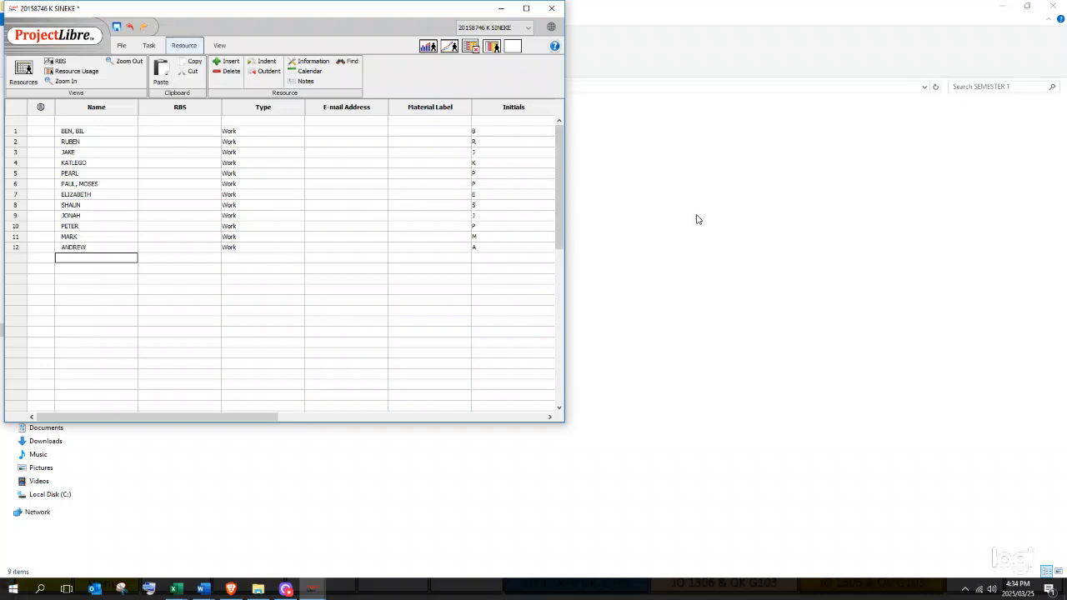
# - Scroll to the Standard Rate column and give resource 1 a rate of R 700.00/hour
pyautogui.moveTo(202, 417); pyautogui.dragTo(225, 420)
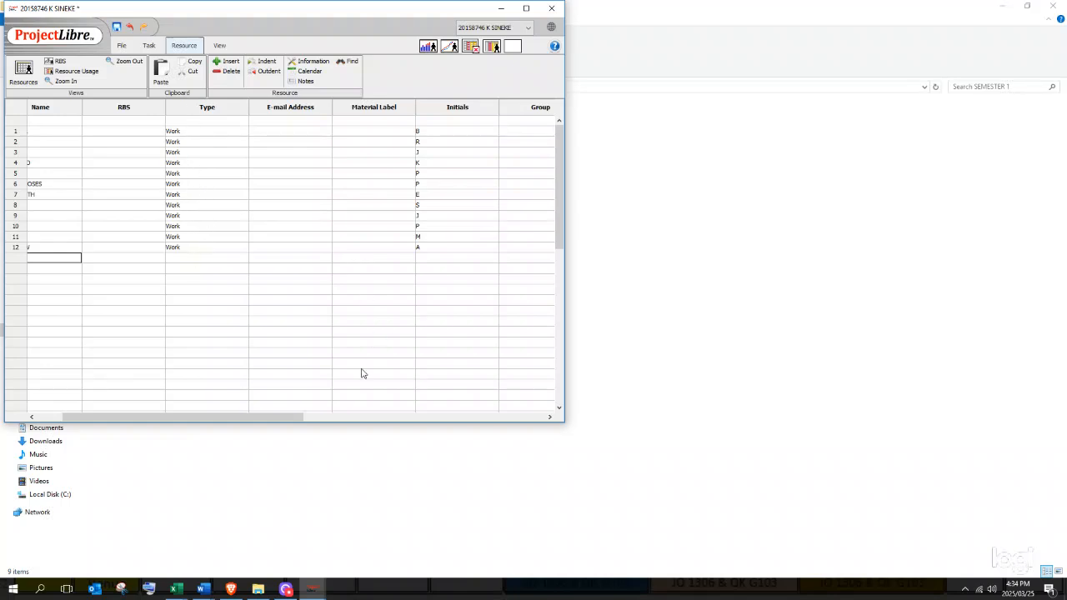
pyautogui.moveTo(295, 421); pyautogui.dragTo(548, 431)
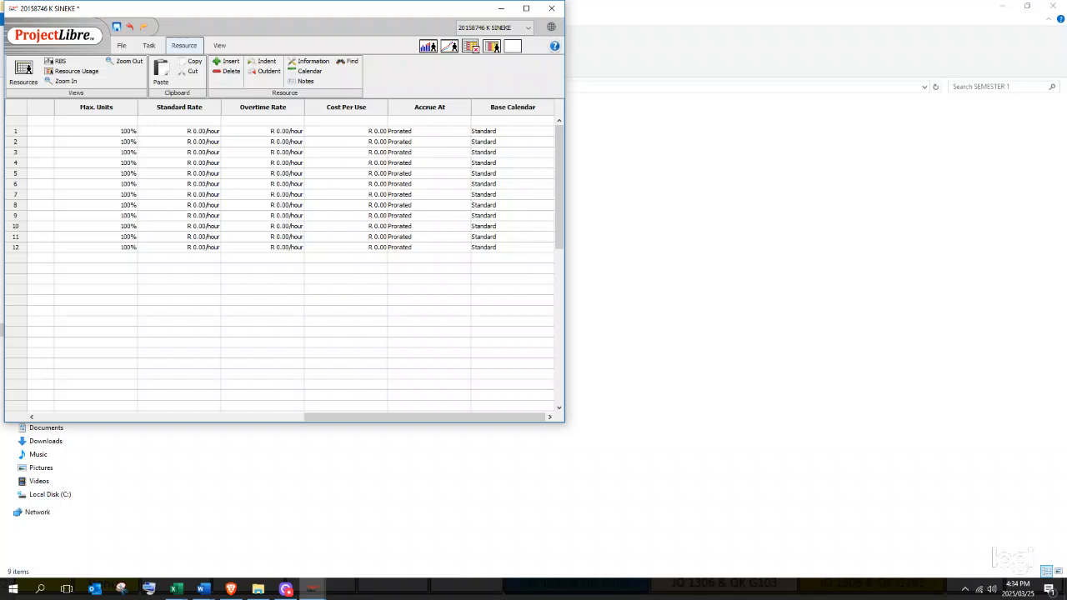
pyautogui.click(198, 130)
pyautogui.write('70')
pyautogui.press('Return')
# - Set resource 2's standard rate to R 650.00/hour and dismiss the invalid-rate error
pyautogui.write('650')
pyautogui.press('BackSpace')
pyautogui.press('BackSpace')
pyautogui.press('BackSpace')
pyautogui.press('BackSpace')
pyautogui.press('BackSpace')
pyautogui.press('BackSpace')
pyautogui.press('BackSpace')
pyautogui.press('BackSpace')
pyautogui.press('BackSpace')
pyautogui.press('BackSpace')
pyautogui.press('BackSpace')
pyautogui.press('BackSpace')
pyautogui.press('BackSpace')
pyautogui.write('650')
pyautogui.press('Return')
pyautogui.write('6')
pyautogui.doubleClick(207, 153)
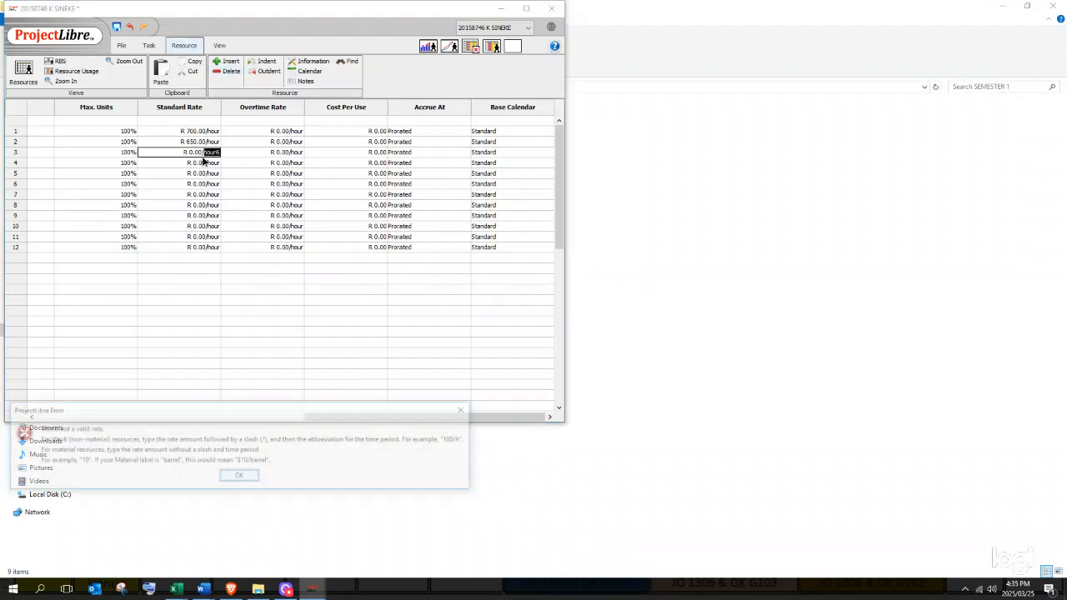
pyautogui.click(467, 409)
pyautogui.click(448, 128)
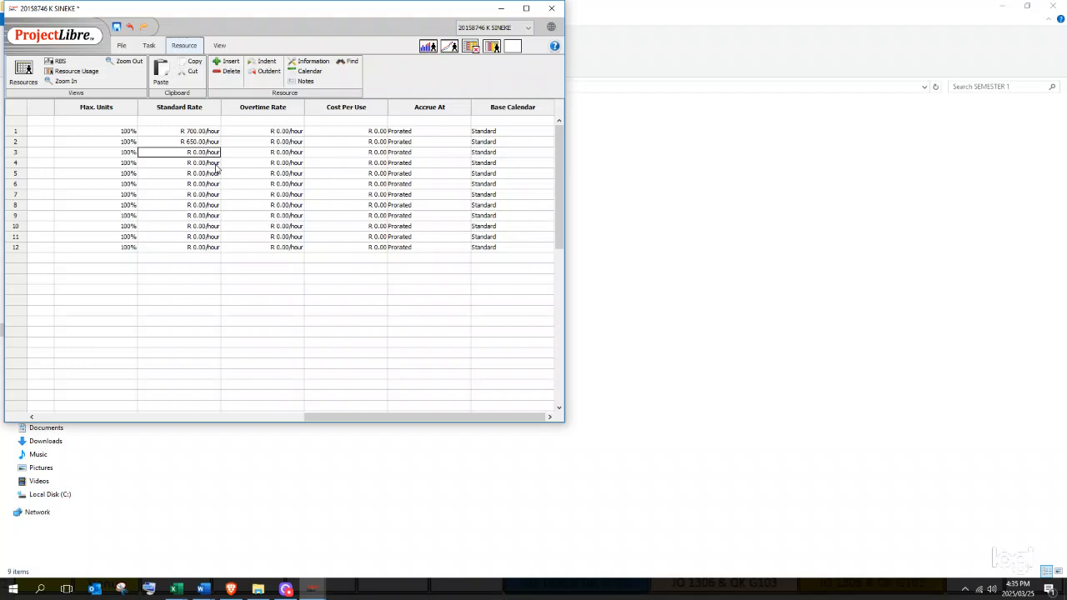
# - Set standard rates for resources 3–7 to 600, 670, 690, 500 and 550 per hour
pyautogui.moveTo(219, 153); pyautogui.dragTo(187, 153)
pyautogui.write('600')
pyautogui.press('Return')
pyautogui.doubleClick(203, 163)
pyautogui.click(447, 131)
pyautogui.click(203, 162)
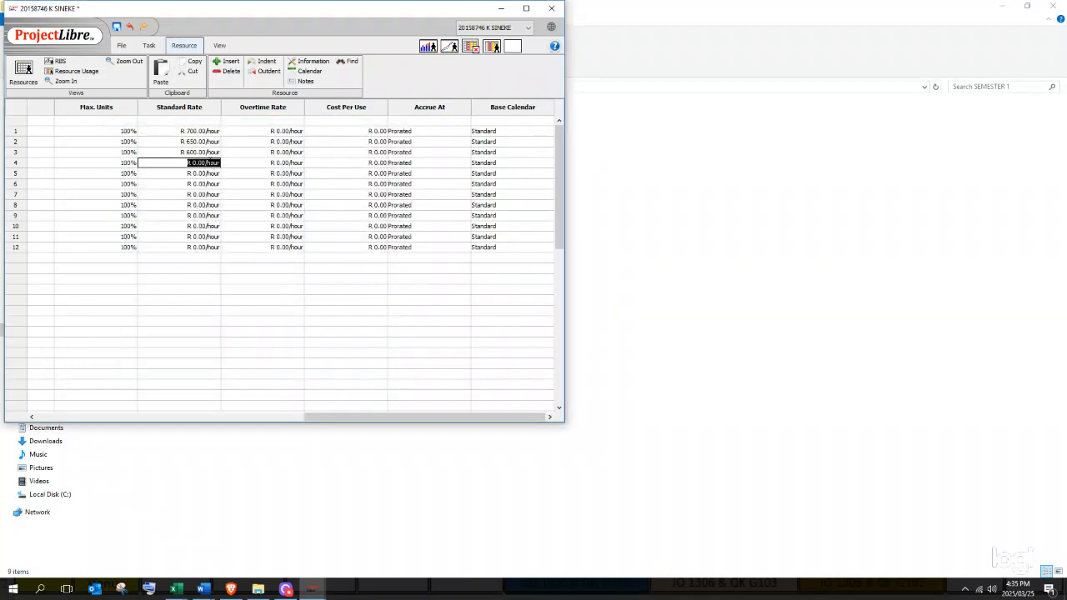
pyautogui.write('670')
pyautogui.press('Return')
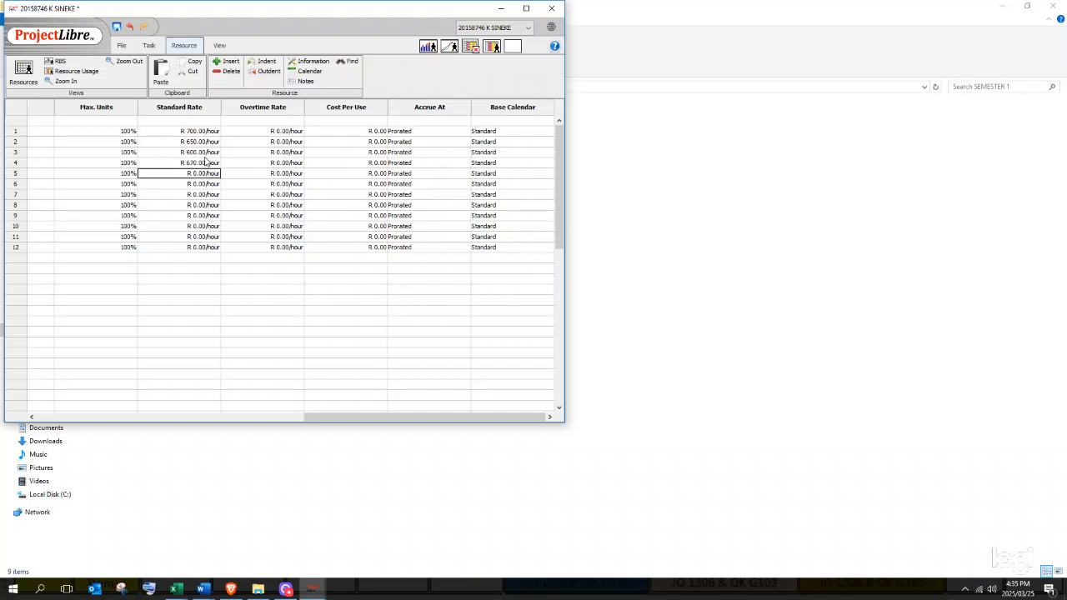
pyautogui.click(206, 170)
pyautogui.write('690')
pyautogui.press('Return')
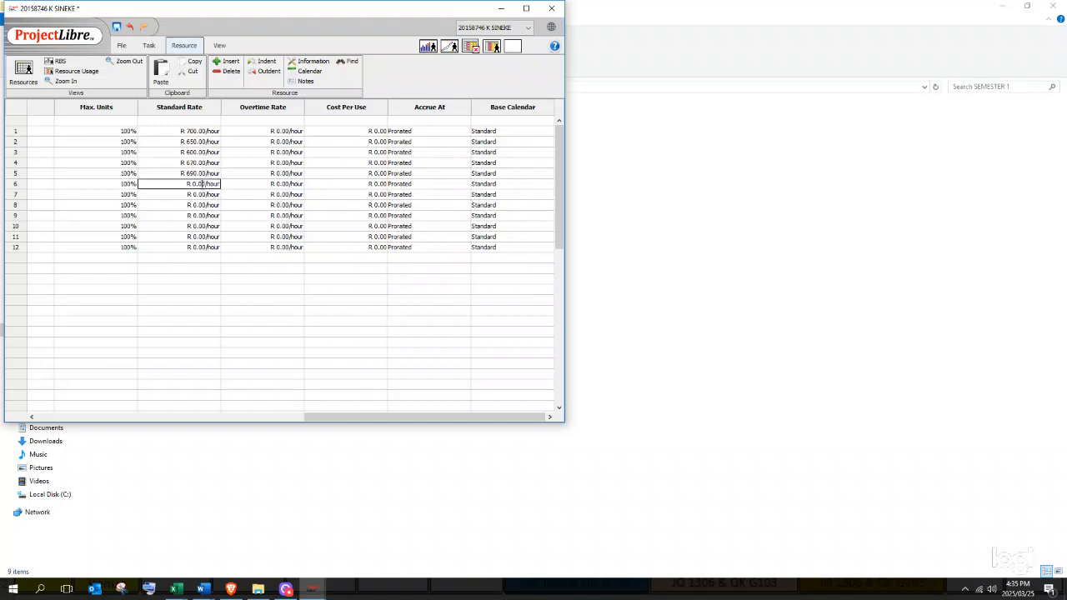
pyautogui.click(205, 184)
pyautogui.write('500')
pyautogui.press('Return')
pyautogui.click(205, 195)
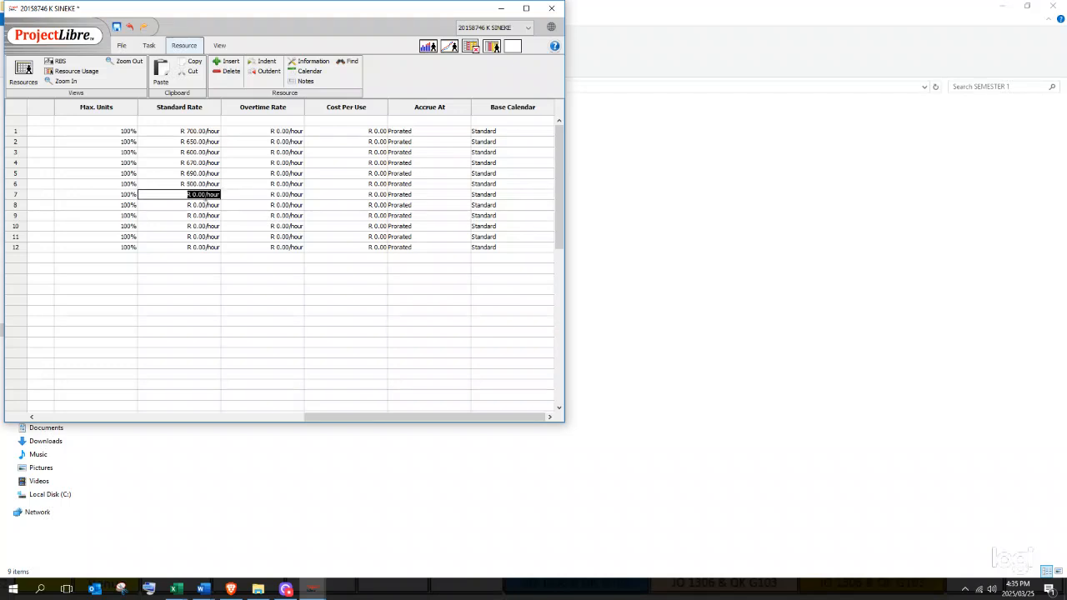
pyautogui.write('550')
pyautogui.press('Return')
# - Set standard rates for resources 8–12 to 400, 450, 300, 350 and 500 per hour
pyautogui.click(199, 205)
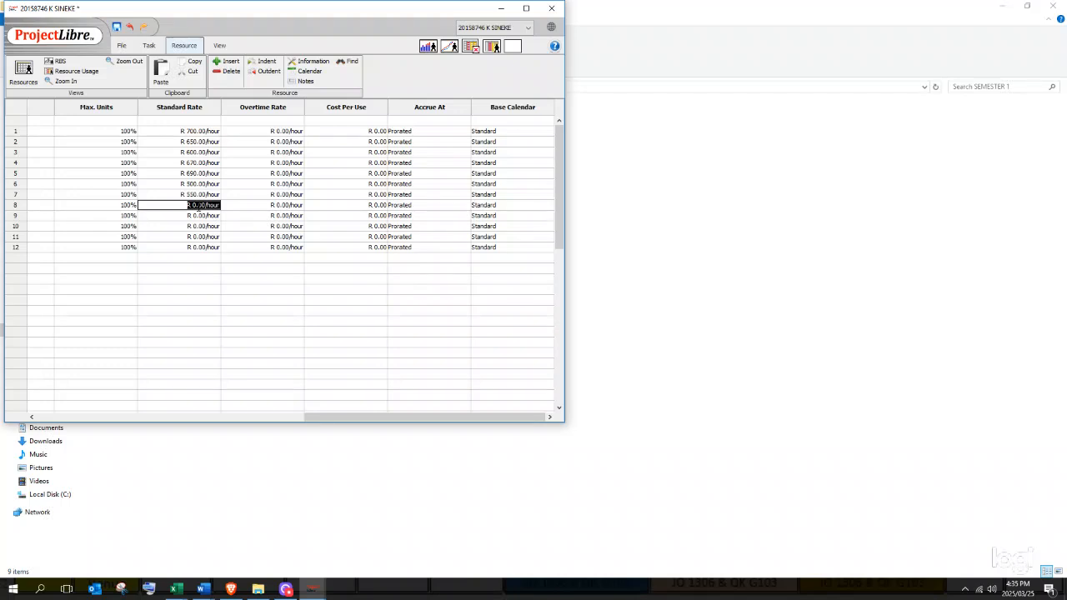
pyautogui.write('400')
pyautogui.press('Return')
pyautogui.click(205, 216)
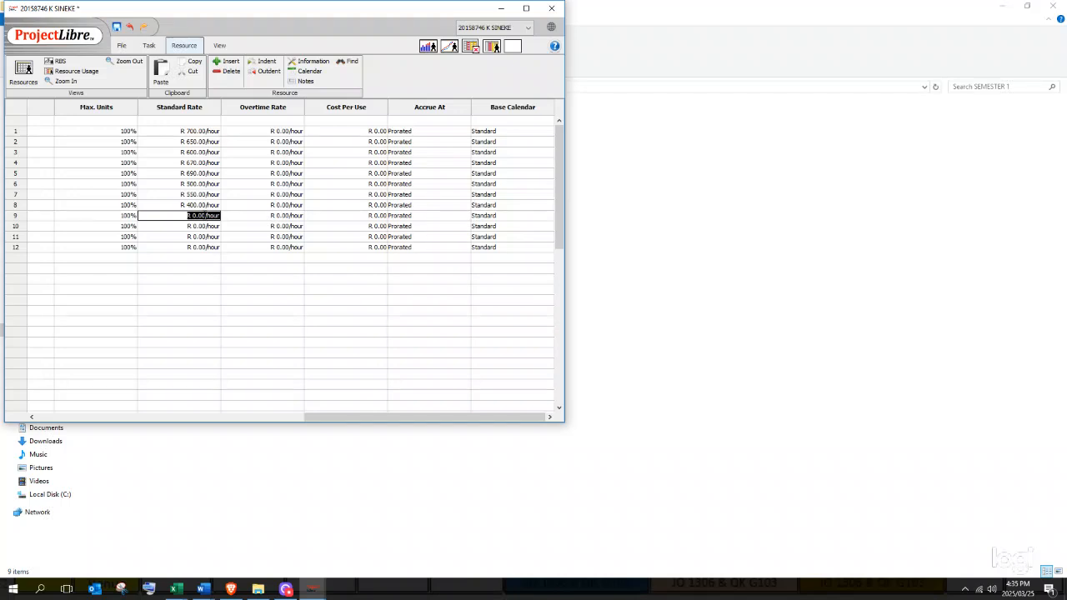
pyautogui.write('450')
pyautogui.press('Return')
pyautogui.click(202, 225)
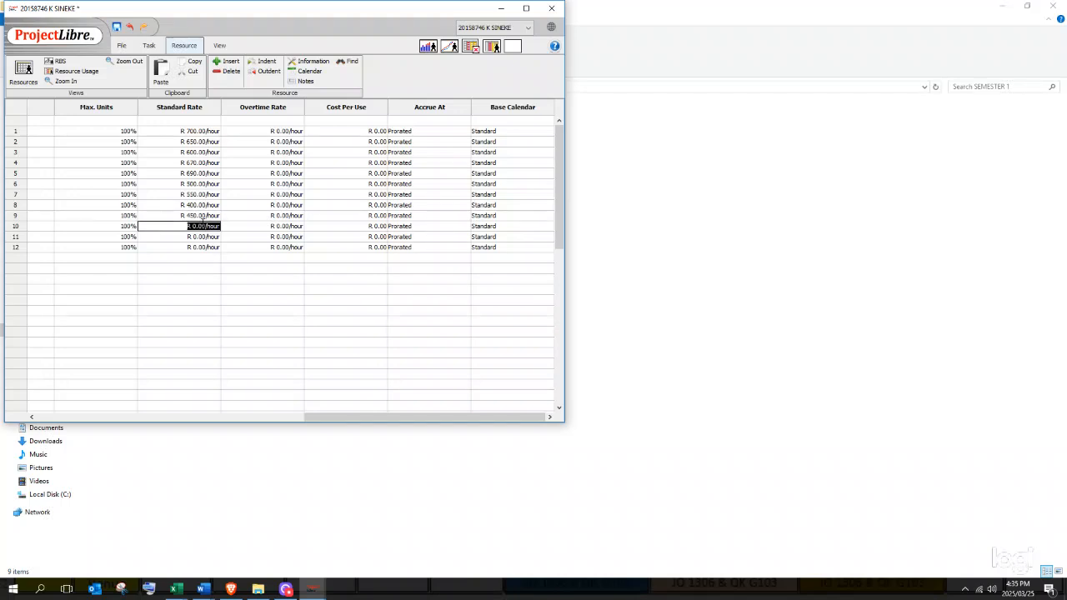
pyautogui.write('300')
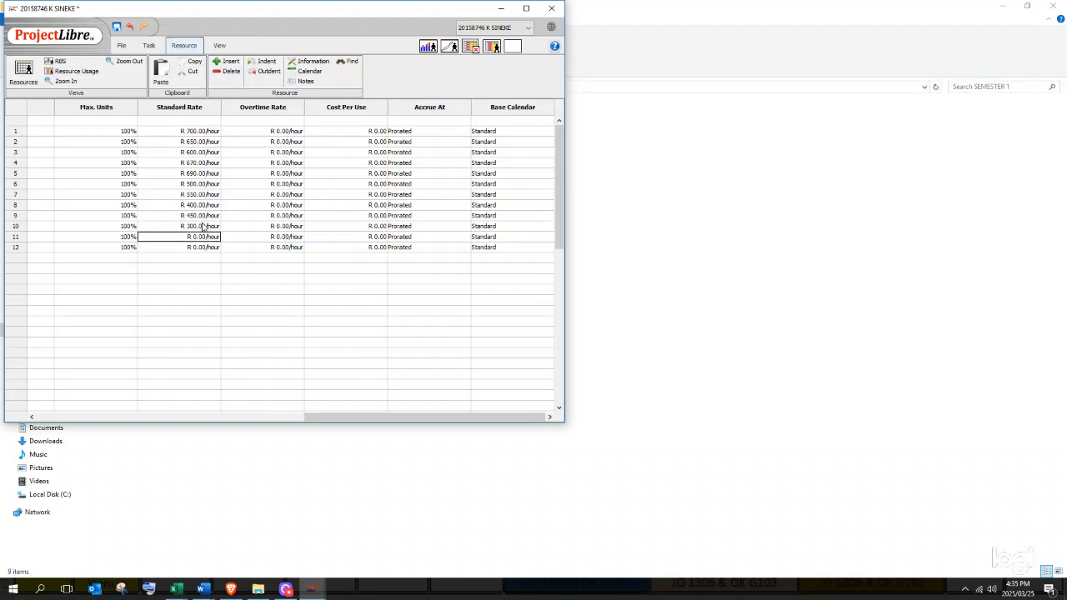
pyautogui.doubleClick(201, 240)
pyautogui.write('6')
pyautogui.press('Return')
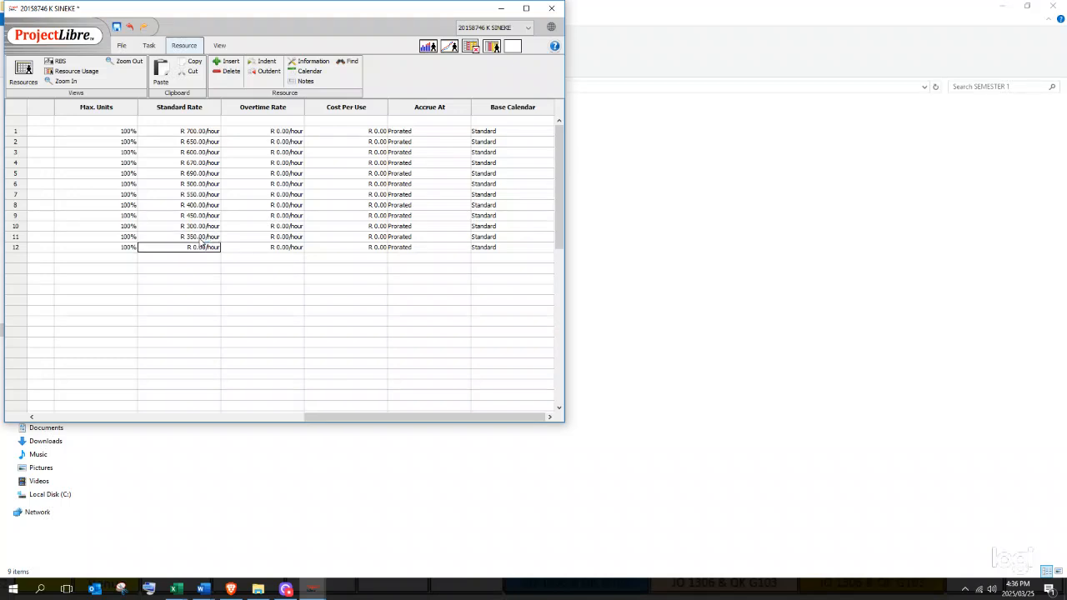
pyautogui.doubleClick(212, 249)
pyautogui.write('500')
pyautogui.press('Return')
pyautogui.moveTo(375, 417); pyautogui.dragTo(159, 395)
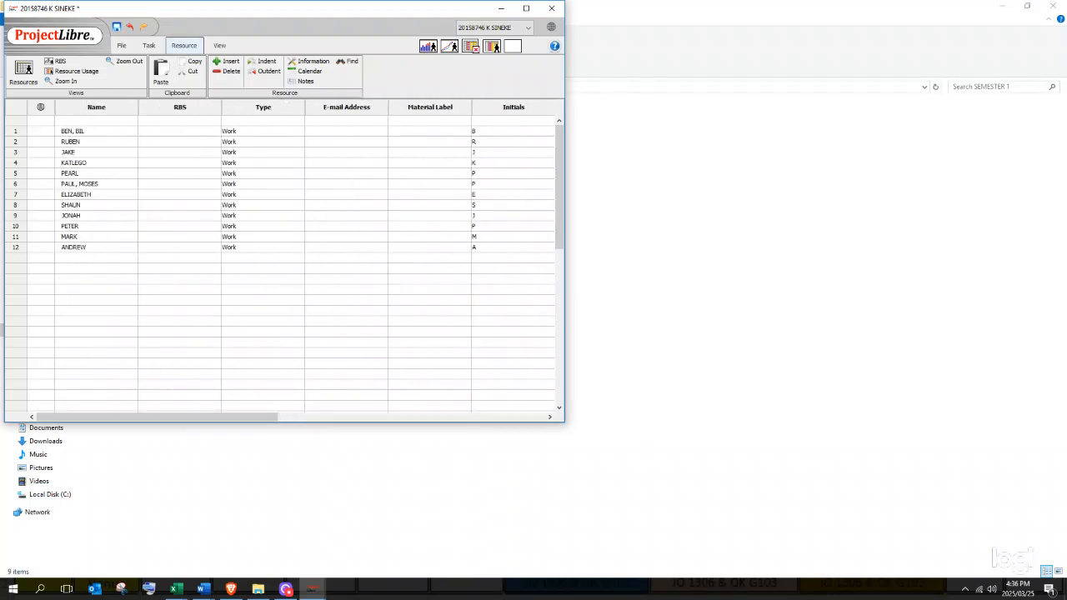
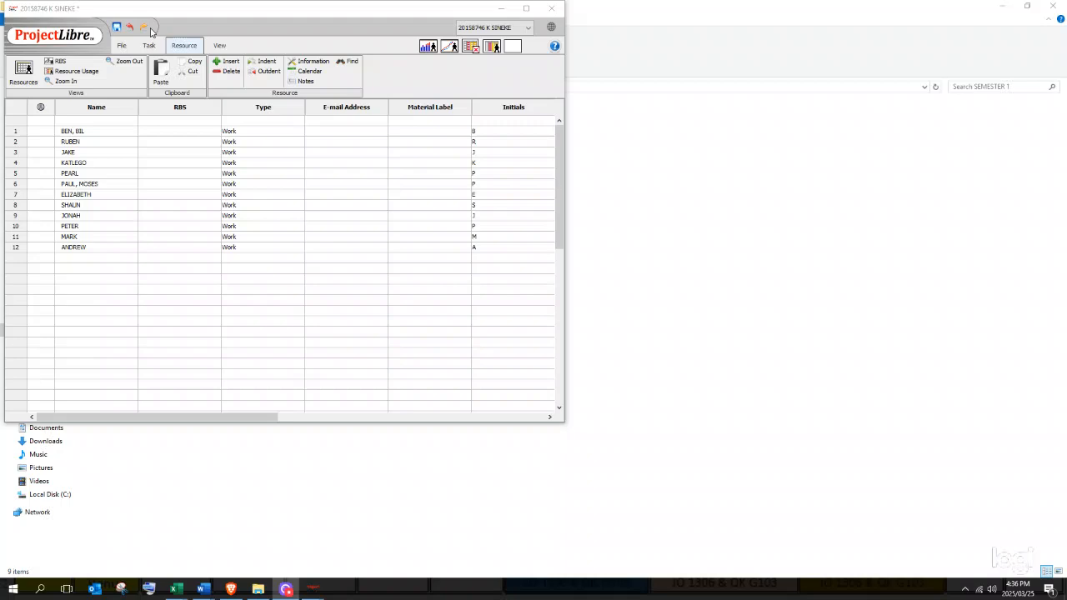
# - Check the project list, then show the Gantt task table with the PHASE 1 and PHASE 2 tasks
pyautogui.click(121, 46)
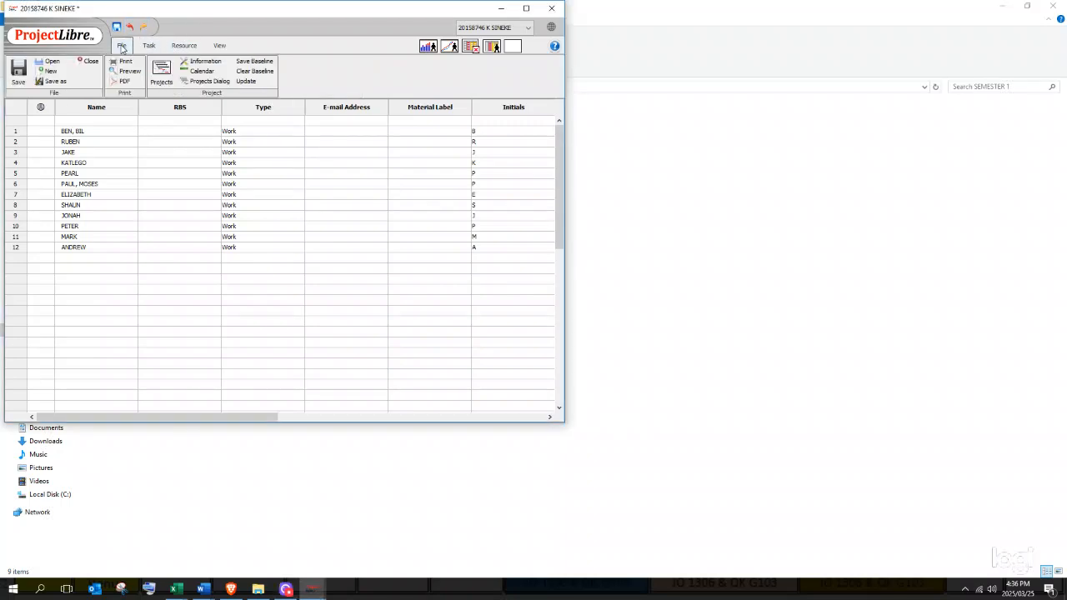
pyautogui.click(169, 76)
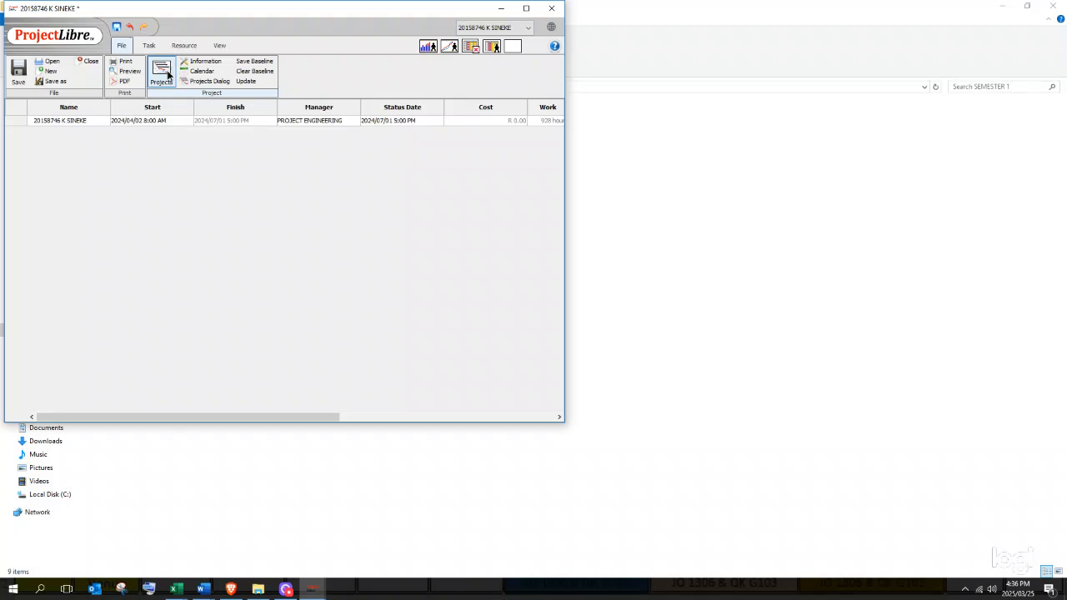
pyautogui.click(179, 49)
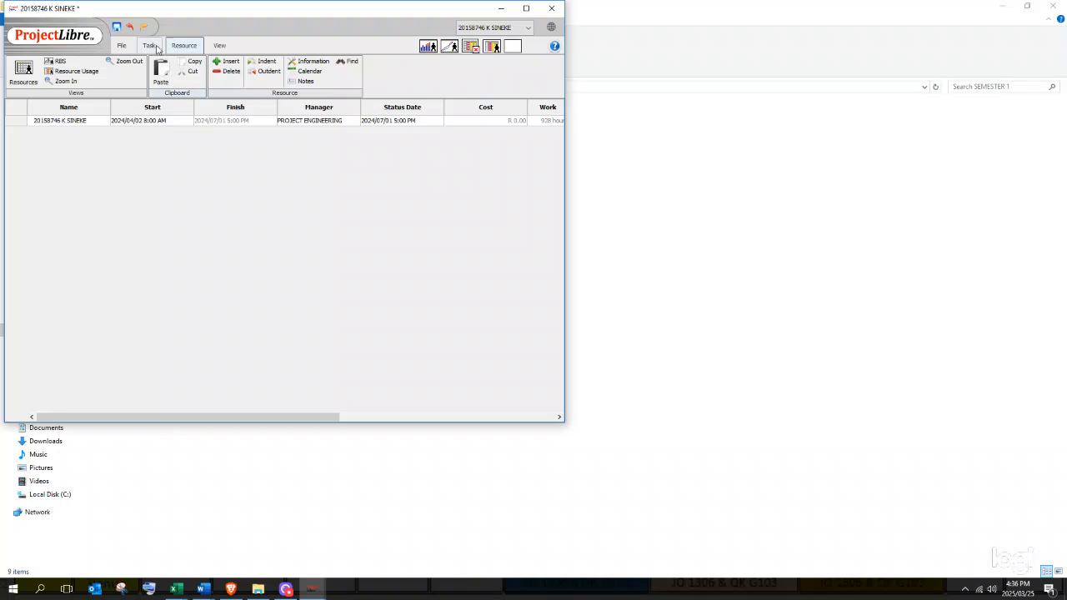
pyautogui.click(150, 45)
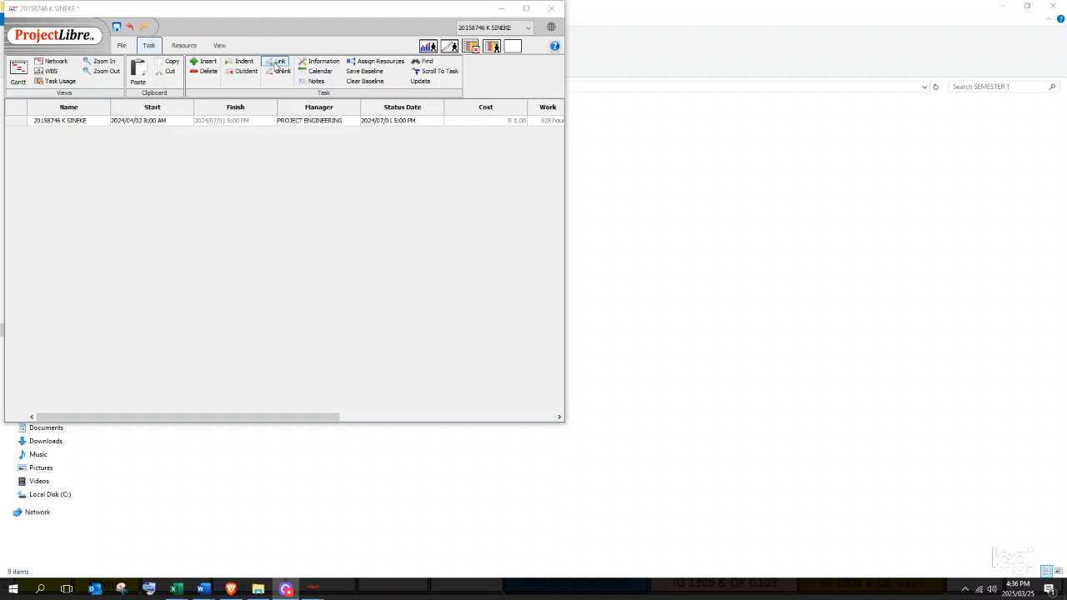
pyautogui.click(172, 48)
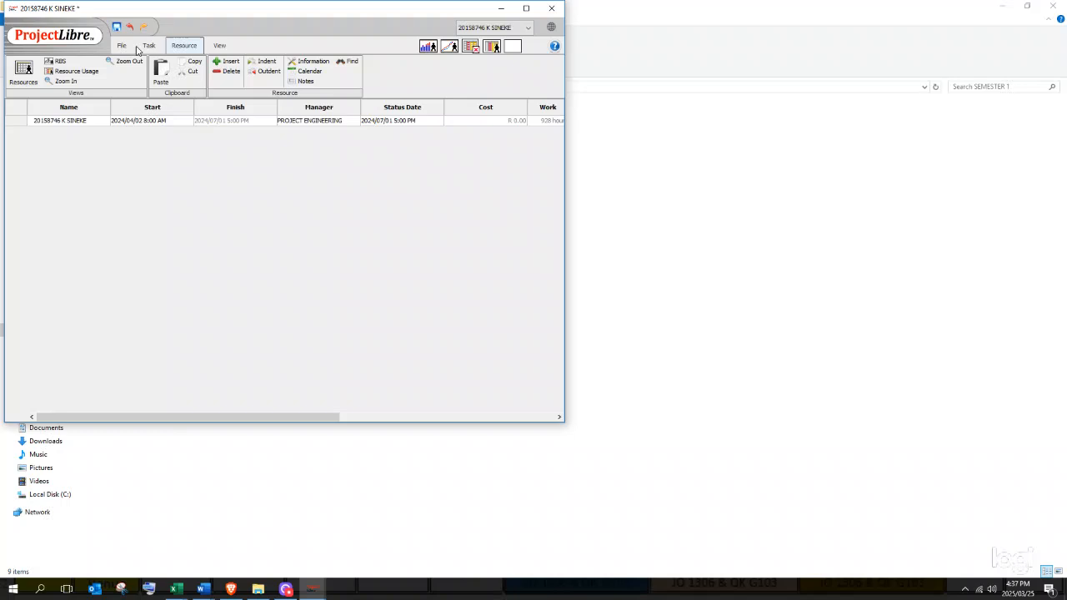
pyautogui.click(147, 46)
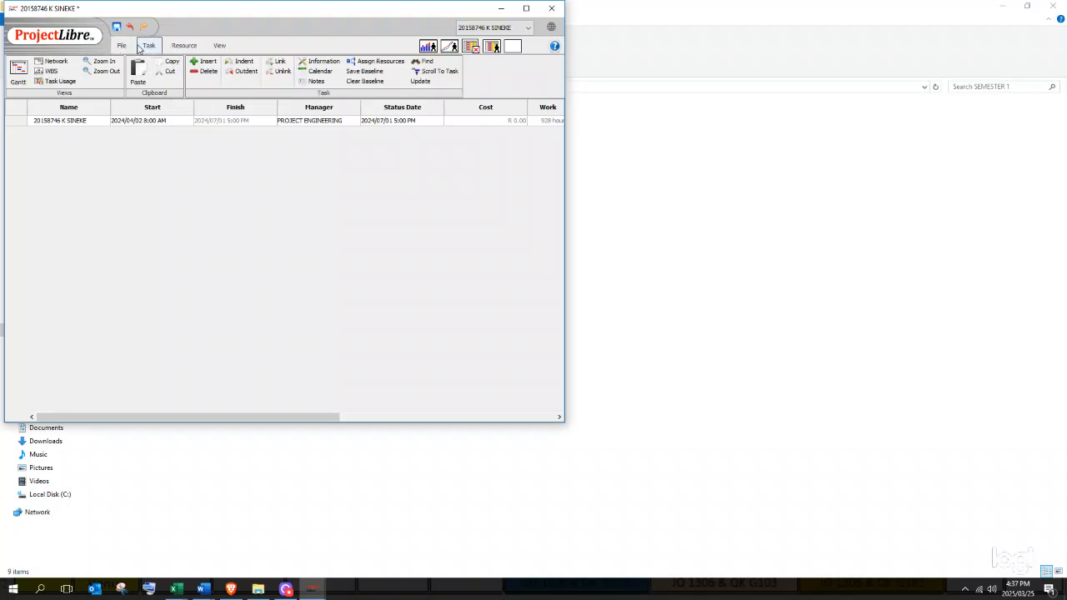
pyautogui.click(17, 72)
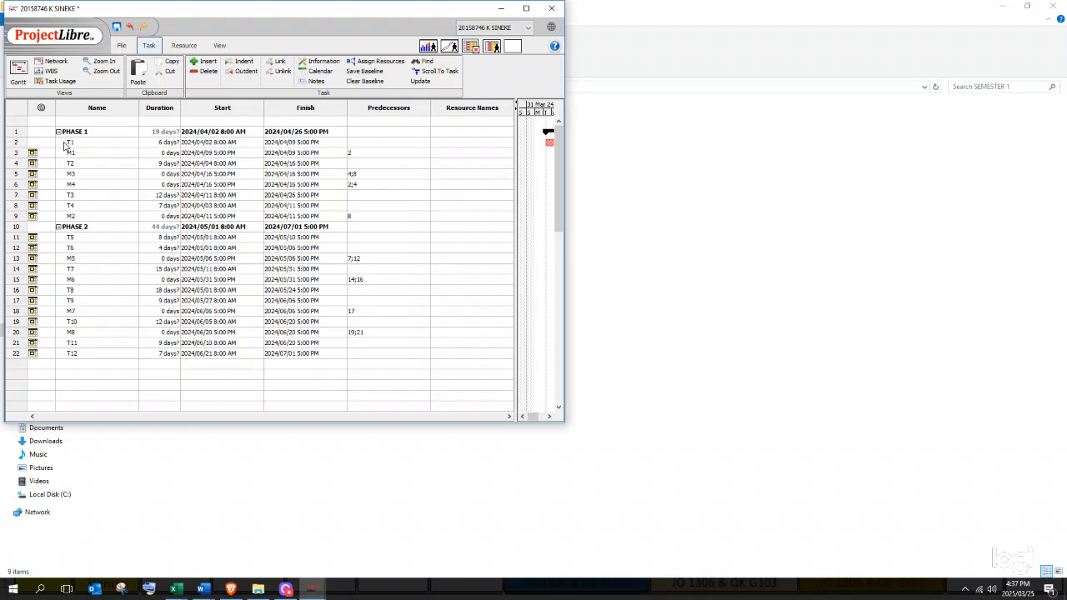
# - Assign the first resource to task T1 at 100%, then widen the Gantt pane and maximize the window
pyautogui.doubleClick(65, 144)
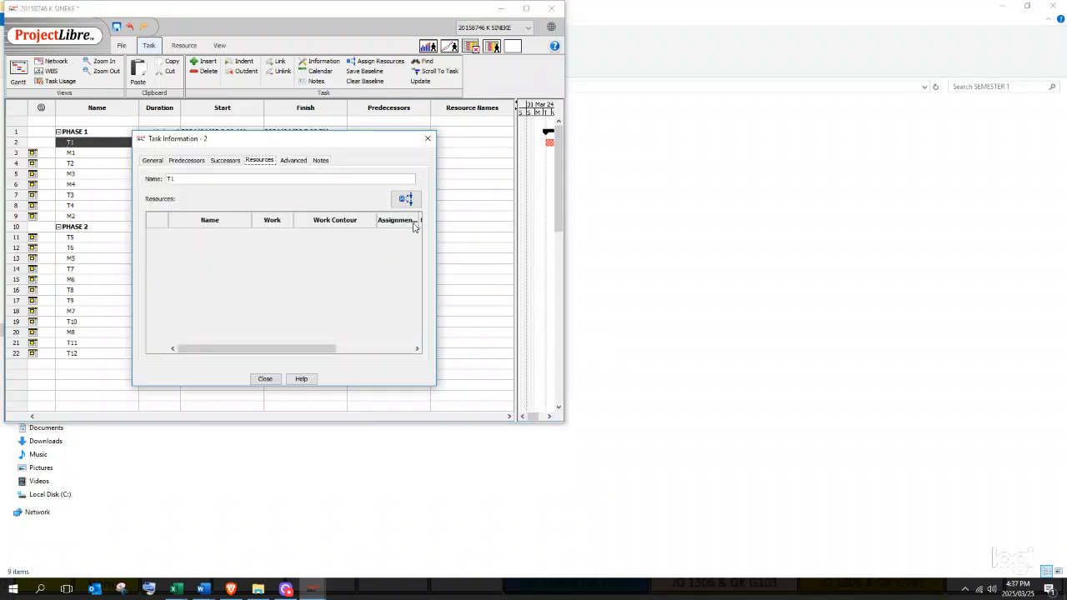
pyautogui.click(406, 200)
pyautogui.click(233, 213)
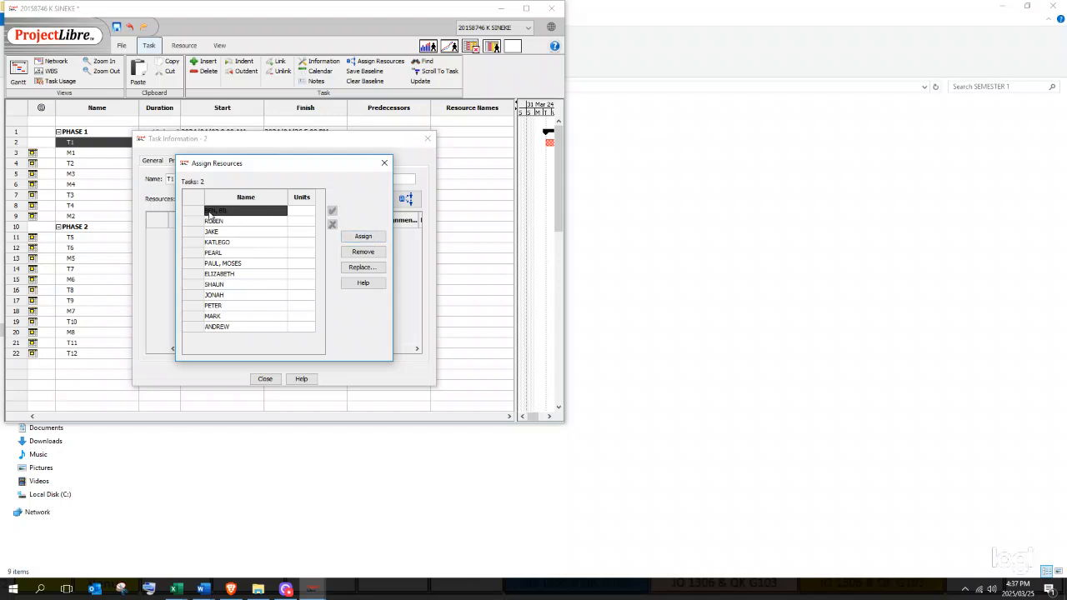
pyautogui.click(359, 237)
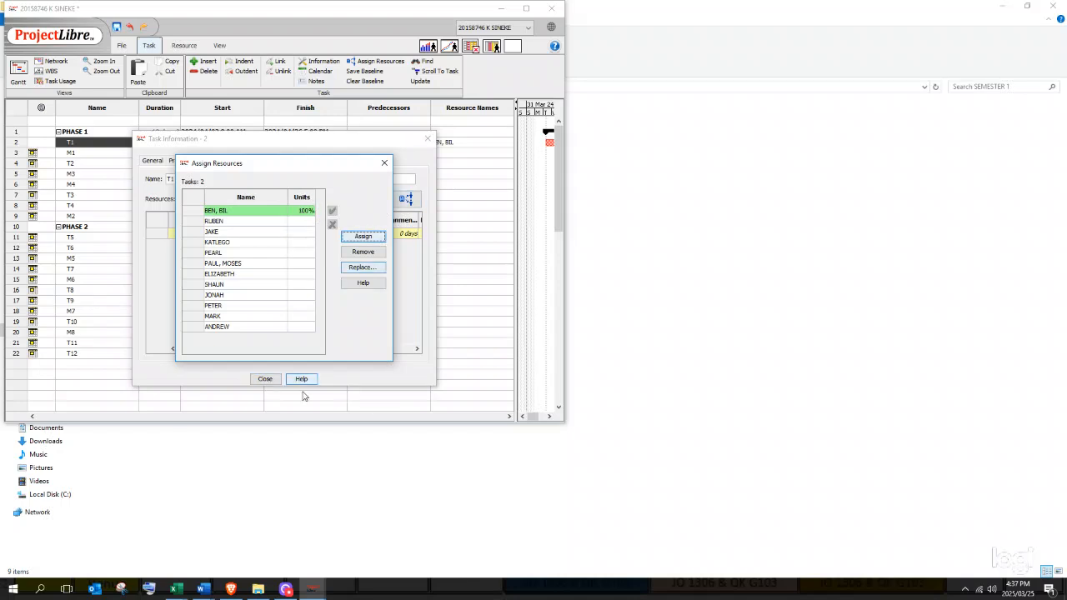
pyautogui.click(263, 379)
pyautogui.click(263, 379)
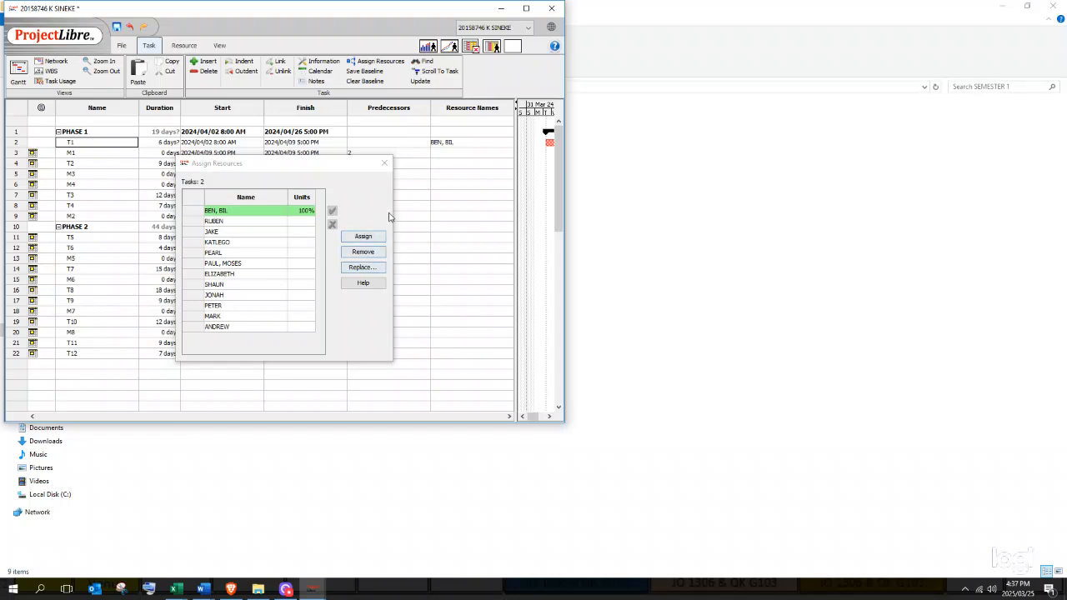
pyautogui.click(381, 165)
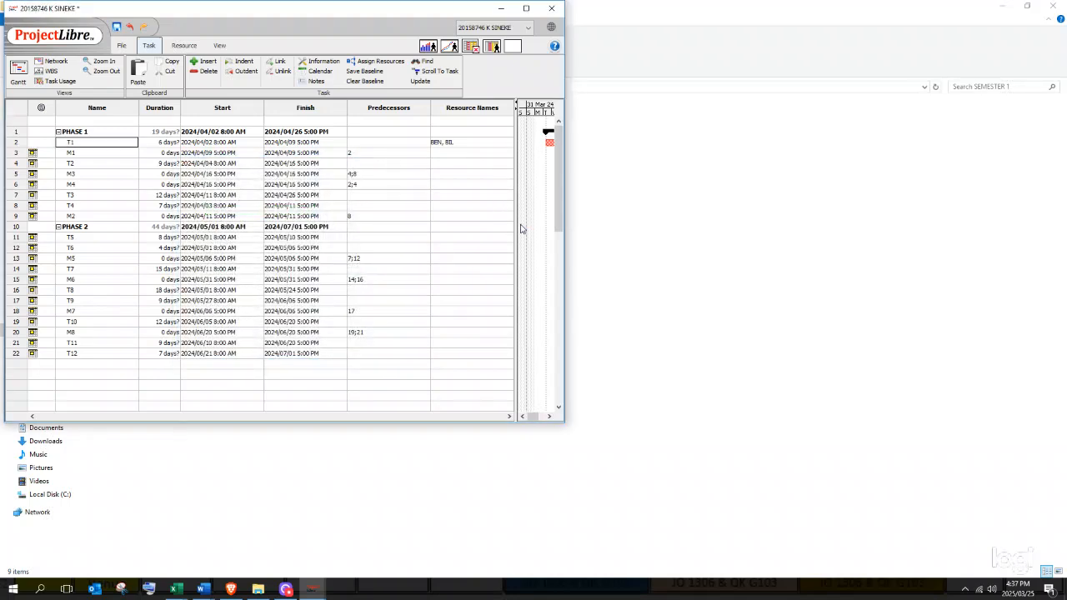
pyautogui.moveTo(517, 226); pyautogui.dragTo(445, 212)
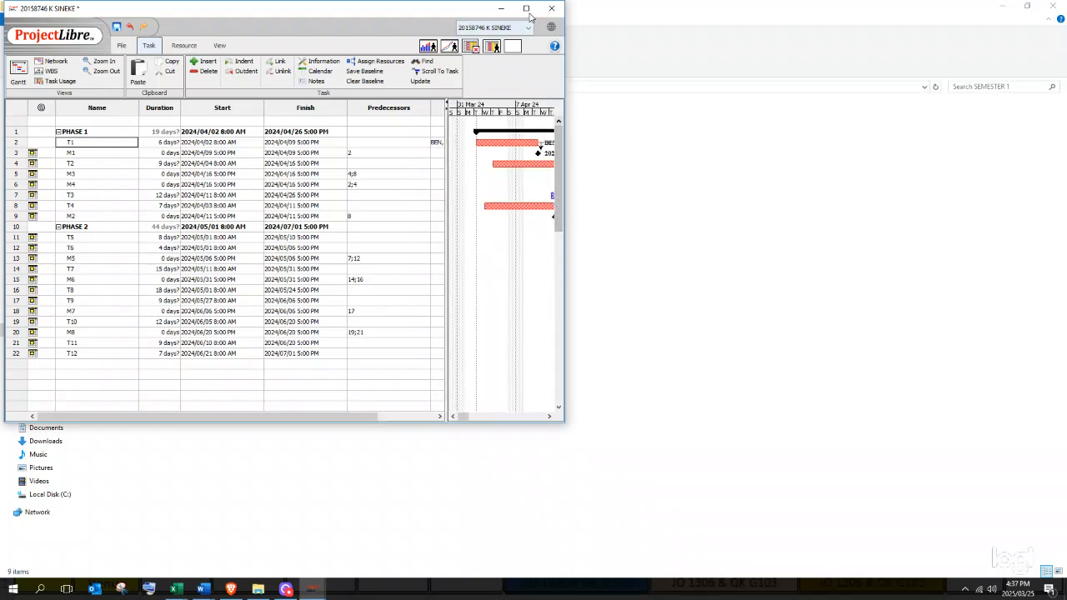
pyautogui.click(526, 7)
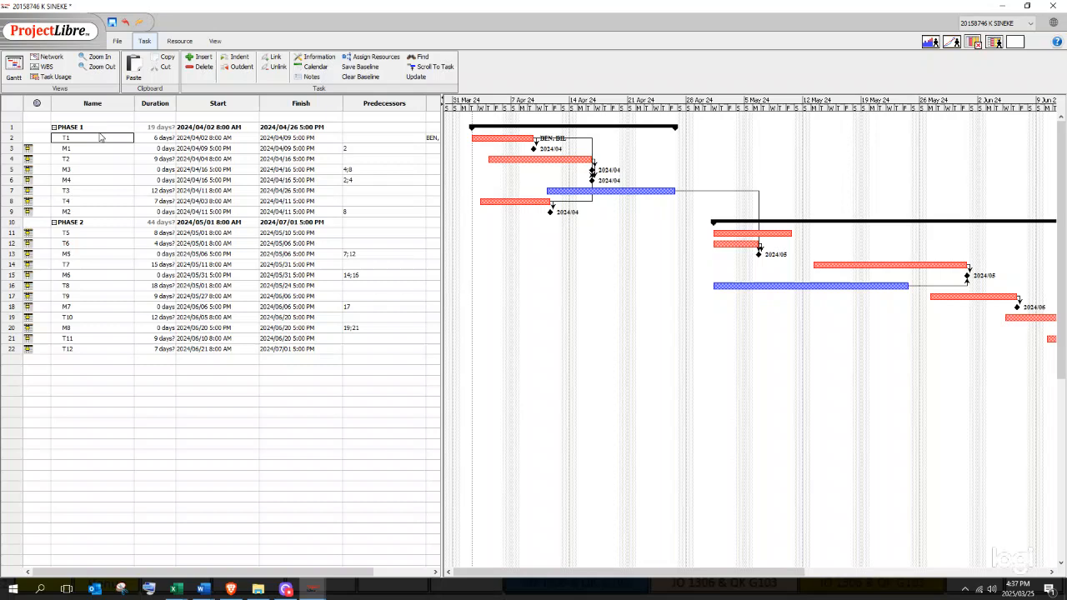
# - Assign the second resource to task T2 and the third resource to task T3
pyautogui.doubleClick(70, 160)
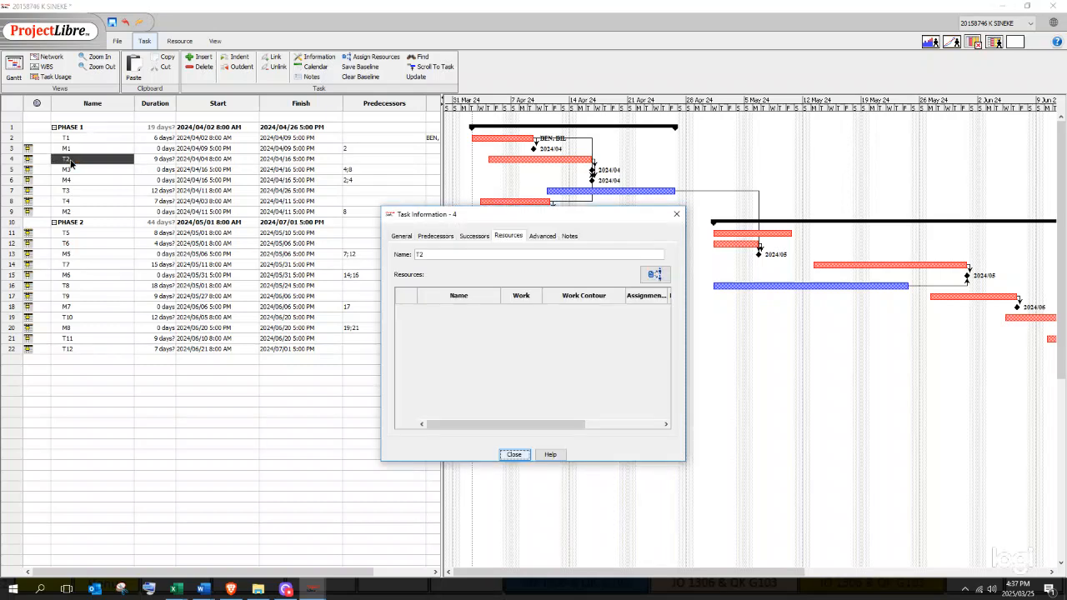
pyautogui.click(655, 277)
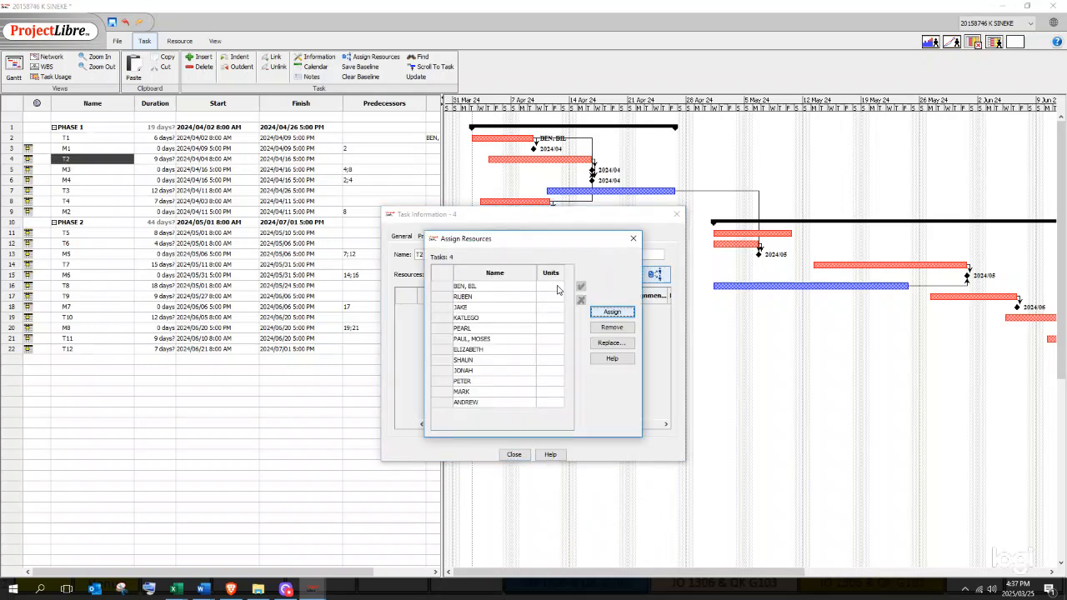
pyautogui.click(498, 300)
pyautogui.click(613, 313)
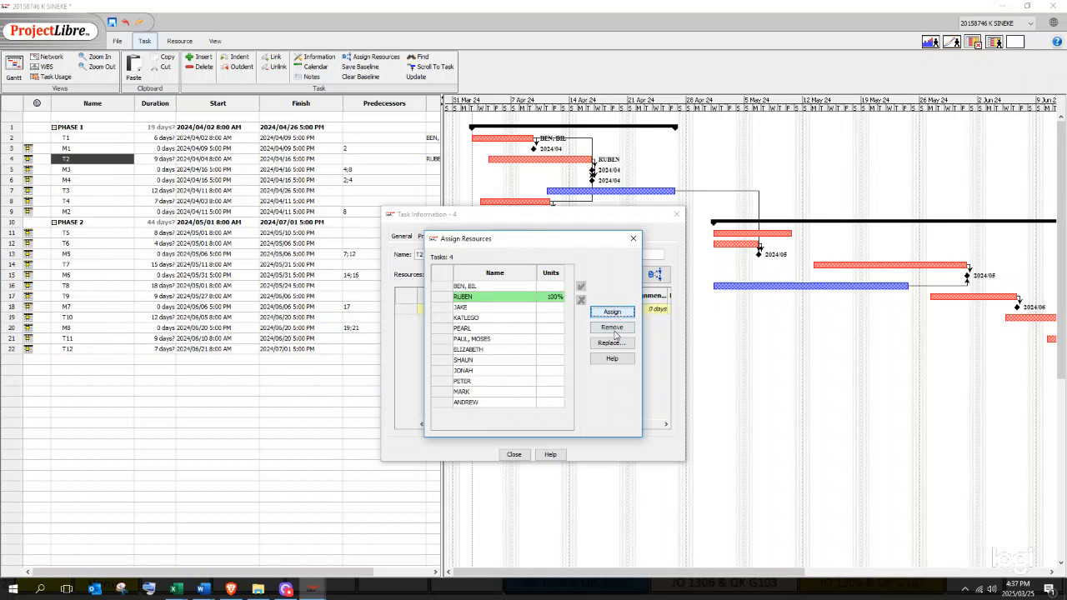
pyautogui.click(513, 455)
pyautogui.click(635, 241)
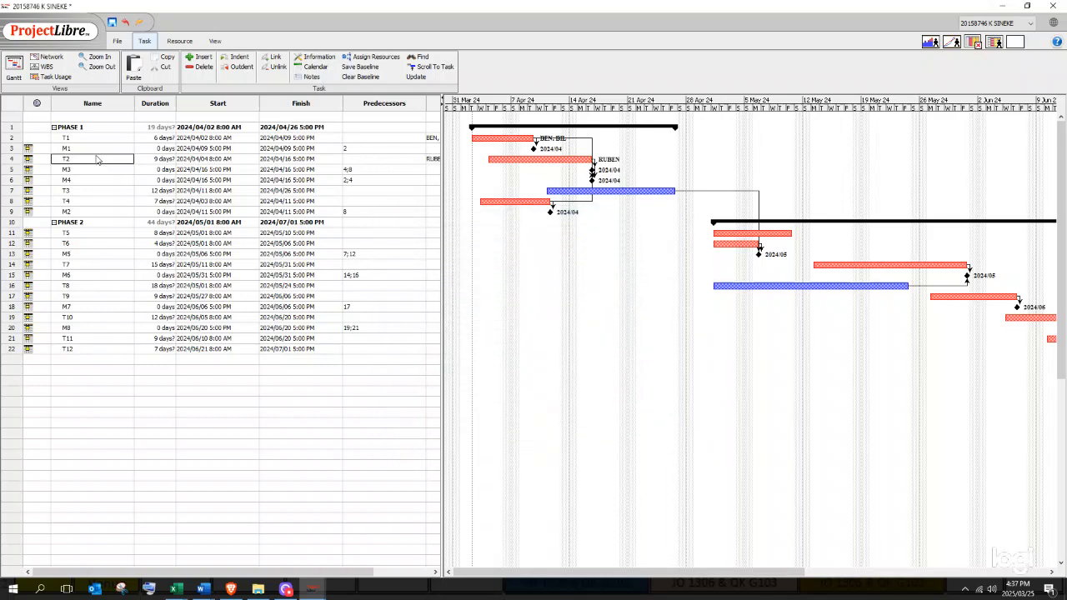
pyautogui.doubleClick(73, 193)
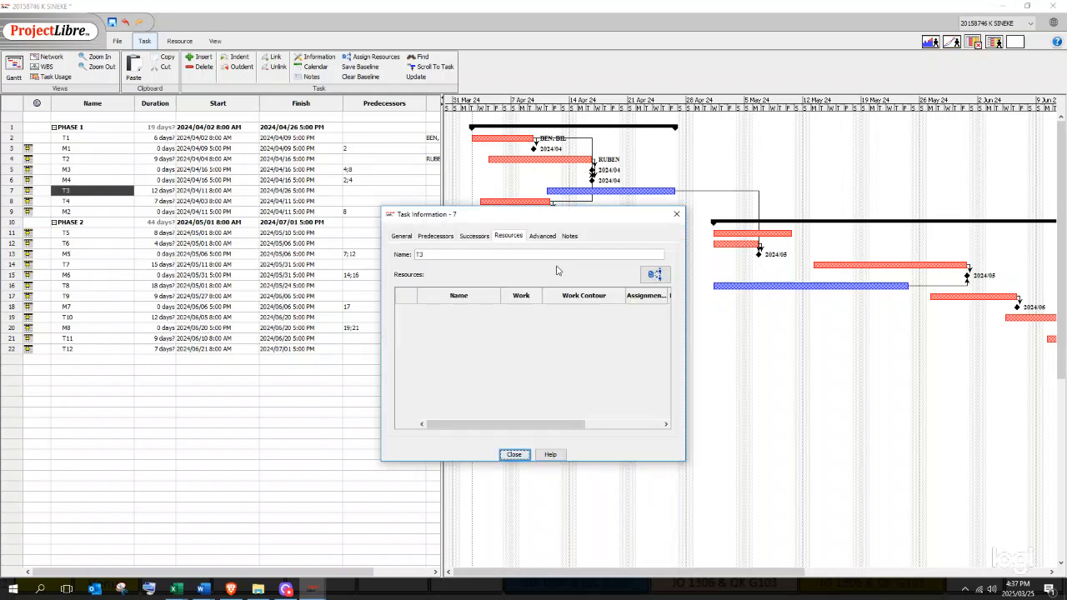
pyautogui.click(655, 274)
pyautogui.click(466, 308)
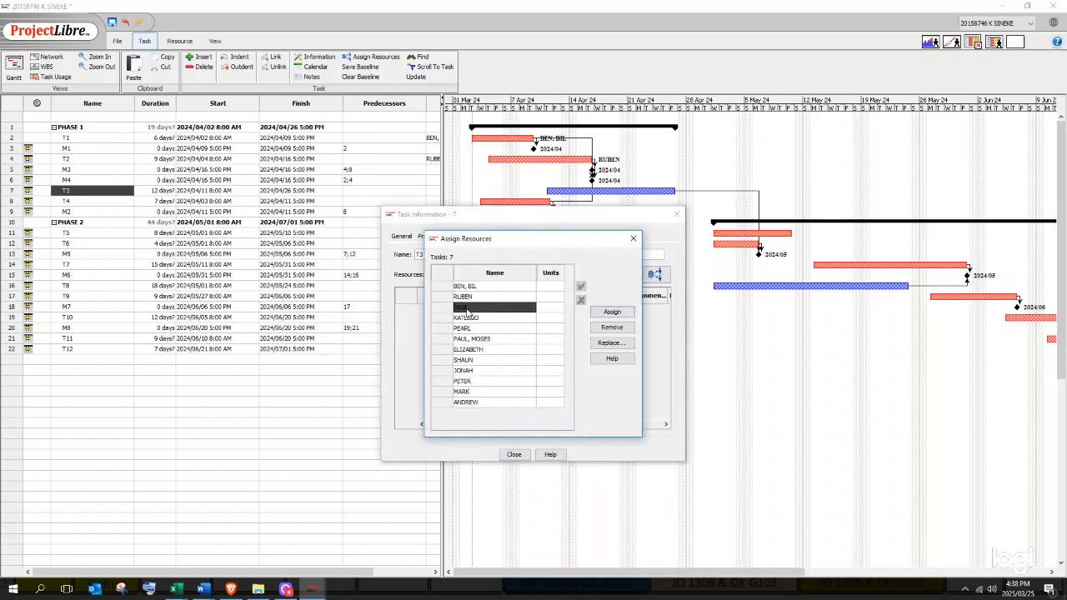
pyautogui.click(613, 312)
pyautogui.click(513, 455)
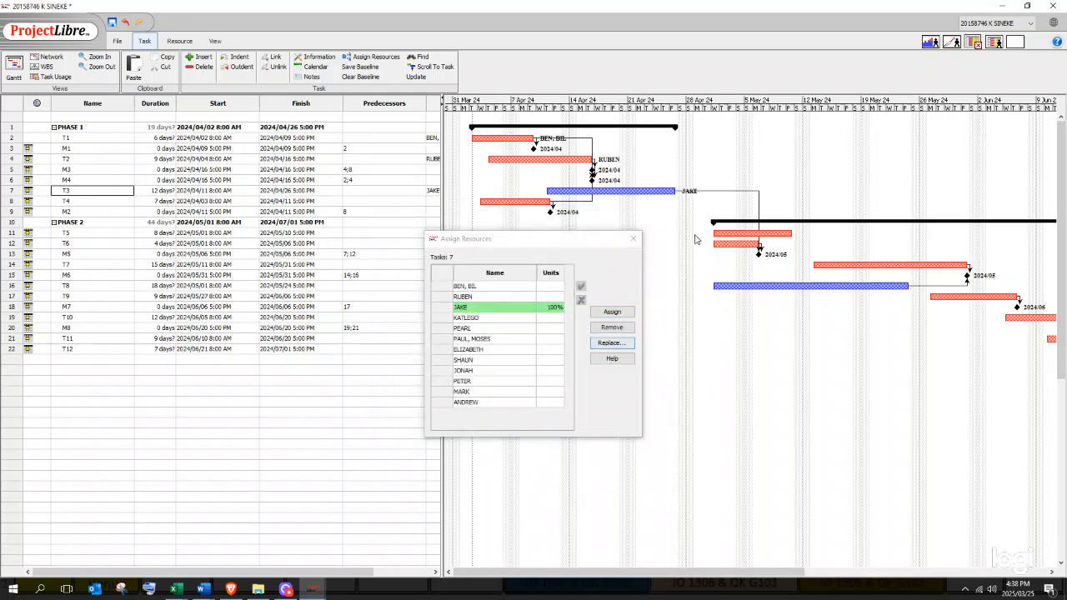
pyautogui.click(634, 240)
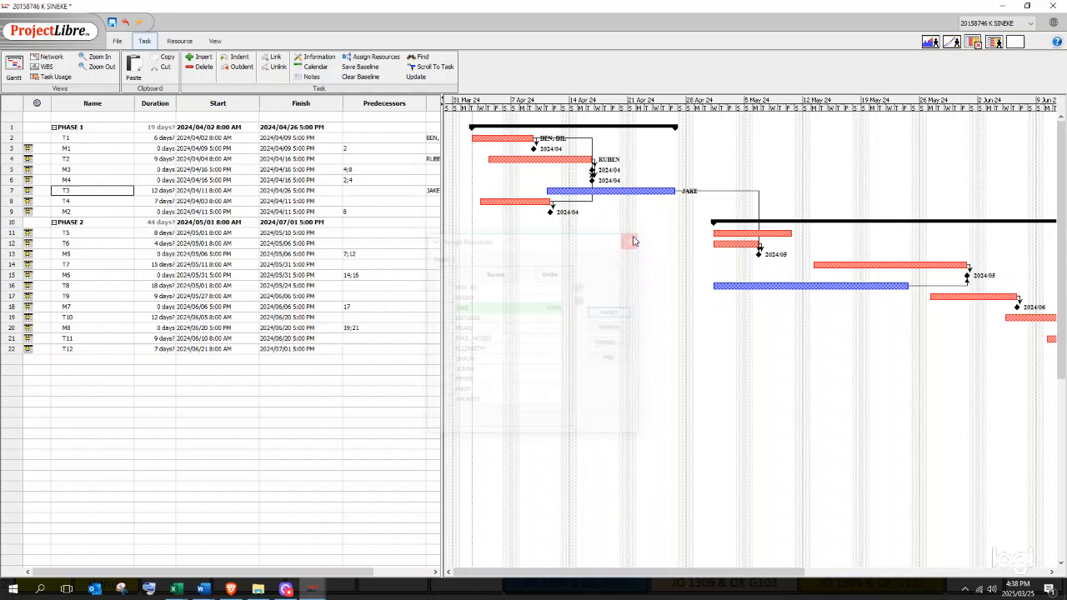
# - Assign the fourth resource to task T4
pyautogui.doubleClick(77, 203)
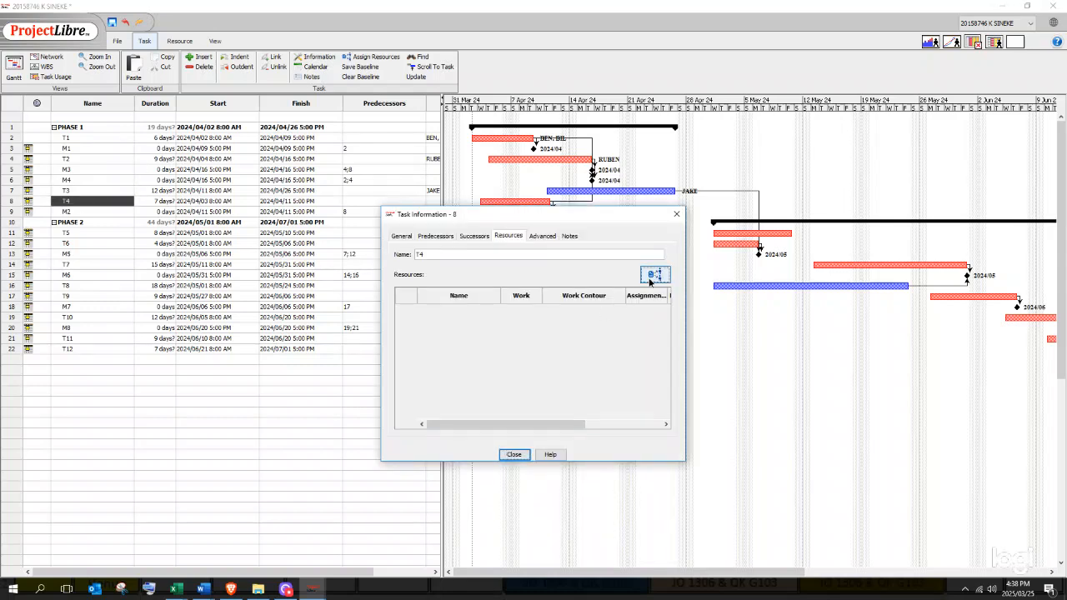
pyautogui.click(652, 277)
pyautogui.click(467, 320)
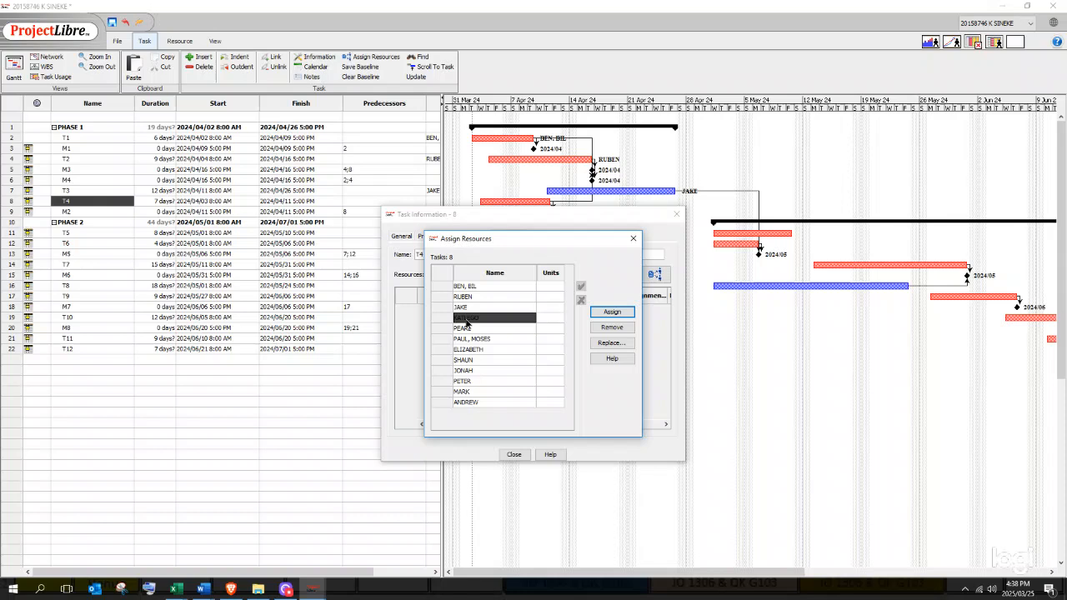
pyautogui.click(613, 314)
pyautogui.click(514, 455)
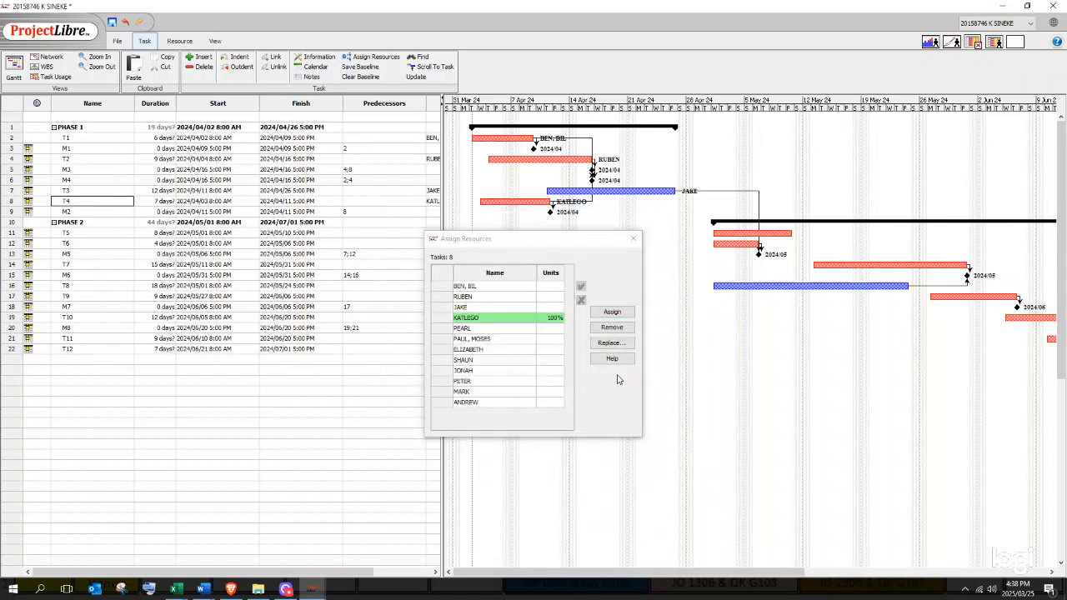
pyautogui.click(634, 238)
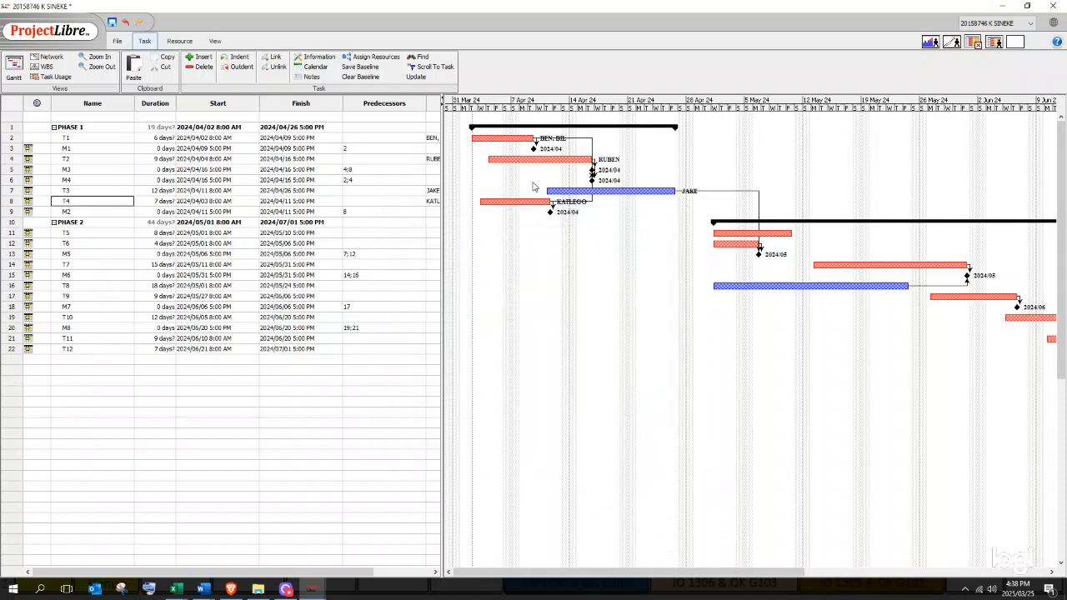
pyautogui.click(89, 233)
# - Assign a resource from the list to each of tasks T5 and T6
pyautogui.doubleClick(98, 233)
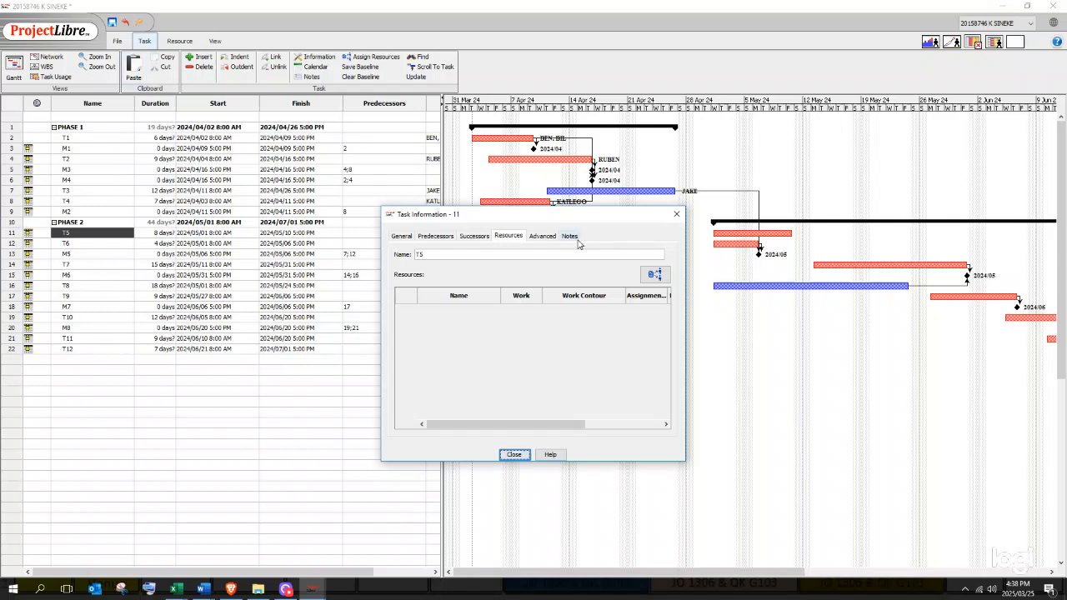
pyautogui.click(655, 275)
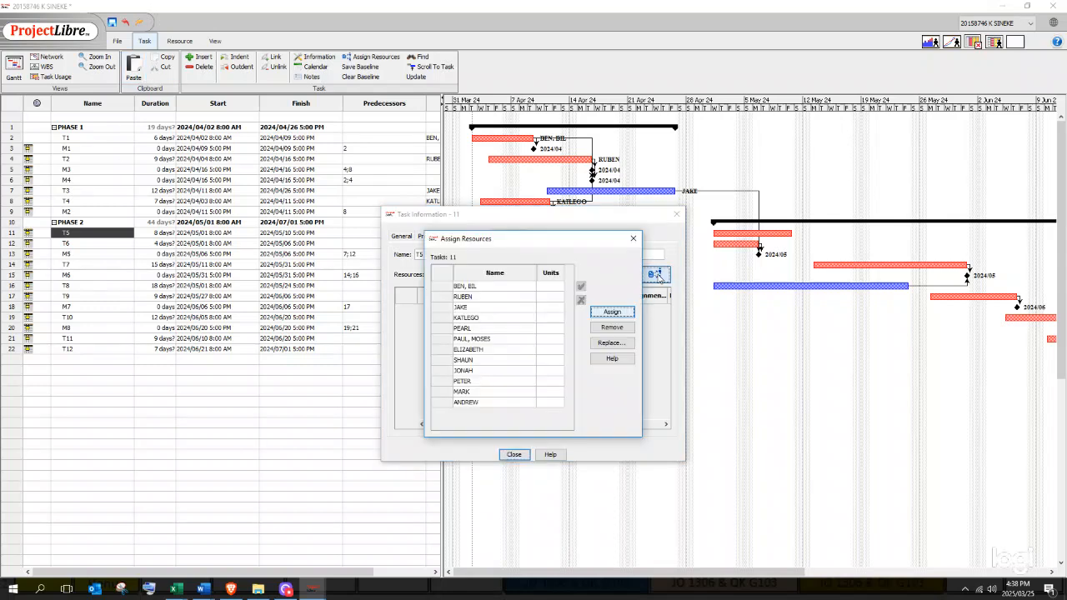
pyautogui.click(464, 330)
pyautogui.click(612, 312)
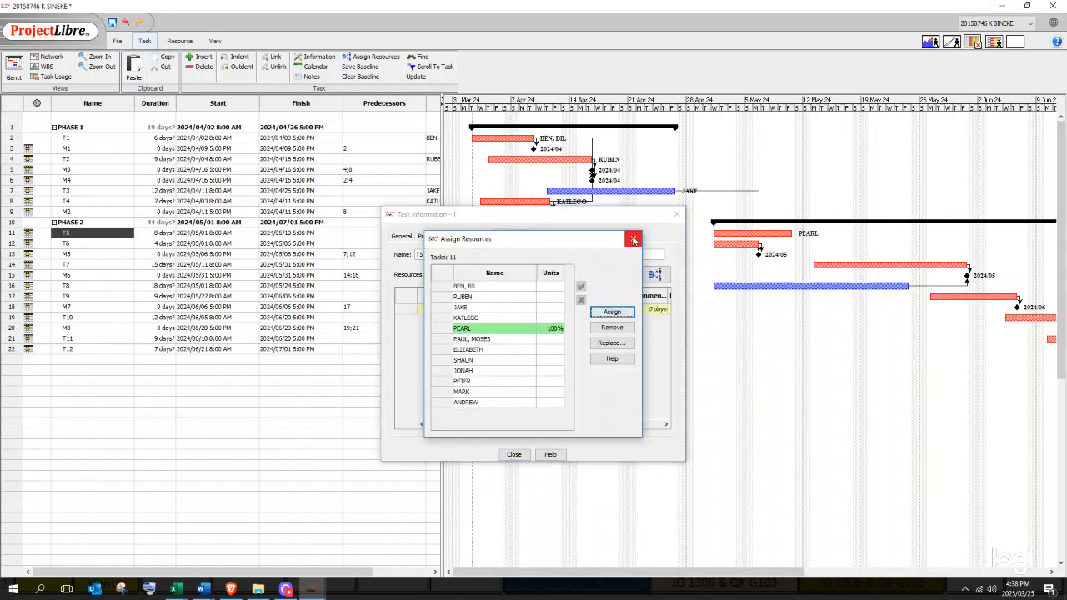
pyautogui.click(634, 240)
pyautogui.press('Escape')
pyautogui.doubleClick(67, 244)
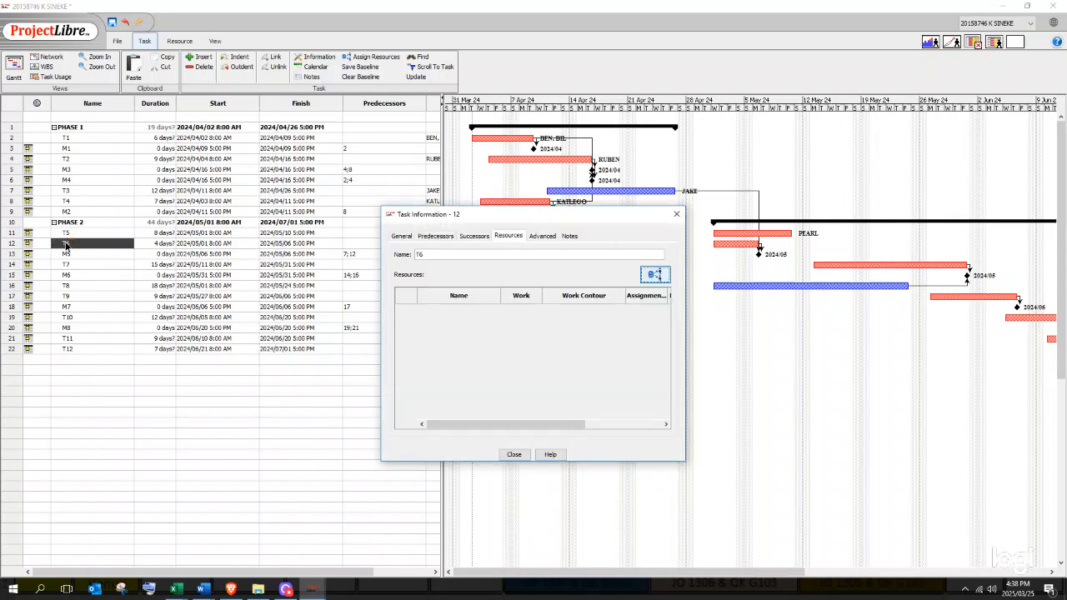
pyautogui.click(655, 274)
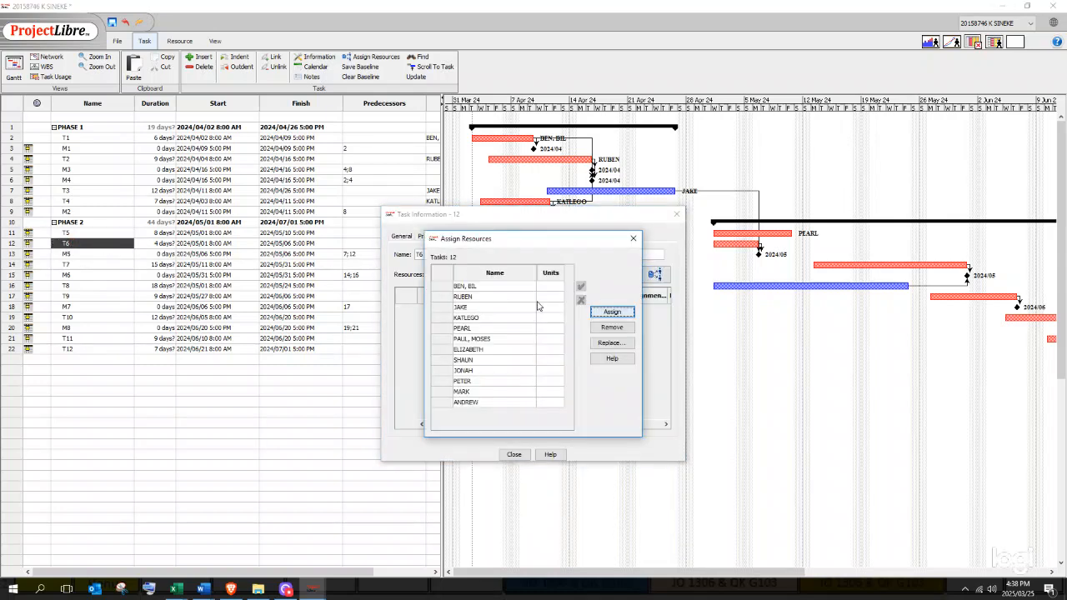
pyautogui.click(471, 340)
pyautogui.click(612, 312)
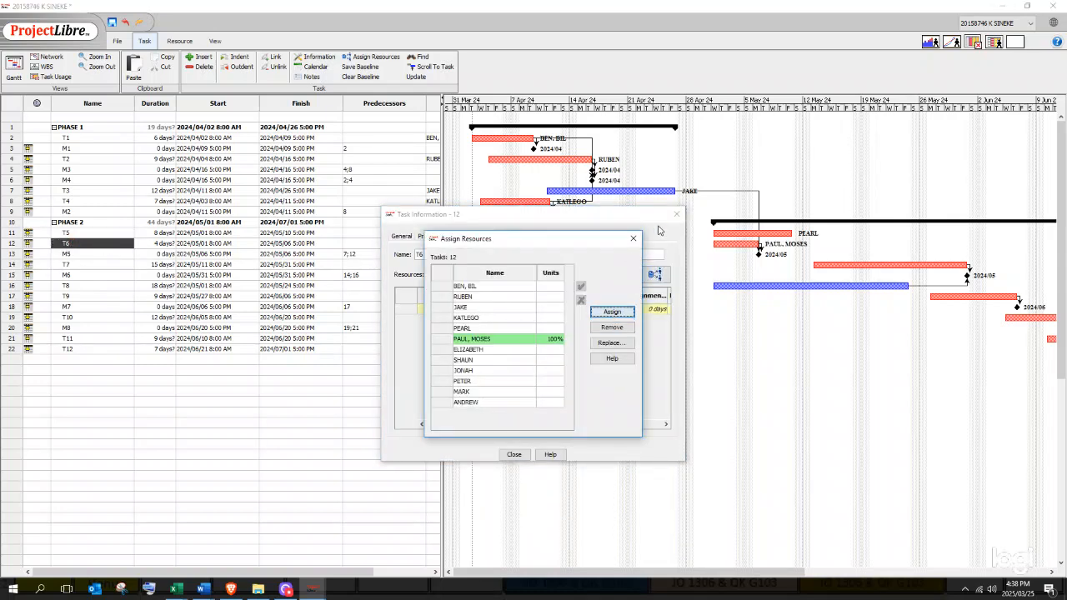
pyautogui.click(633, 238)
pyautogui.click(676, 214)
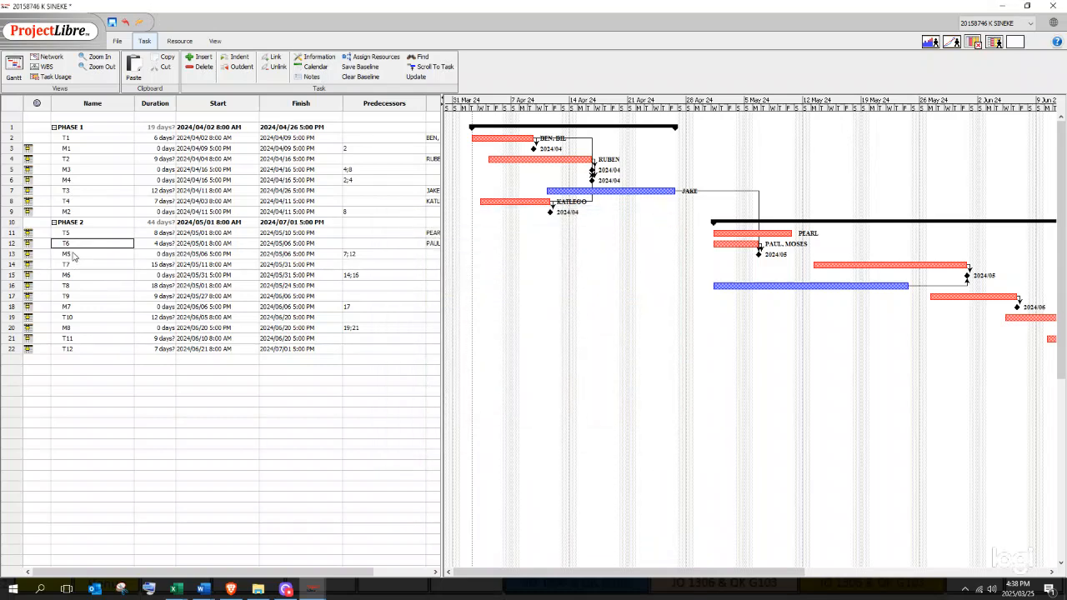
# - Assign a resource from the list to each of tasks T7 and T8
pyautogui.doubleClick(73, 266)
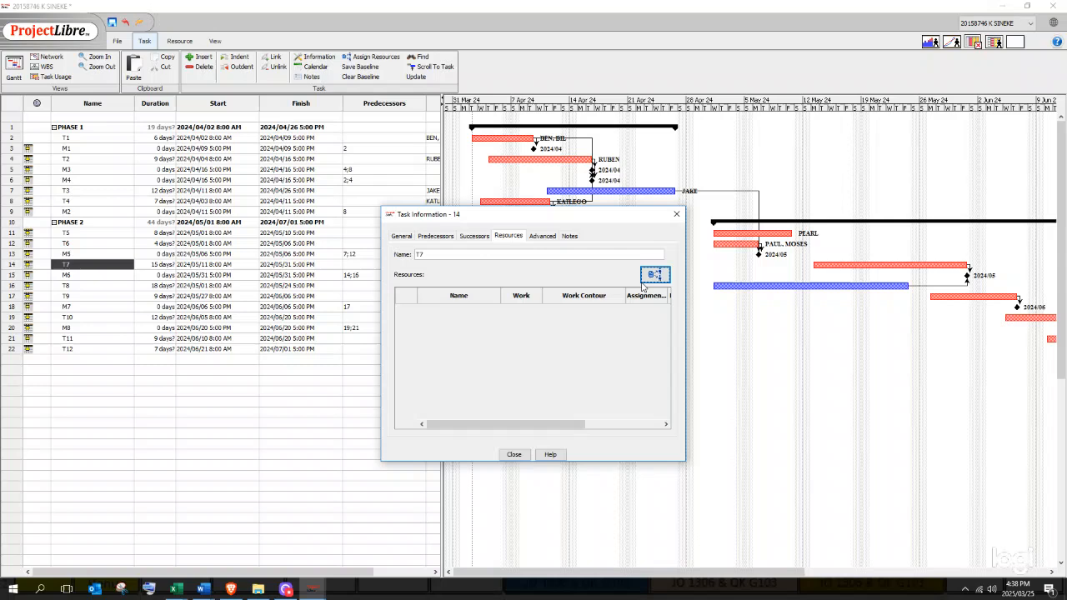
pyautogui.click(654, 276)
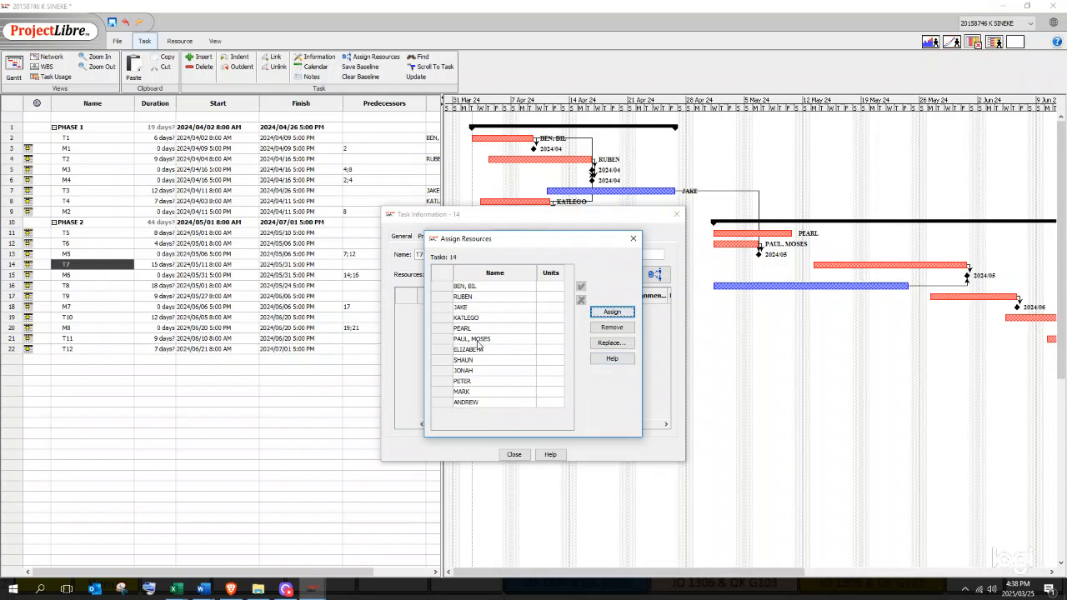
pyautogui.click(474, 352)
pyautogui.click(608, 313)
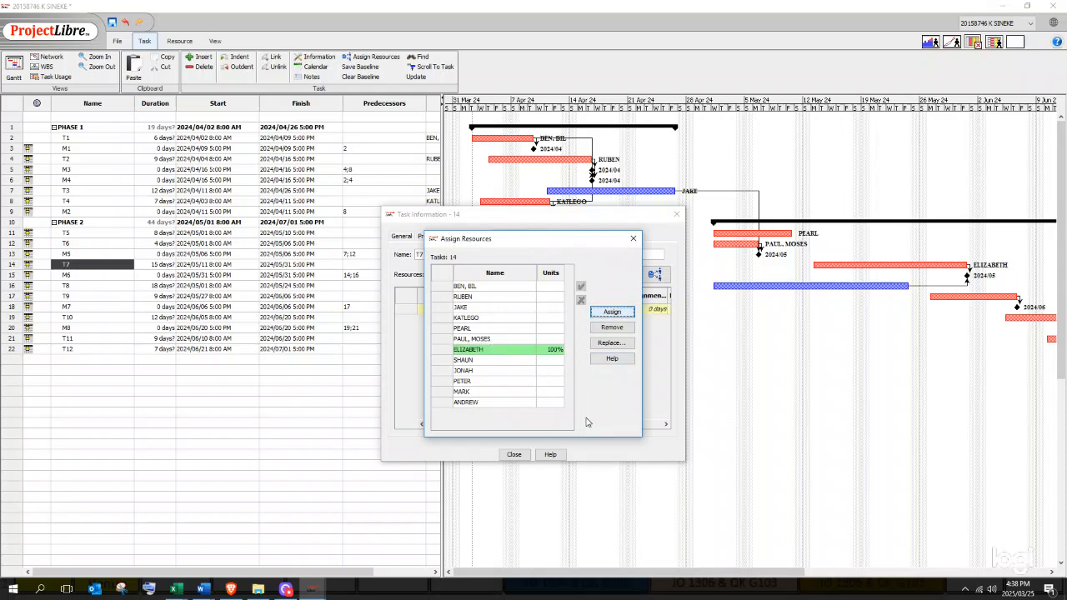
pyautogui.click(514, 456)
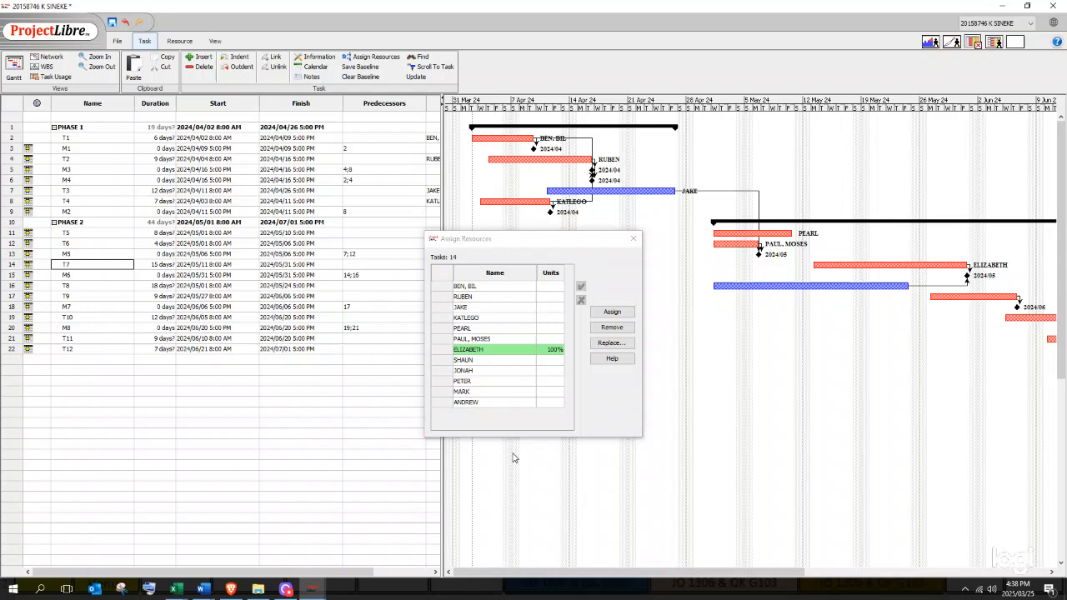
pyautogui.click(634, 238)
pyautogui.click(79, 285)
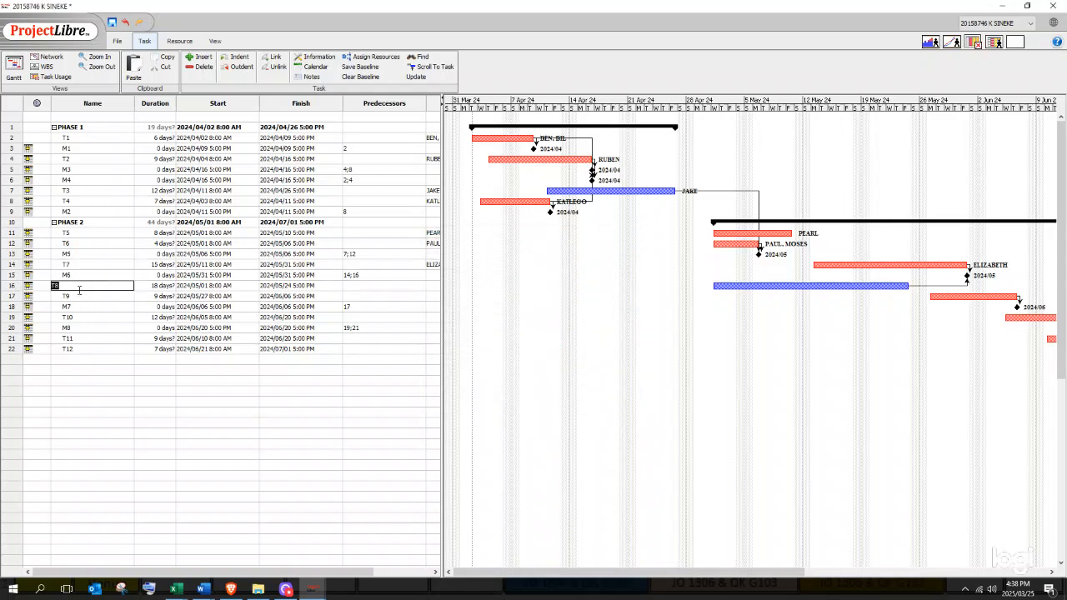
pyautogui.doubleClick(79, 285)
pyautogui.click(655, 274)
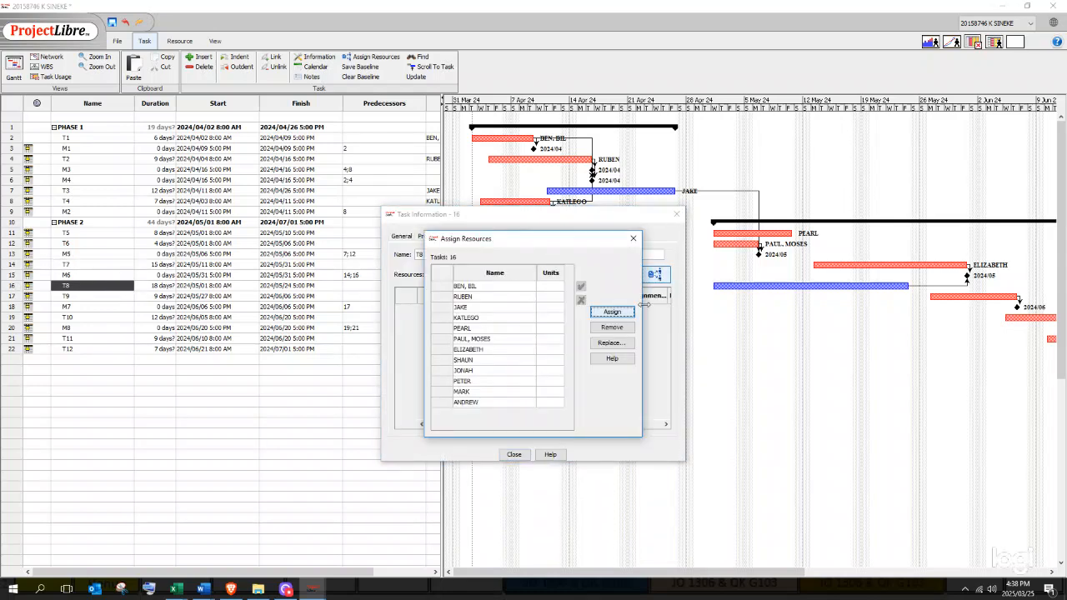
pyautogui.click(478, 360)
pyautogui.click(611, 314)
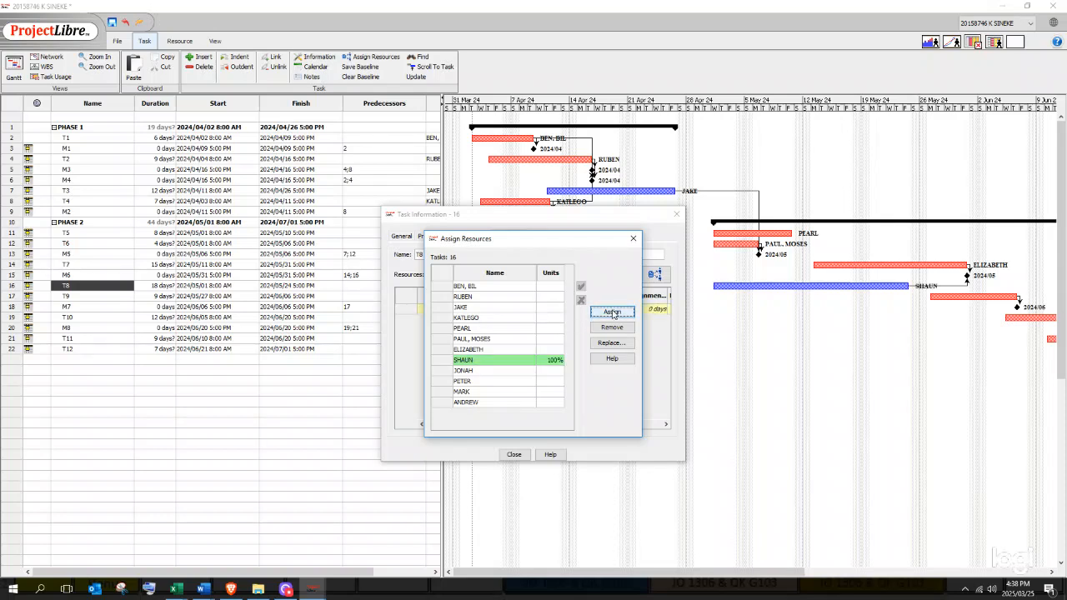
pyautogui.click(634, 238)
pyautogui.click(676, 215)
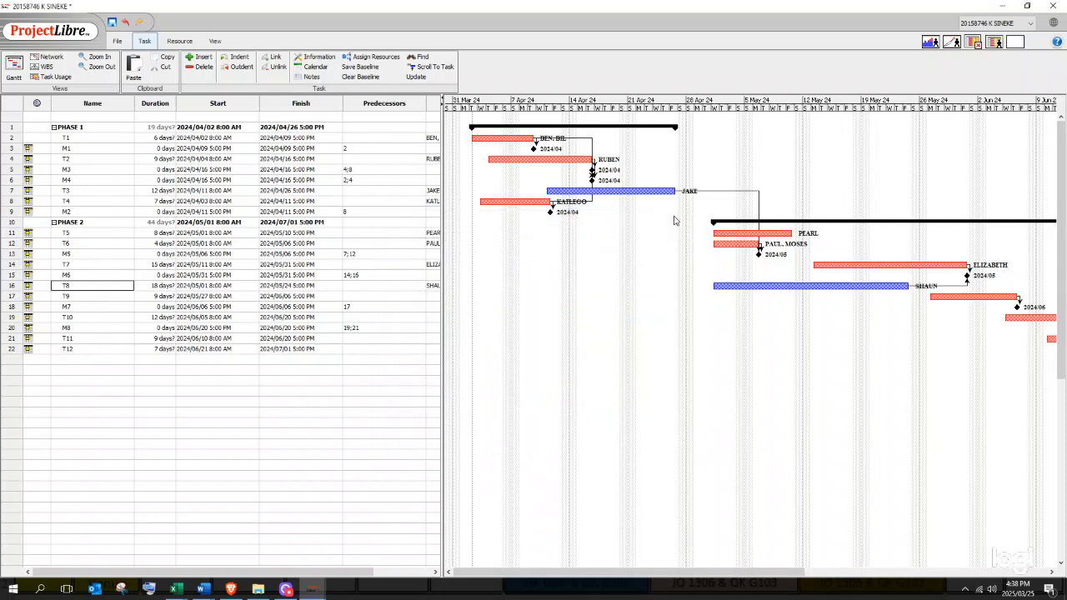
# - Assign a resource from the list to each of tasks T9 and T10
pyautogui.doubleClick(75, 296)
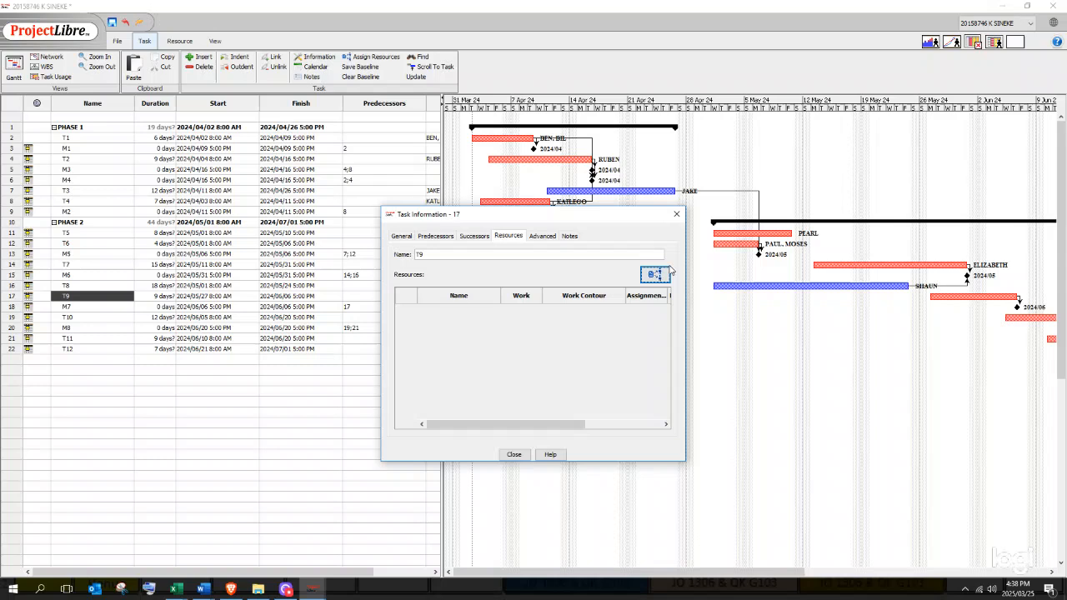
pyautogui.click(655, 274)
pyautogui.click(487, 370)
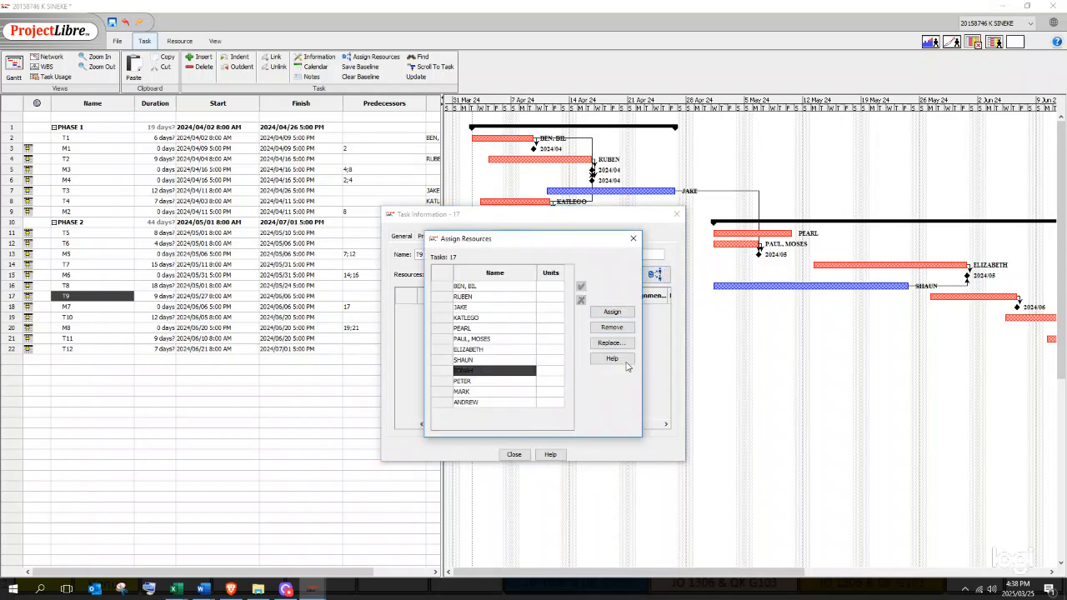
pyautogui.click(612, 313)
pyautogui.click(513, 455)
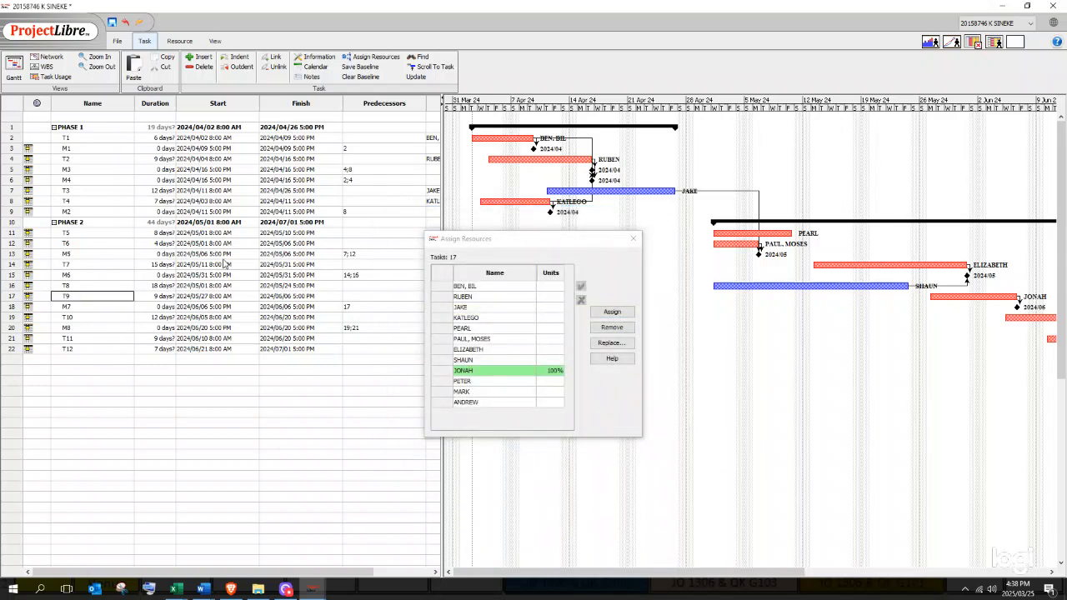
pyautogui.doubleClick(75, 316)
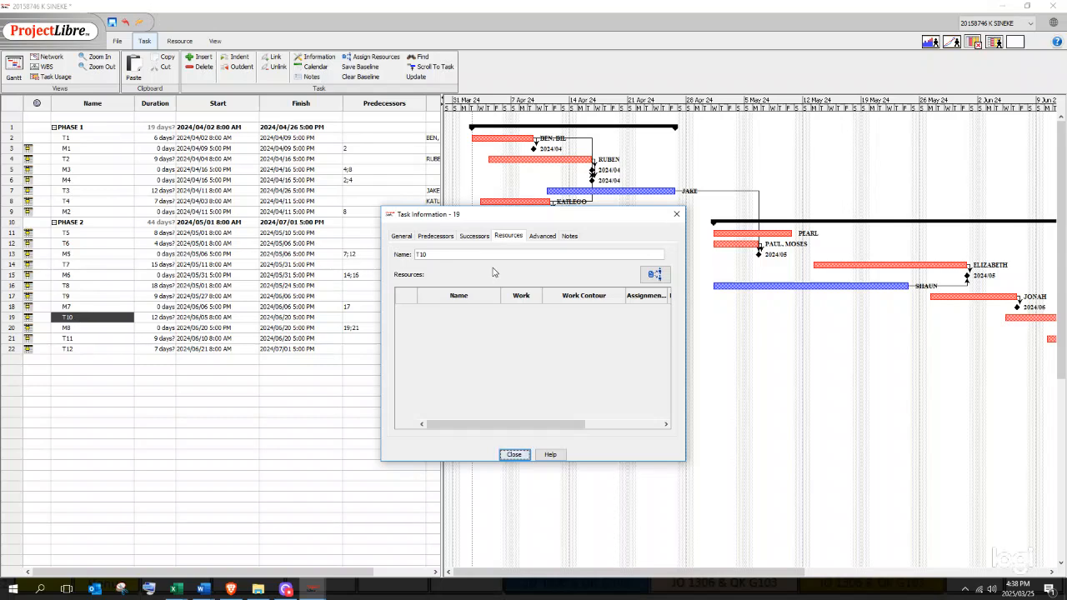
pyautogui.click(655, 274)
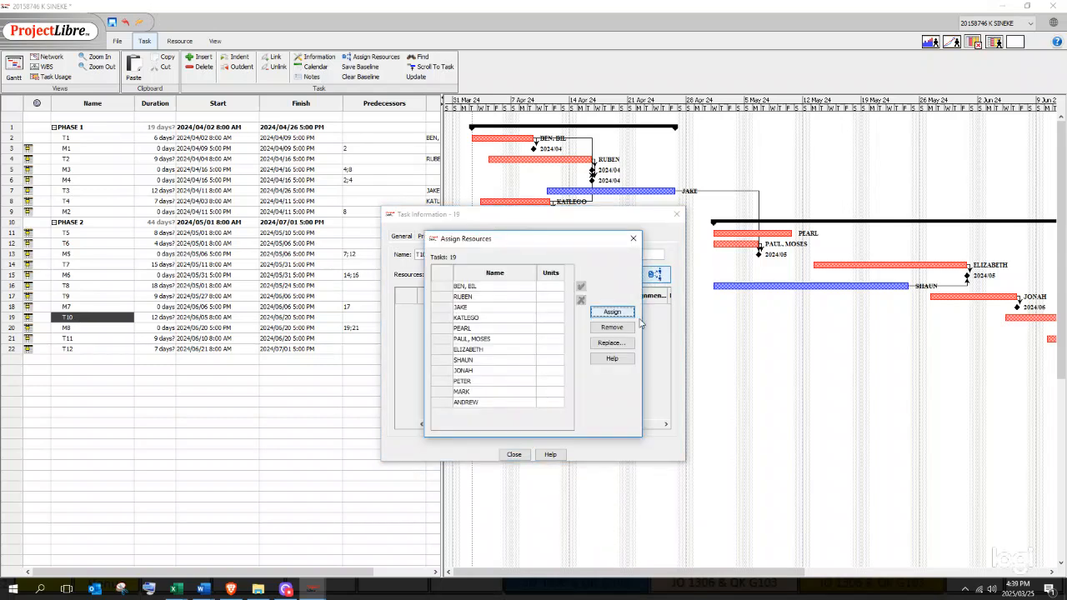
pyautogui.click(465, 382)
pyautogui.click(612, 311)
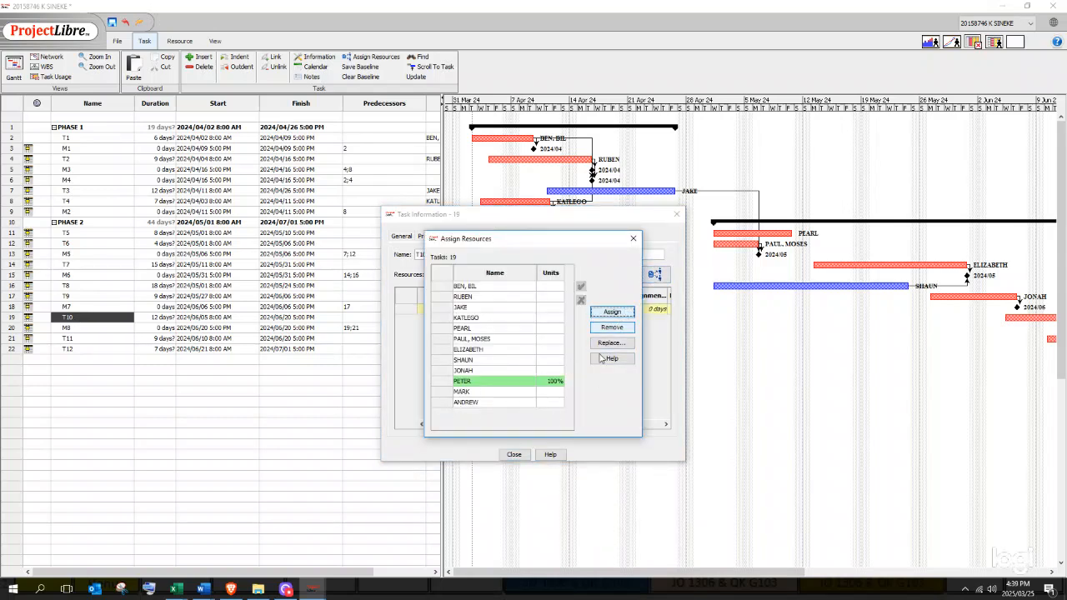
pyautogui.click(513, 454)
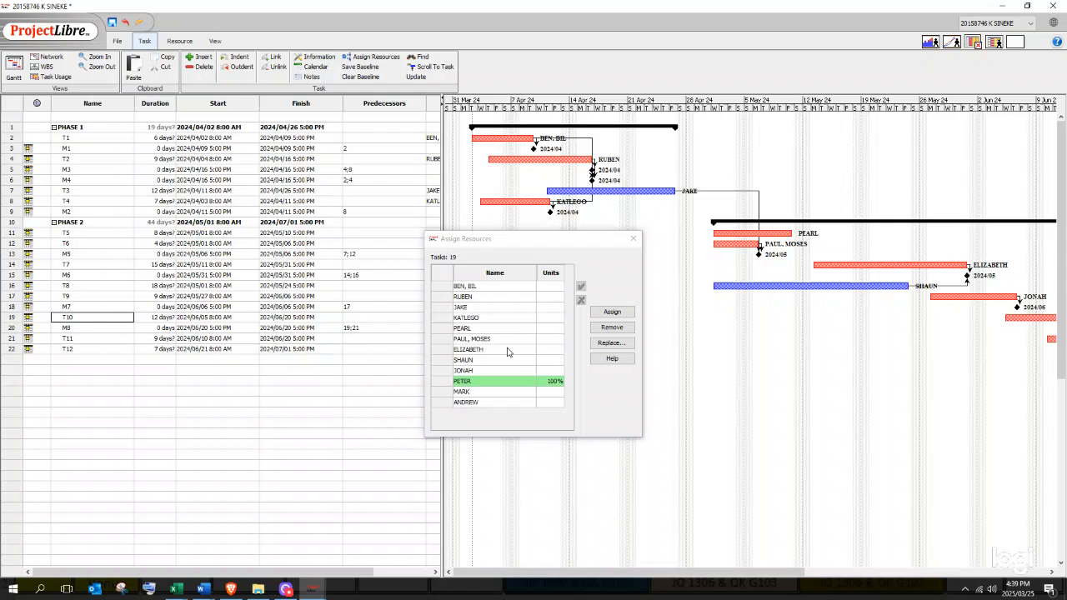
# - Assign the chosen resource to task T11 at 100% units
pyautogui.doubleClick(84, 342)
pyautogui.click(654, 274)
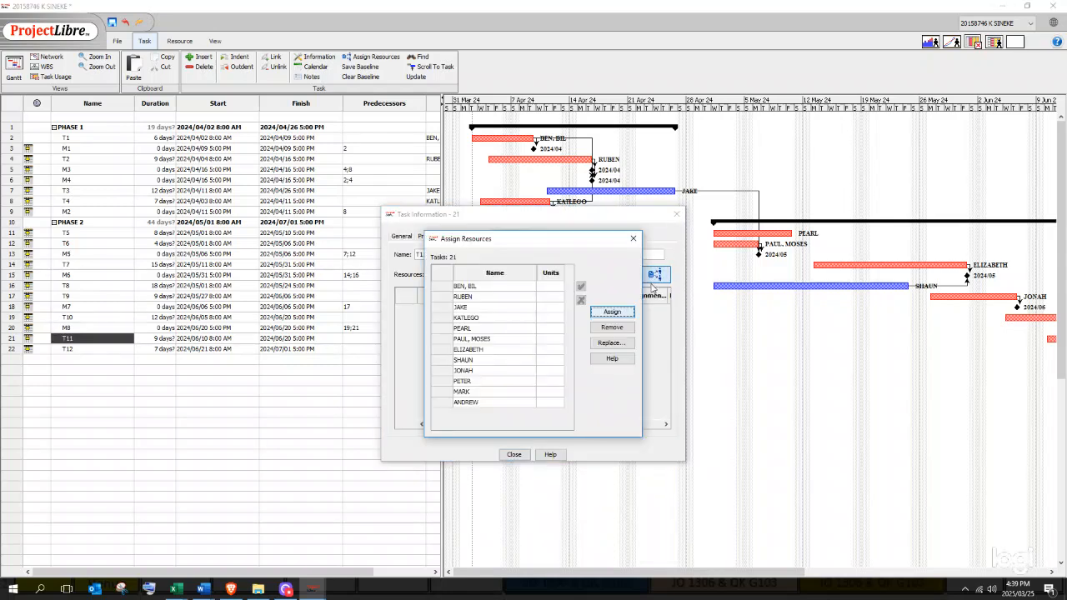
pyautogui.click(459, 393)
pyautogui.click(514, 454)
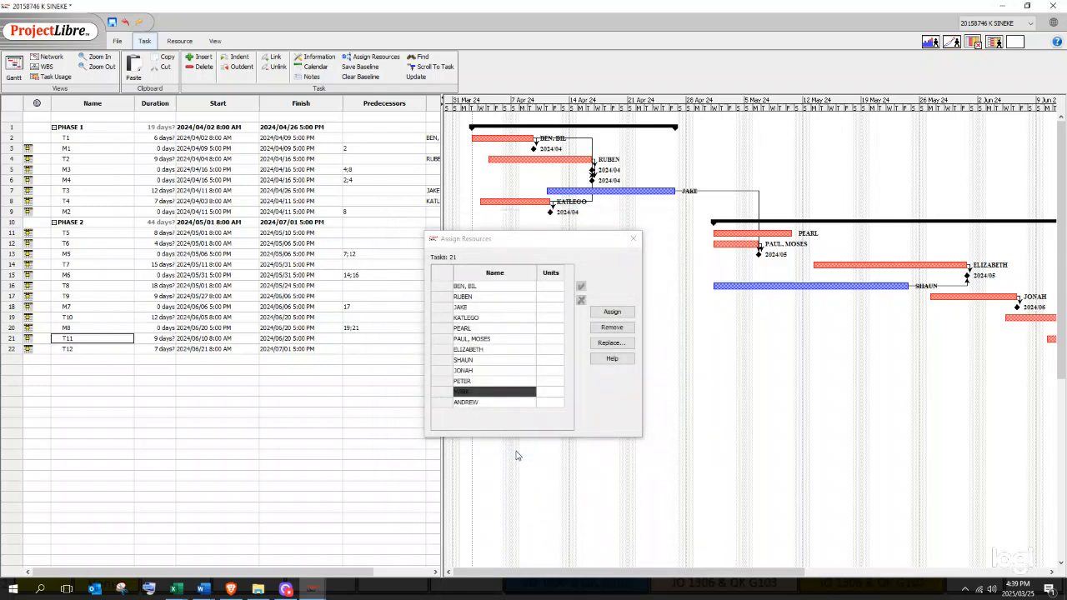
pyautogui.doubleClick(87, 339)
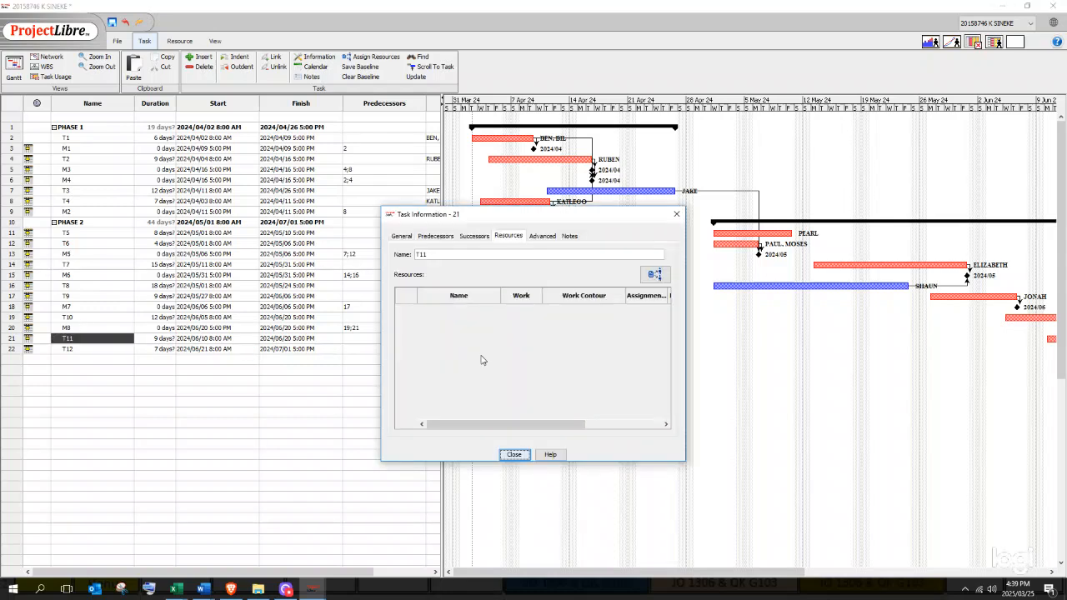
pyautogui.click(655, 274)
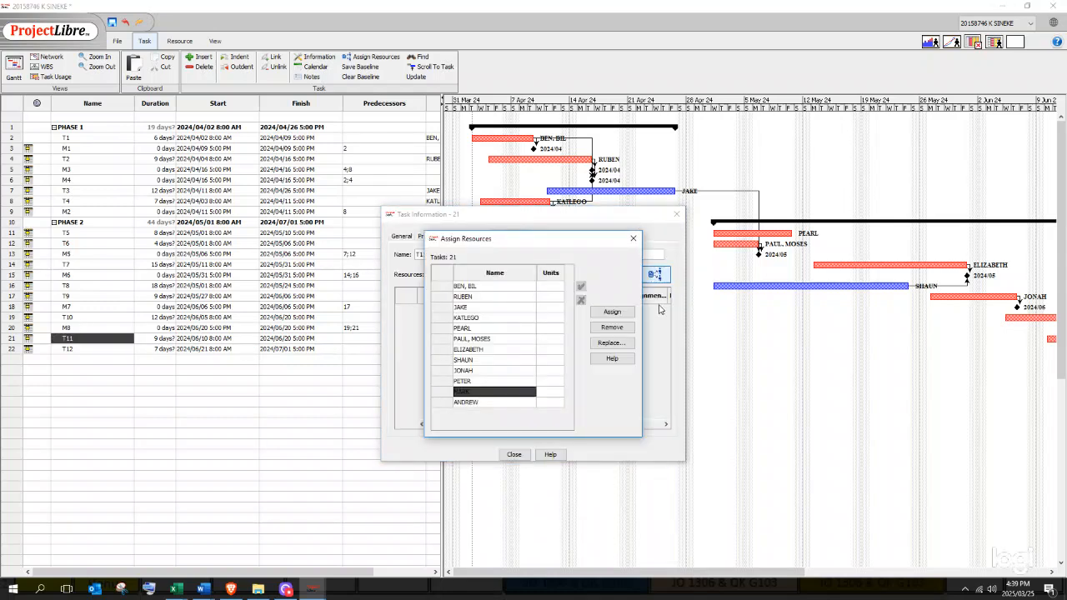
pyautogui.click(615, 313)
pyautogui.click(514, 454)
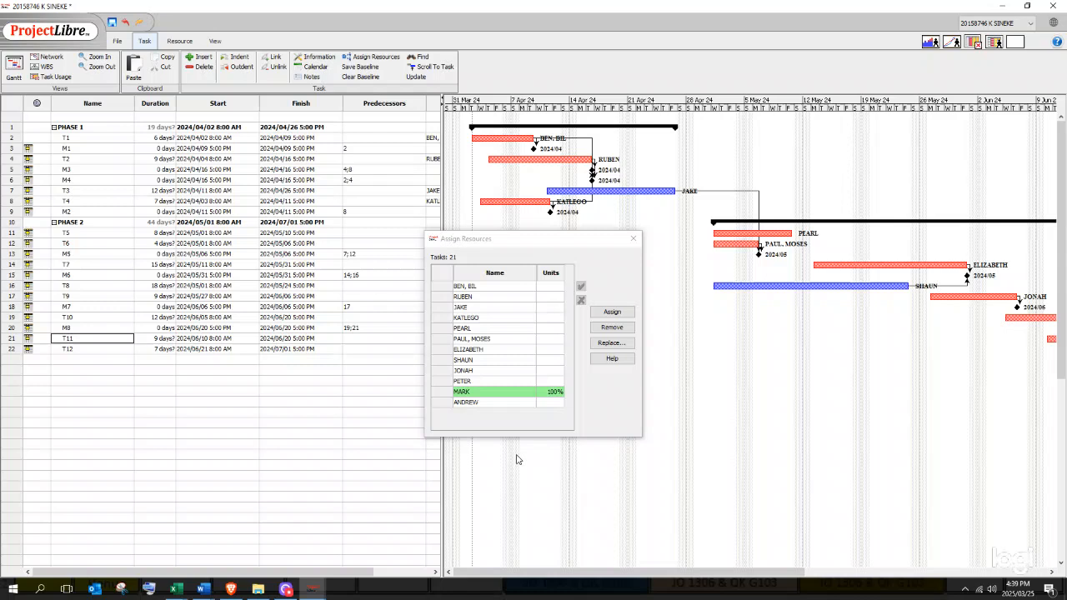
pyautogui.click(634, 238)
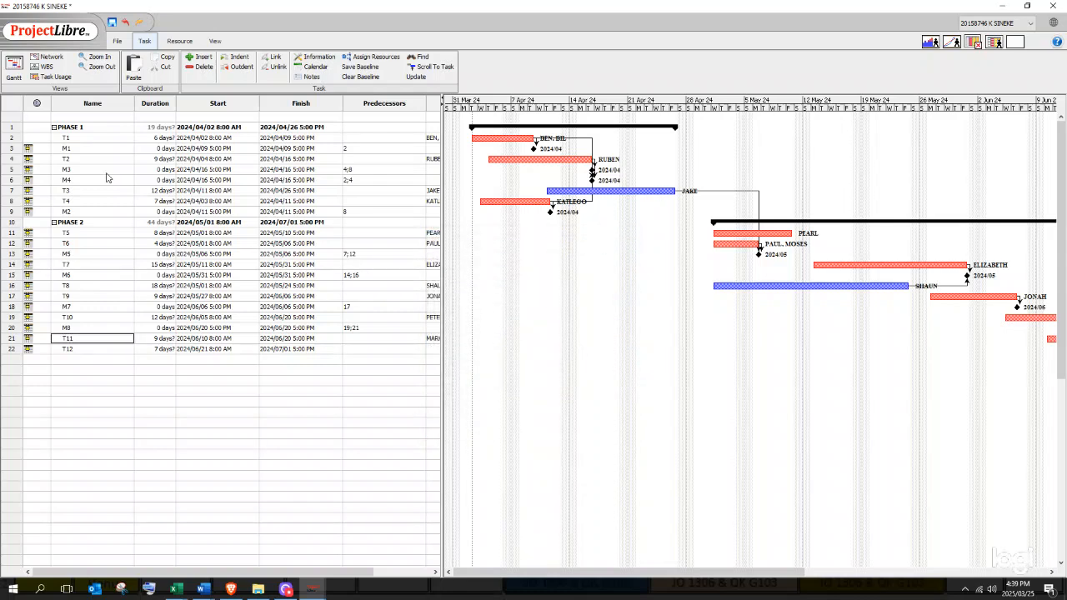
# - Assign the last resource in the list to task T12 at 100% units
pyautogui.doubleClick(94, 351)
pyautogui.click(654, 274)
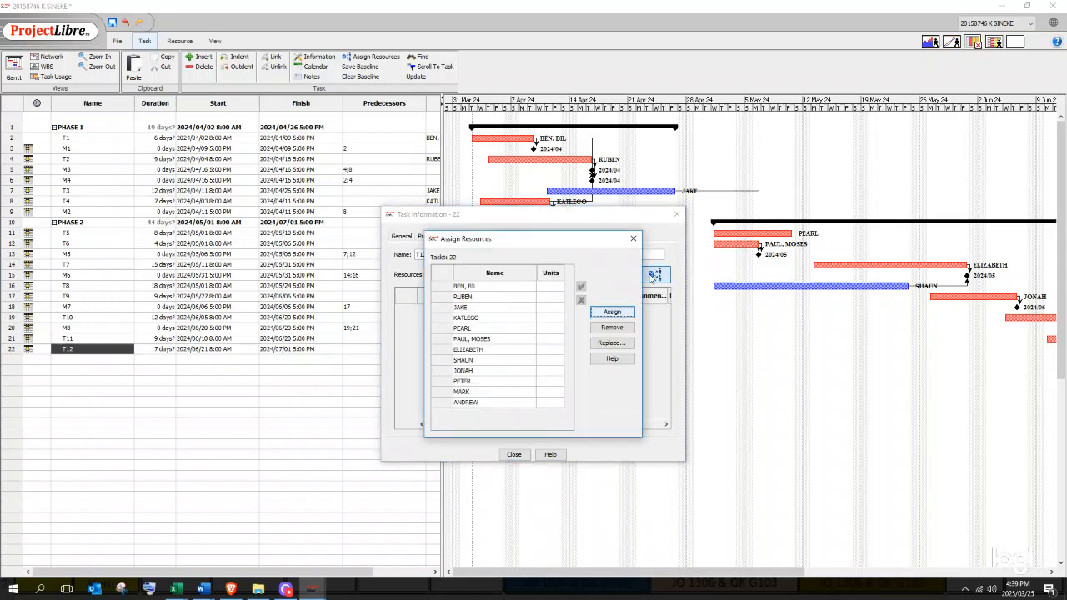
pyautogui.click(488, 403)
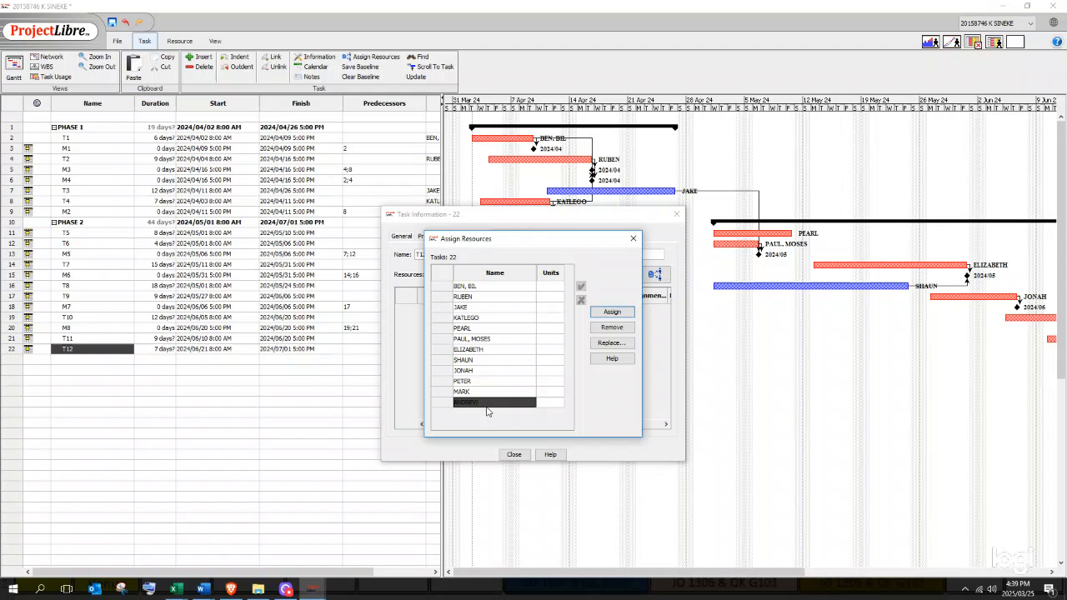
pyautogui.click(612, 312)
pyautogui.click(514, 454)
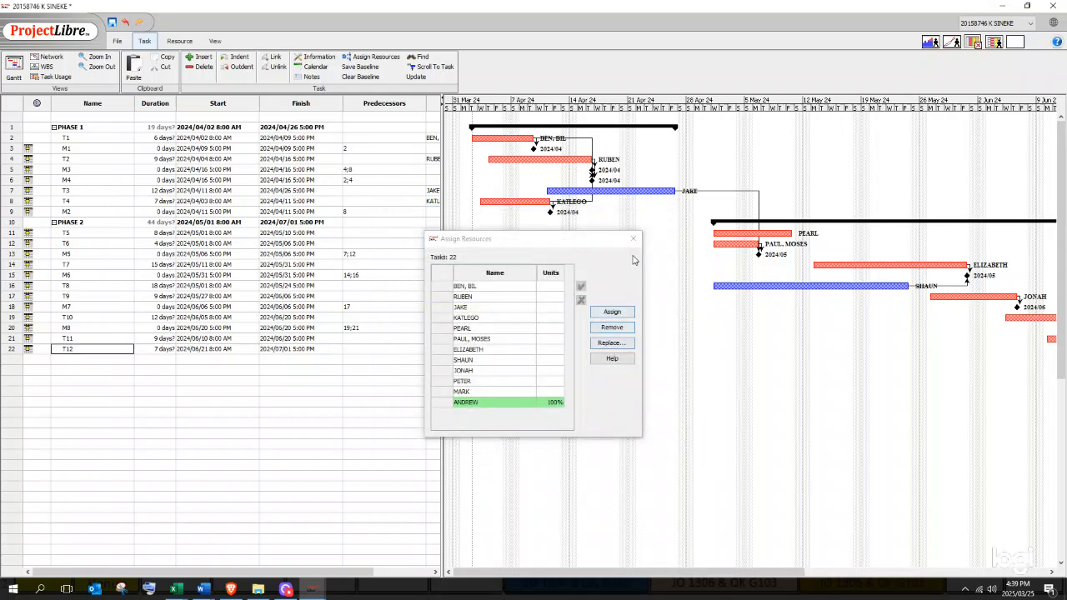
pyautogui.click(632, 238)
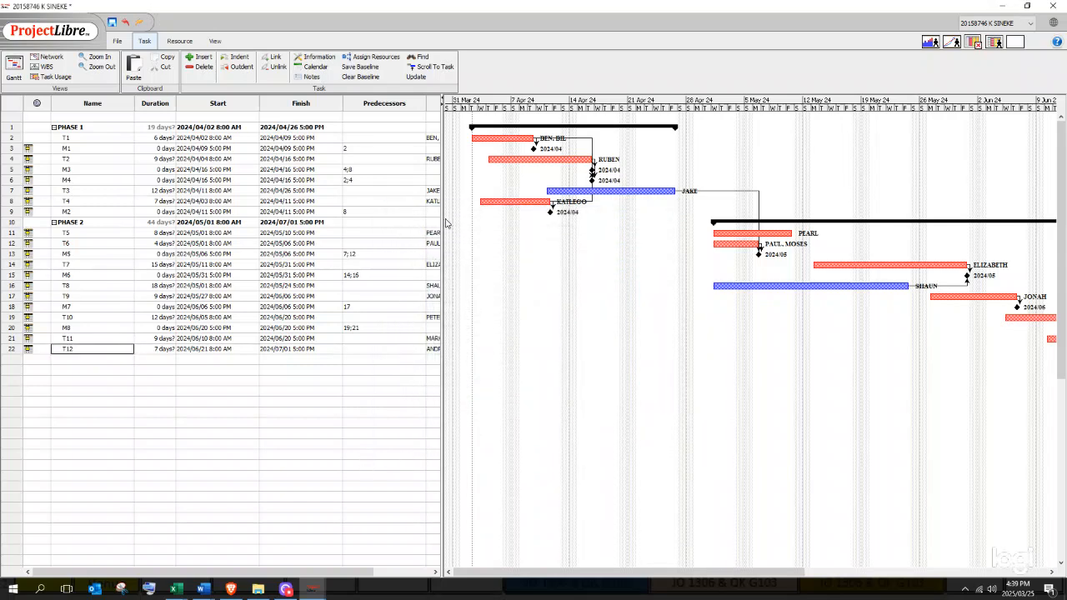
# - Widen the task table so the full Resource Names column shows for every task
pyautogui.click(400, 244)
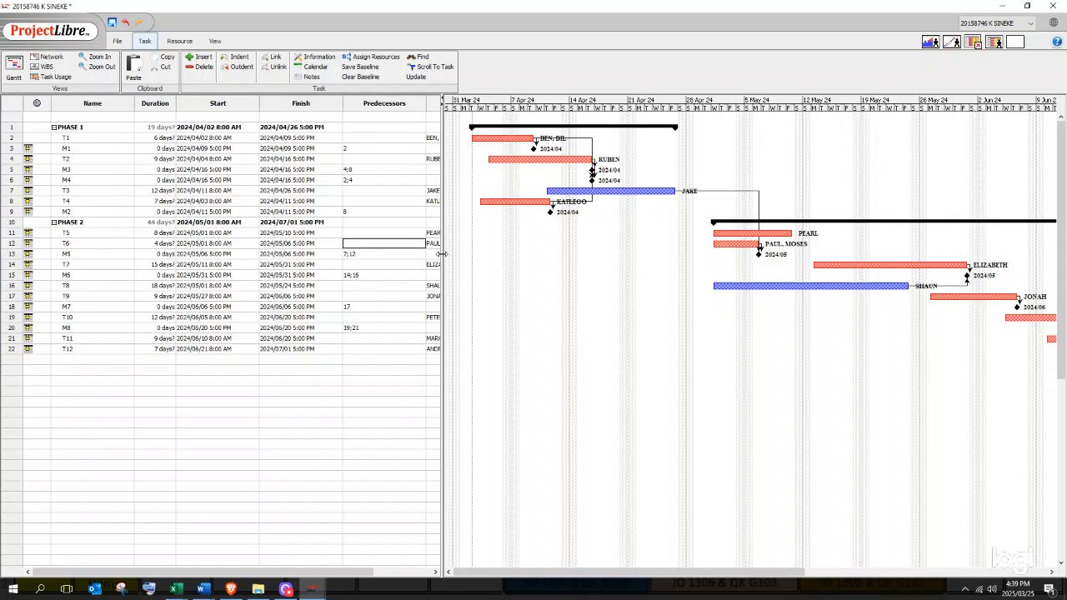
pyautogui.moveTo(442, 275); pyautogui.dragTo(483, 109)
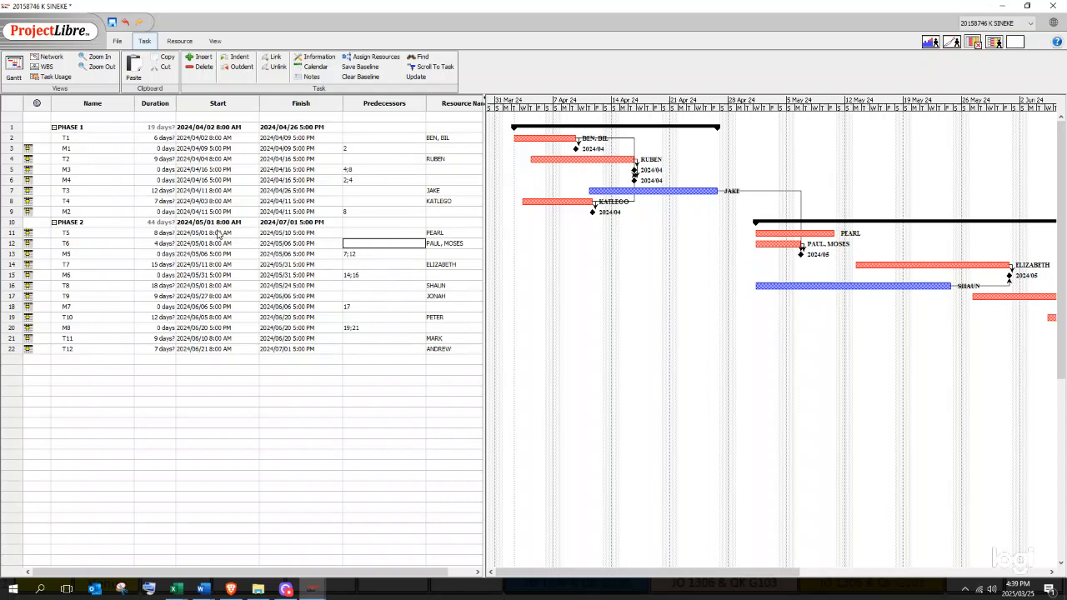
pyautogui.moveTo(484, 273); pyautogui.dragTo(460, 280)
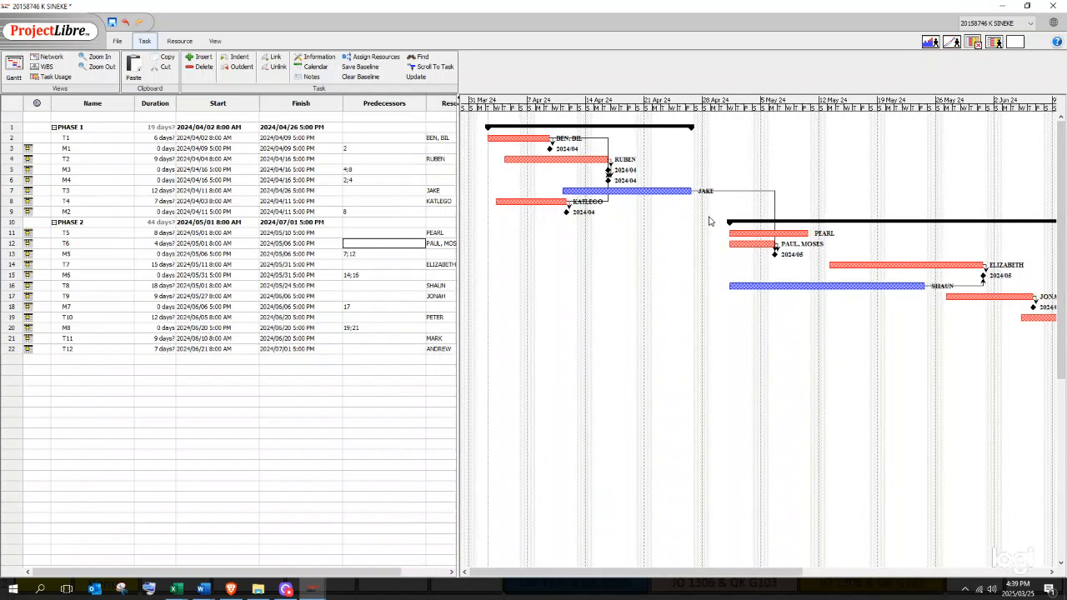
pyautogui.click(423, 424)
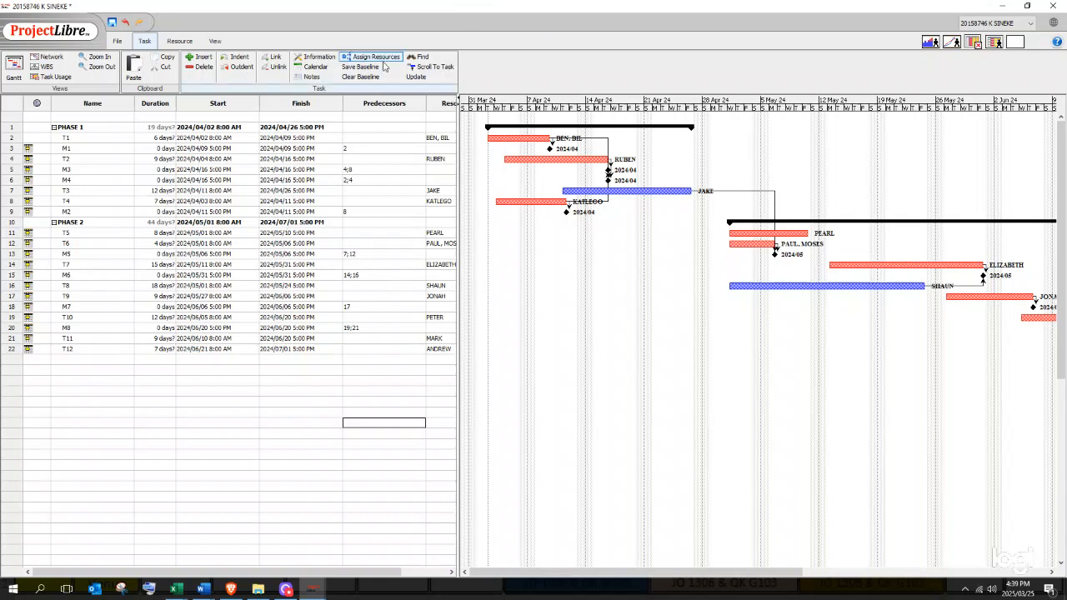
pyautogui.click(190, 46)
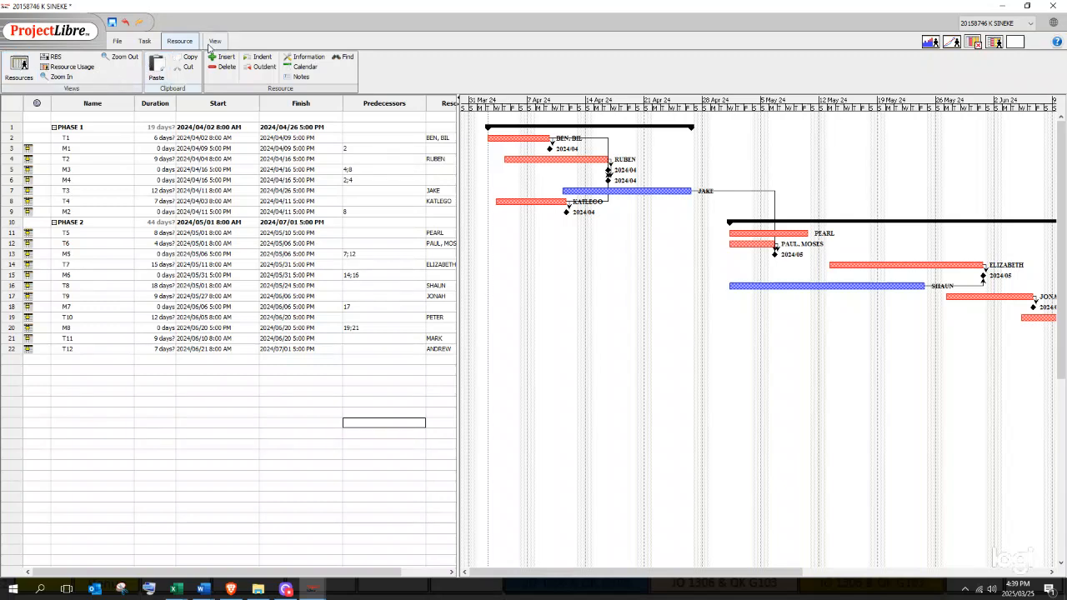
pyautogui.click(215, 43)
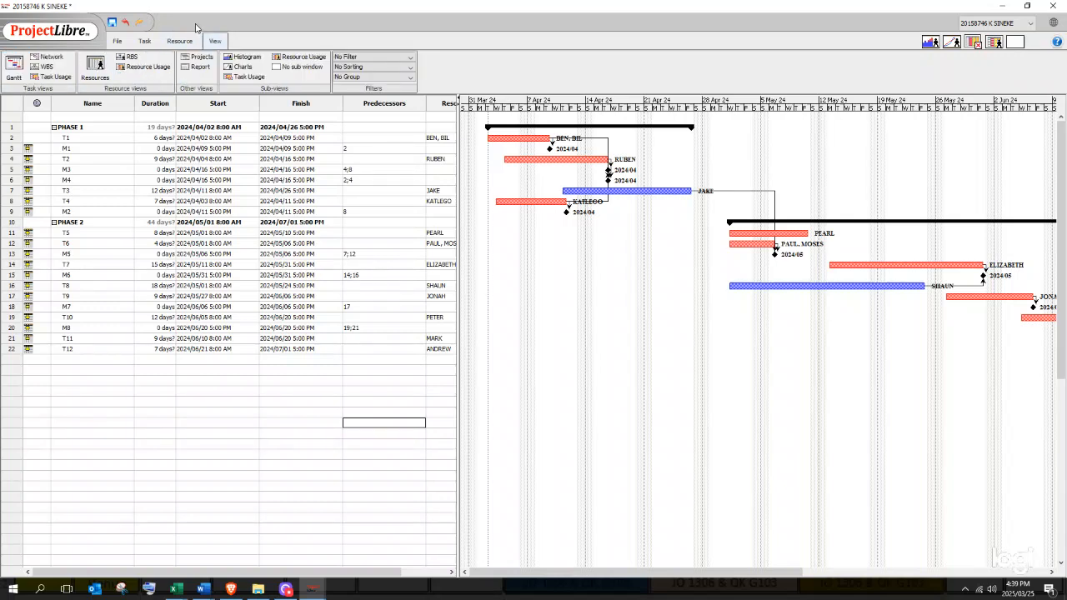
# - Switch to the WBS chart, scroll across it, and inspect the PHASE 1–T1 link without changes
pyautogui.click(47, 67)
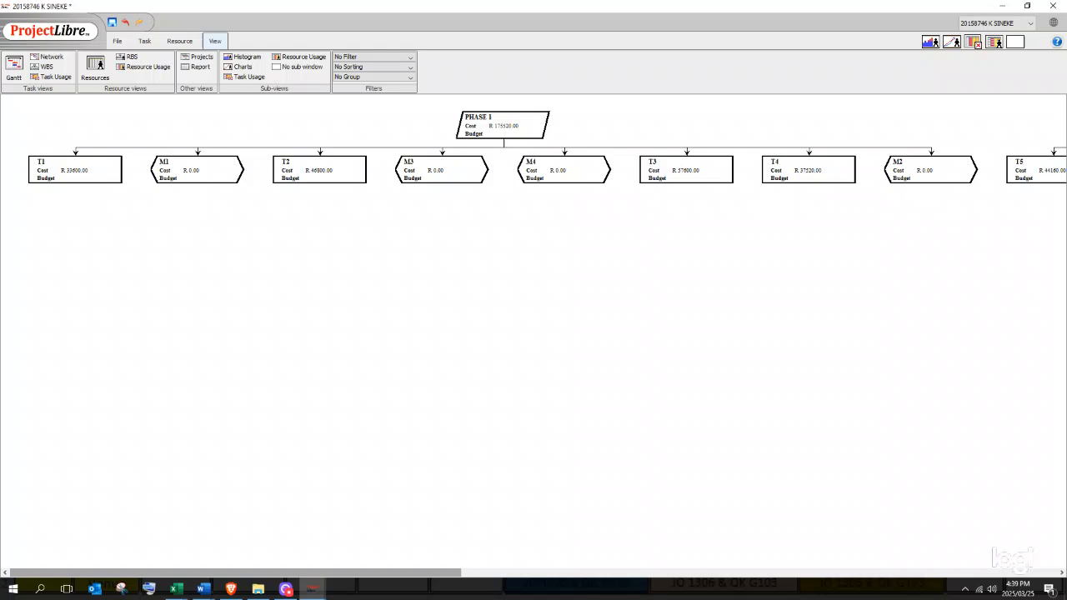
pyautogui.moveTo(441, 567); pyautogui.dragTo(1047, 577)
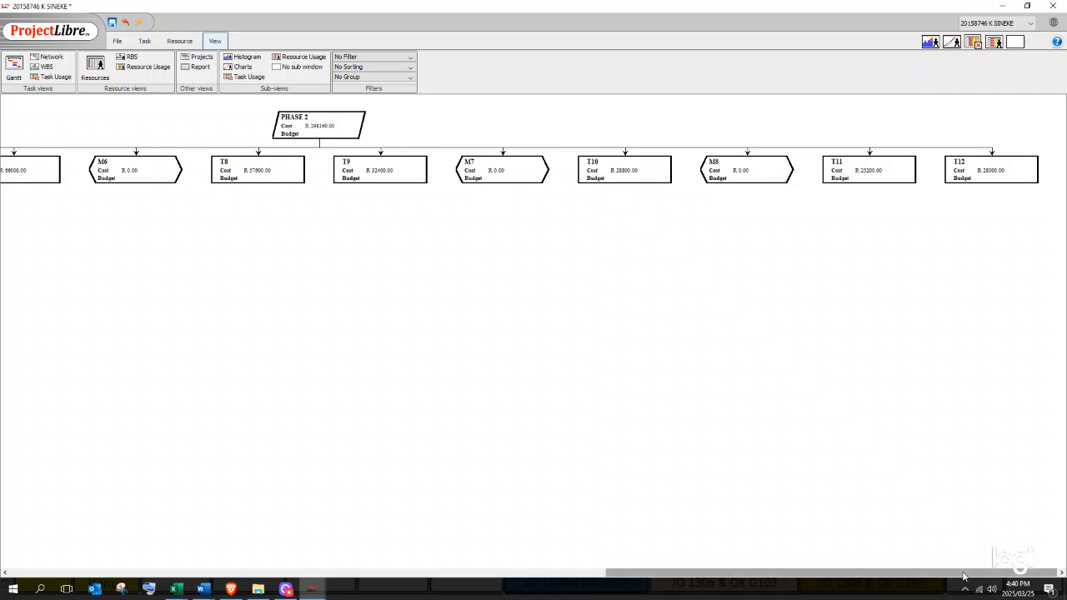
pyautogui.moveTo(963, 575); pyautogui.dragTo(258, 512)
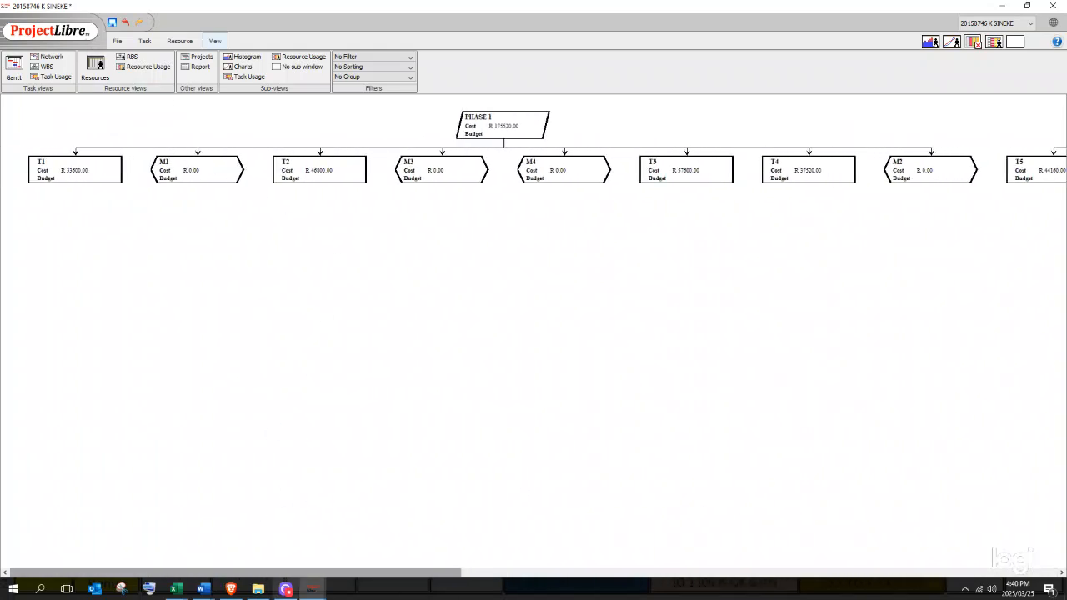
pyautogui.moveTo(176, 590)
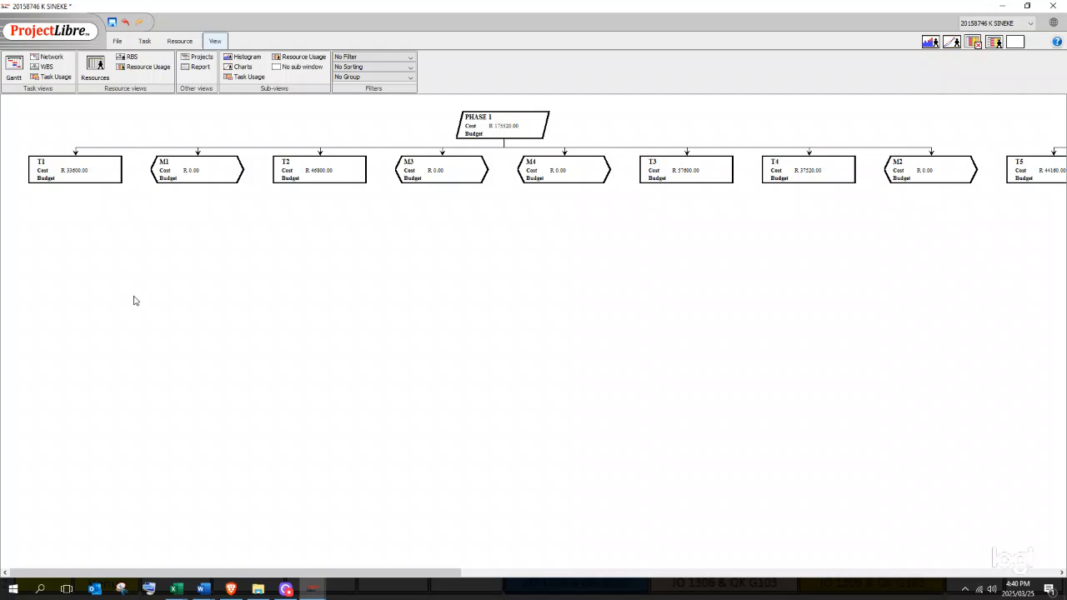
pyautogui.doubleClick(125, 148)
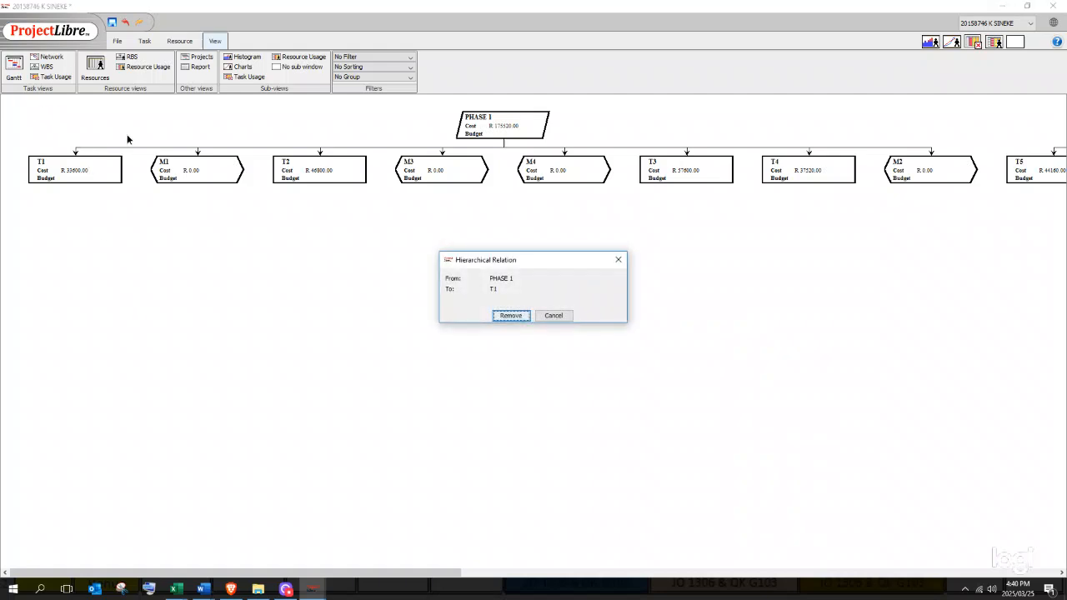
pyautogui.click(618, 259)
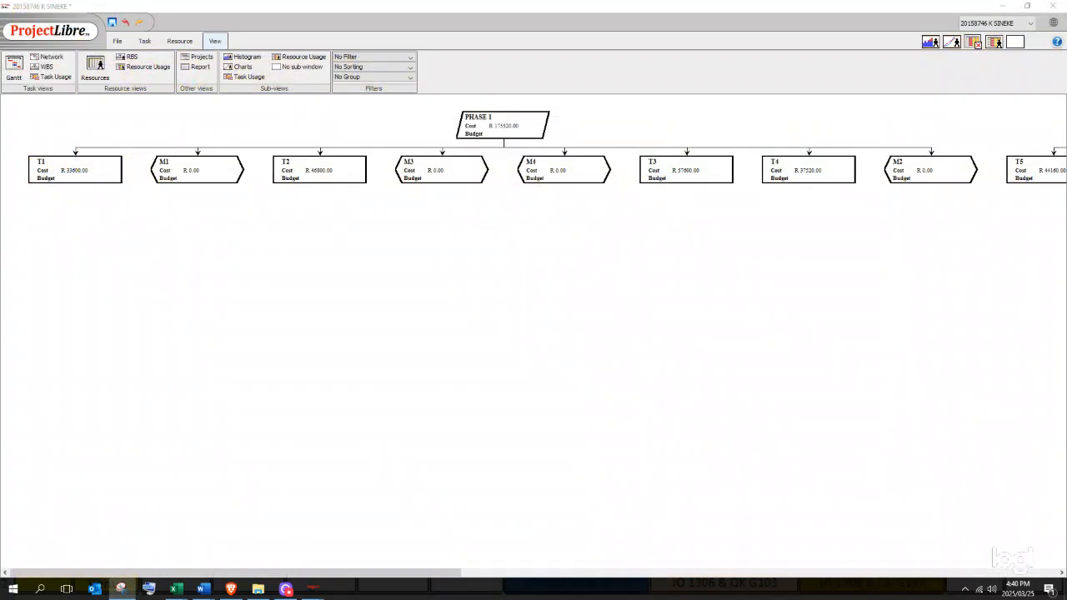
# - Snip the PHASE 1 branch of the WBS chart, T1 to M2, and copy it to the clipboard
pyautogui.click(120, 589)
pyautogui.moveTo(607, 258); pyautogui.dragTo(398, 258)
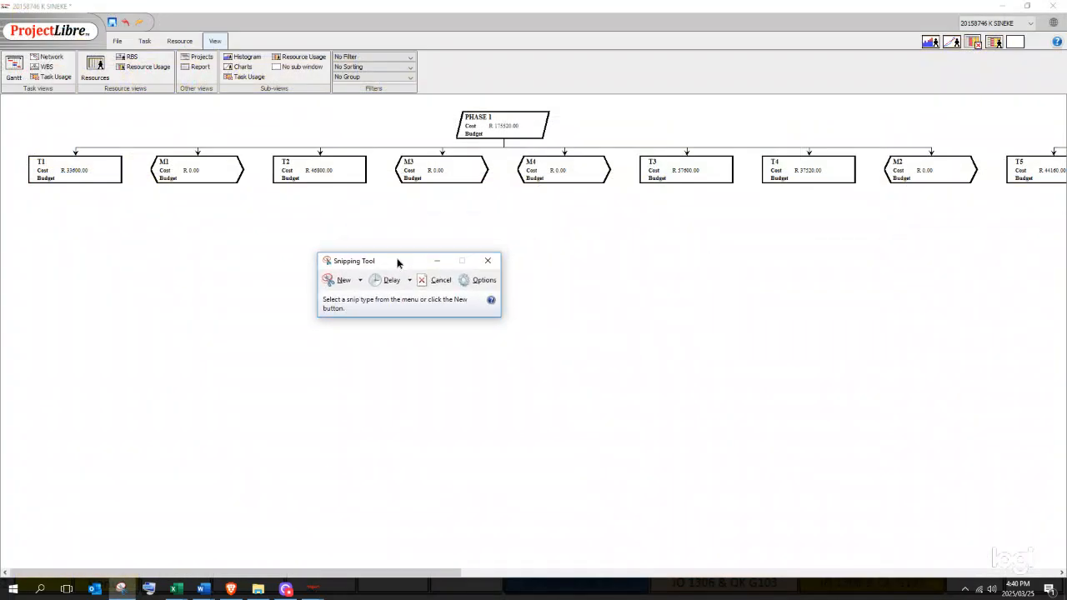
pyautogui.click(340, 277)
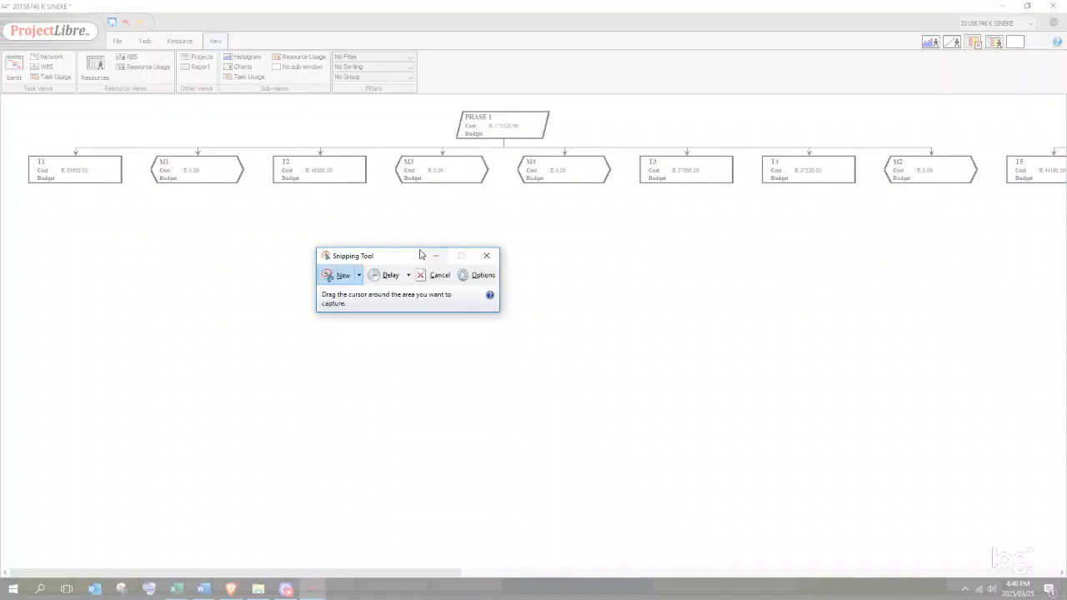
pyautogui.moveTo(411, 258); pyautogui.dragTo(375, 317)
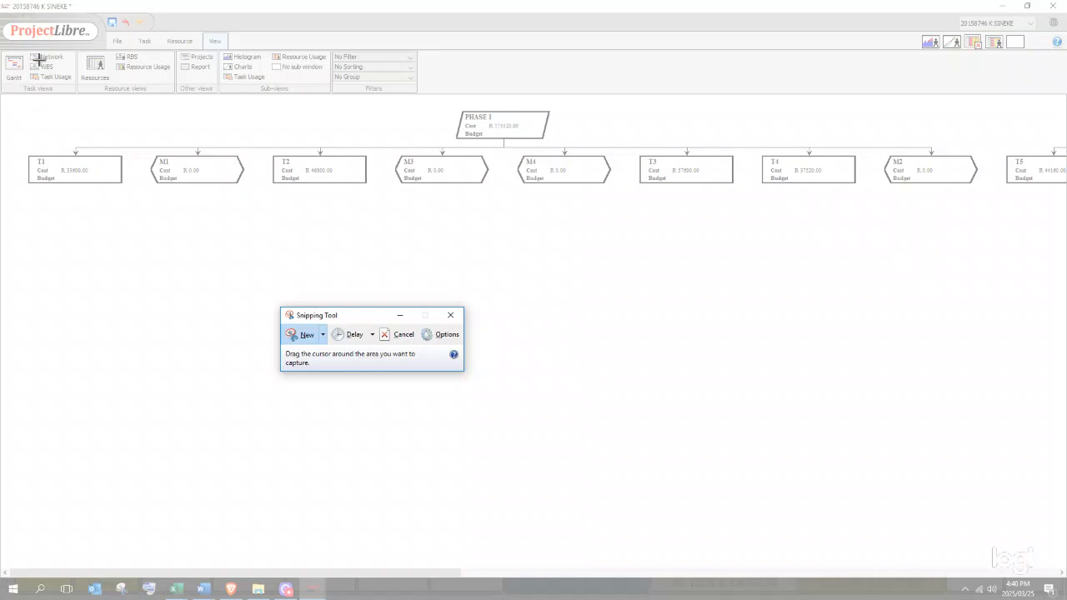
pyautogui.moveTo(17, 99); pyautogui.dragTo(992, 214)
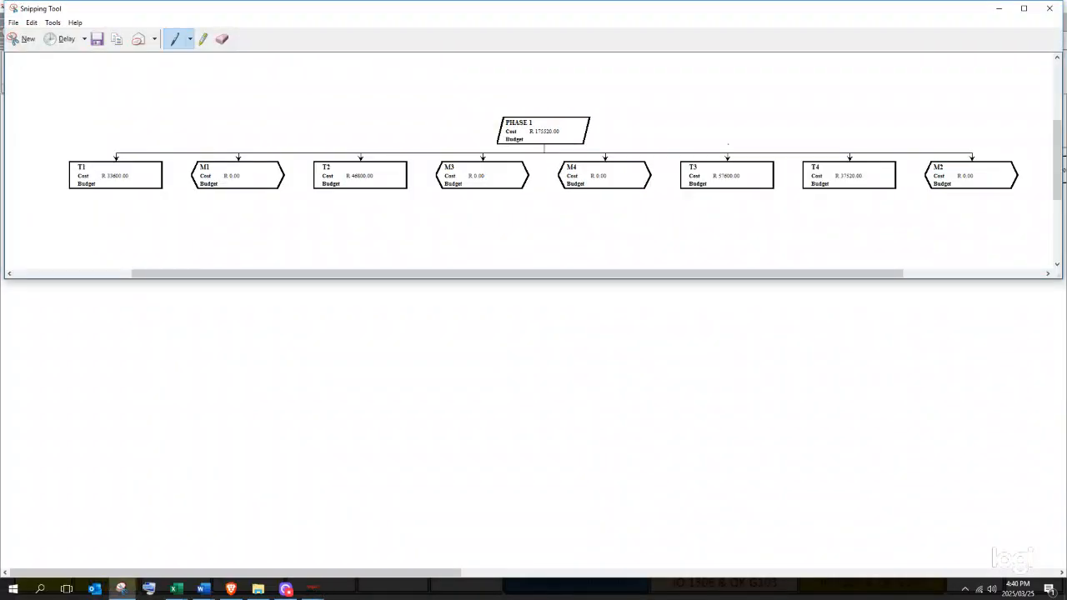
pyautogui.rightClick(728, 143)
pyautogui.click(758, 162)
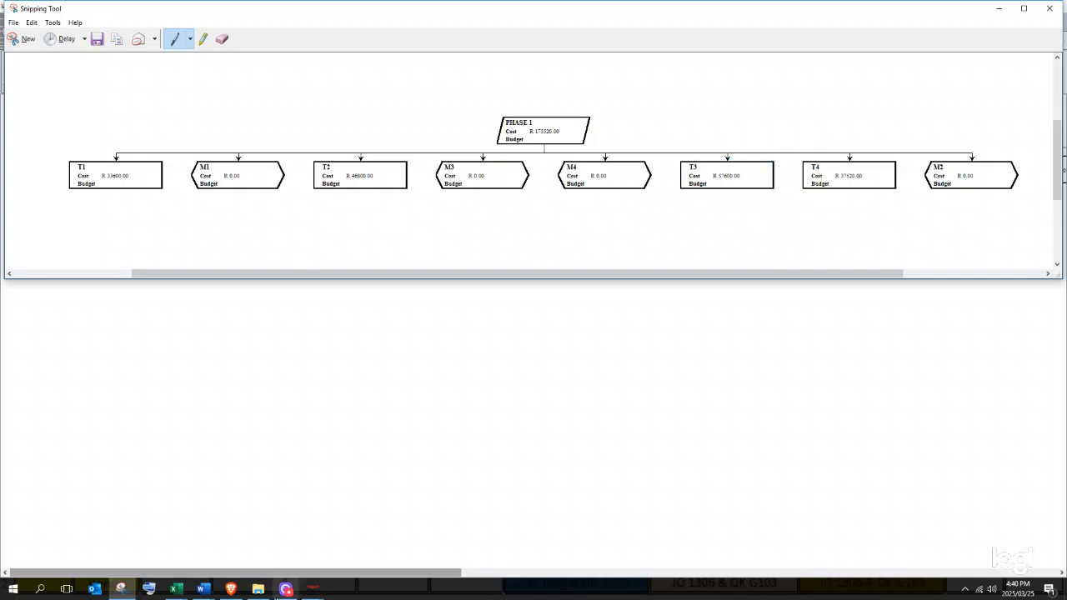
pyautogui.click(185, 591)
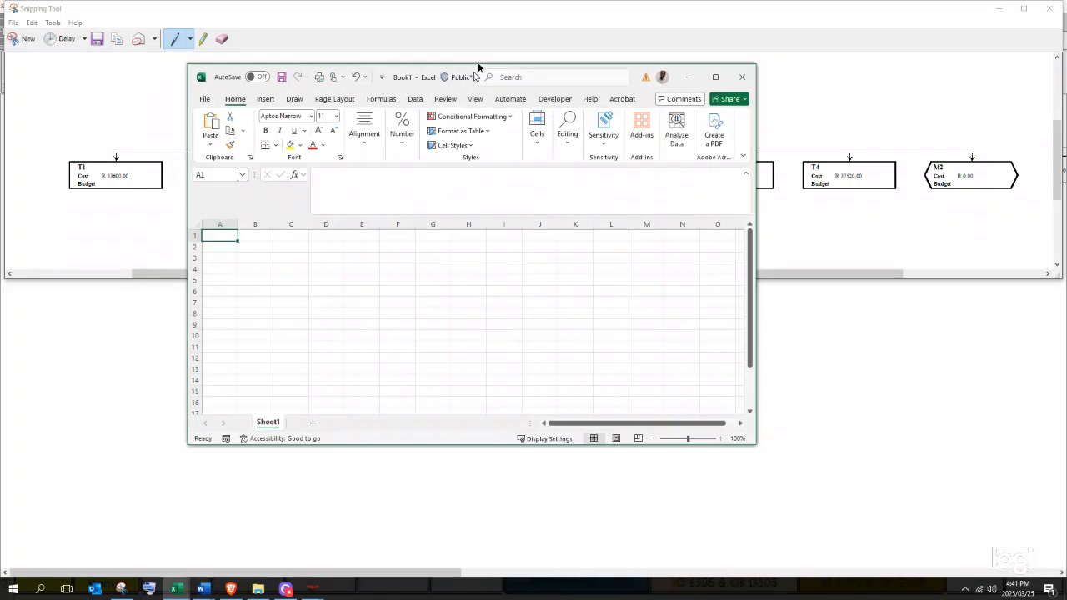
# - Maximize Excel and paste the WBS chart snip into Sheet1 at cell A6
pyautogui.click(721, 58)
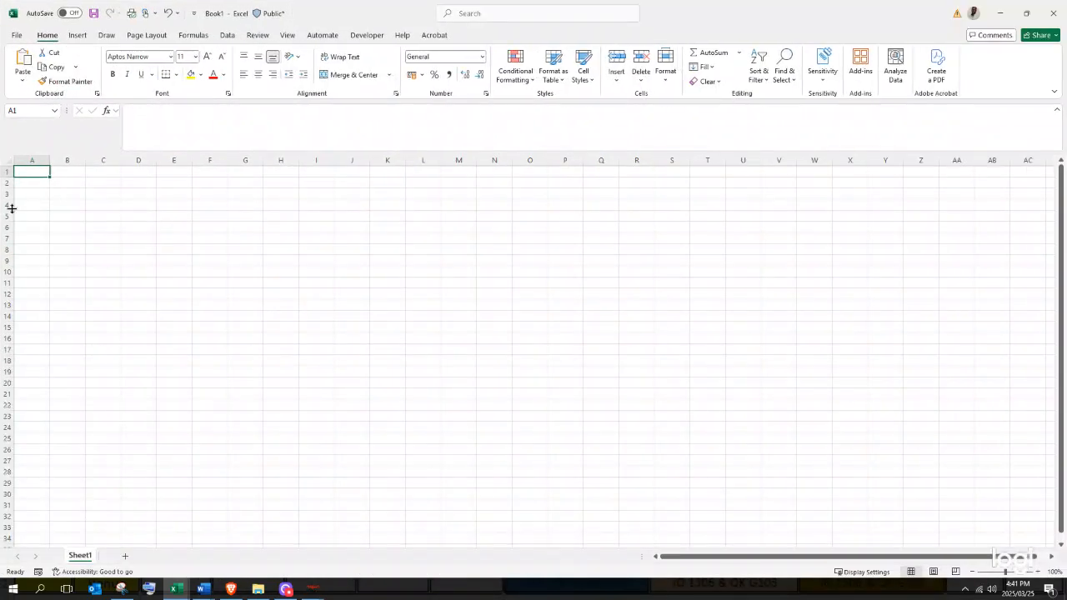
pyautogui.click(67, 193)
pyautogui.click(44, 224)
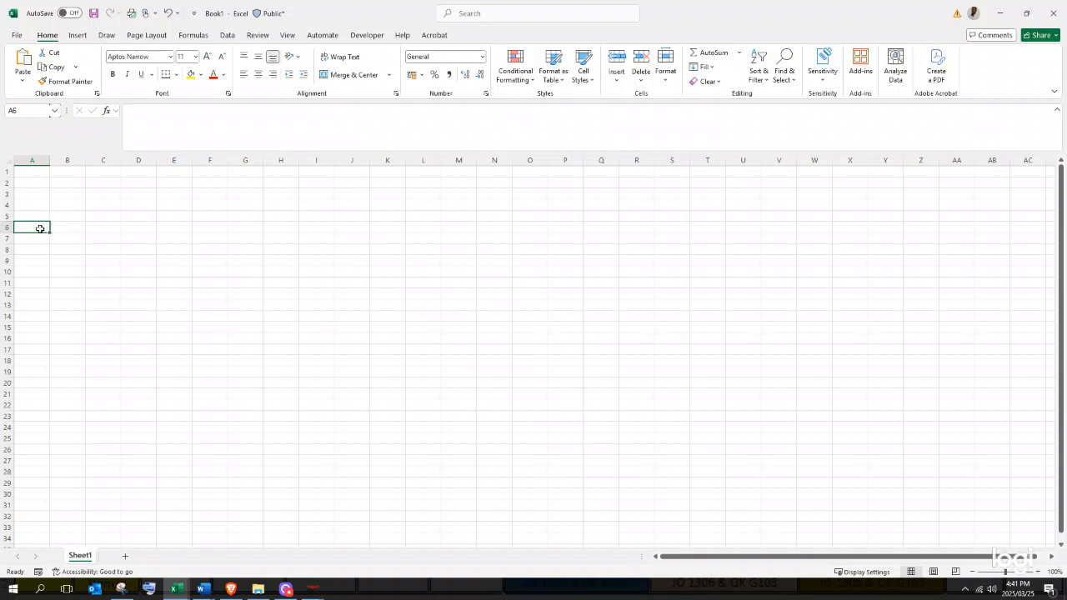
pyautogui.rightClick(38, 228)
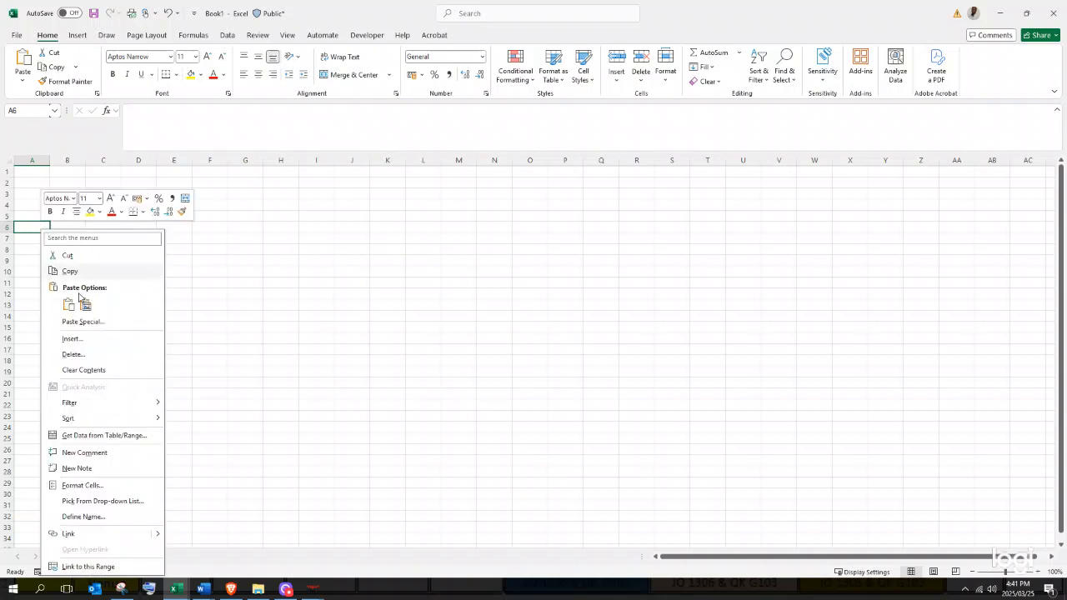
pyautogui.click(69, 307)
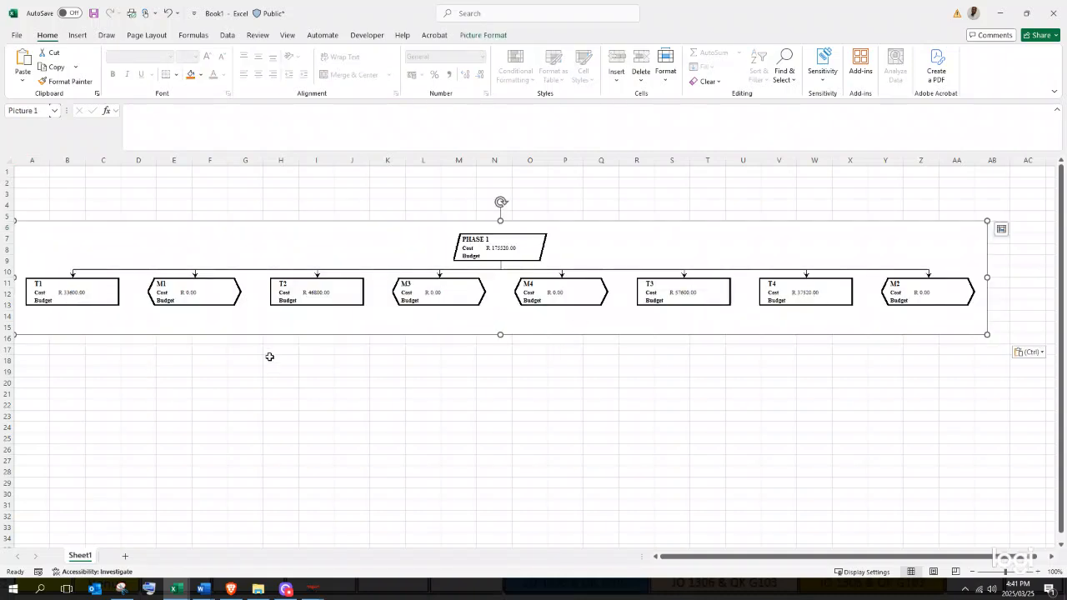
pyautogui.click(246, 404)
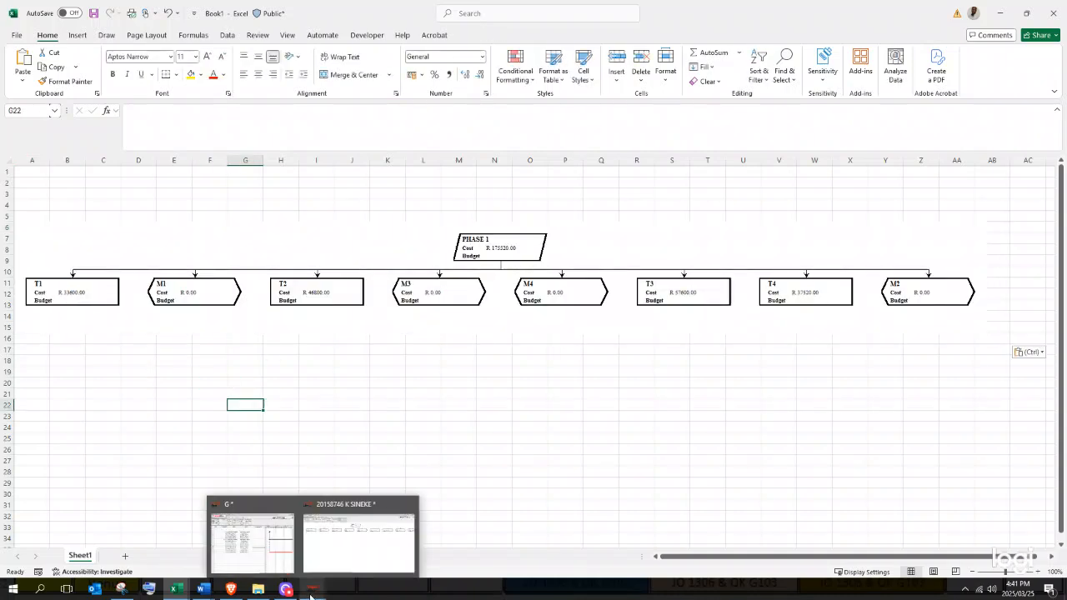
pyautogui.click(271, 565)
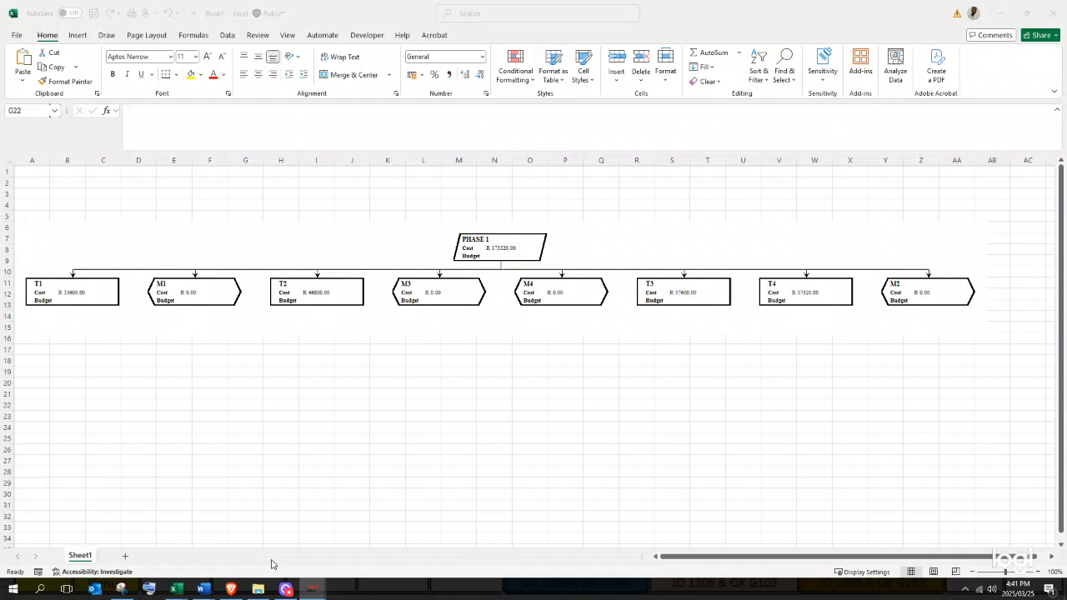
pyautogui.click(691, 560)
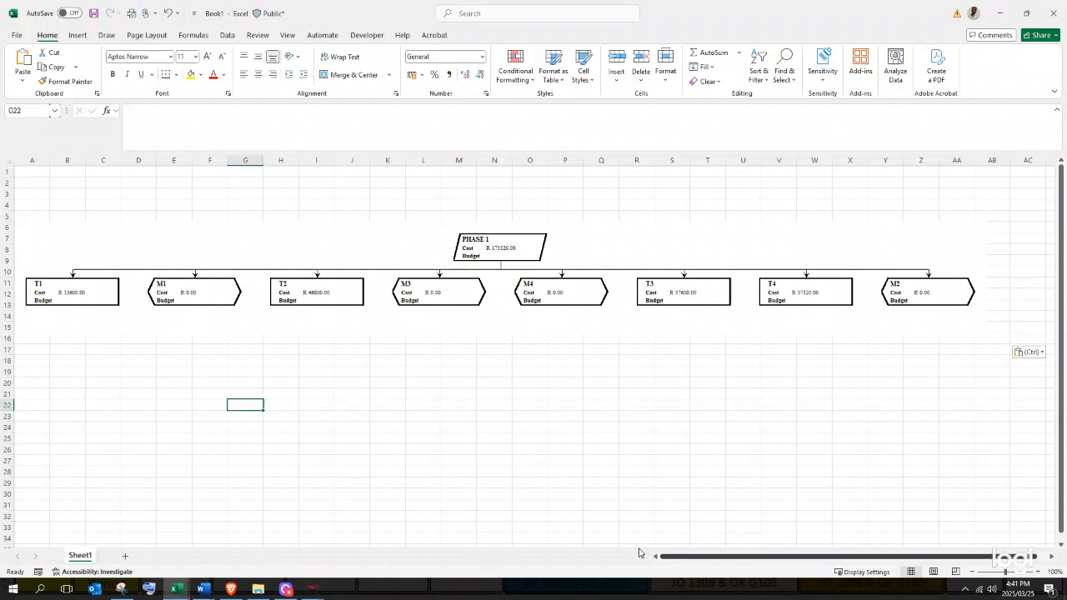
pyautogui.click(426, 393)
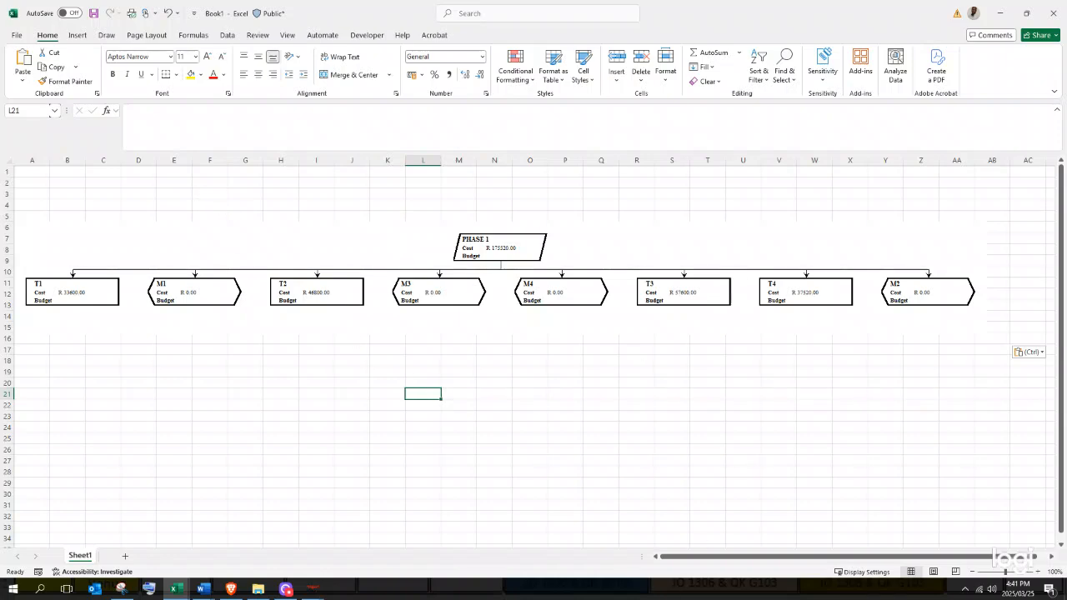
pyautogui.moveTo(312, 589)
pyautogui.moveTo(271, 544)
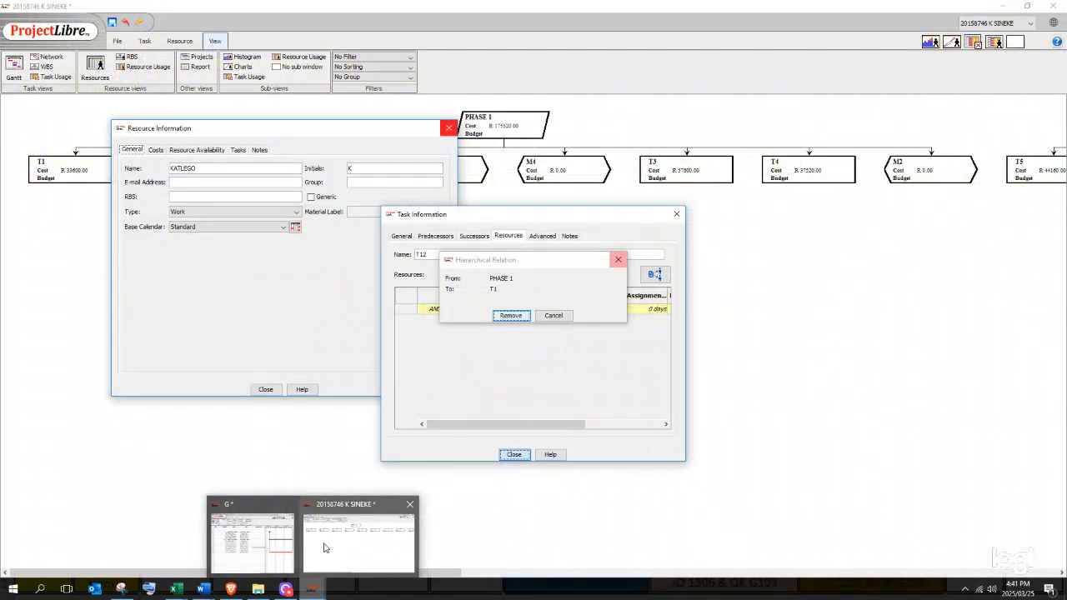
pyautogui.click(324, 547)
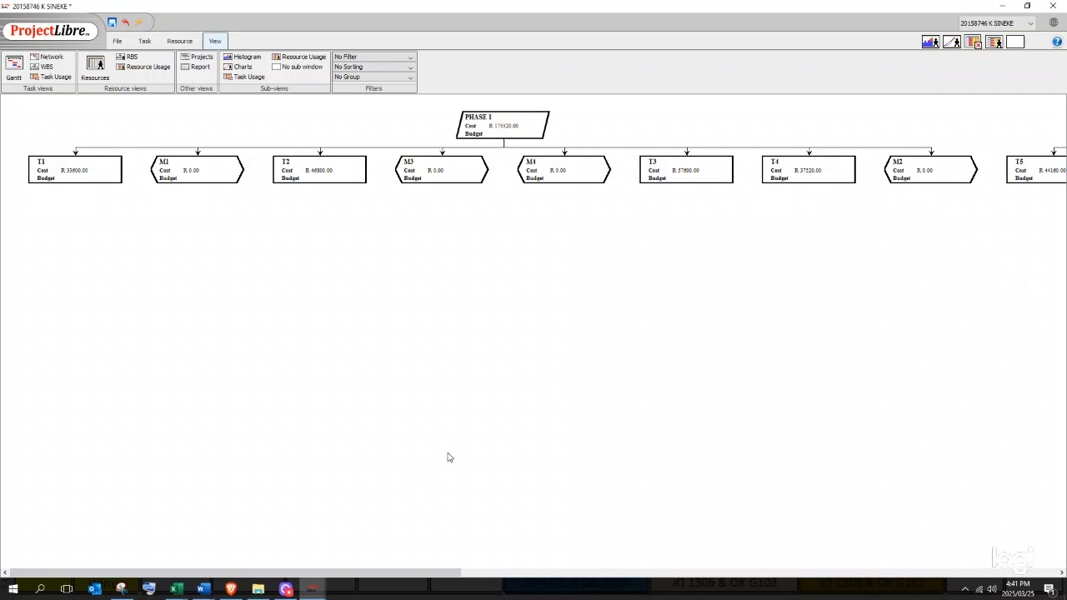
pyautogui.moveTo(435, 572); pyautogui.dragTo(808, 581)
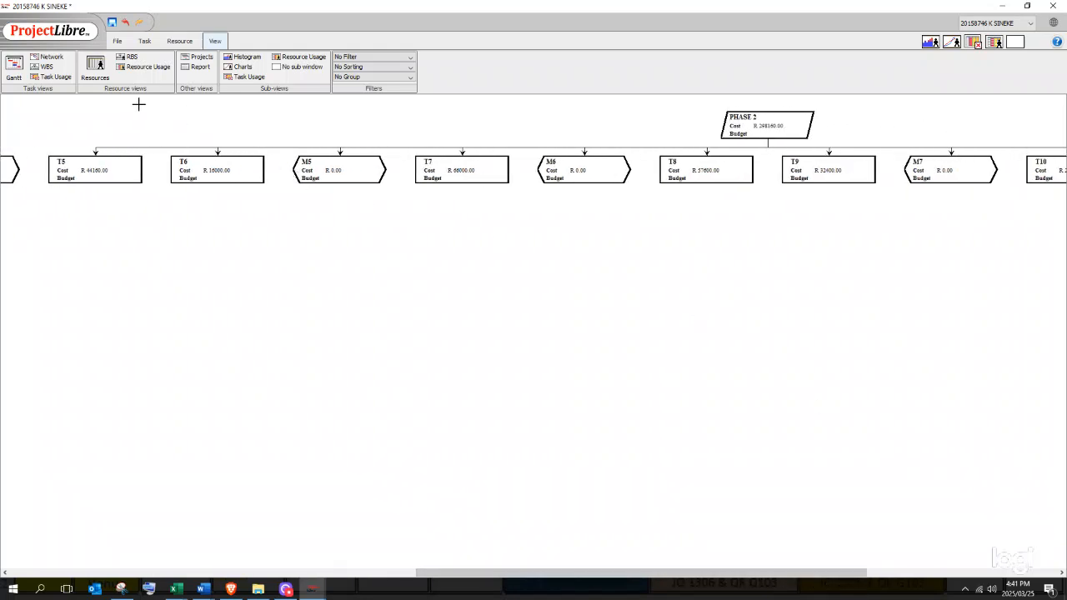
pyautogui.doubleClick(318, 117)
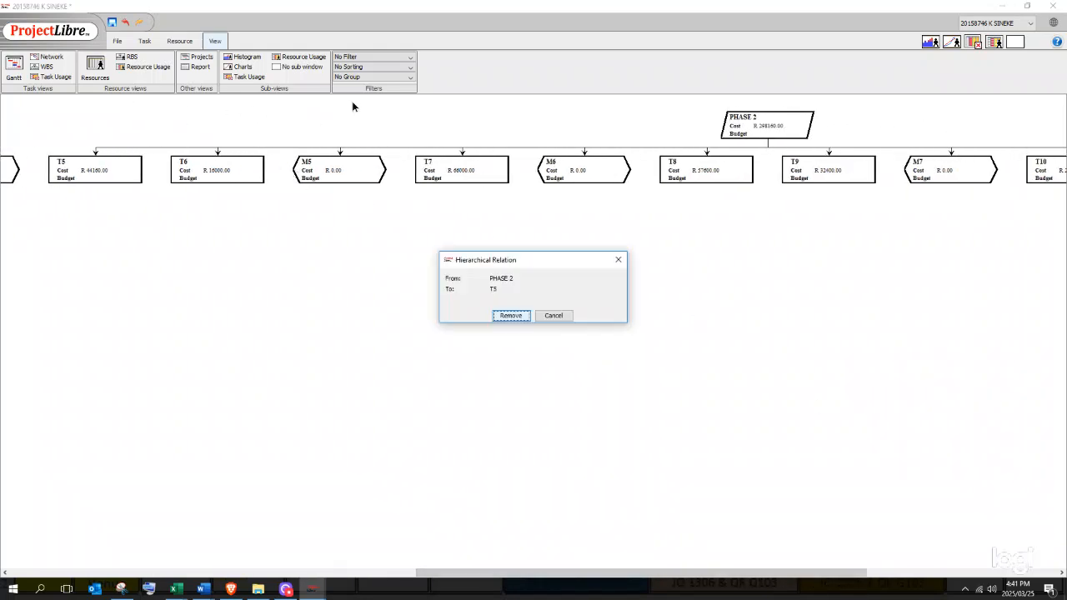
pyautogui.click(617, 259)
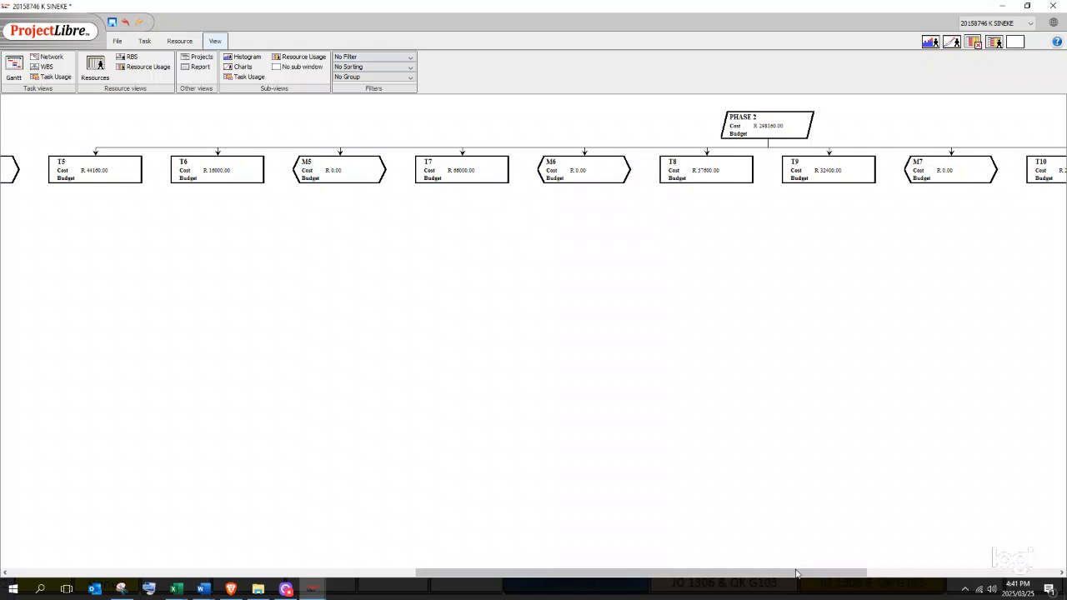
pyautogui.hscroll(-10, 270, 512)
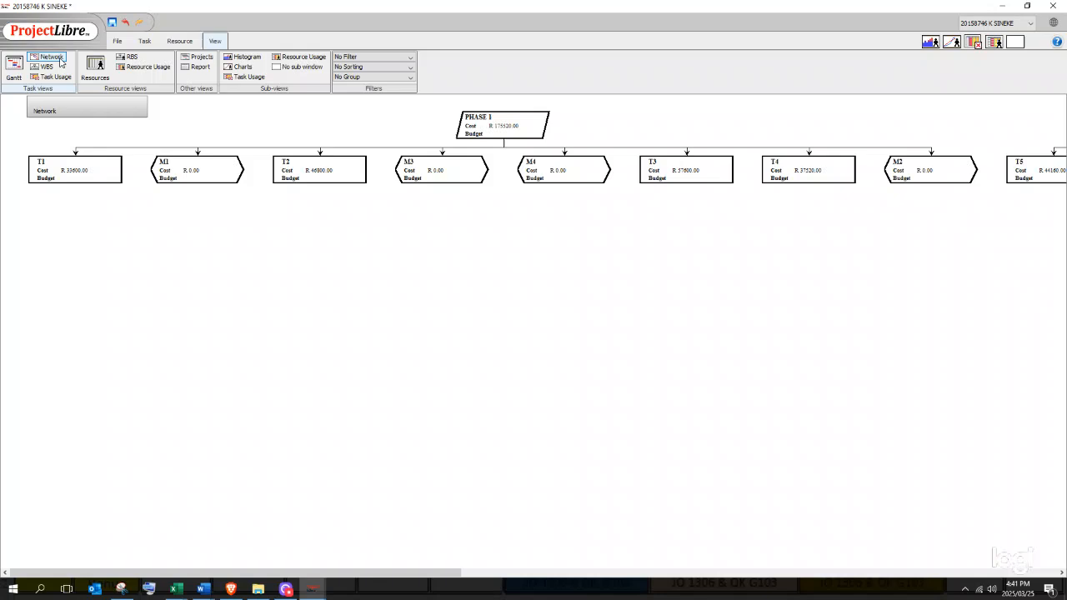
# - Switch to the Network view and copy a snip of the diagram showing both phases
pyautogui.click(60, 58)
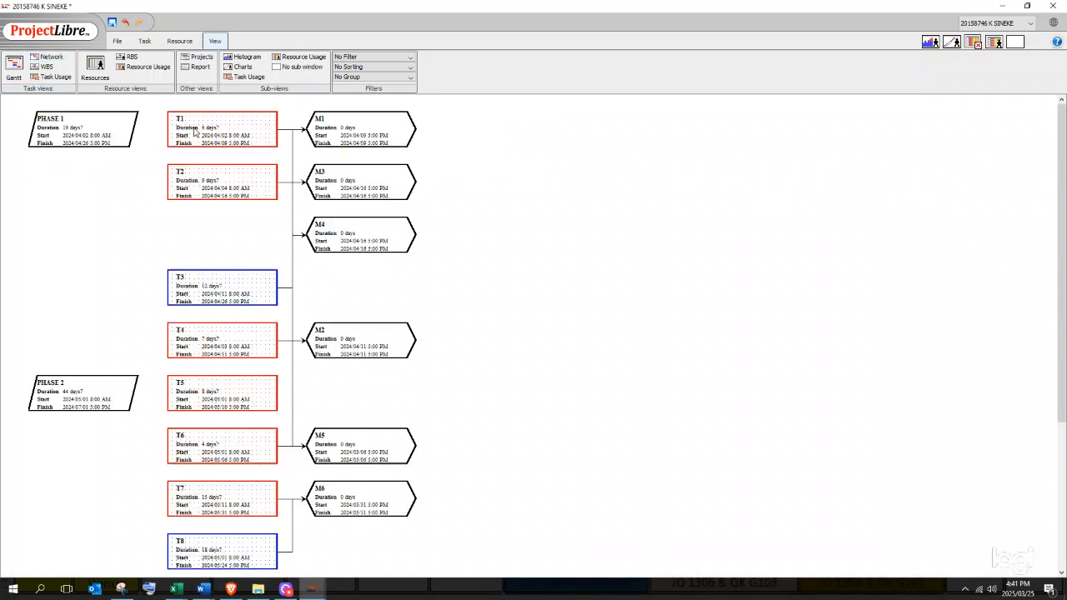
pyautogui.click(121, 590)
pyautogui.click(13, 39)
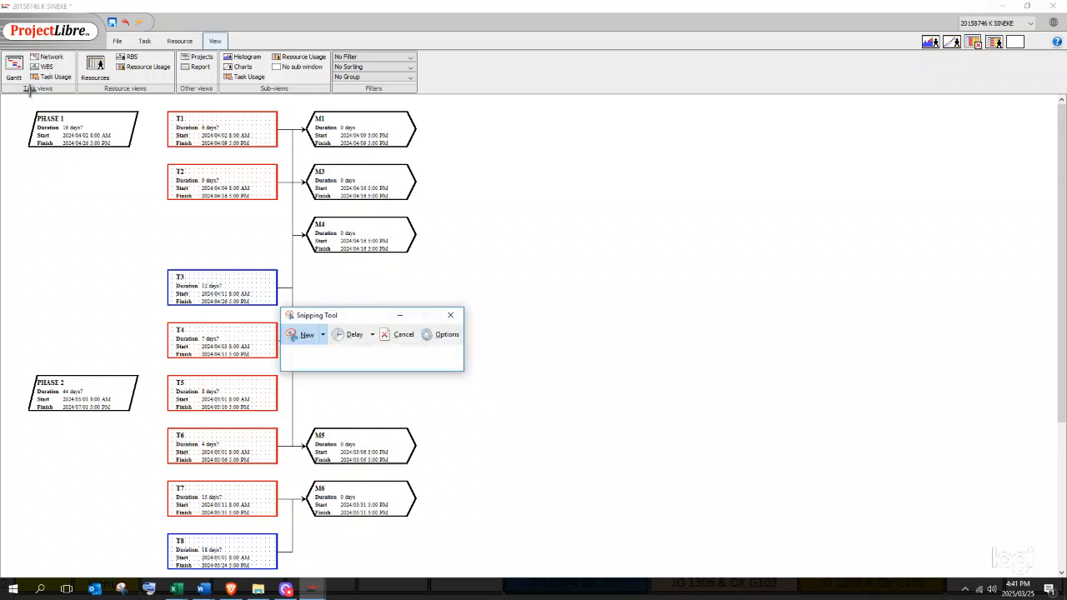
pyautogui.moveTo(10, 99); pyautogui.dragTo(471, 578)
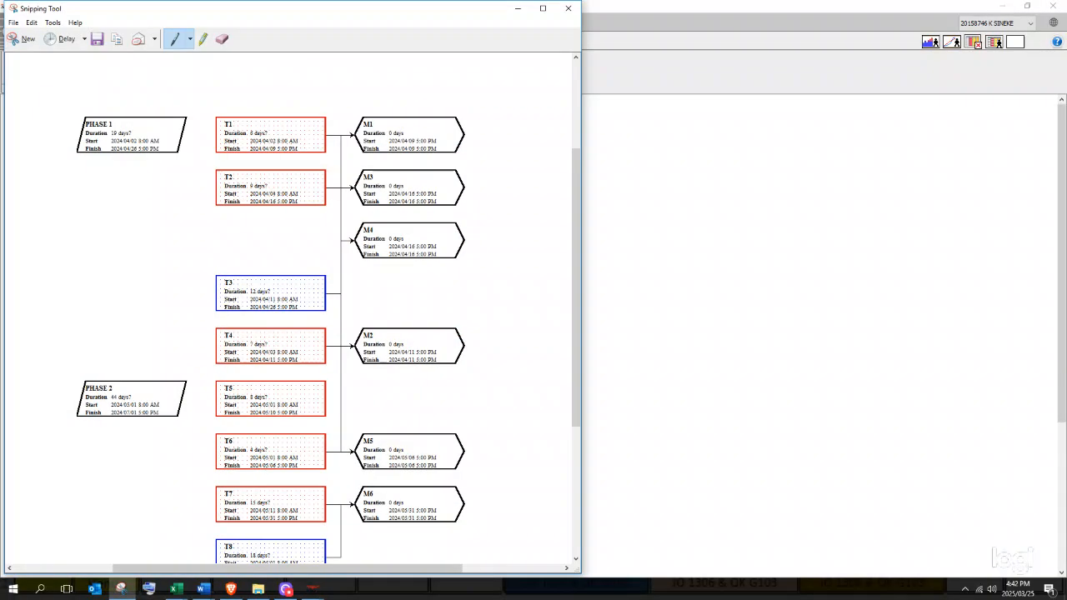
pyautogui.rightClick(479, 378)
pyautogui.click(500, 398)
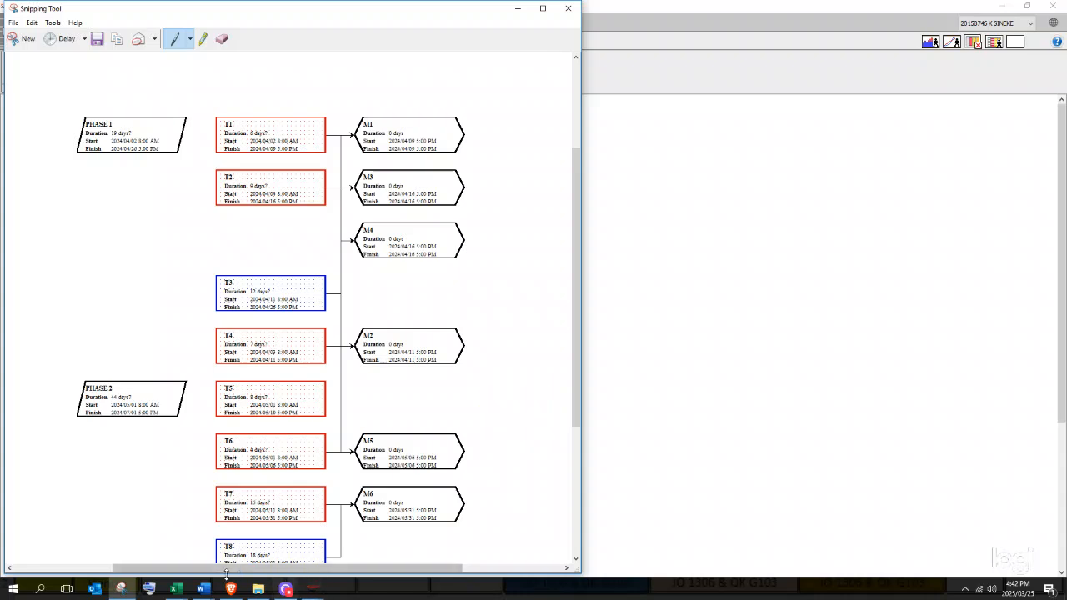
pyautogui.click(203, 588)
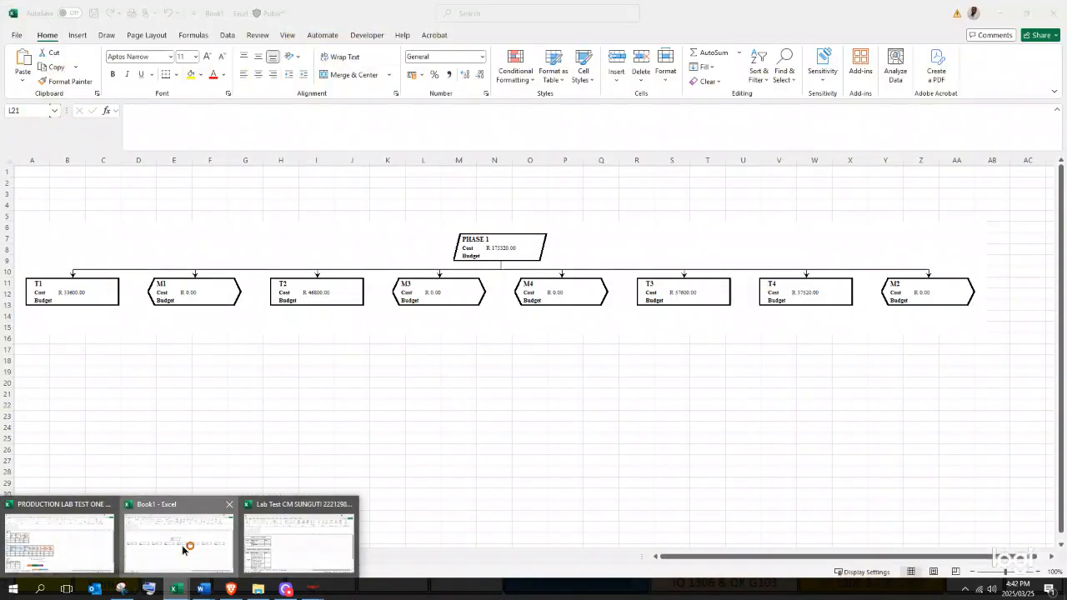
# - Add a new sheet named NETWORK and rename Sheet1 to WBS in Book1
pyautogui.click(180, 534)
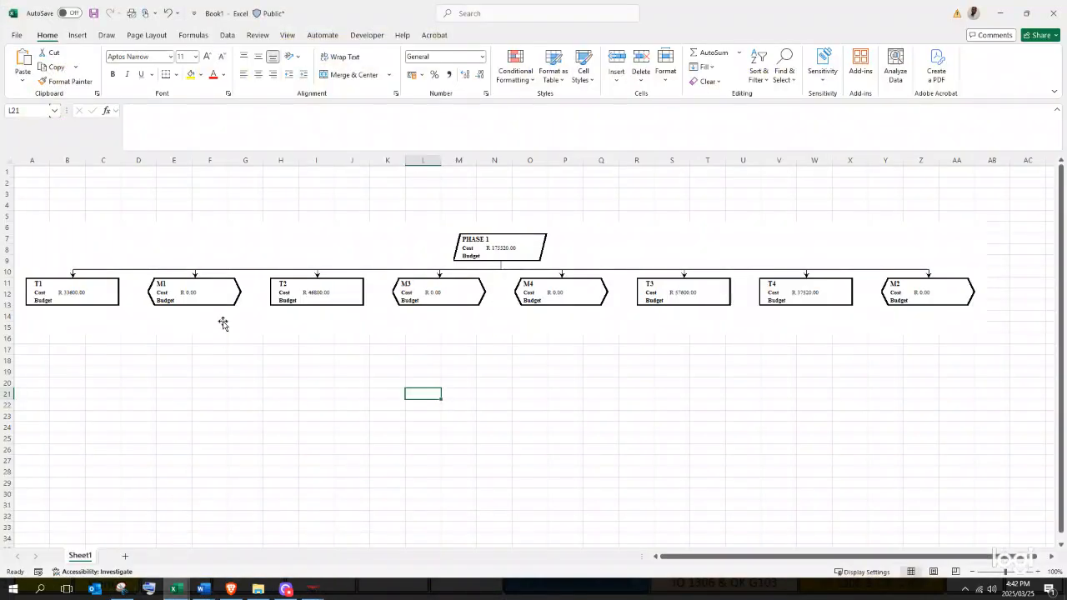
pyautogui.click(125, 556)
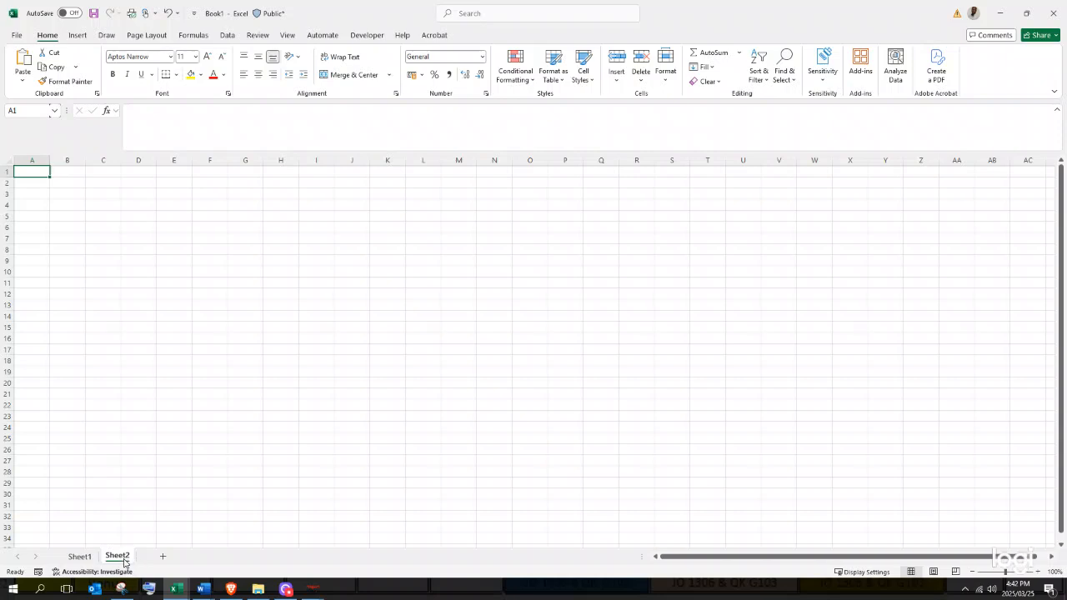
pyautogui.rightClick(125, 563)
pyautogui.click(143, 420)
pyautogui.write('NETWORK')
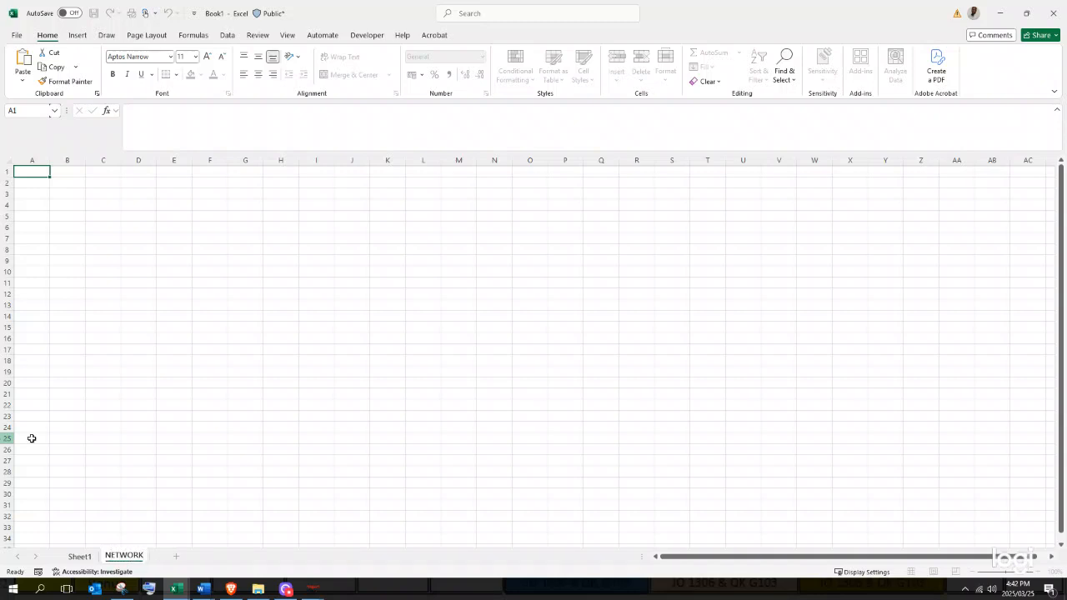
pyautogui.click(245, 427)
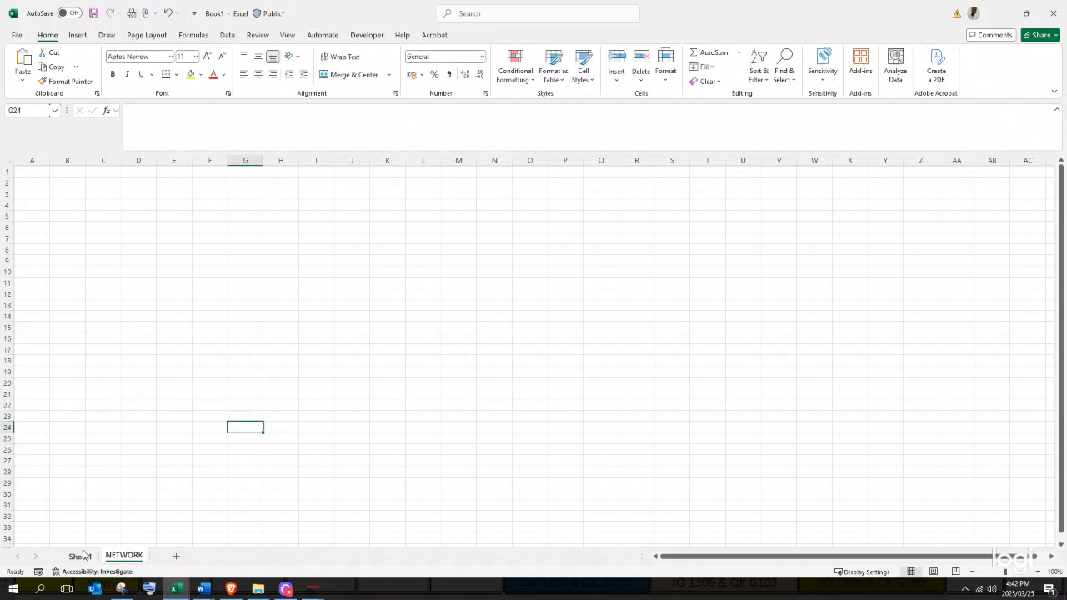
pyautogui.rightClick(83, 556)
pyautogui.click(131, 421)
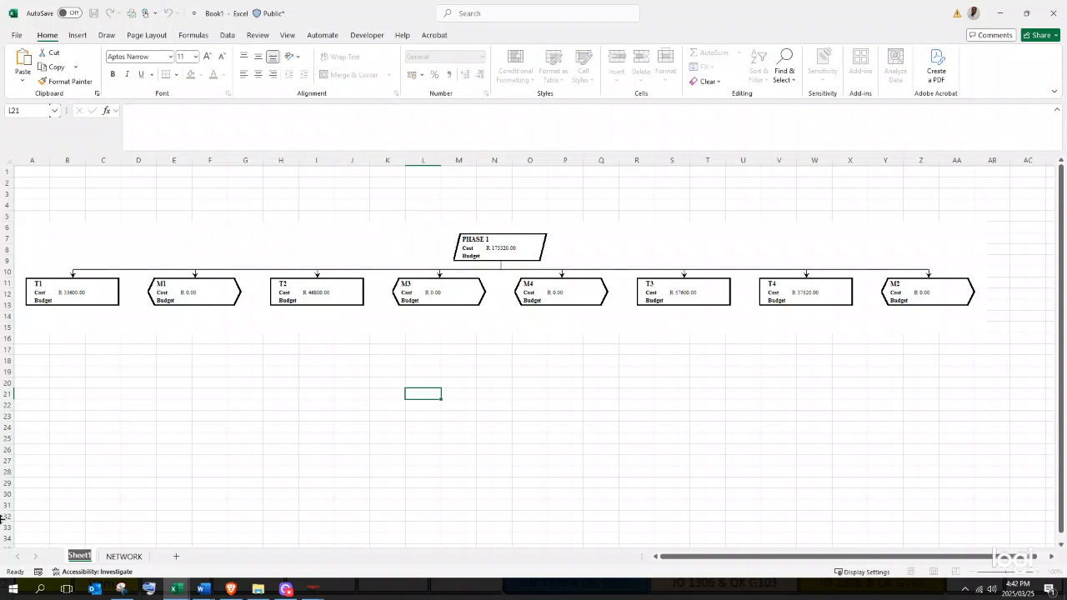
pyautogui.write('WBS')
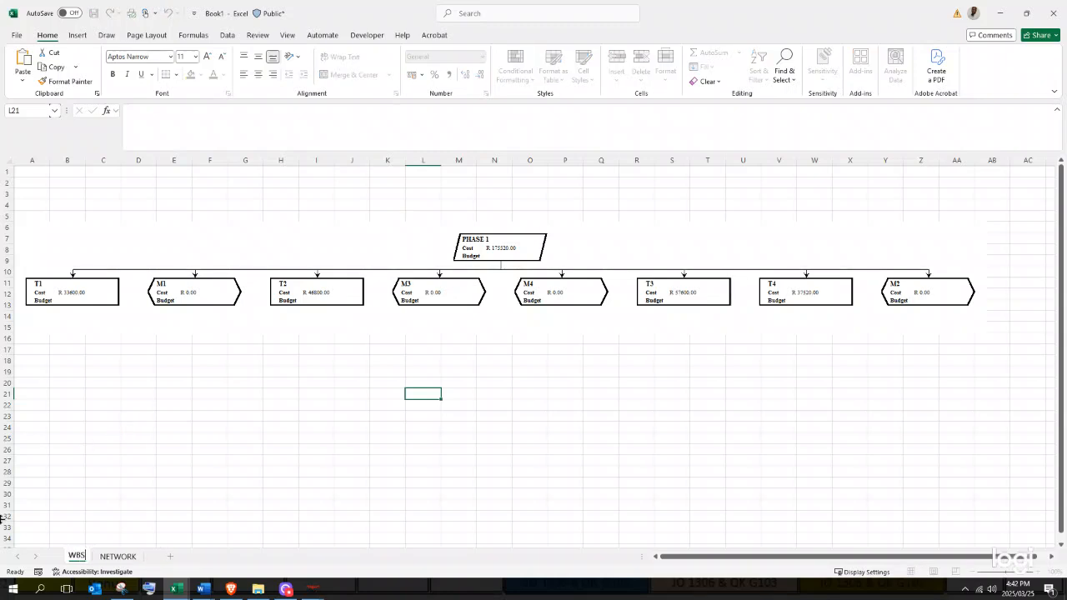
pyautogui.click(206, 472)
# - Paste the network diagram snip at cell A6 of the NETWORK sheet
pyautogui.click(118, 556)
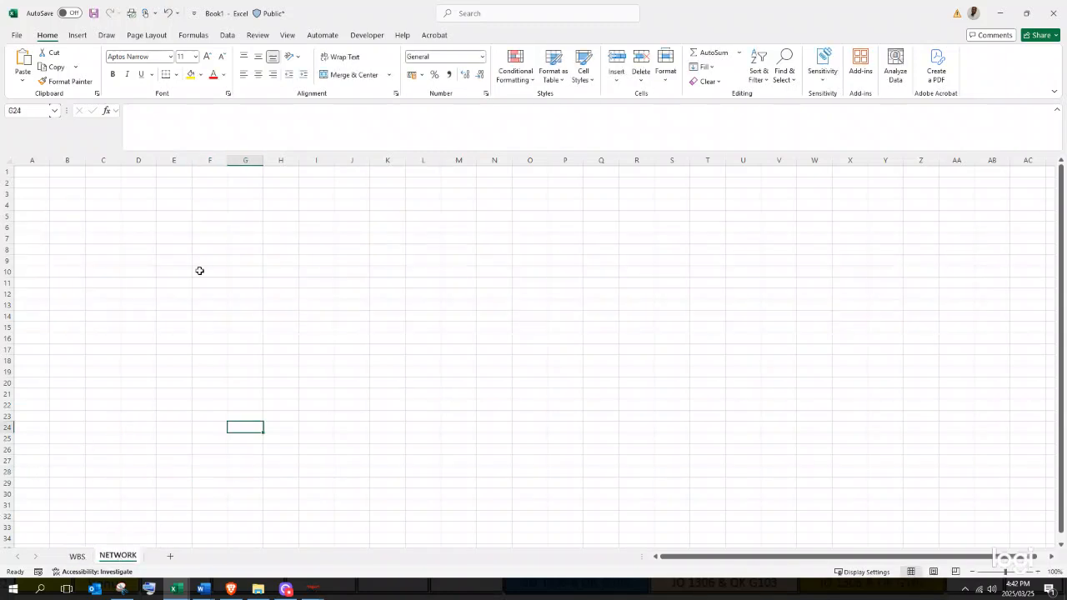
pyautogui.click(46, 230)
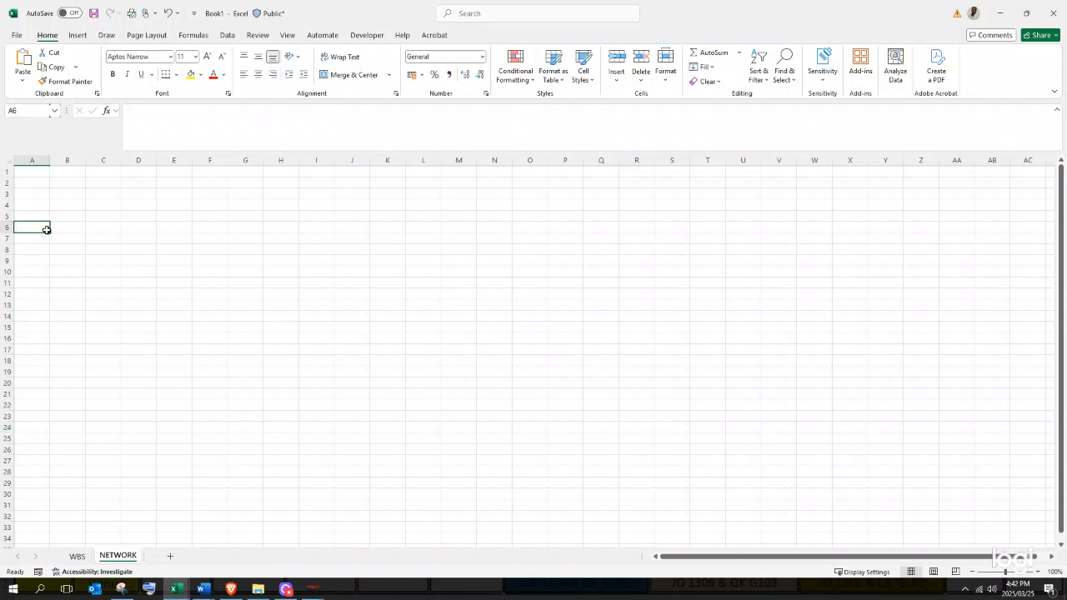
pyautogui.hotkey('ctrl', 'v')
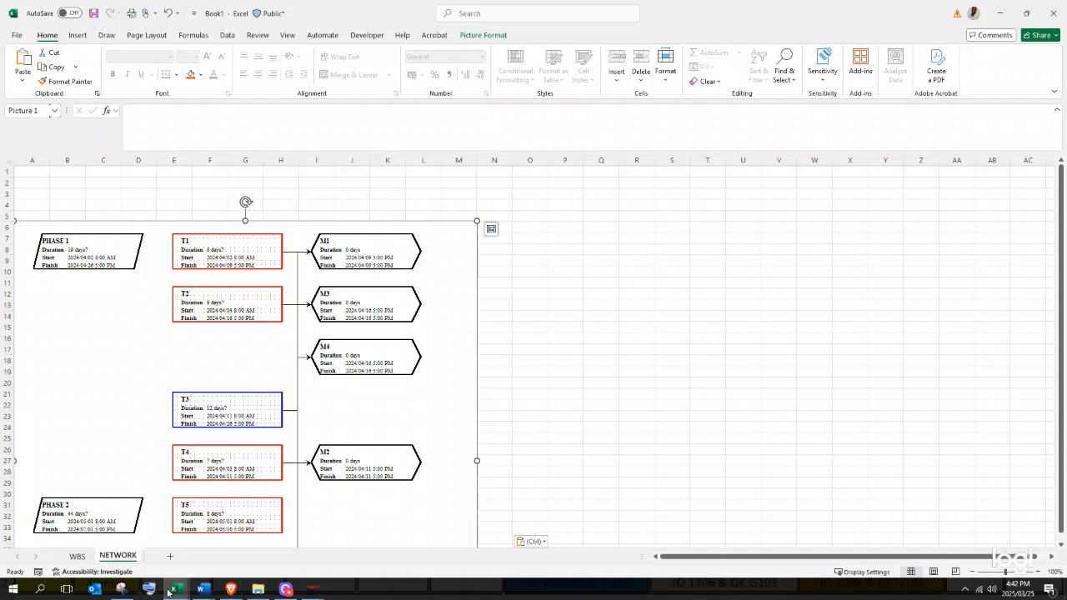
# - Bring the ProjectLibre network diagram window forward and switch it to the Gantt view
pyautogui.click(311, 589)
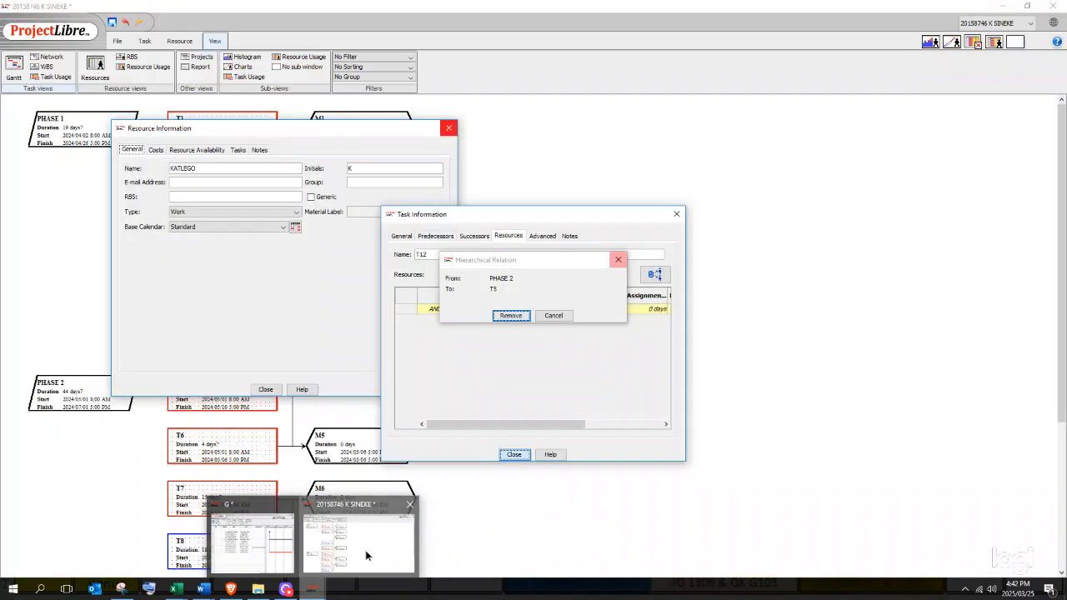
pyautogui.click(366, 553)
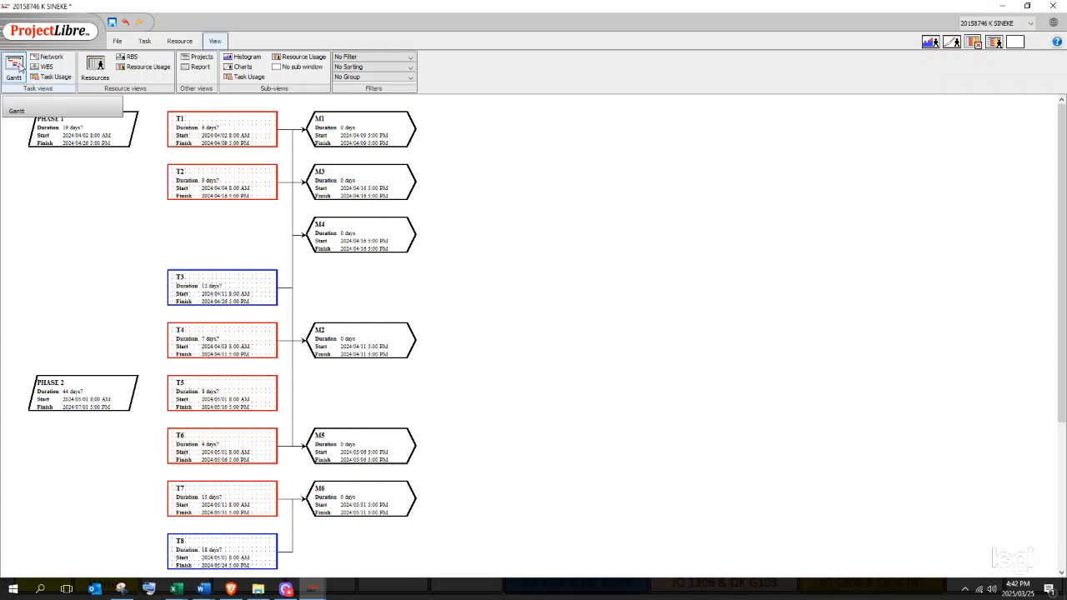
pyautogui.click(20, 68)
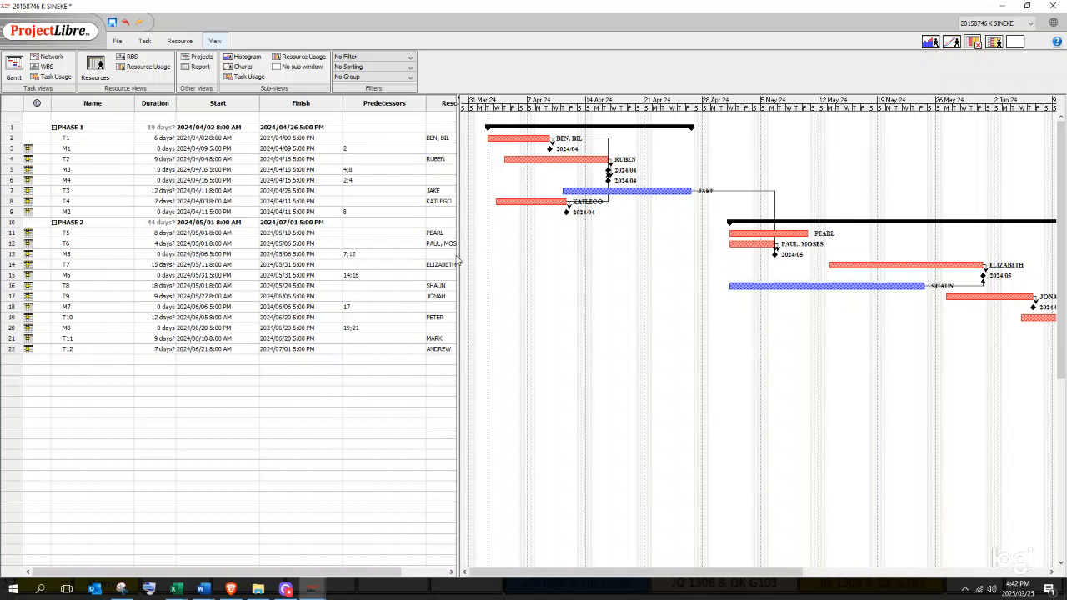
# - Widen the Gantt task table to show more columns, then head back to Excel
pyautogui.moveTo(457, 273); pyautogui.dragTo(355, 245)
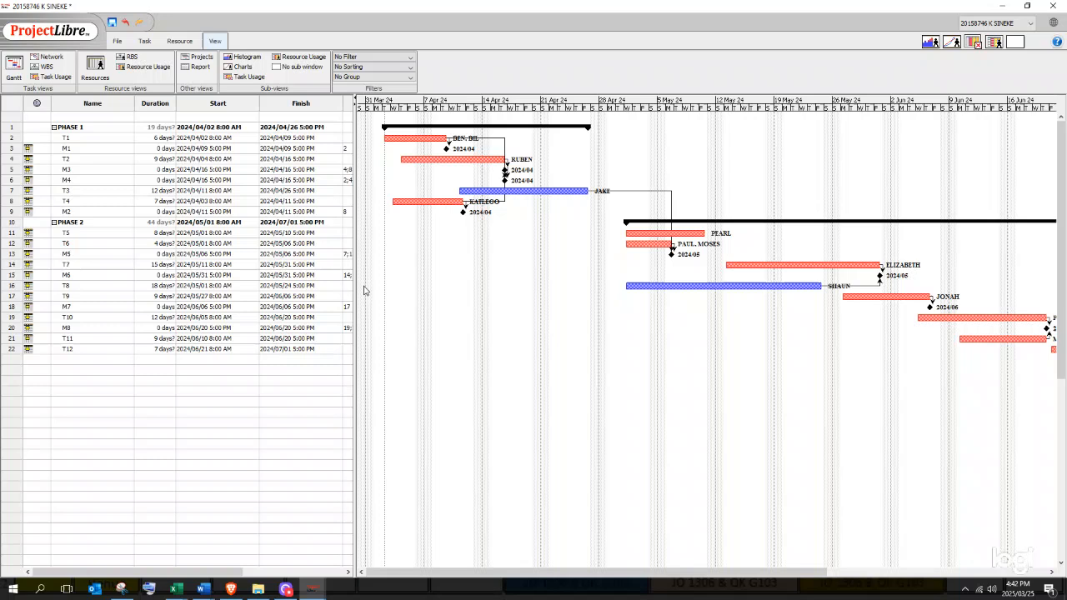
pyautogui.moveTo(353, 285); pyautogui.dragTo(372, 287)
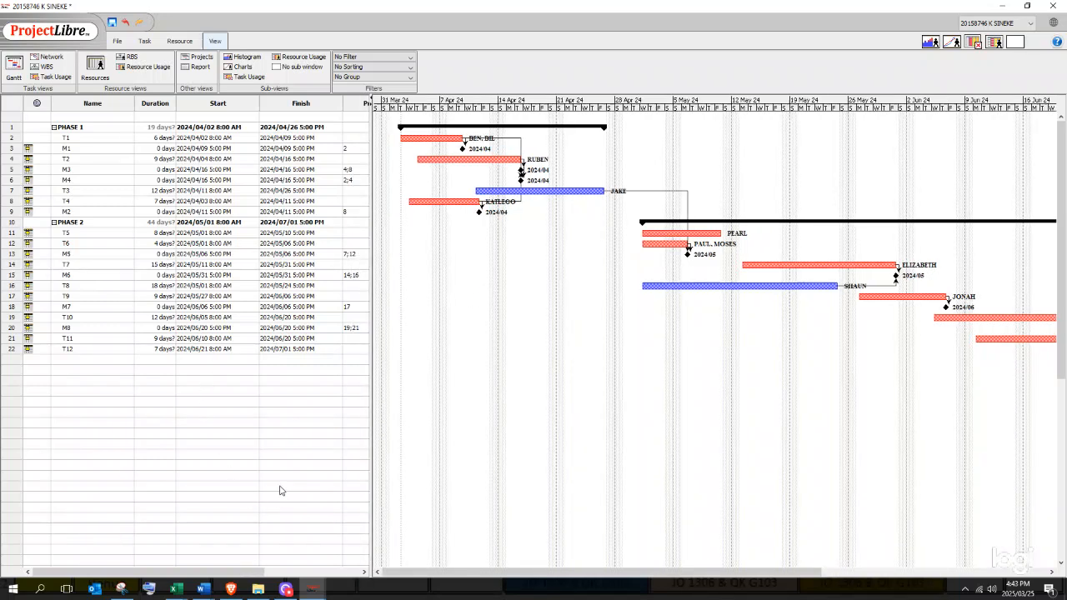
pyautogui.click(320, 595)
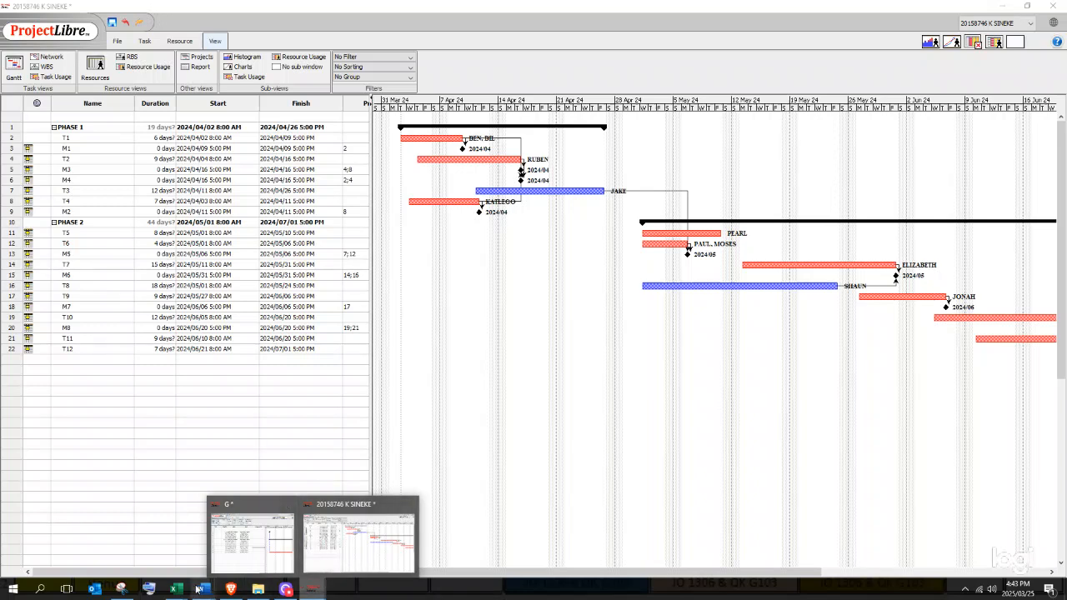
# - Return to Excel's NETWORK sheet and deselect the pasted network picture
pyautogui.moveTo(177, 590)
pyautogui.click(174, 540)
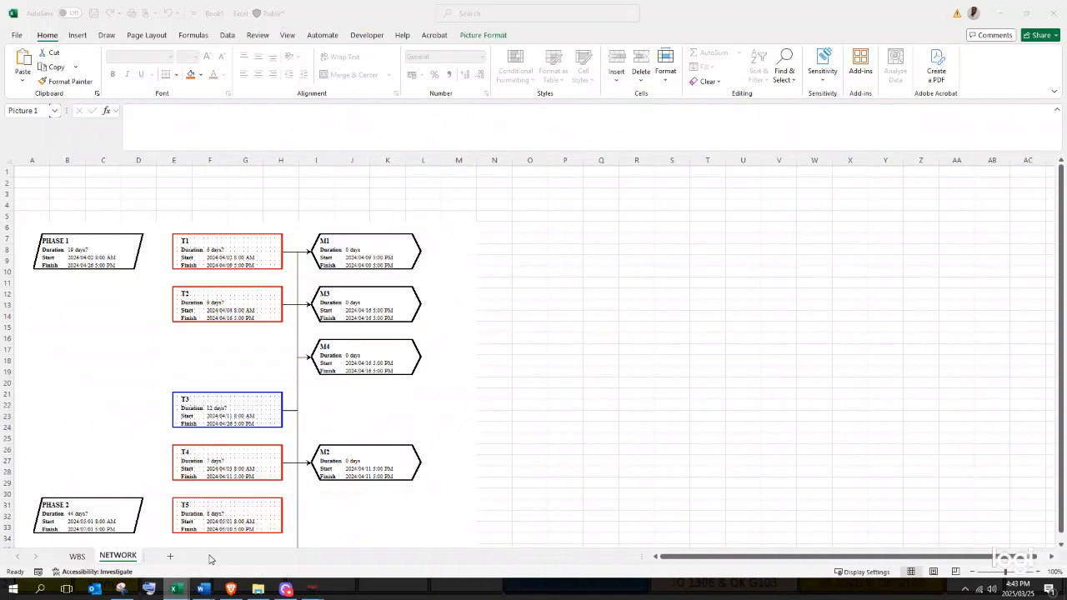
pyautogui.click(592, 276)
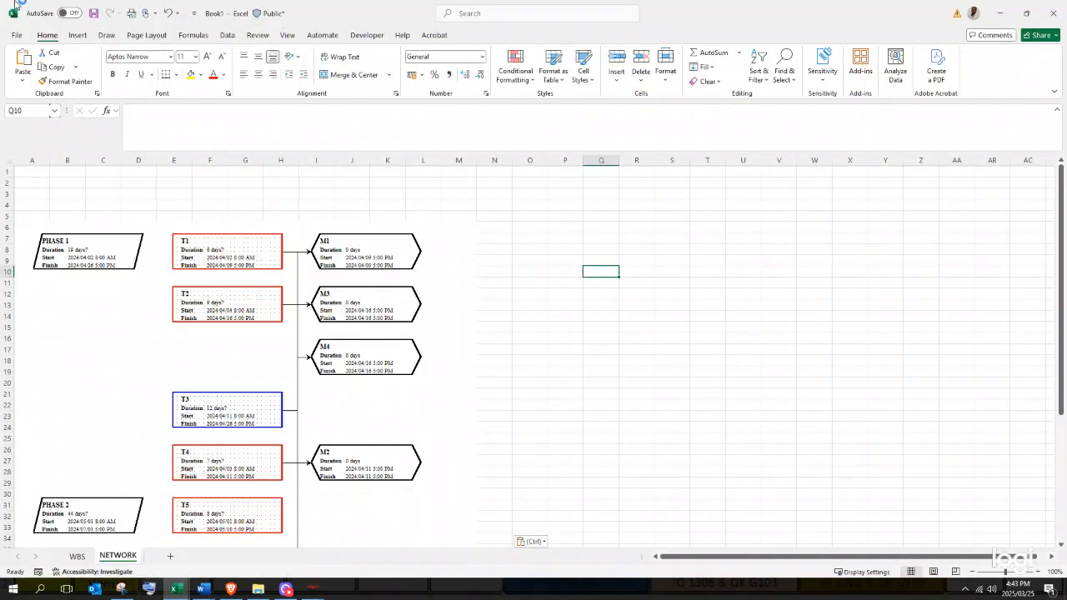
# - Start a Save As of the workbook via Browse, naming the file 20154
pyautogui.click(13, 35)
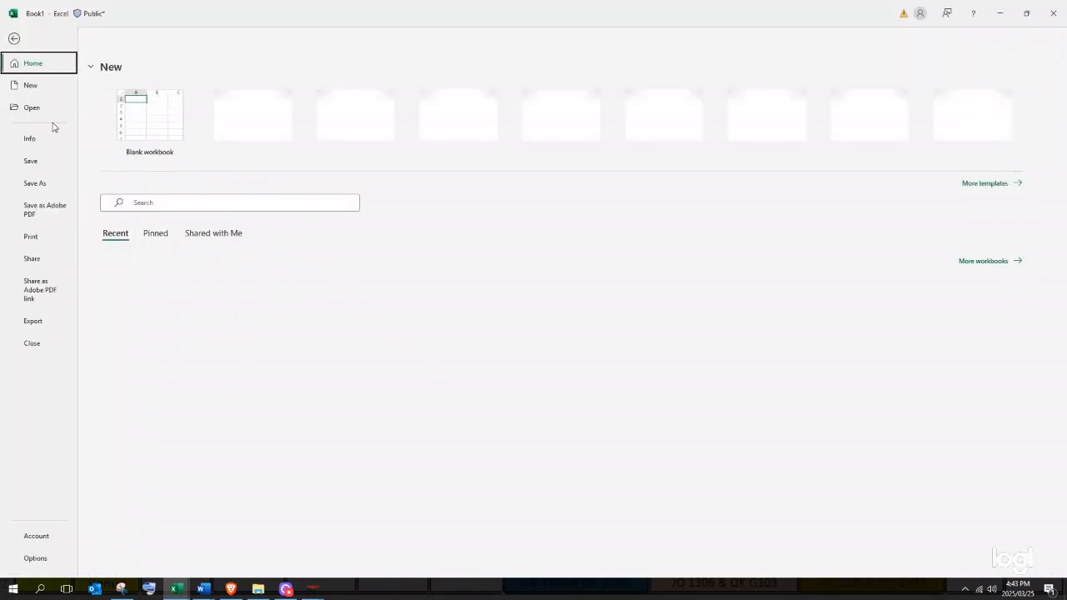
pyautogui.click(34, 183)
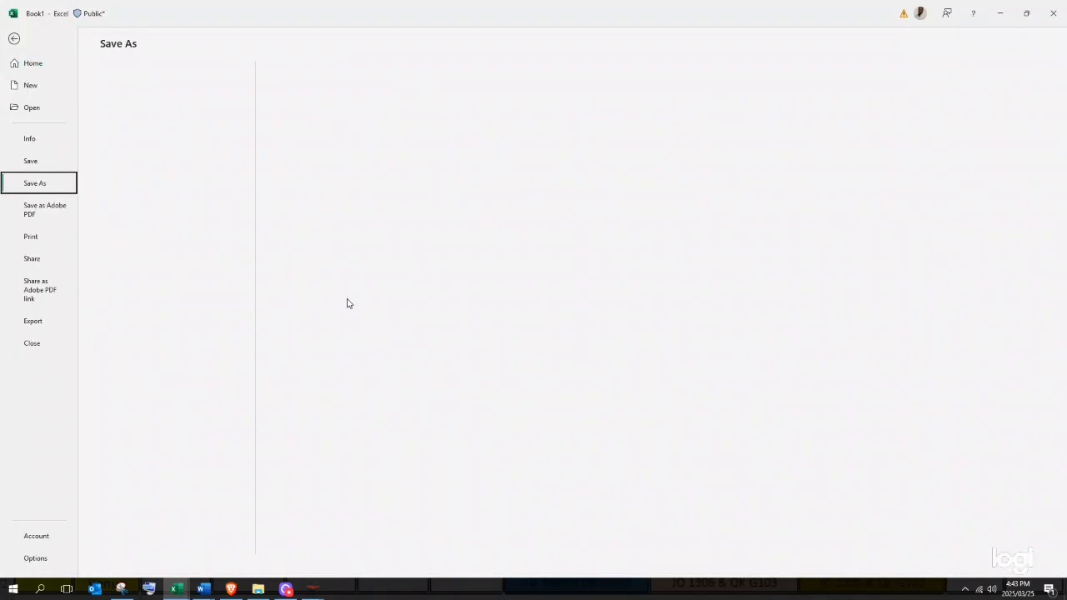
pyautogui.click(171, 449)
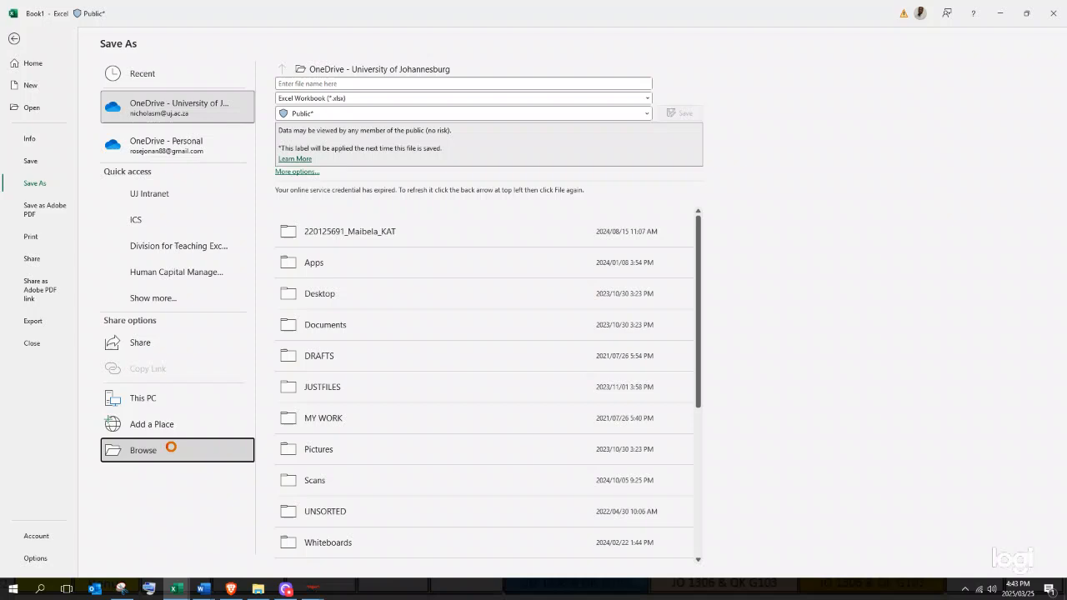
pyautogui.click(181, 449)
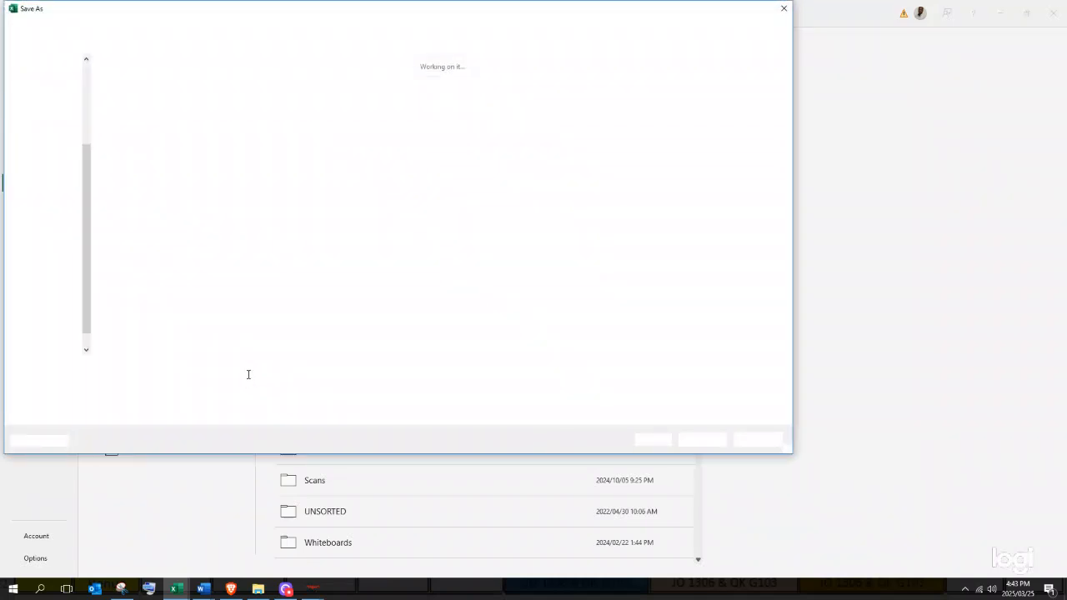
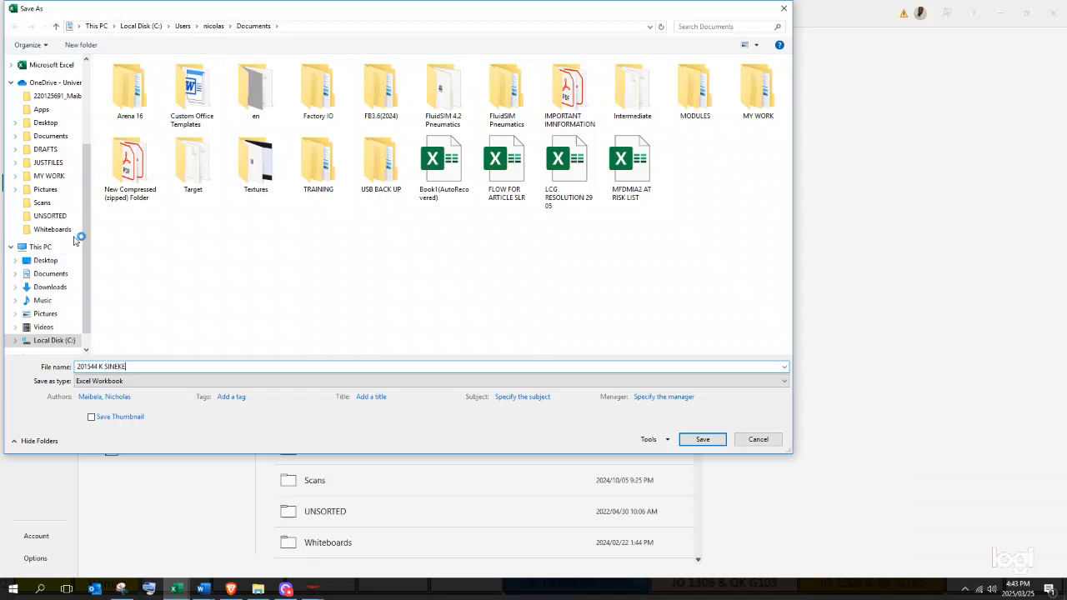
# - Browse to This PC in the save dialog, then close it without saving
pyautogui.scroll(-1, 80, 298)
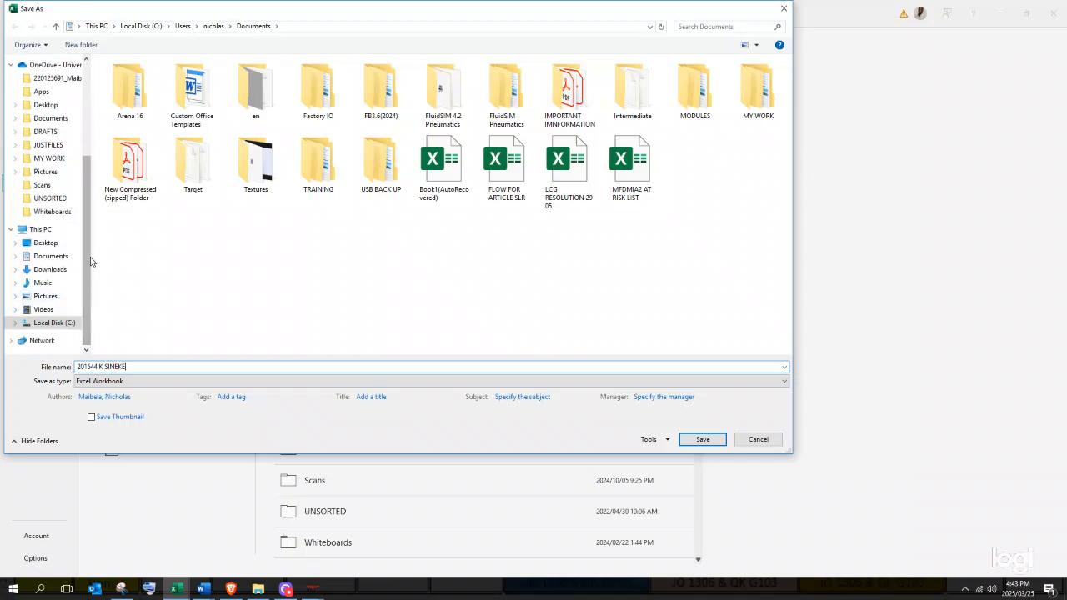
pyautogui.scroll(3, 84, 275)
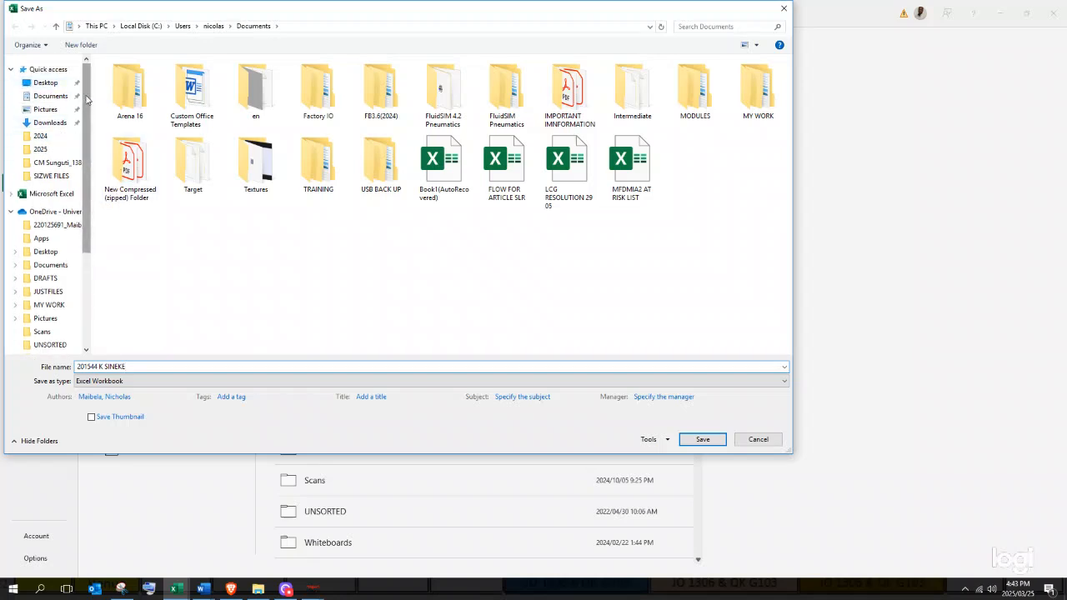
pyautogui.scroll(-3, 80, 133)
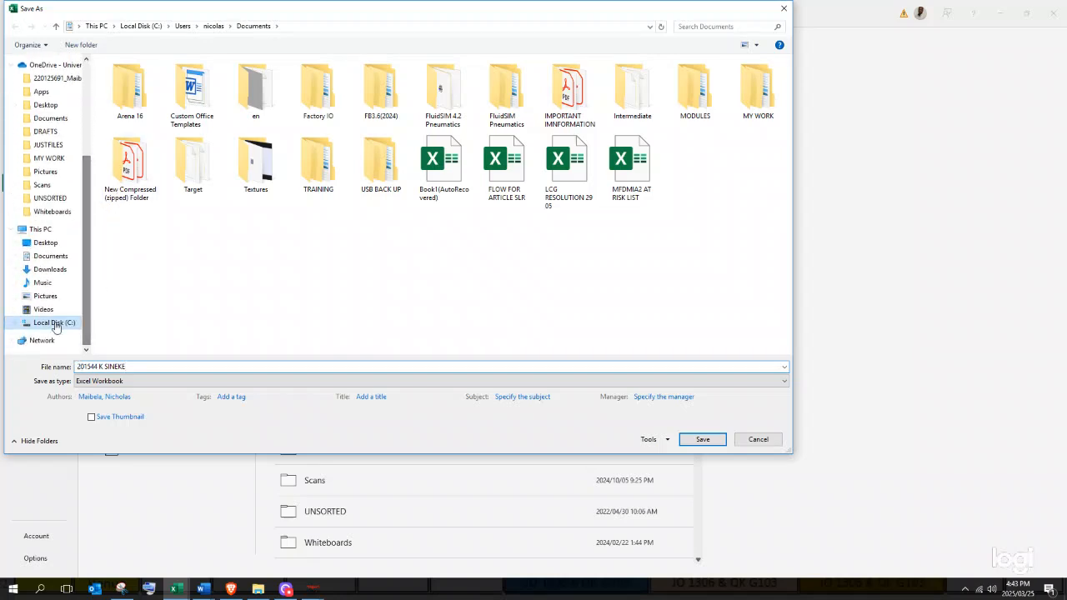
pyautogui.click(49, 232)
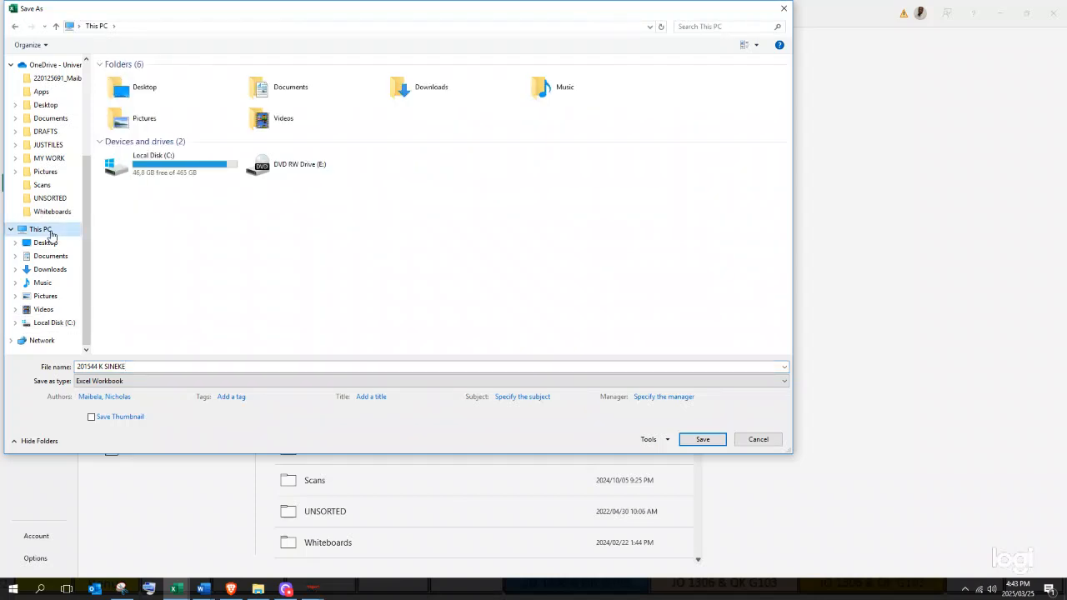
pyautogui.scroll(4, 80, 81)
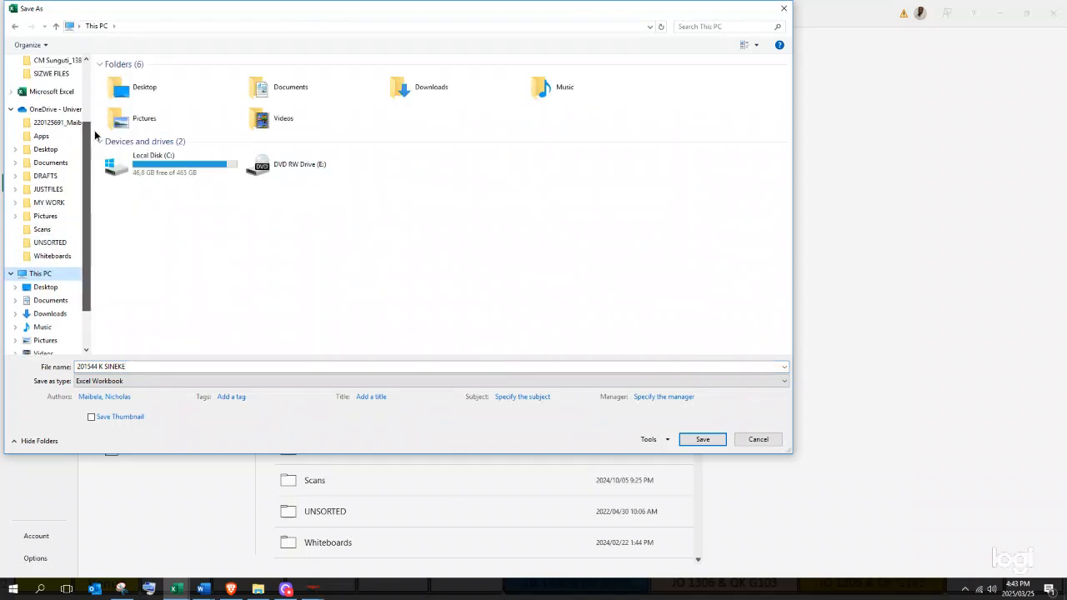
pyautogui.click(785, 9)
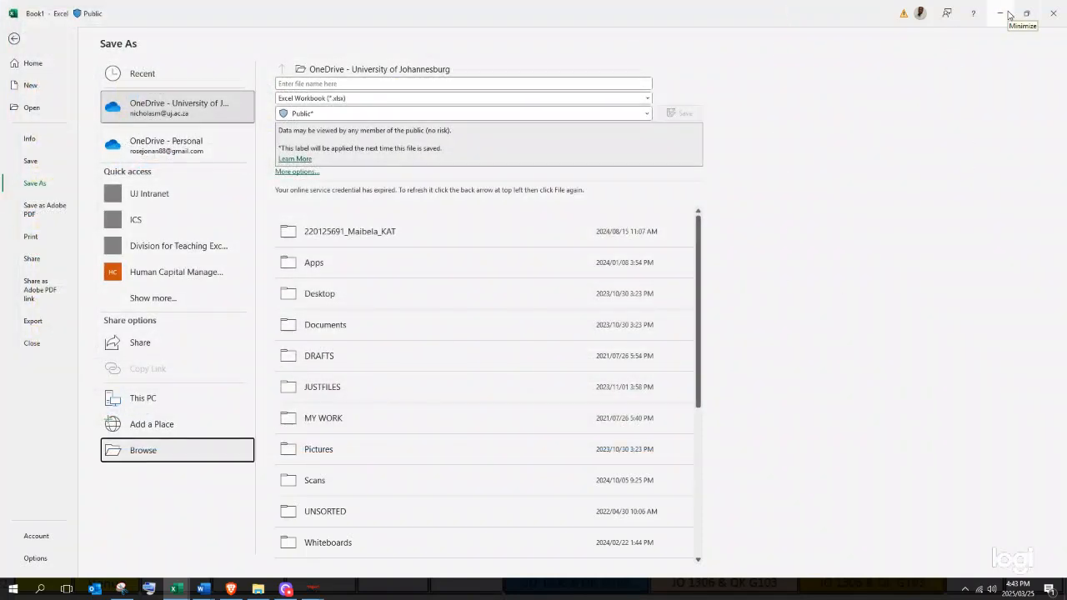
# - Minimize Excel and open T4's finish date in the ProjectLibre Gantt table
pyautogui.click(1000, 13)
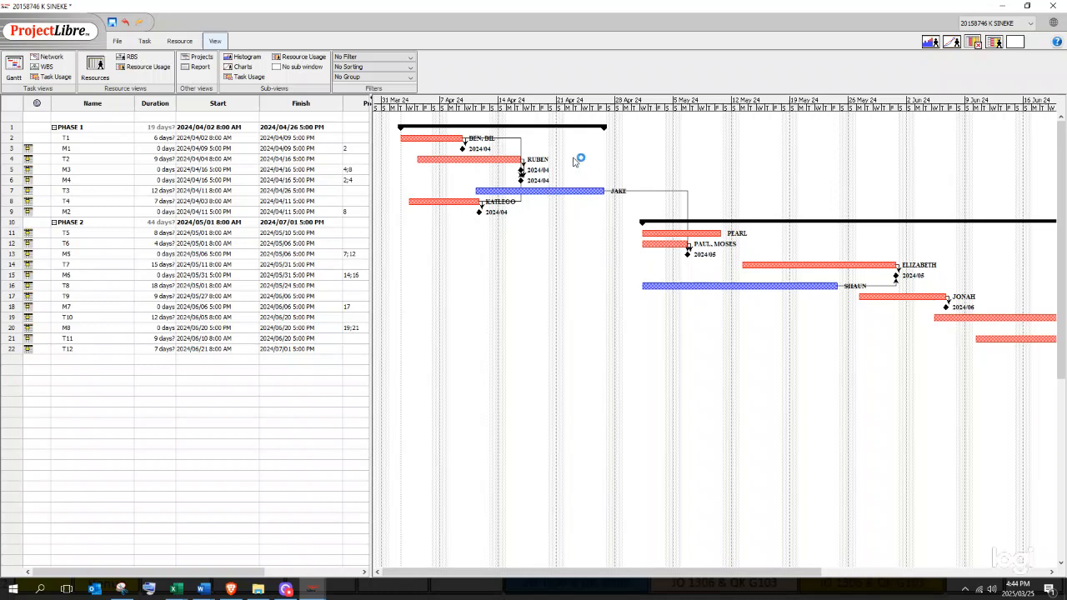
pyautogui.doubleClick(264, 200)
# - Review the Project Information (2024/04/02 to 2024/07/01), close it unchanged, and select T5's finish date
pyautogui.click(186, 44)
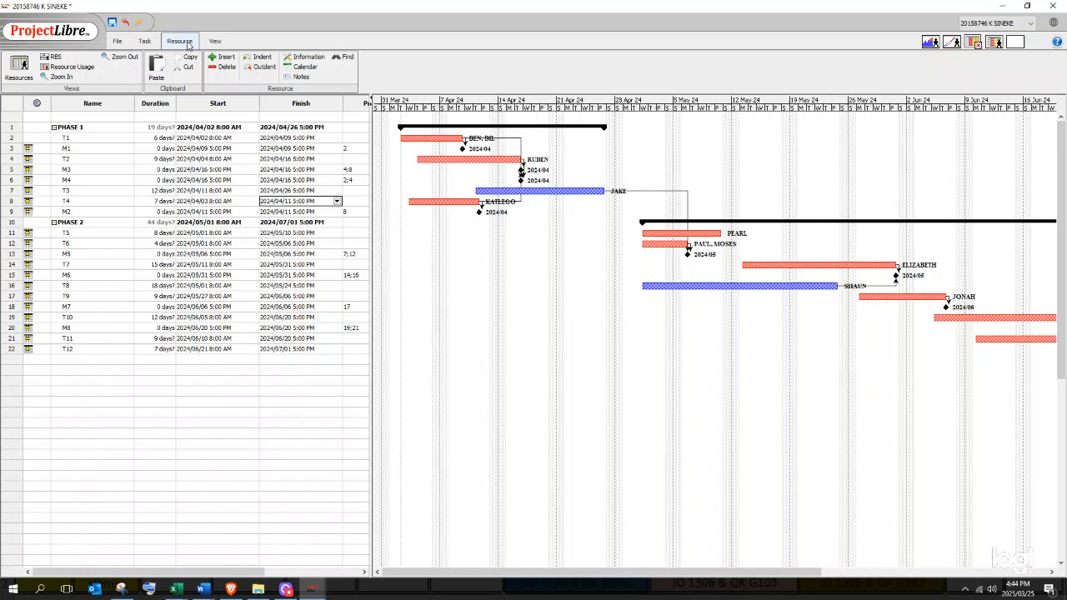
pyautogui.click(121, 42)
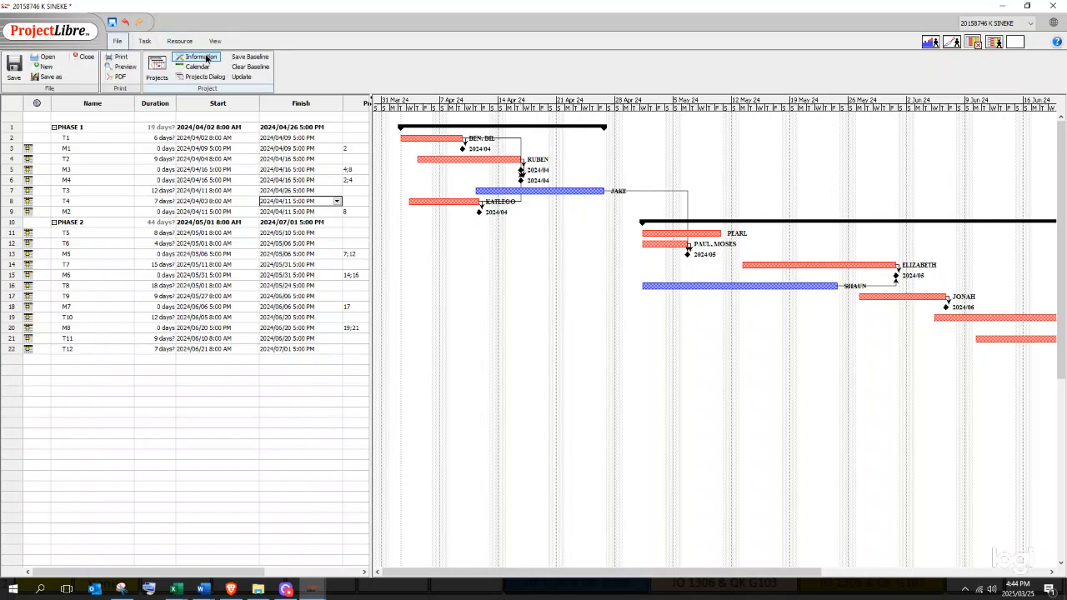
pyautogui.click(197, 57)
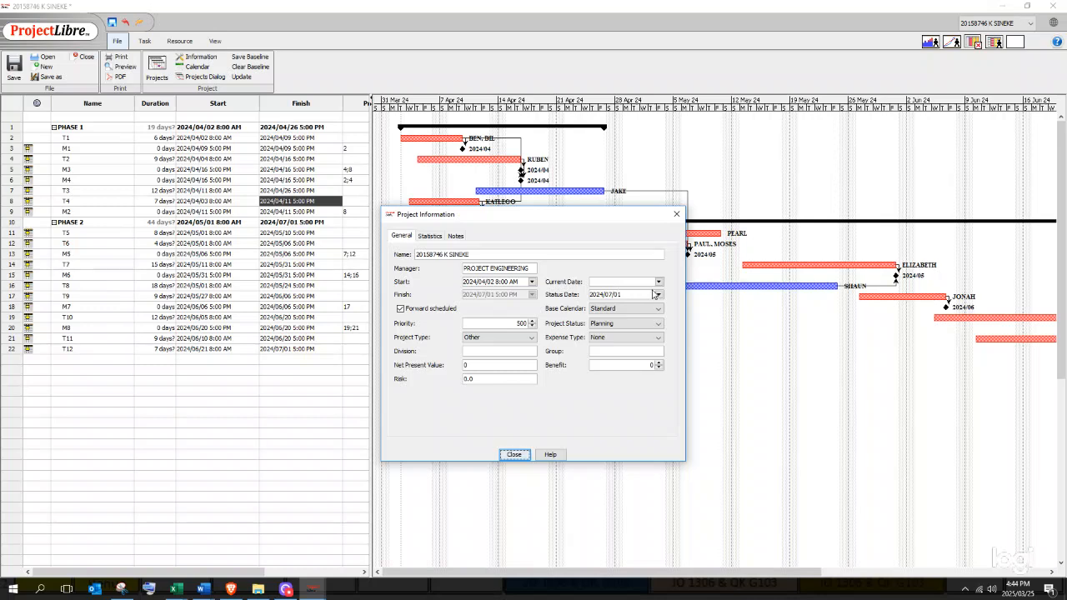
pyautogui.click(676, 215)
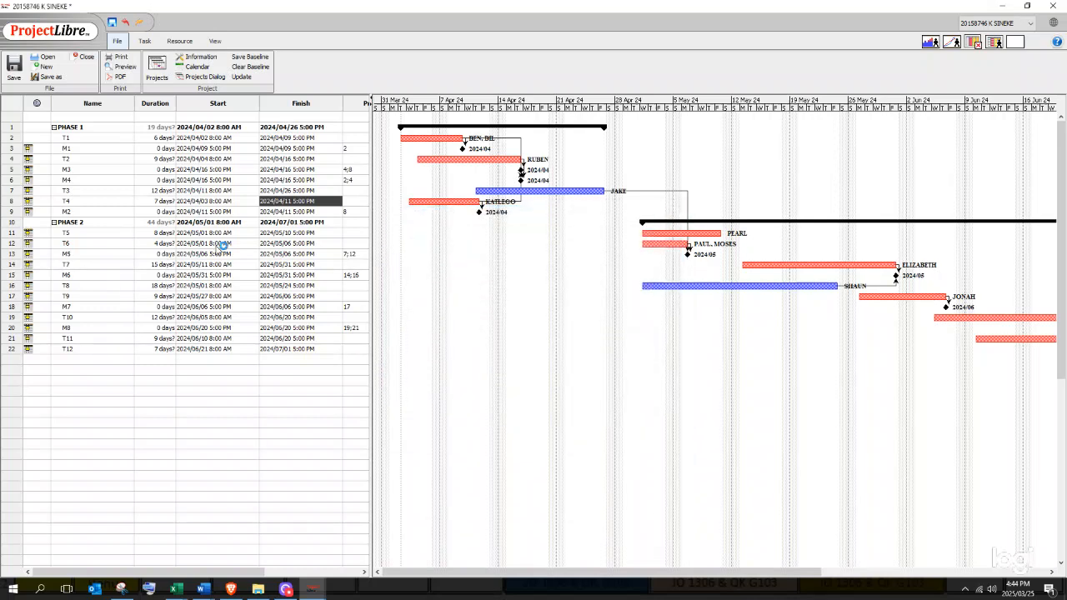
pyautogui.click(261, 233)
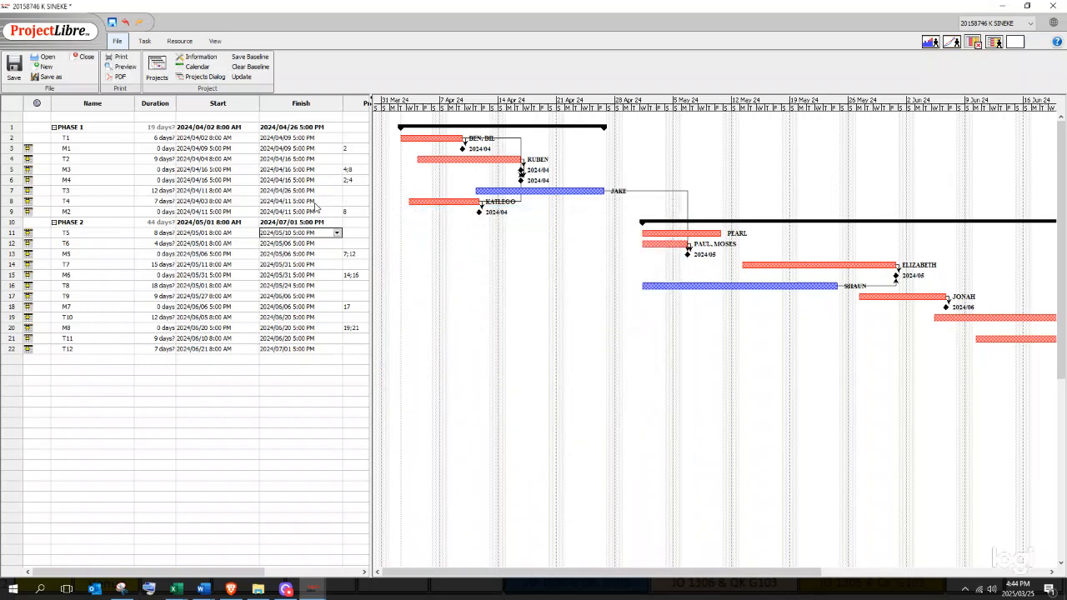